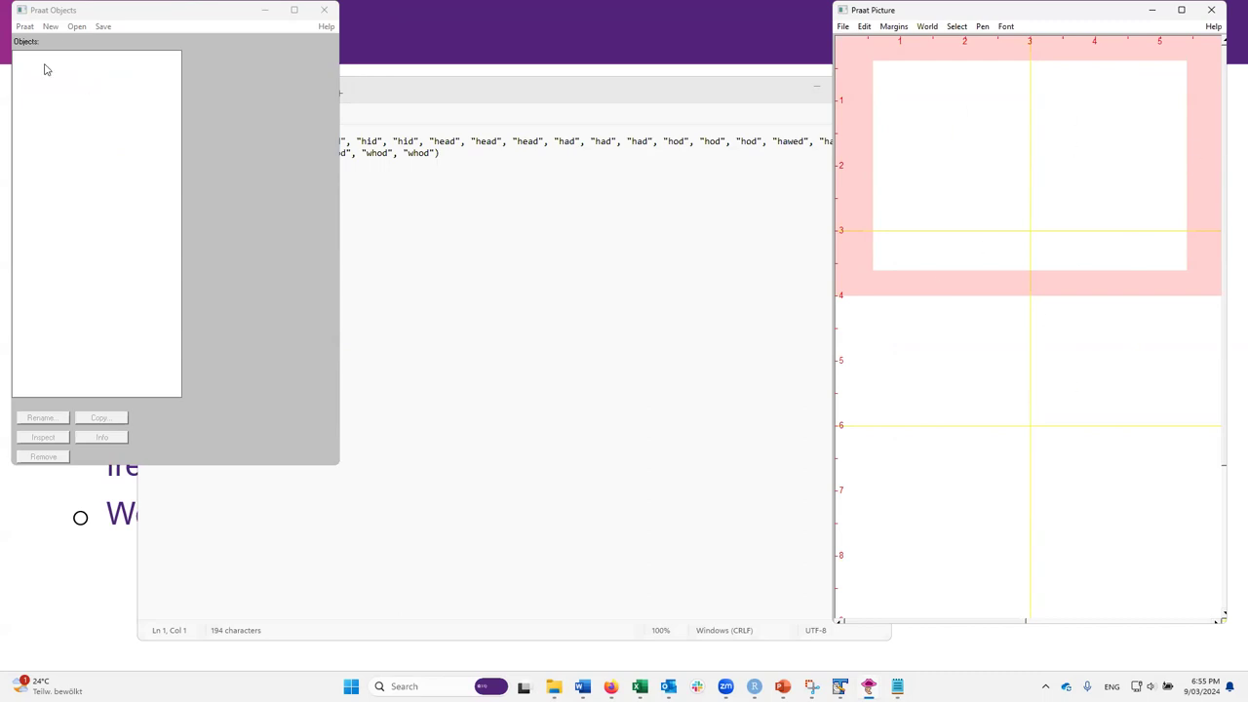
pyautogui.click(57, 27)
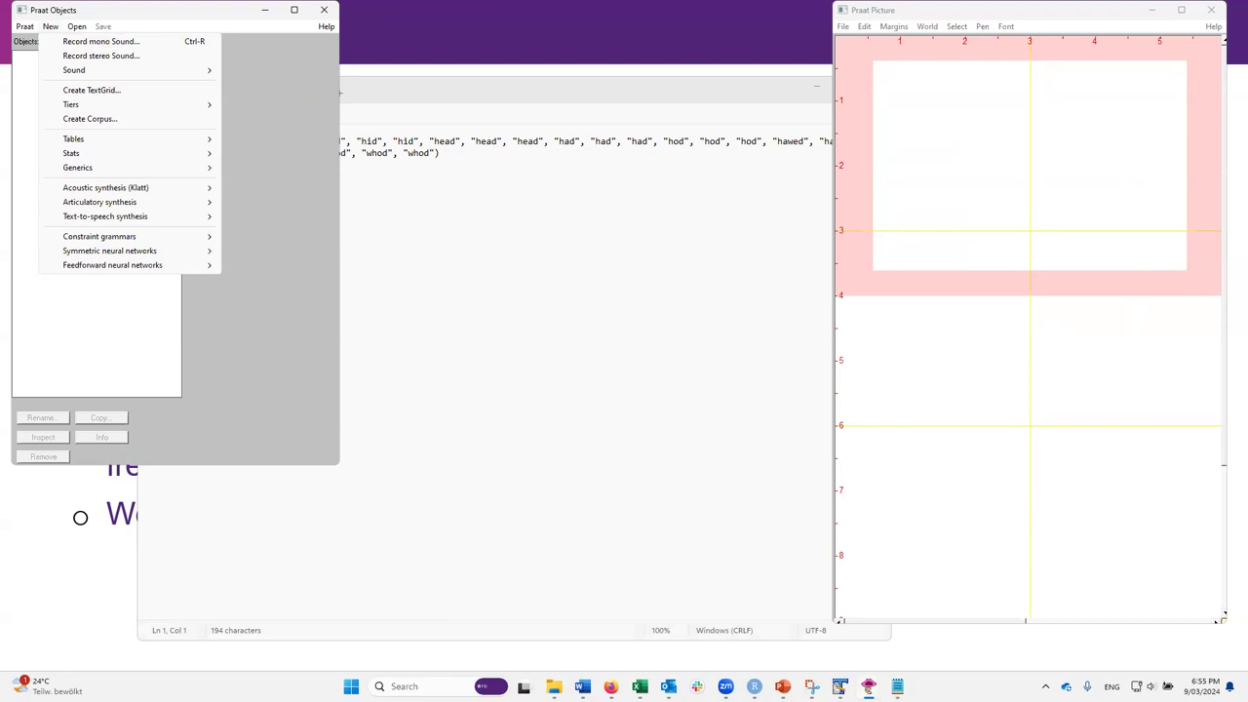
pyautogui.press('Escape')
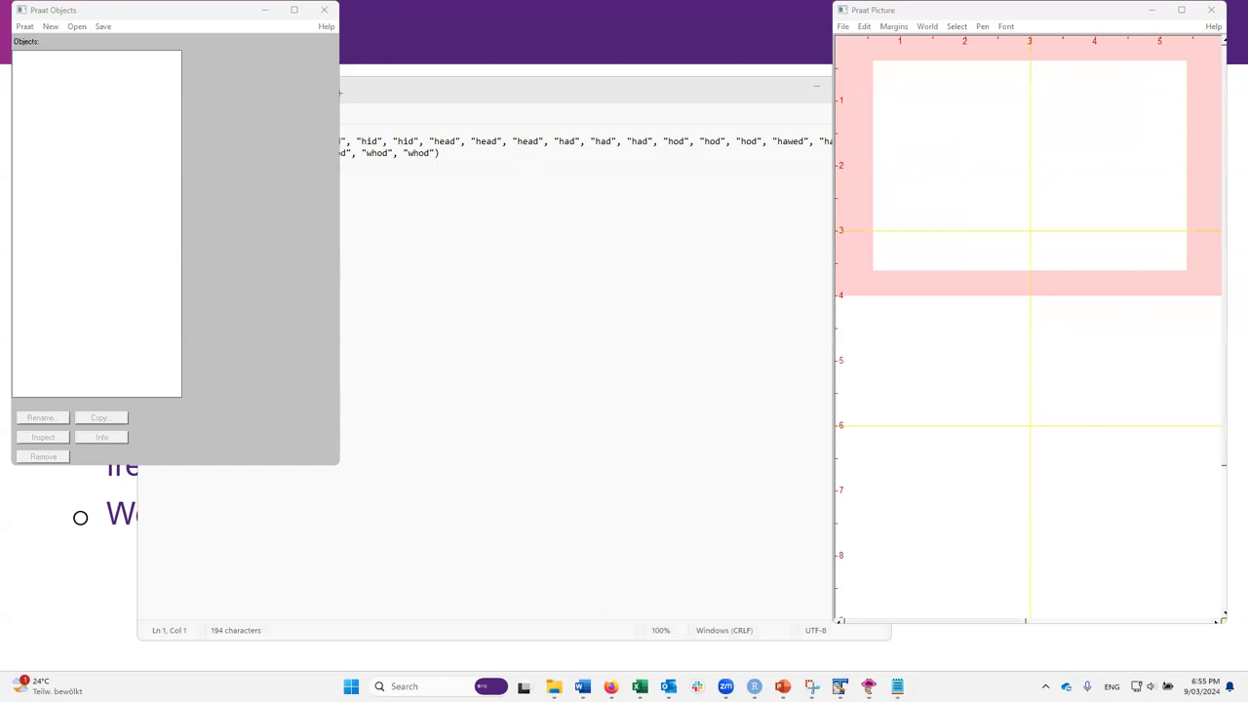
# Step: Play part of hVd_MS.wav from the Praat folder in VLC media player, pause it and close the player
pyautogui.hotkey('alt', 'Tab')
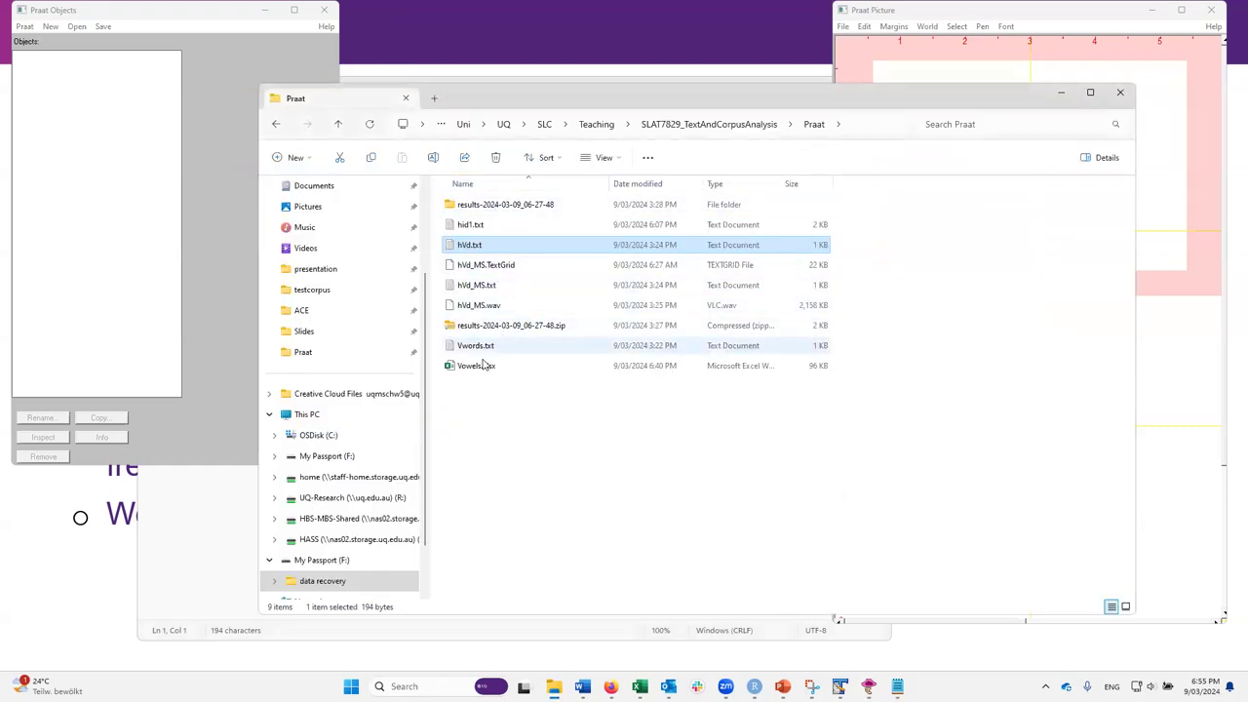
pyautogui.click(495, 306)
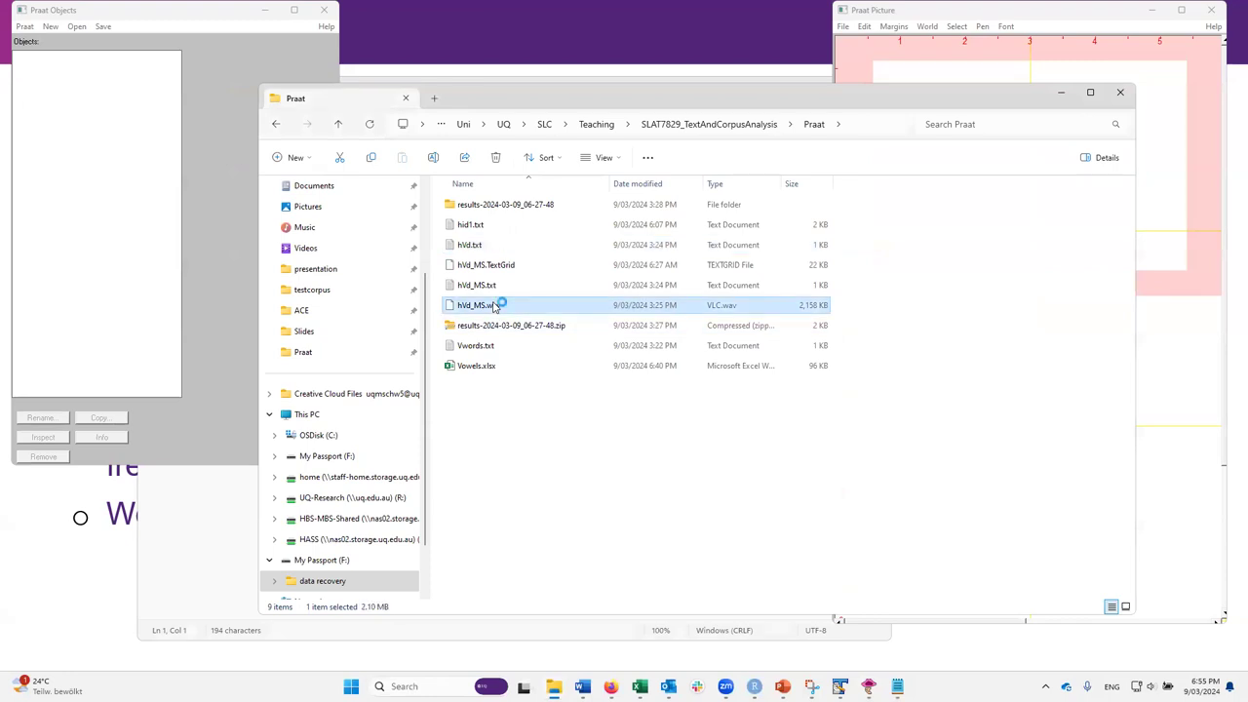
pyautogui.doubleClick(495, 307)
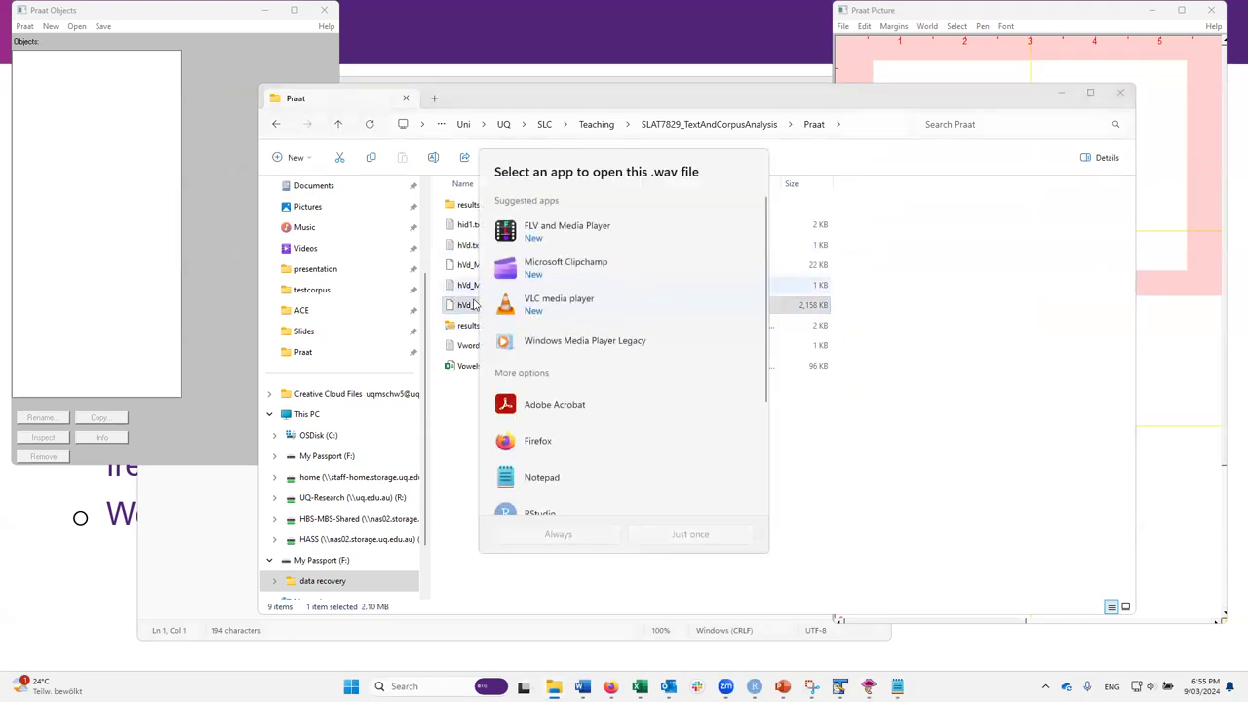
pyautogui.doubleClick(535, 307)
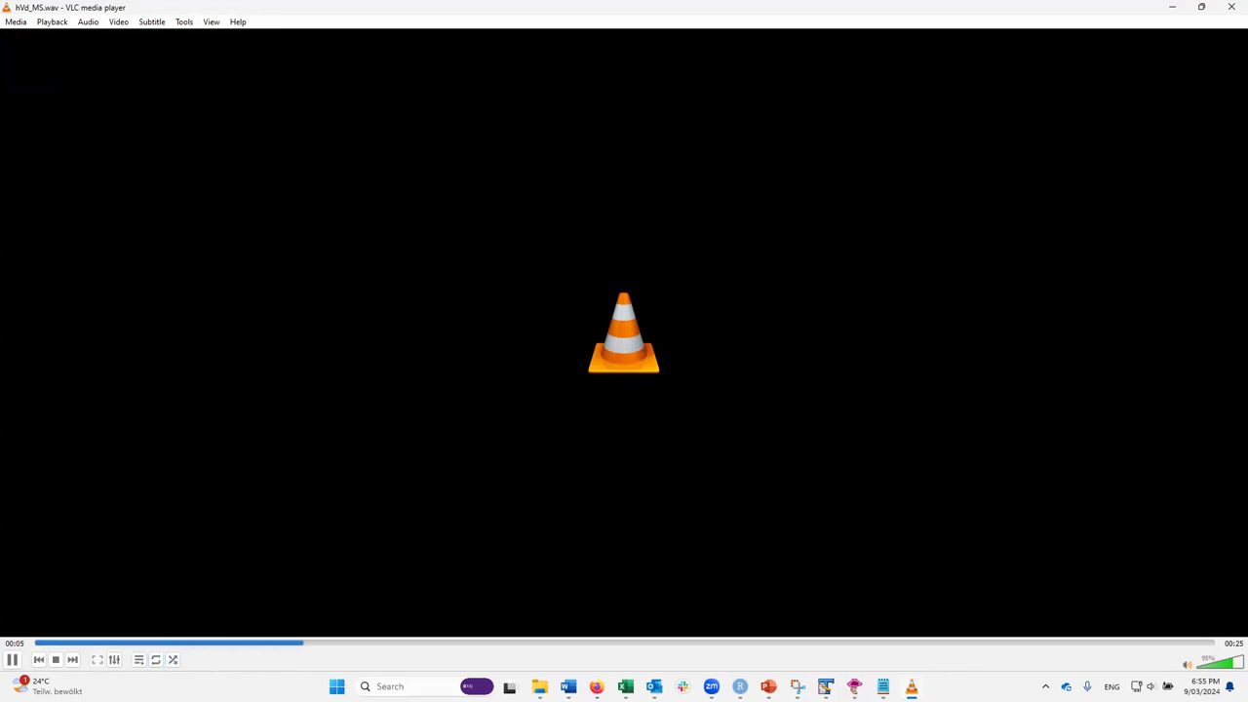
pyautogui.click(11, 660)
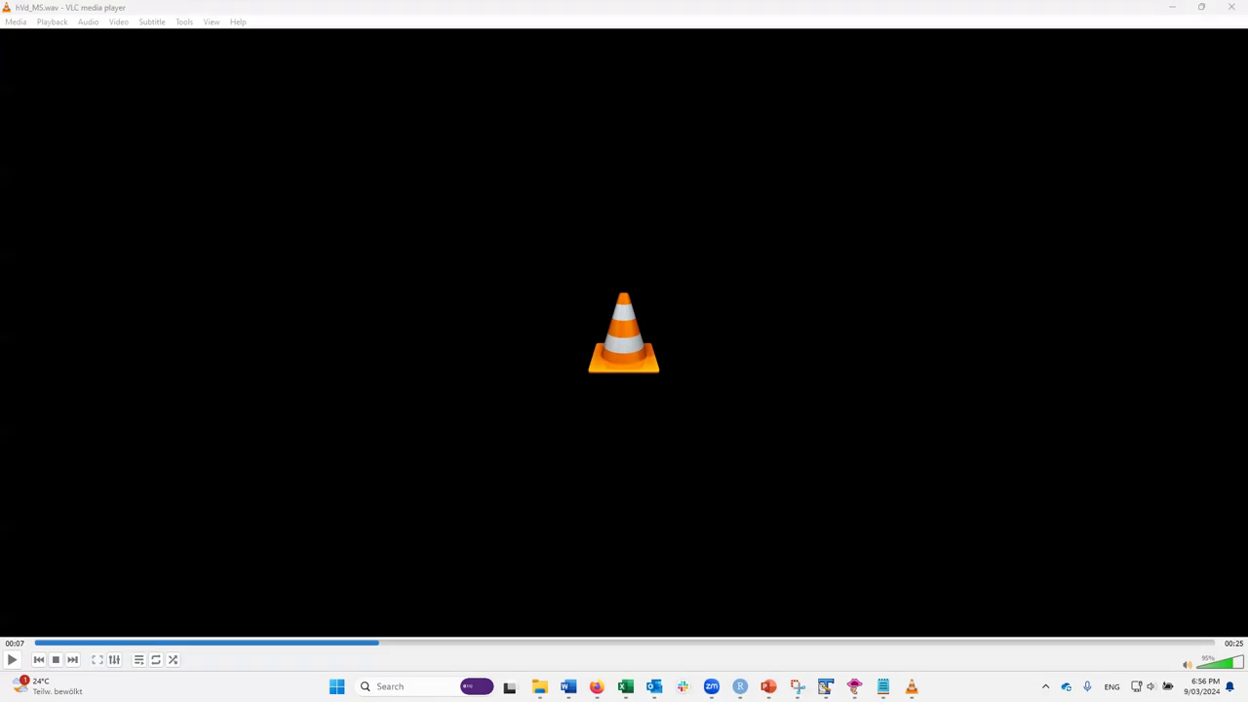
pyautogui.click(1203, 9)
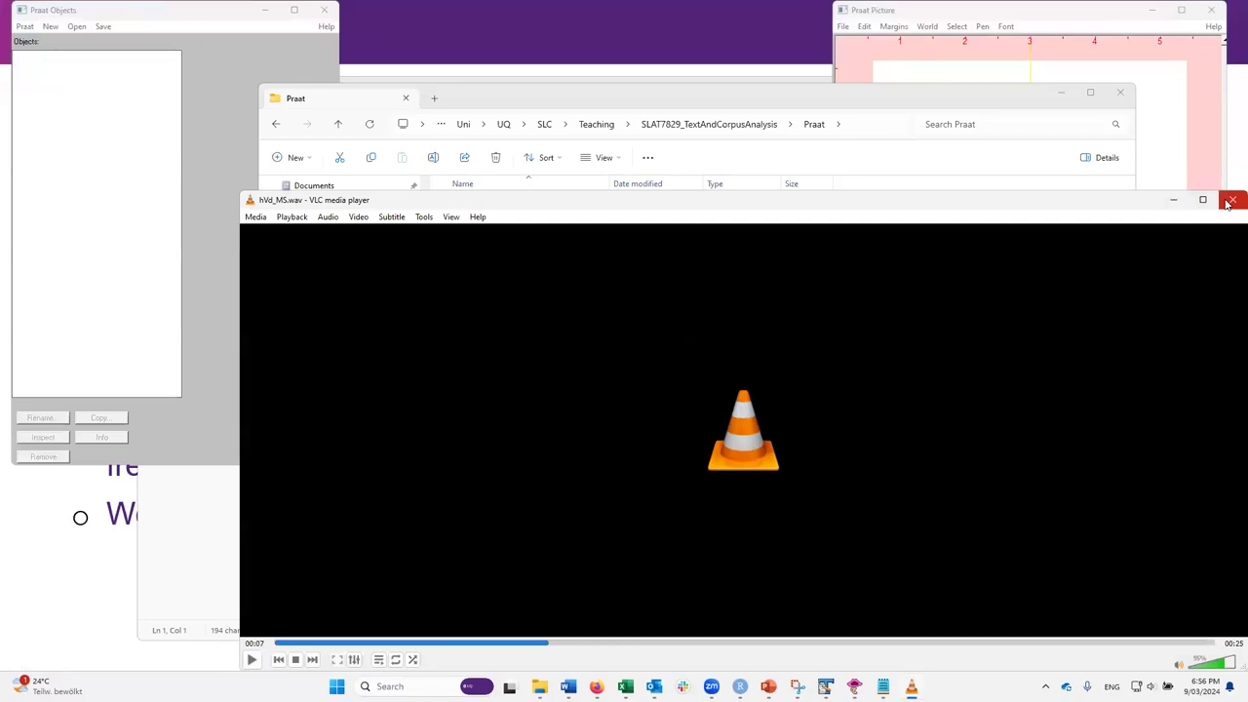
pyautogui.click(1230, 199)
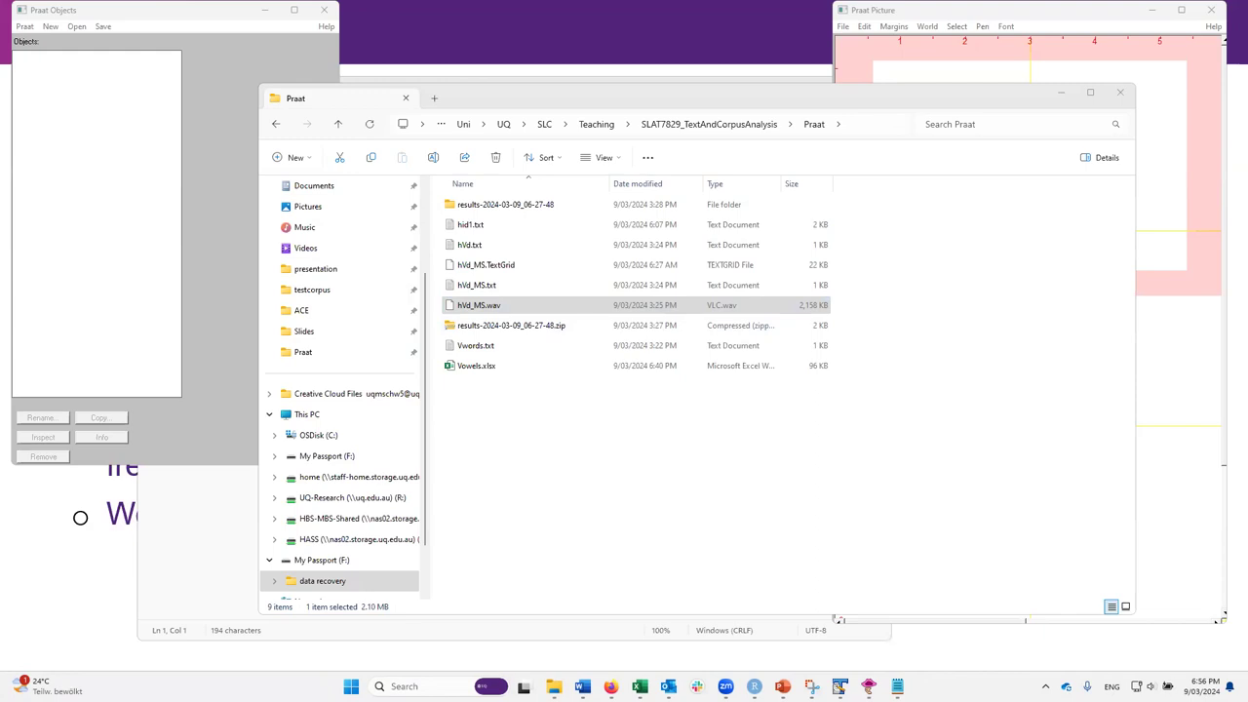
# Step: Open hVd_MS.txt from the Praat folder and copy its words from the first "heed" to the last "whod" into a new untitled text file
pyautogui.click(477, 308)
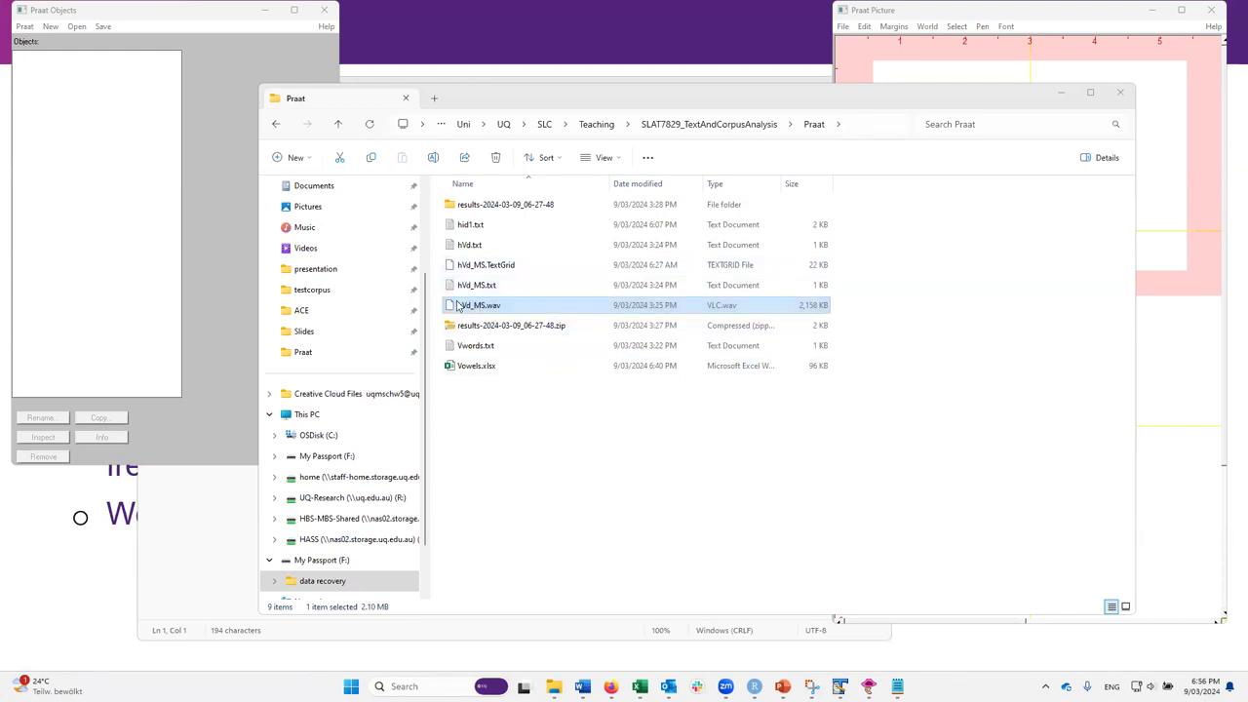
pyautogui.doubleClick(477, 284)
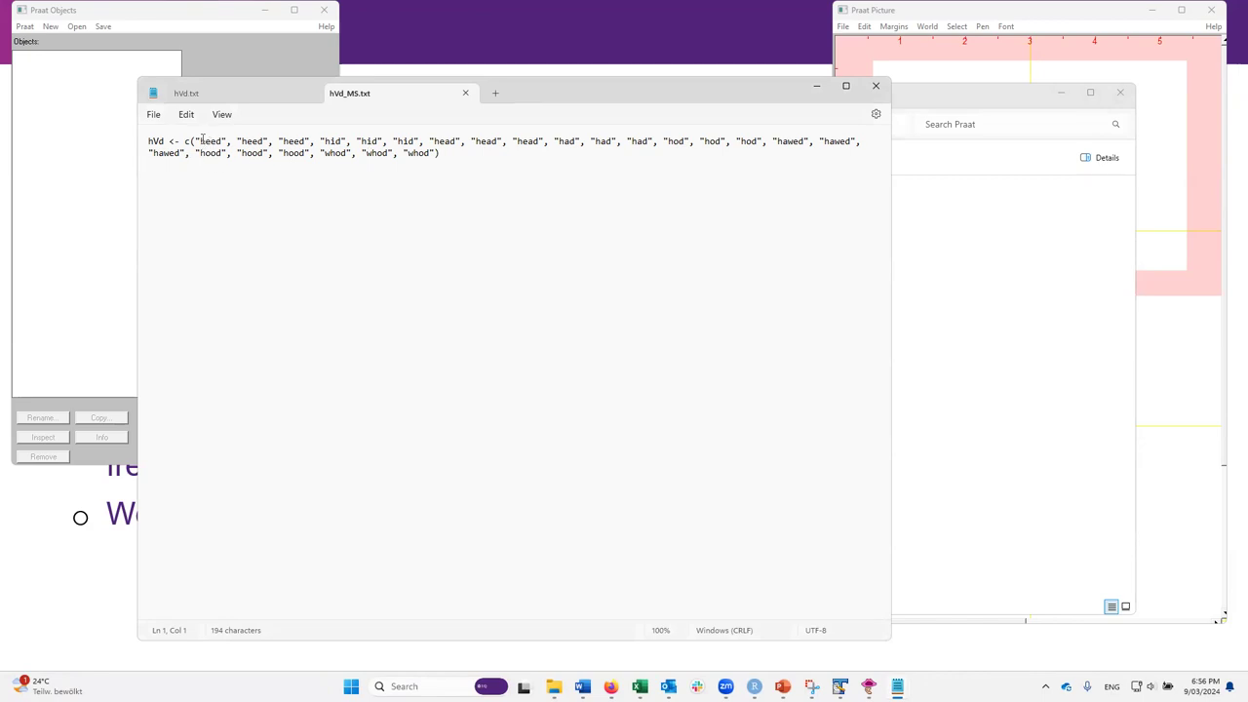
pyautogui.moveTo(431, 153); pyautogui.dragTo(199, 144)
pyautogui.hotkey('ctrl', 'c')
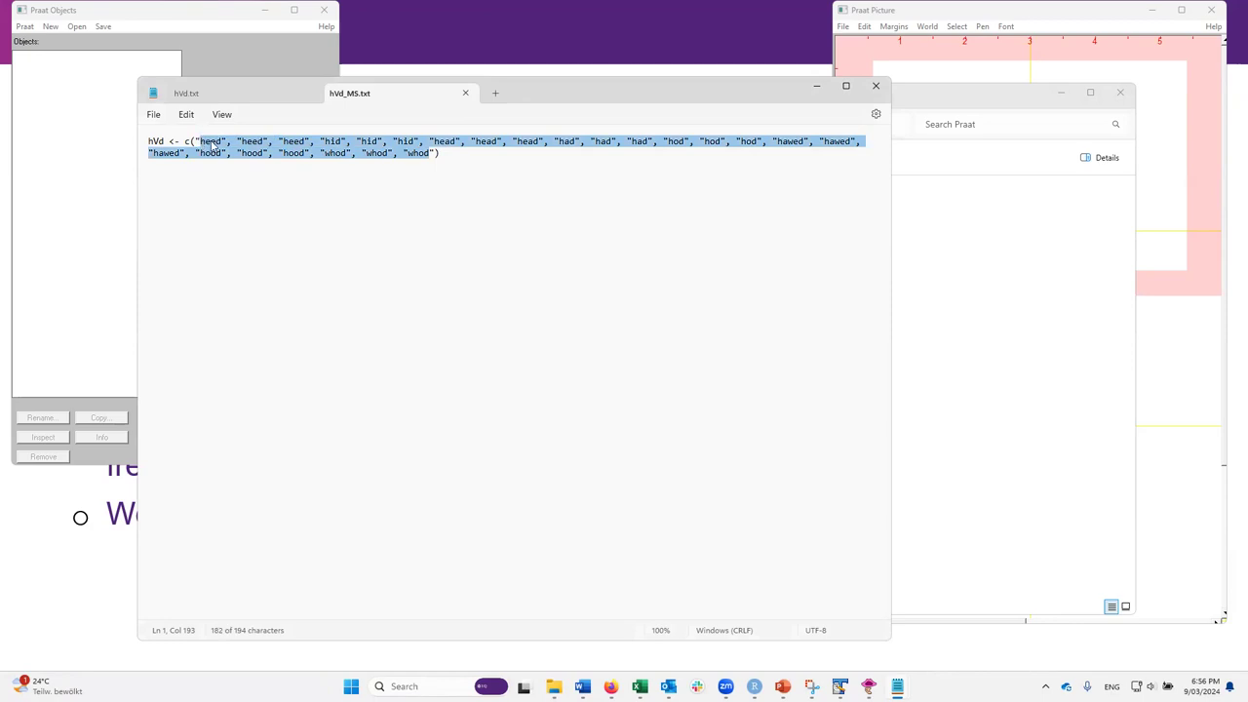
pyautogui.click(497, 93)
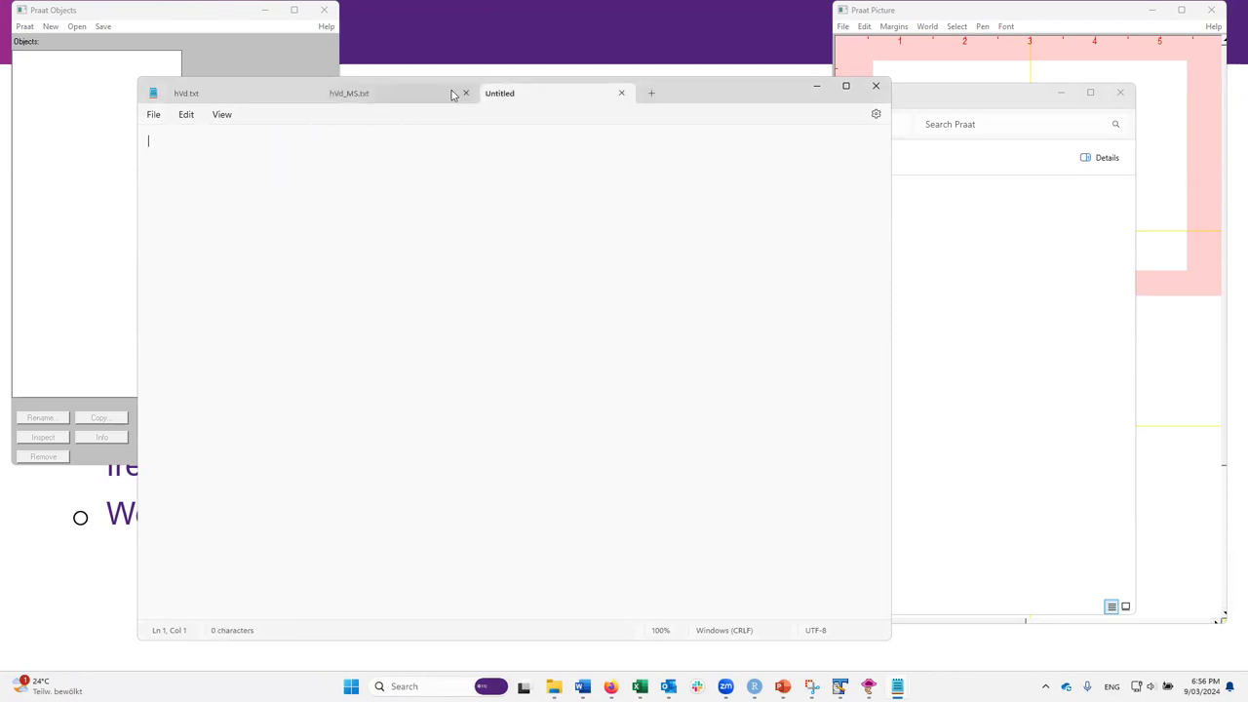
pyautogui.click(250, 97)
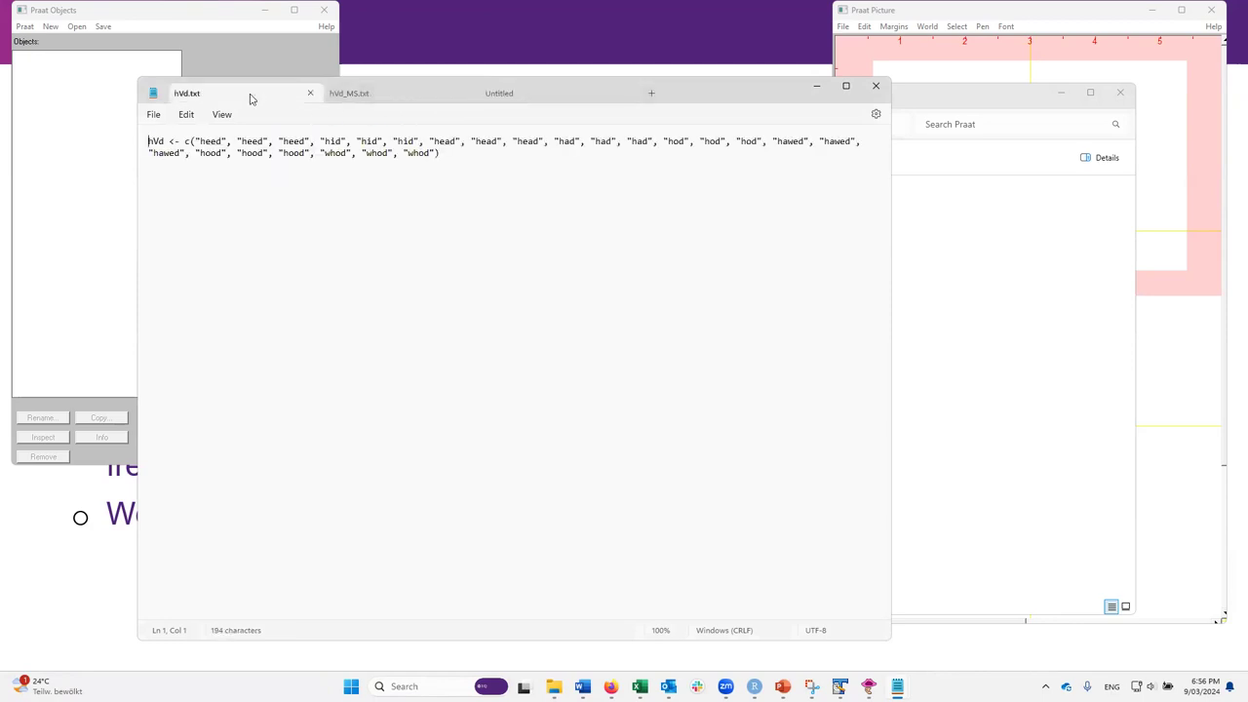
pyautogui.click(395, 97)
pyautogui.click(492, 102)
pyautogui.hotkey('ctrl', 'v')
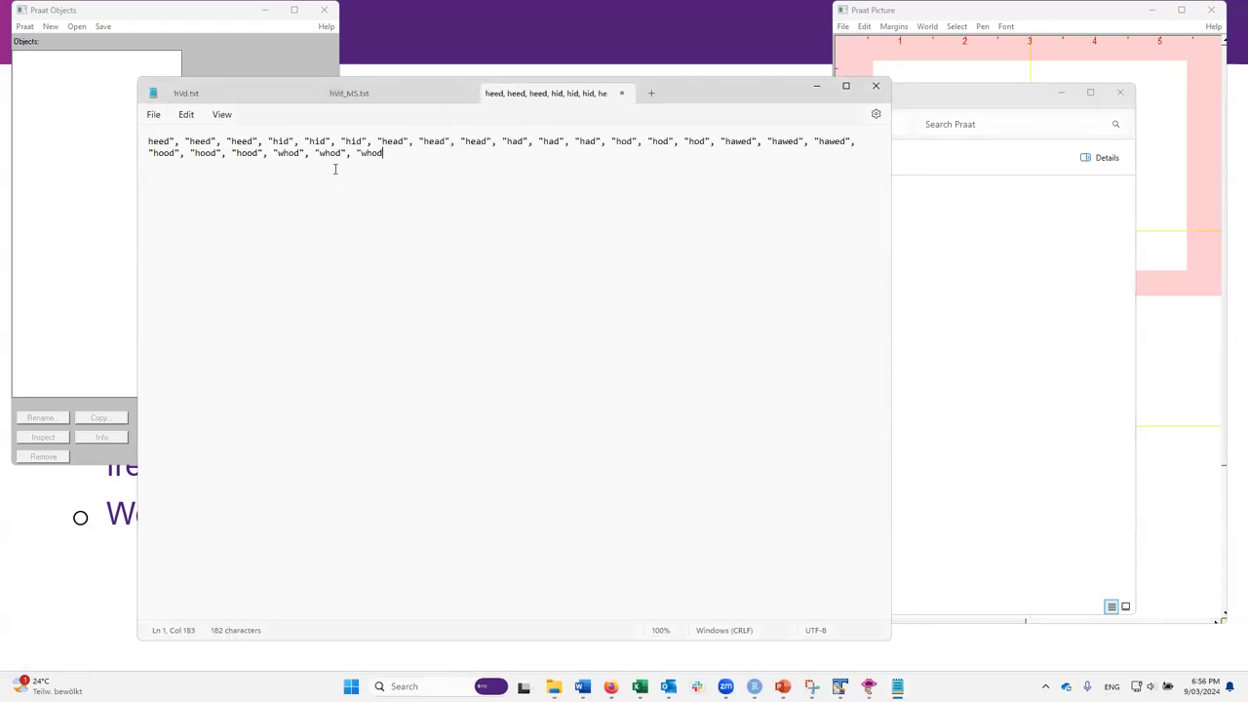
# Step: Put the first six words (heed three times, hid three times) on separate lines, replacing the quotation marks and commas between them with line breaks
pyautogui.moveTo(190, 142); pyautogui.dragTo(167, 200)
pyautogui.press('Return')
pyautogui.press('Return')
pyautogui.press('Return')
pyautogui.press('Return')
pyautogui.click(181, 189)
pyautogui.press('Return')
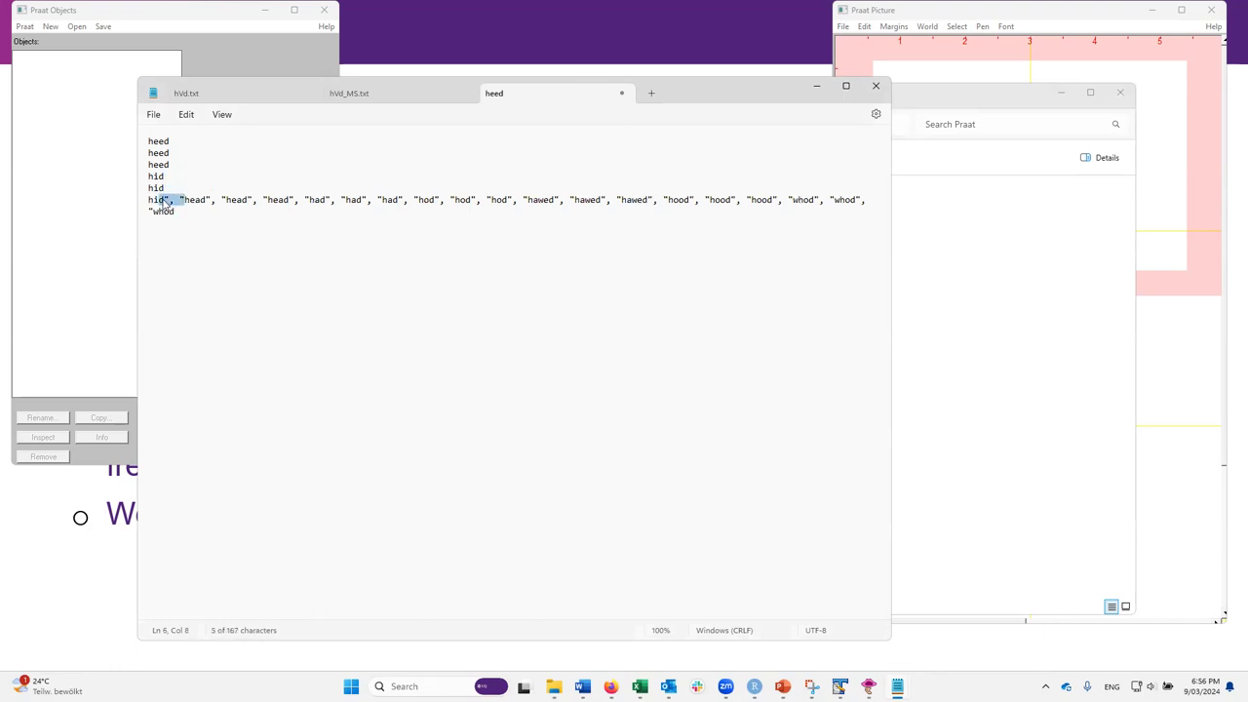
pyautogui.press('Return')
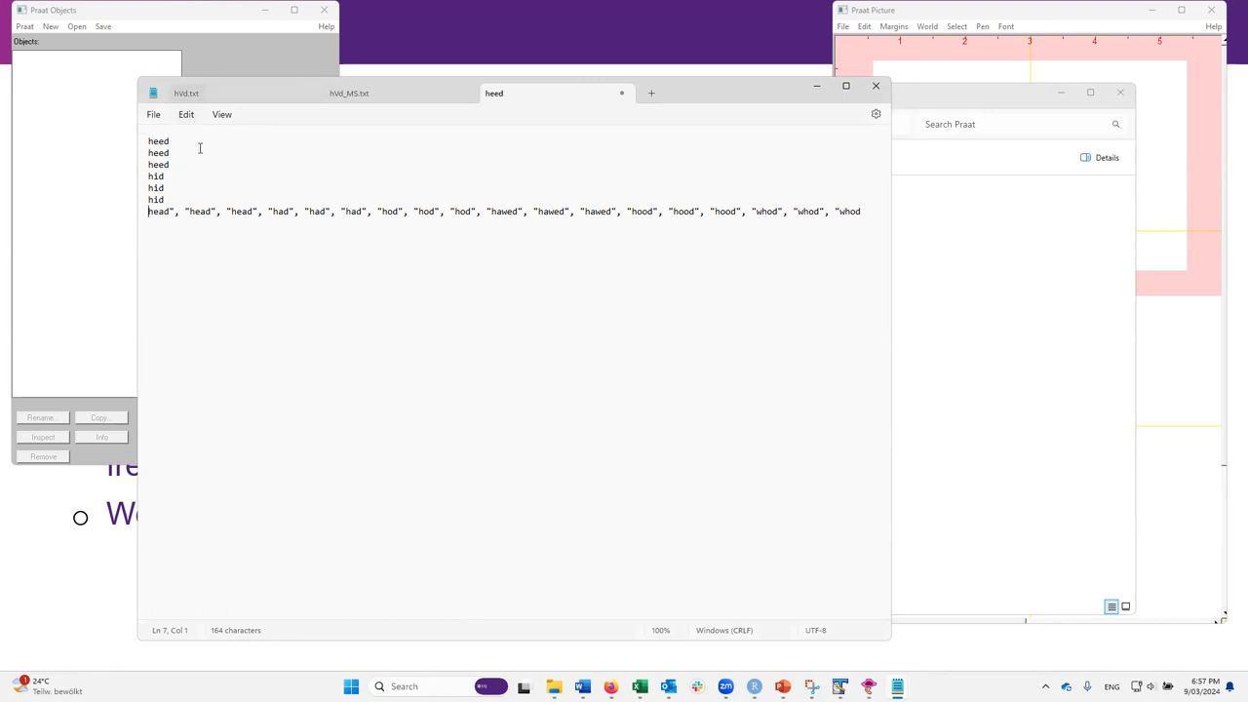
# Step: Return to the hVd_MS.txt word list, switch to Firefox, search for "bas maus" and open the WebMAUS Basic page
pyautogui.click(376, 93)
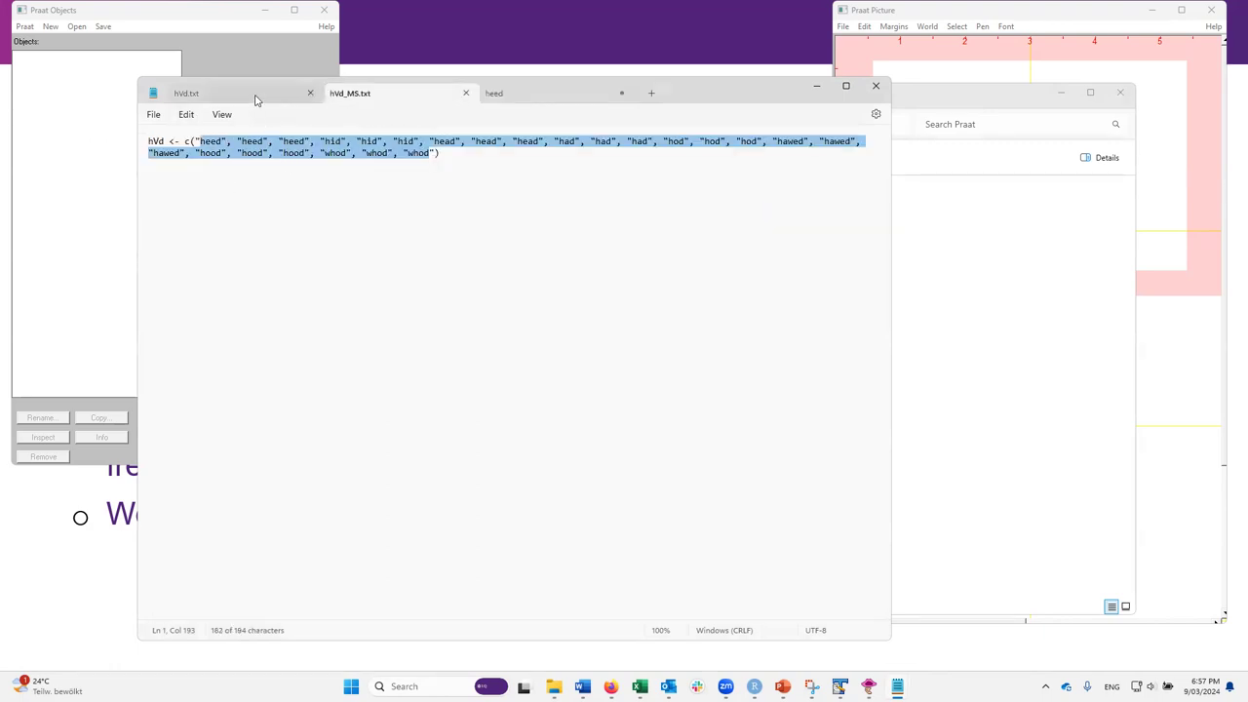
pyautogui.moveTo(615, 657)
pyautogui.click(655, 608)
pyautogui.click(330, 59)
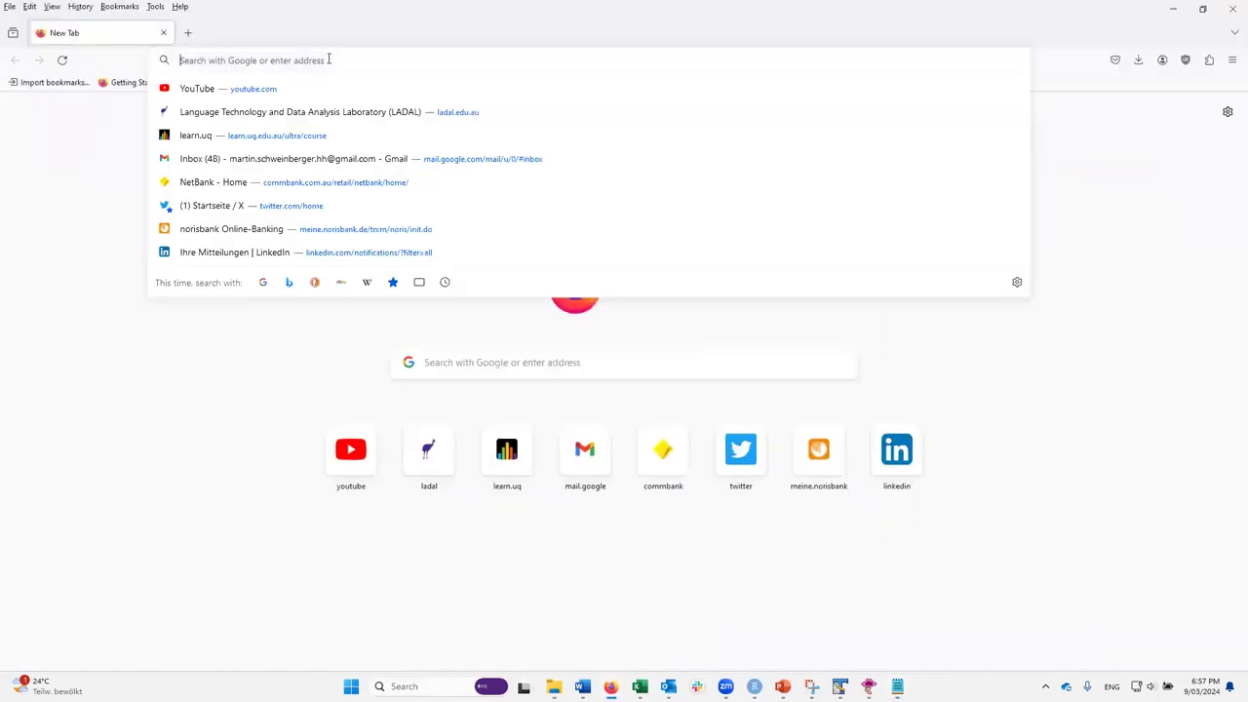
pyautogui.write('bas maus')
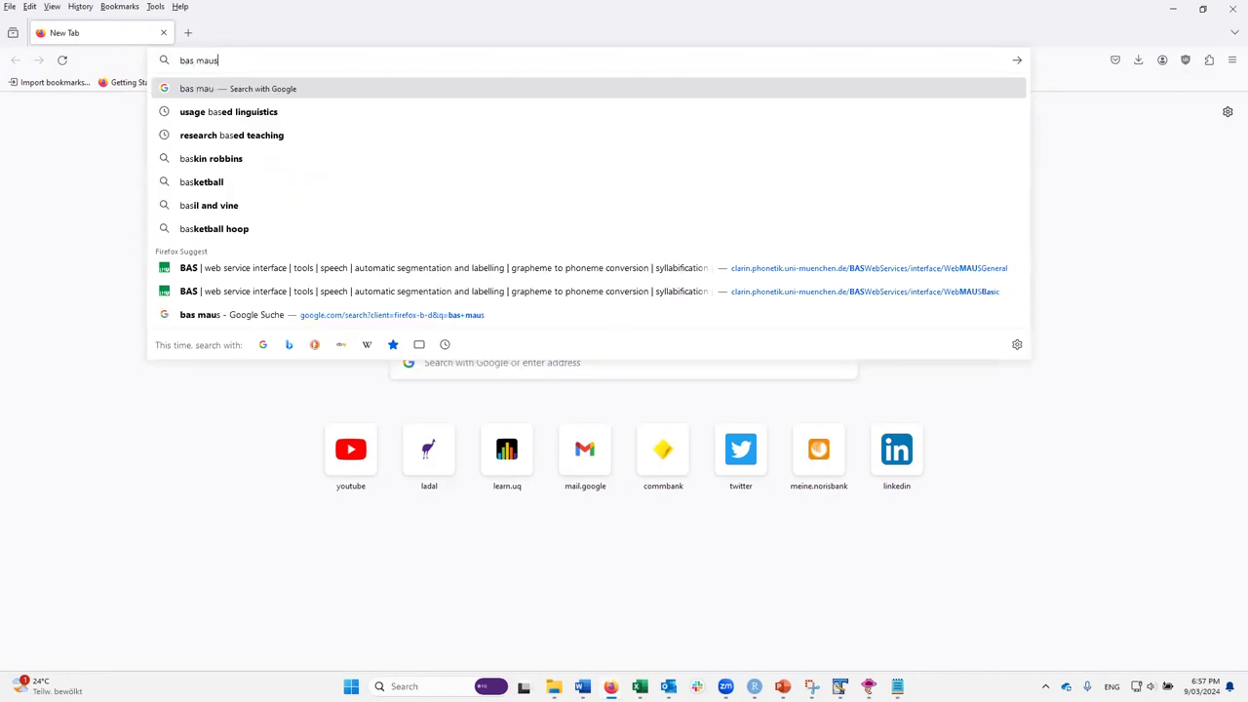
pyautogui.press('Return')
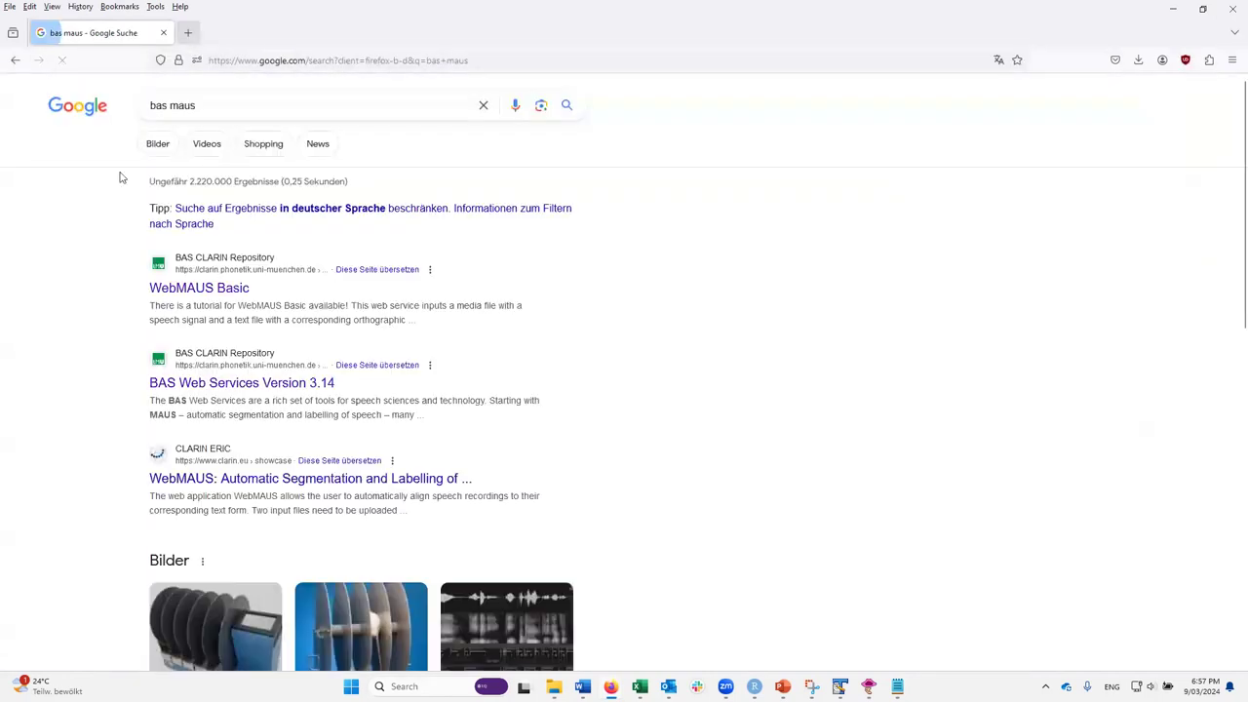
pyautogui.click(220, 289)
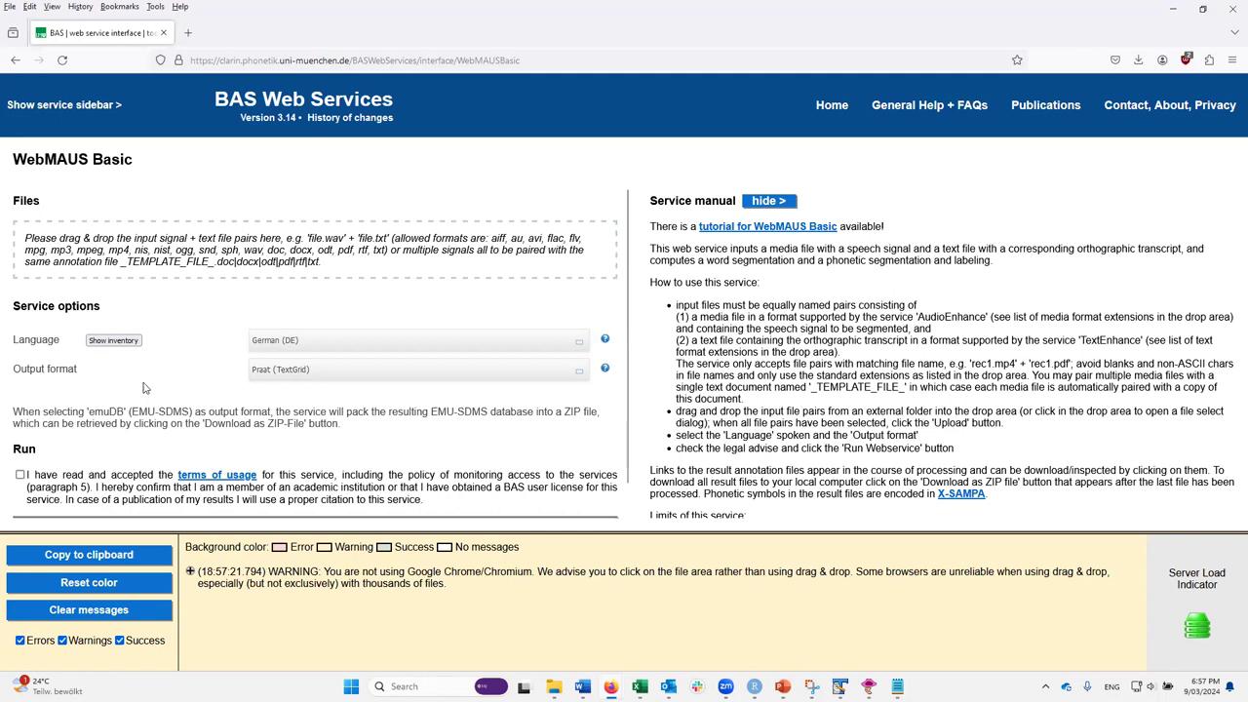
# Step: Accept the WebMAUS Basic terms of usage and set the service language to English (AU)
pyautogui.click(20, 475)
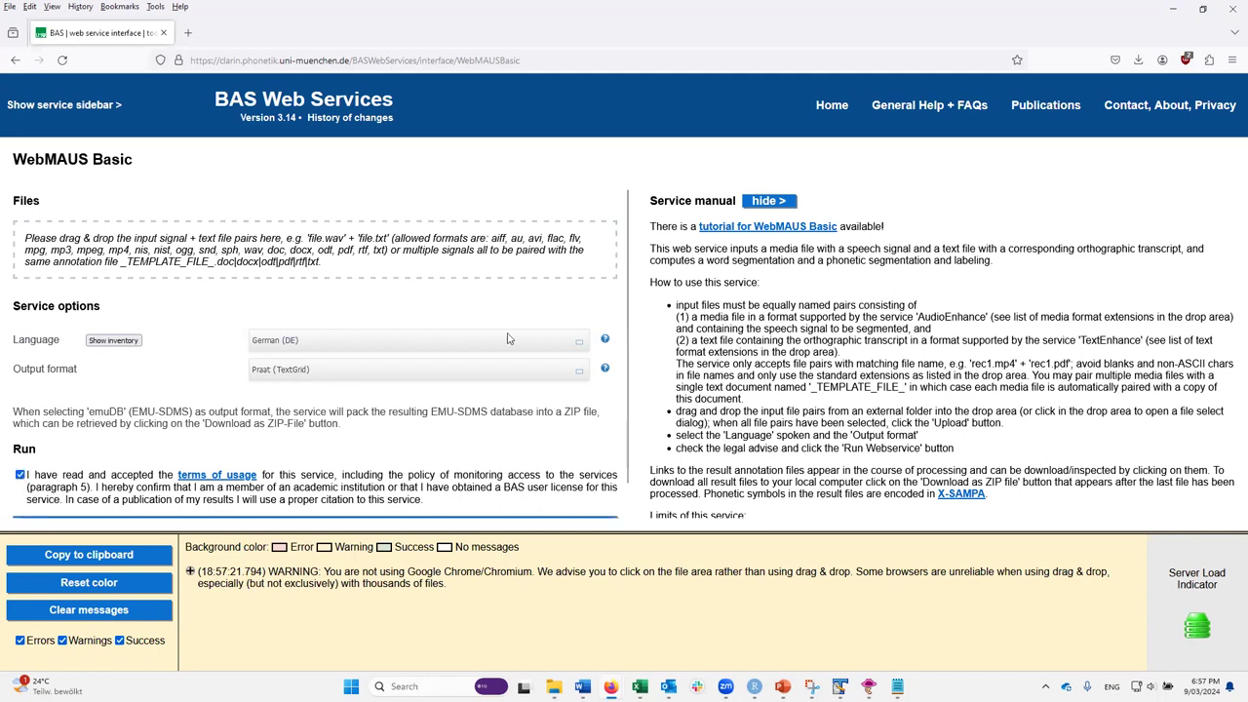
pyautogui.click(581, 345)
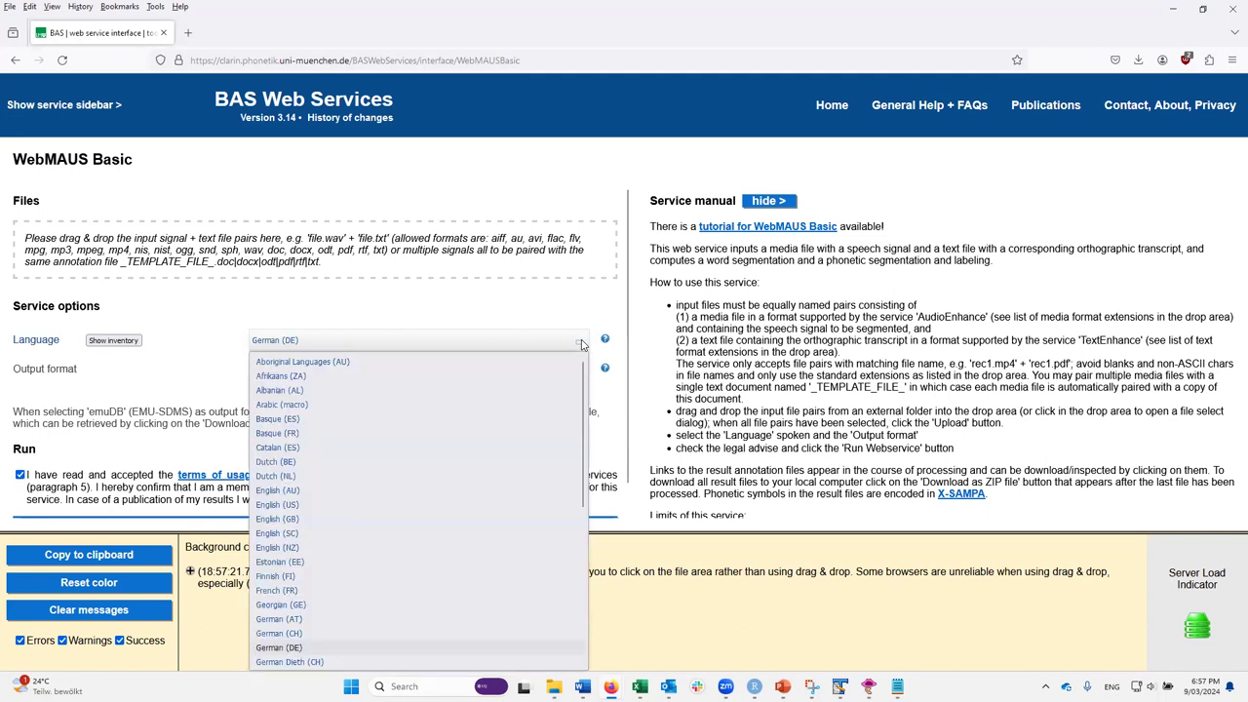
pyautogui.click(299, 490)
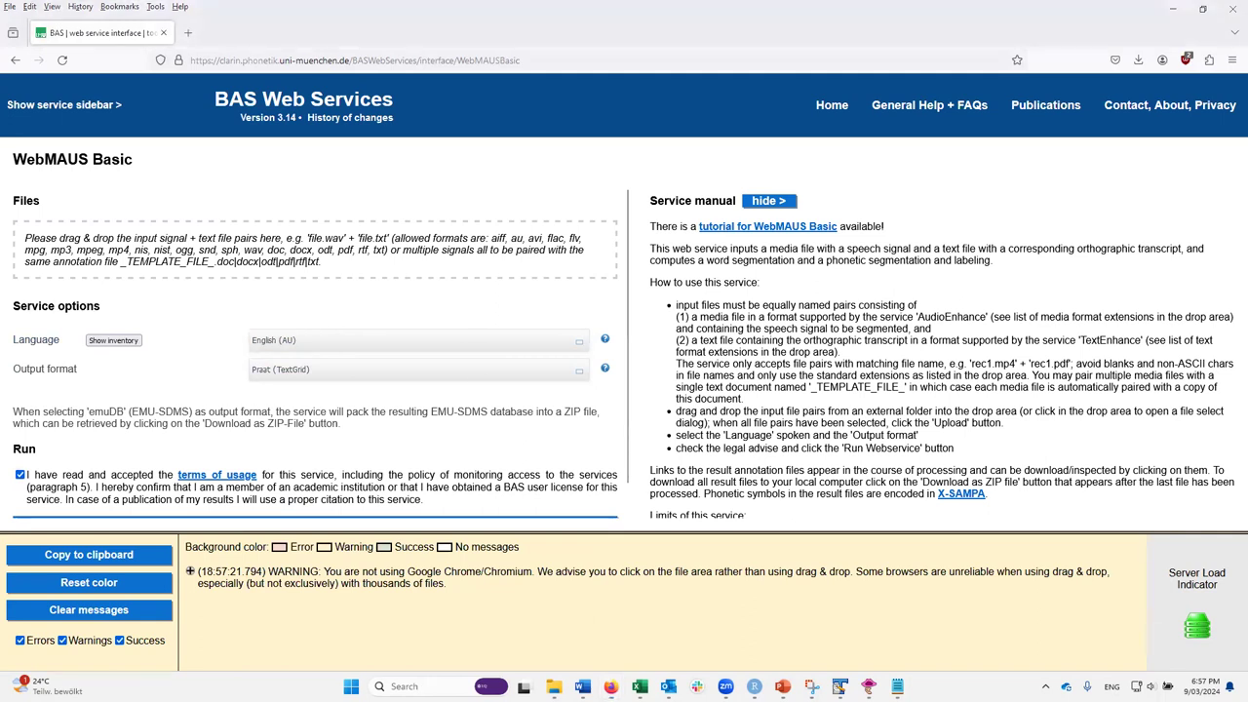
# Step: Add the file pair hVd_MS.txt and hVd_MS.wav from the Praat folder to WebMAUS Basic and upload it
pyautogui.hotkey('alt', 'Tab')
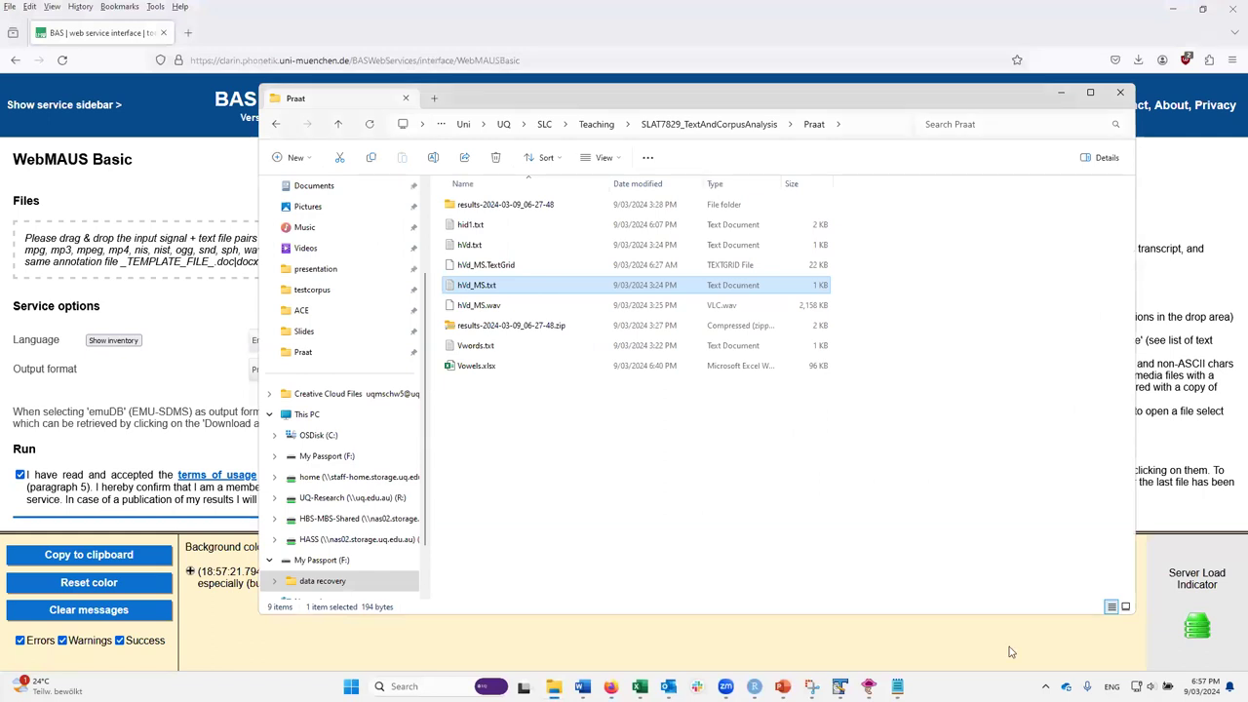
pyautogui.click(484, 249)
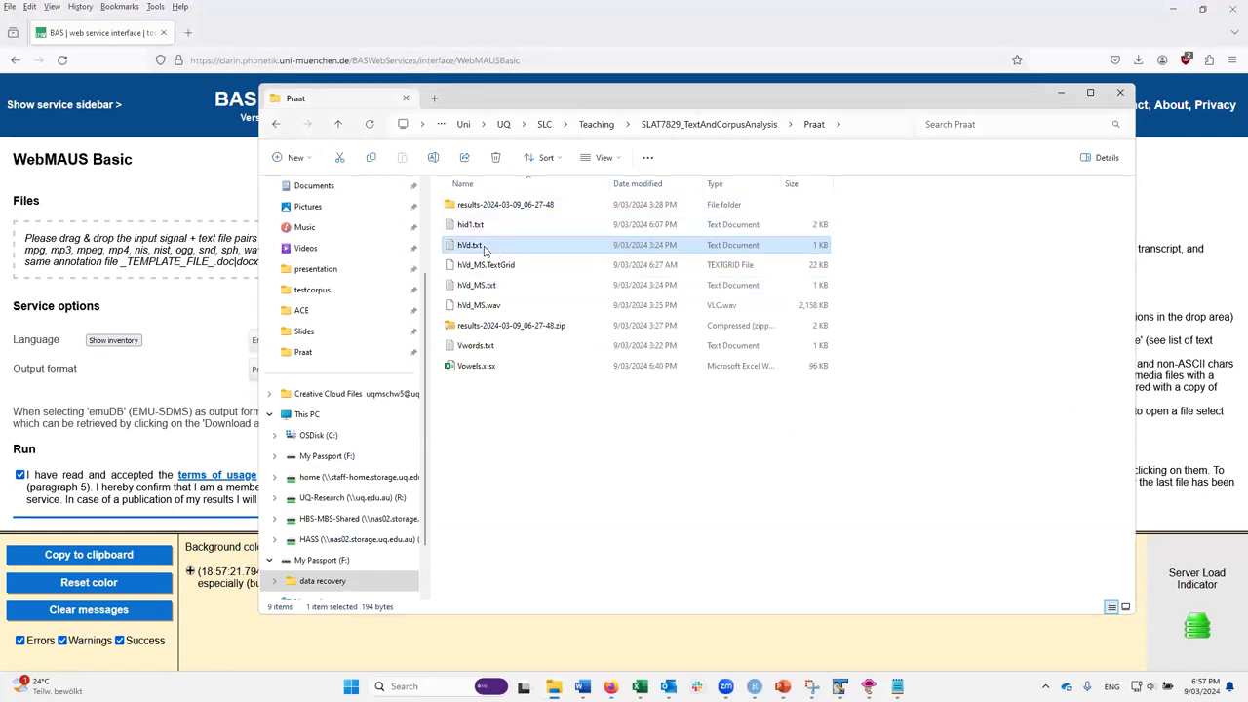
pyautogui.click(483, 266)
pyautogui.click(484, 287)
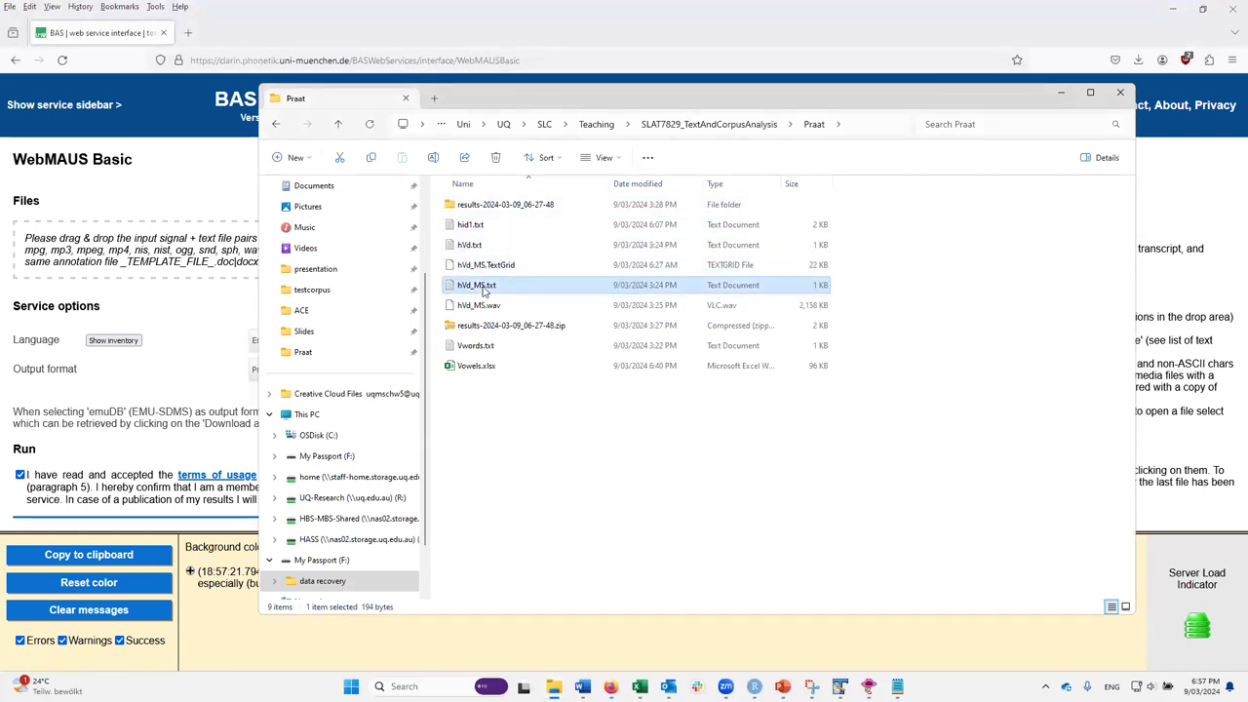
pyautogui.hotkey('shift', 'Down')
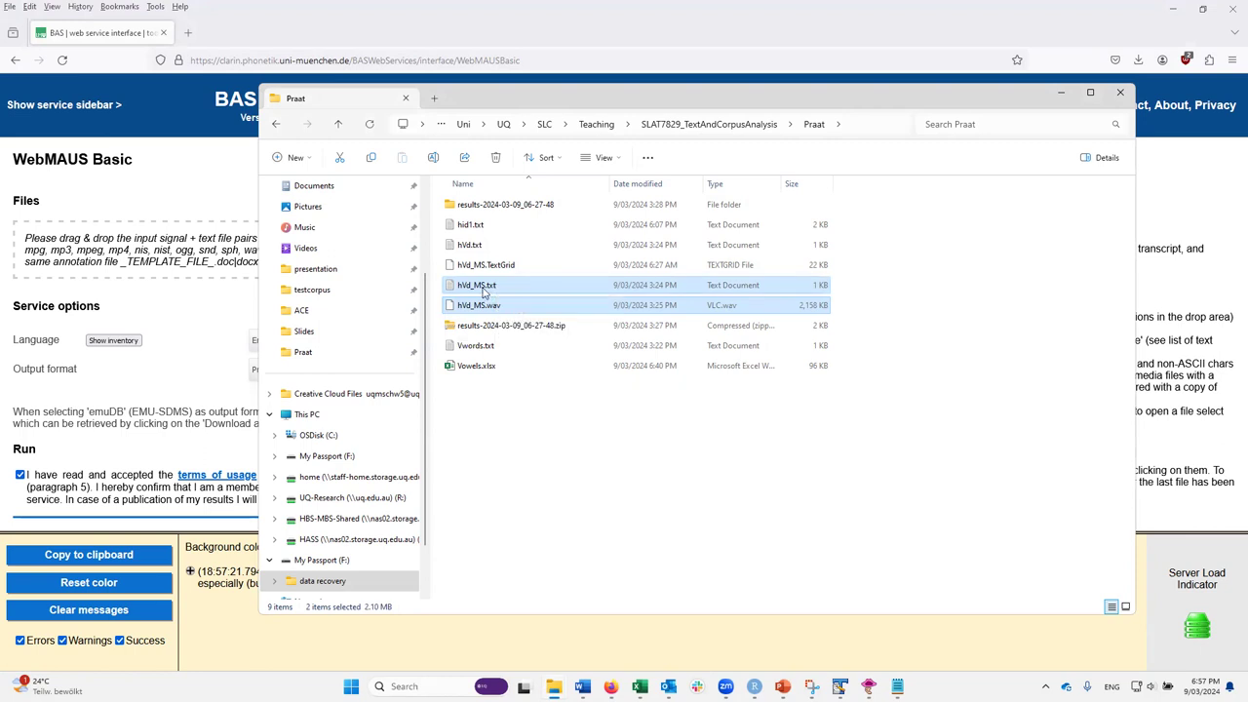
pyautogui.moveTo(484, 292); pyautogui.dragTo(186, 261)
pyautogui.click(169, 262)
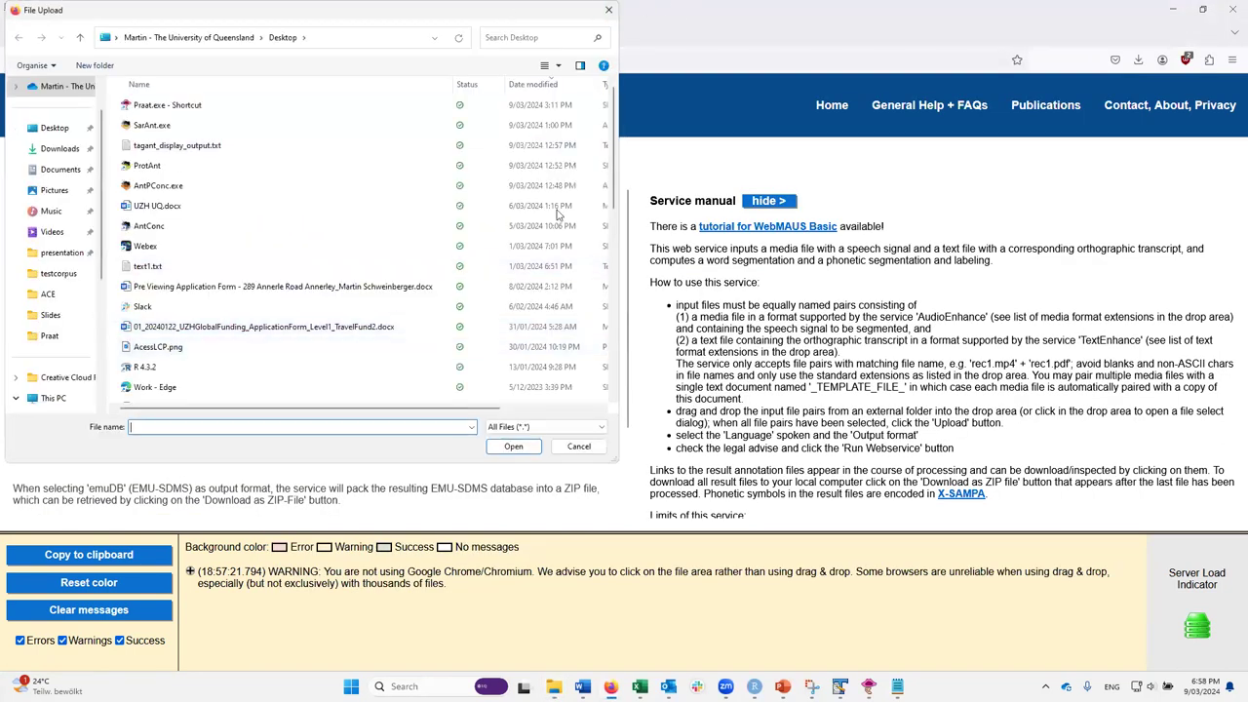
pyautogui.click(579, 448)
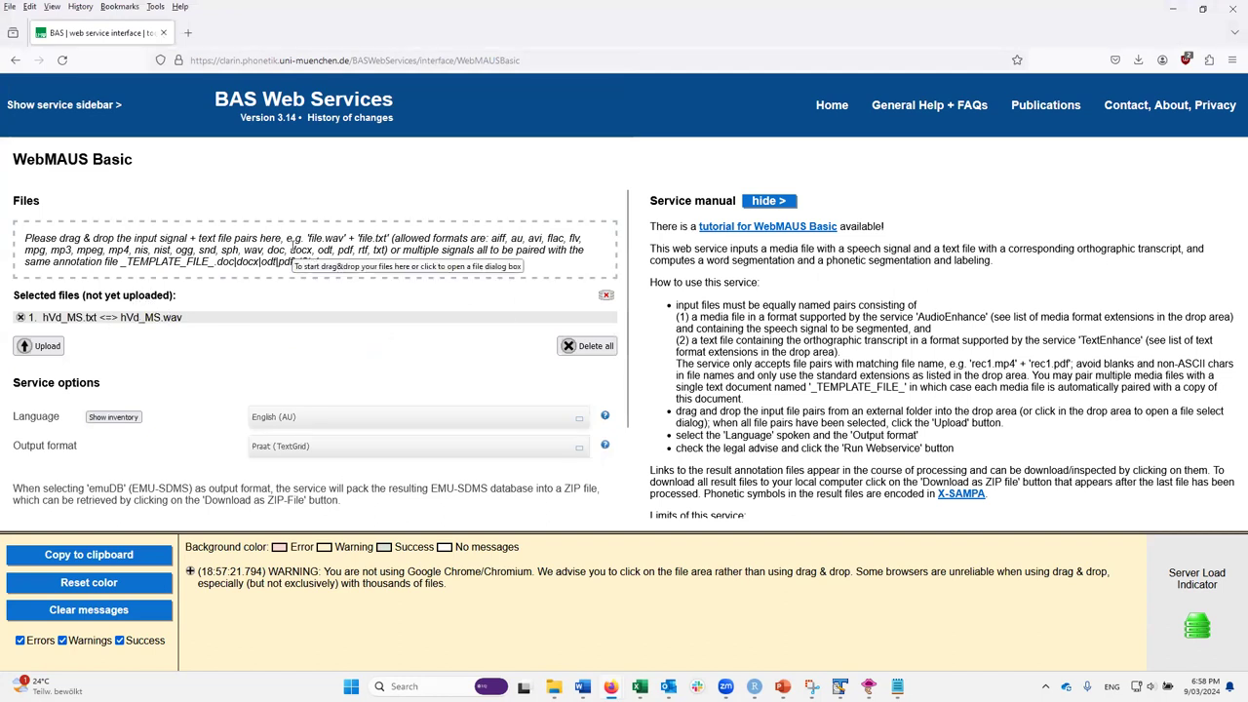
pyautogui.click(49, 349)
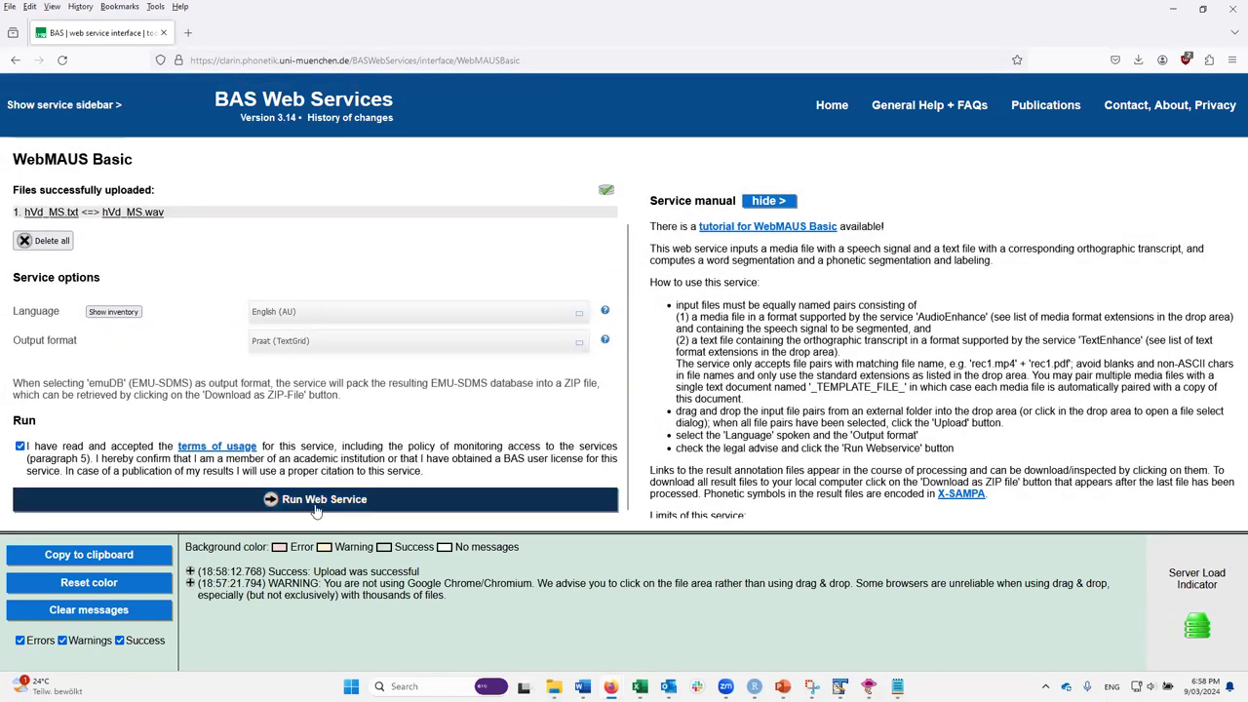
# Step: Run the web service on the uploaded pair and download the results as a ZIP file
pyautogui.click(316, 501)
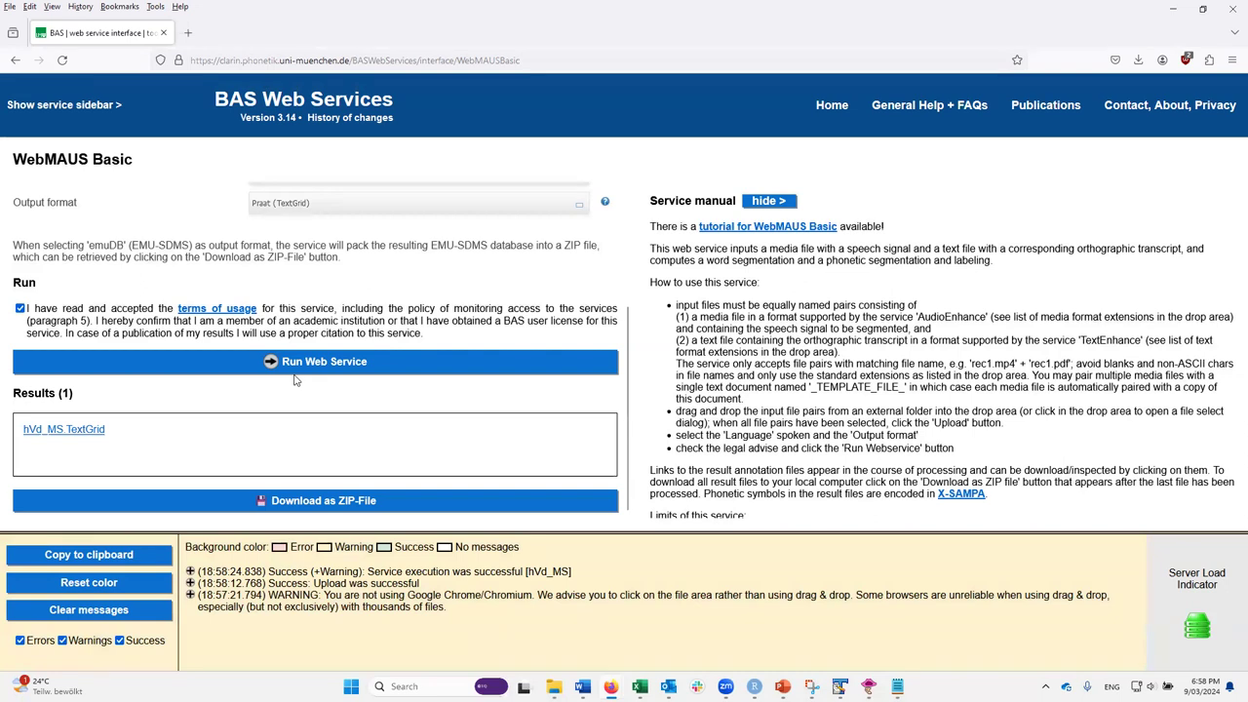
pyautogui.click(297, 503)
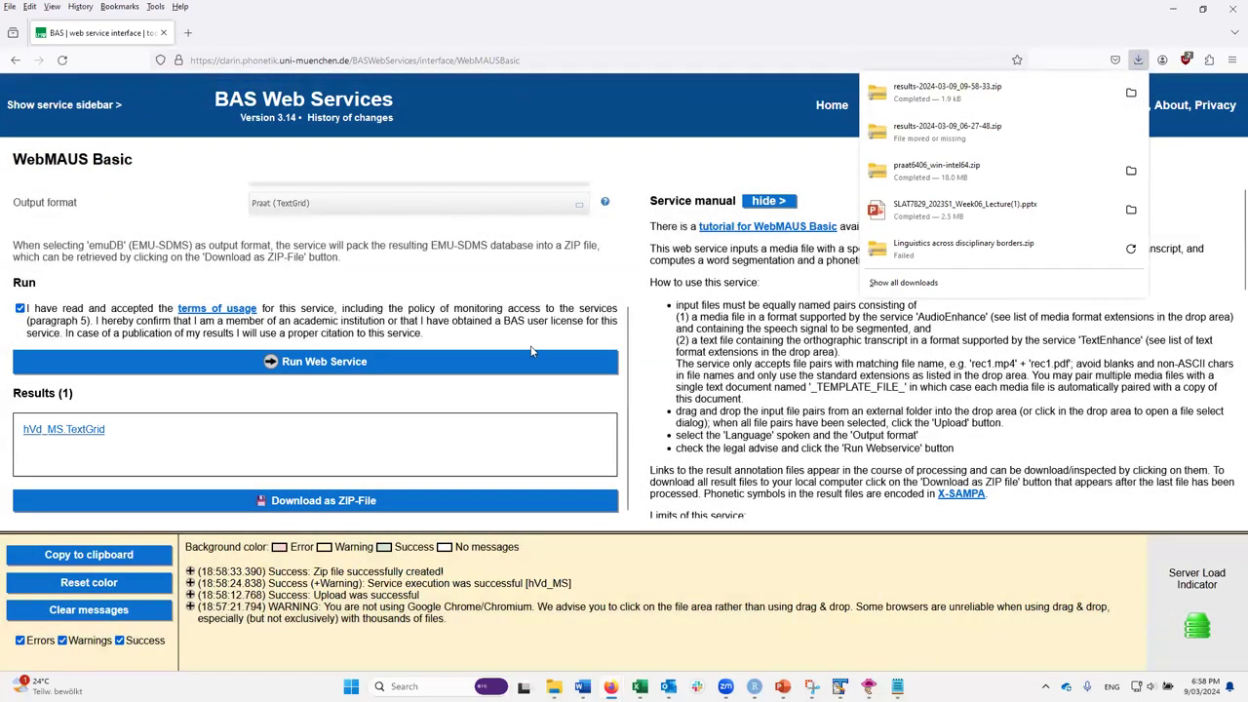
pyautogui.moveTo(868, 686)
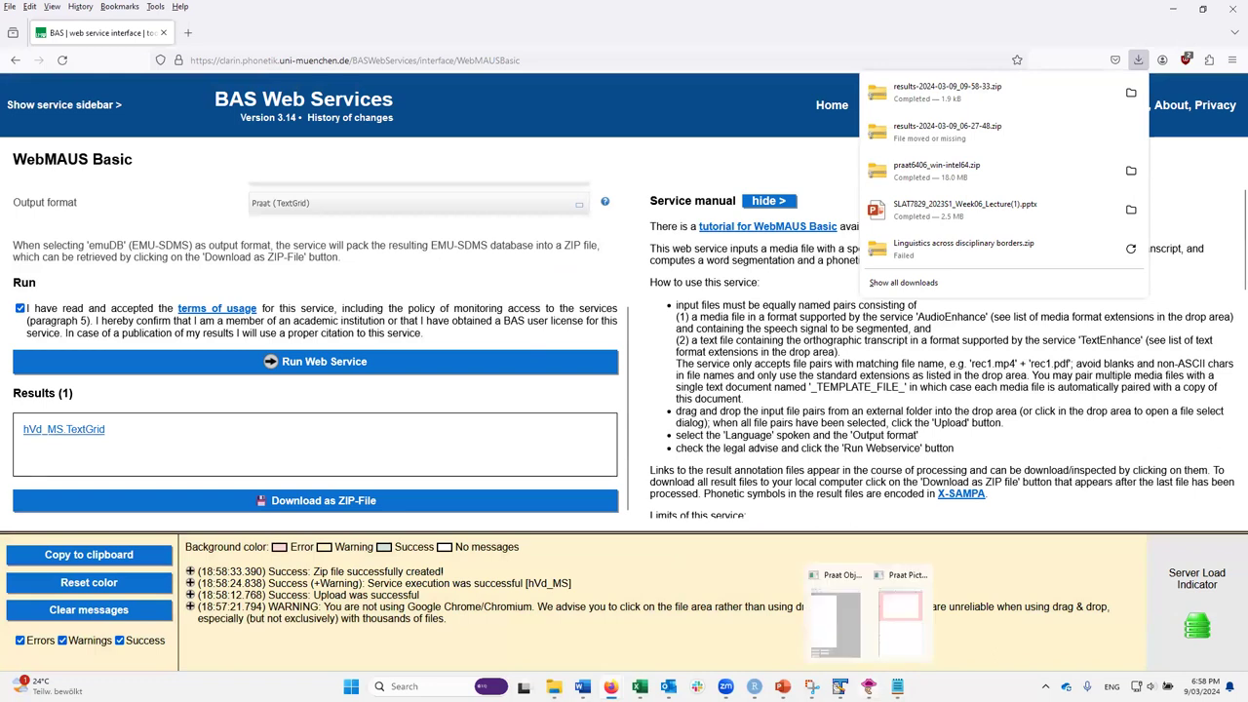
# Step: Switch to Praat and read hVd_MS.wav and hVd_MS.TextGrid from the Praat folder into the object list
pyautogui.click(835, 632)
pyautogui.moveTo(872, 683)
pyautogui.click(907, 624)
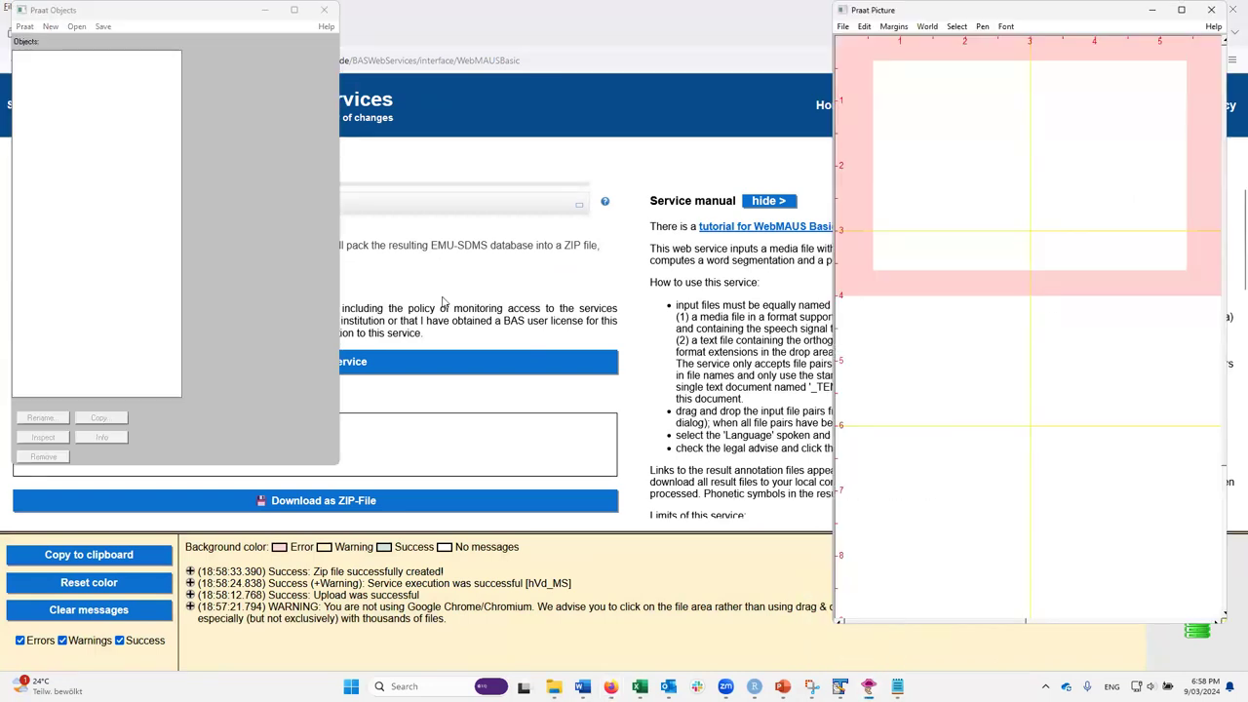
pyautogui.click(76, 27)
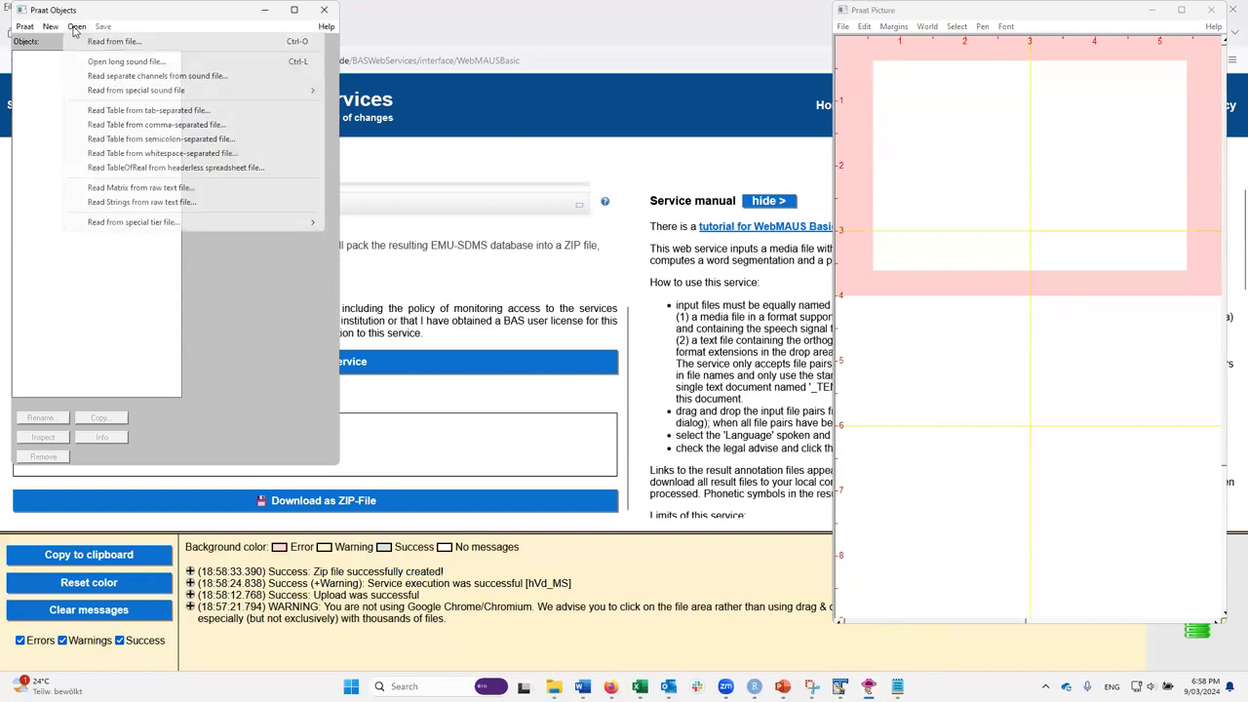
pyautogui.click(89, 42)
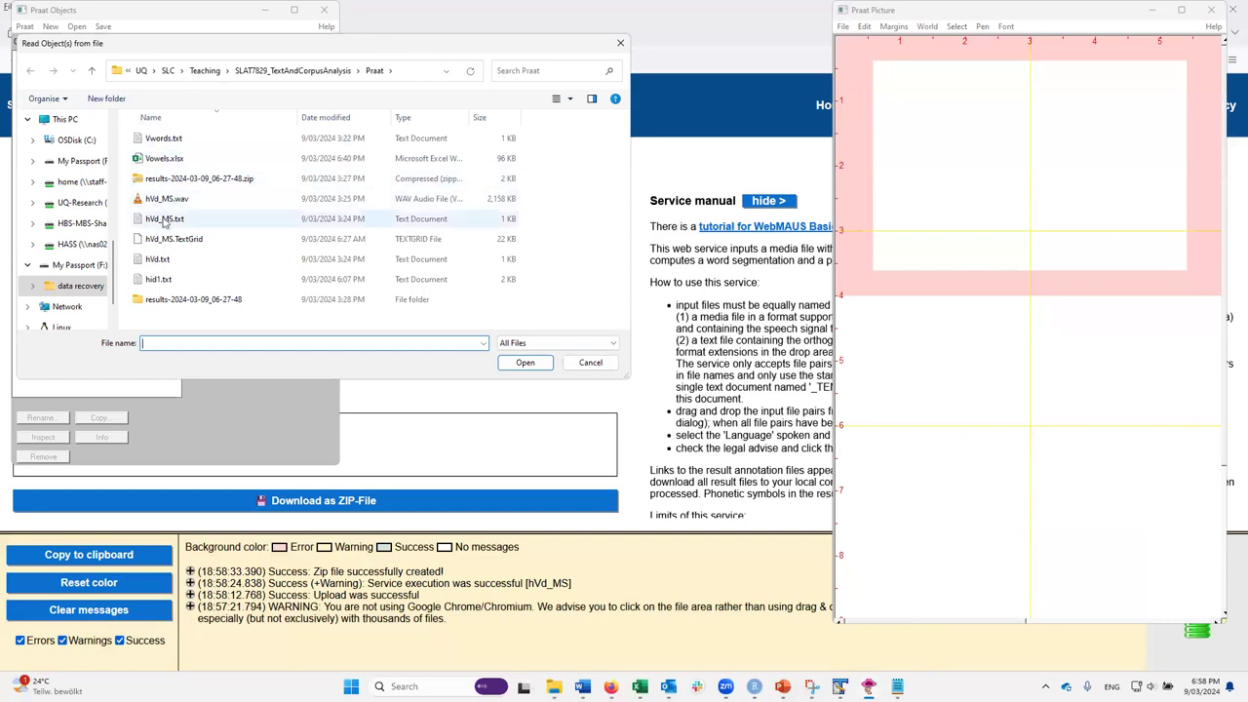
pyautogui.click(173, 202)
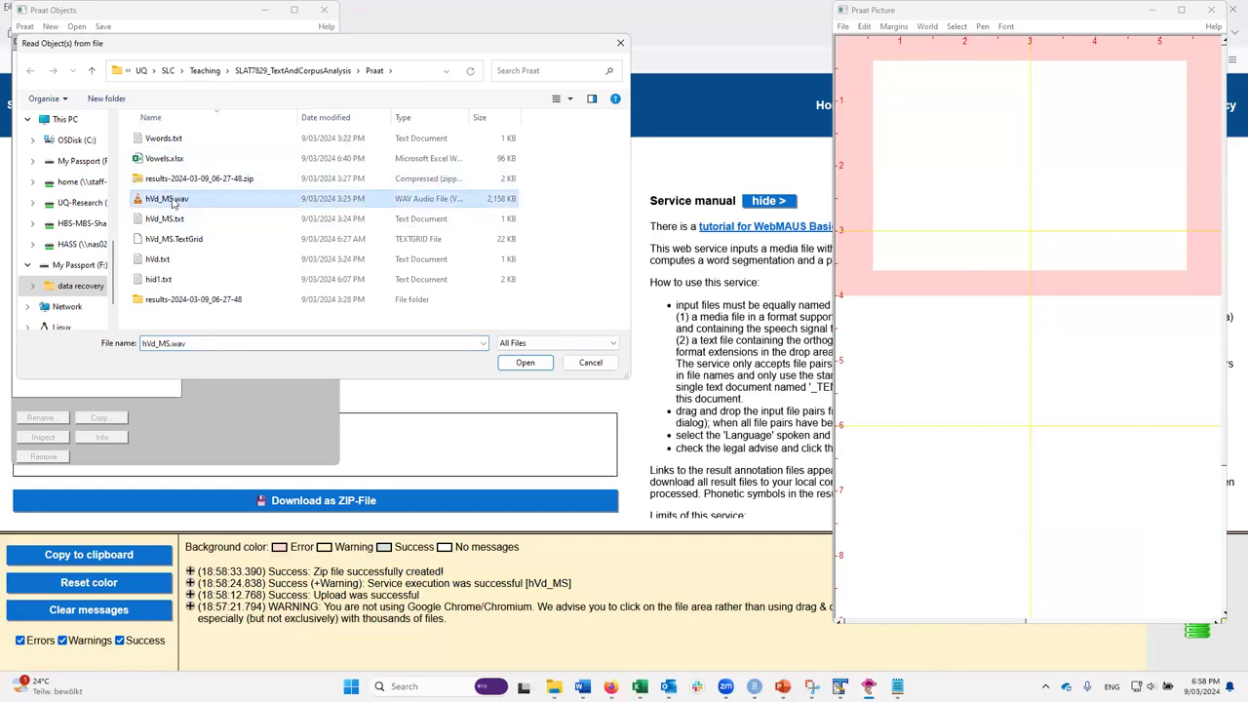
pyautogui.keyDown('ctrl'); pyautogui.click(176, 239); pyautogui.keyUp('ctrl')
pyautogui.click(523, 363)
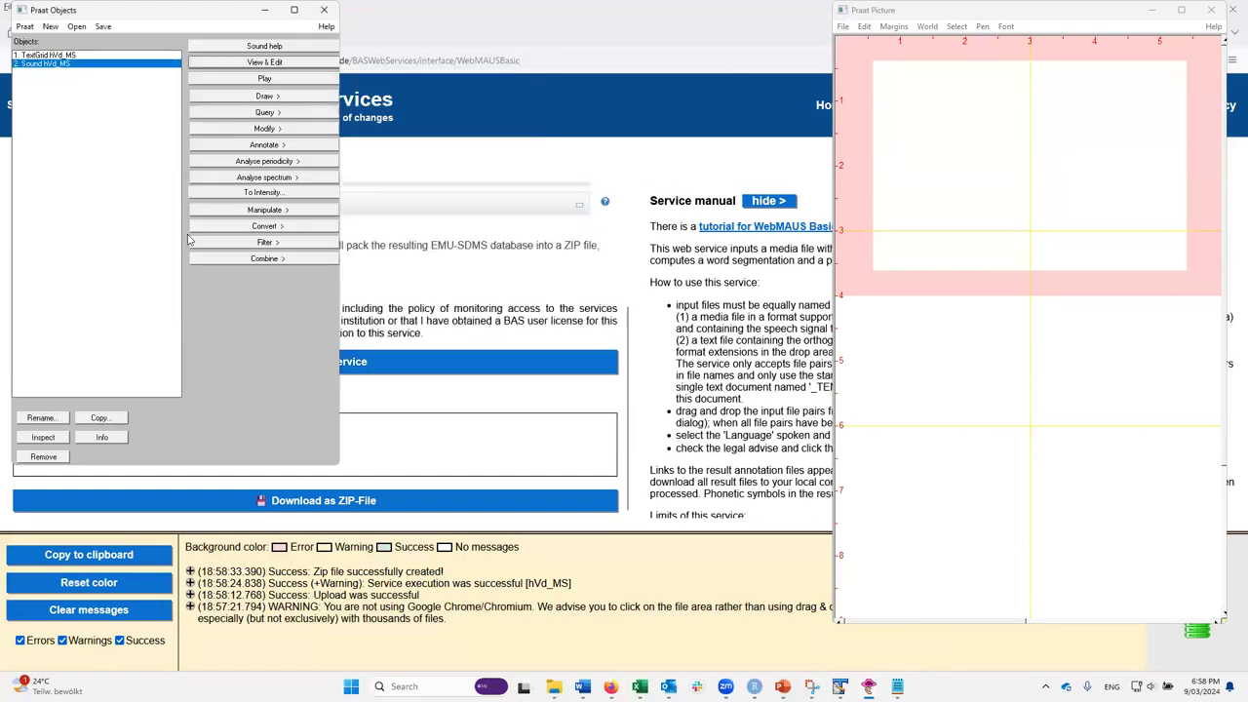
# Step: Open the hVd_MS sound and TextGrid together in the editor and show the first heed words at the recording's start
pyautogui.keyDown('shift'); pyautogui.click(98, 58); pyautogui.keyUp('shift')
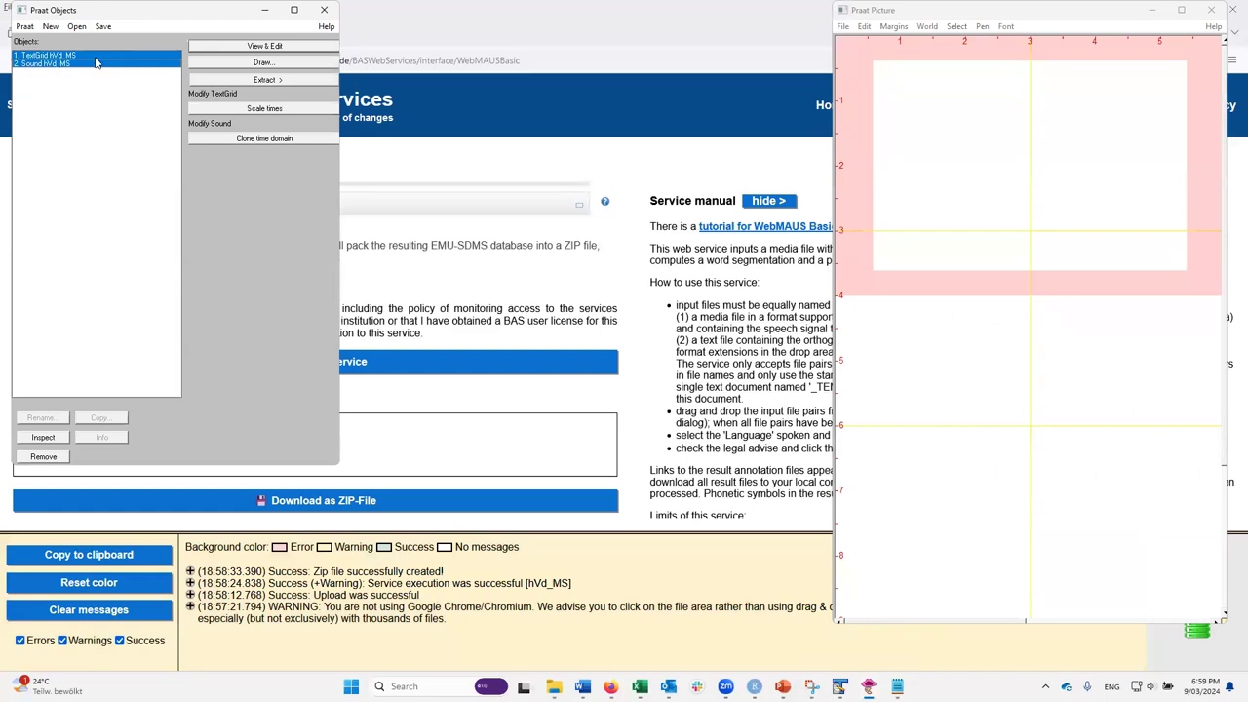
pyautogui.click(261, 47)
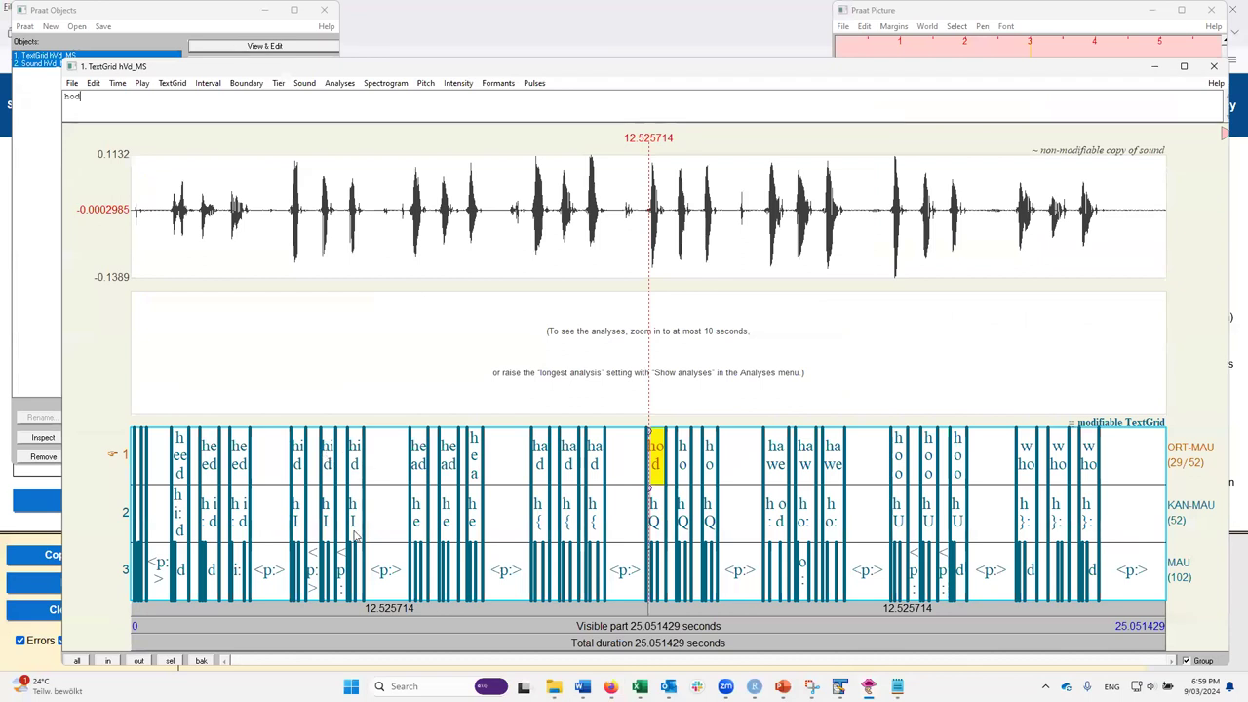
pyautogui.click(109, 661)
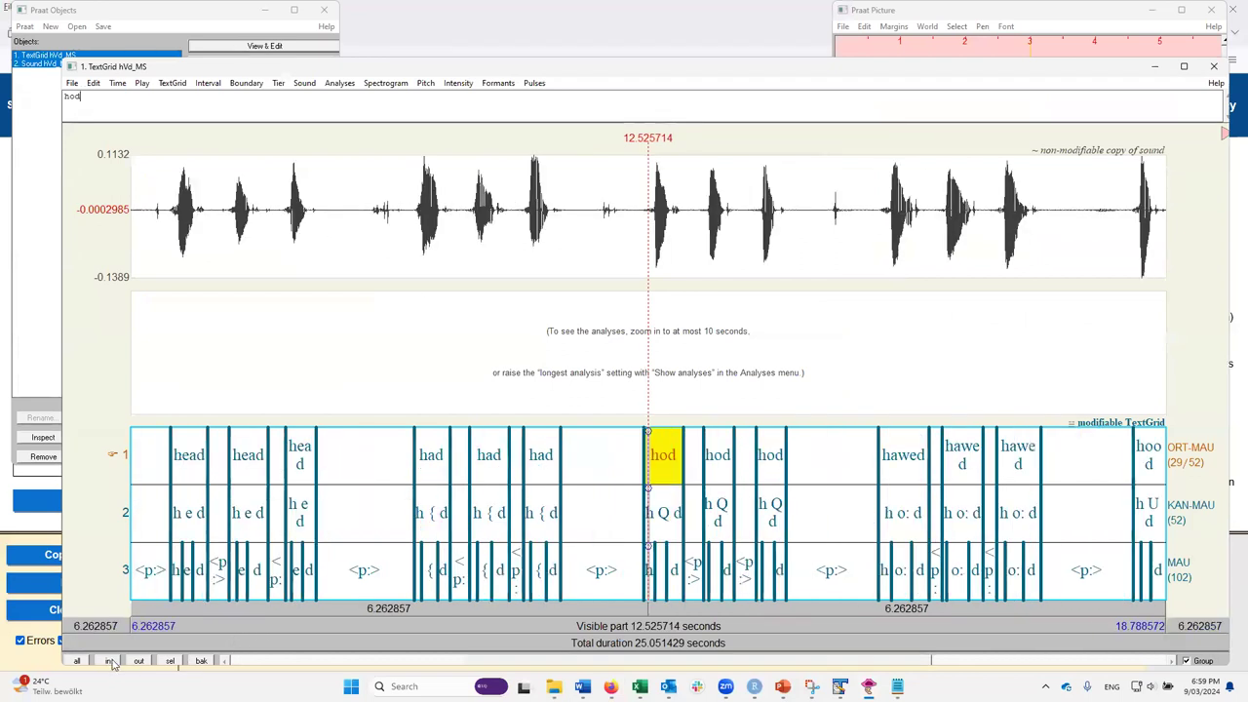
pyautogui.click(109, 662)
pyautogui.click(110, 661)
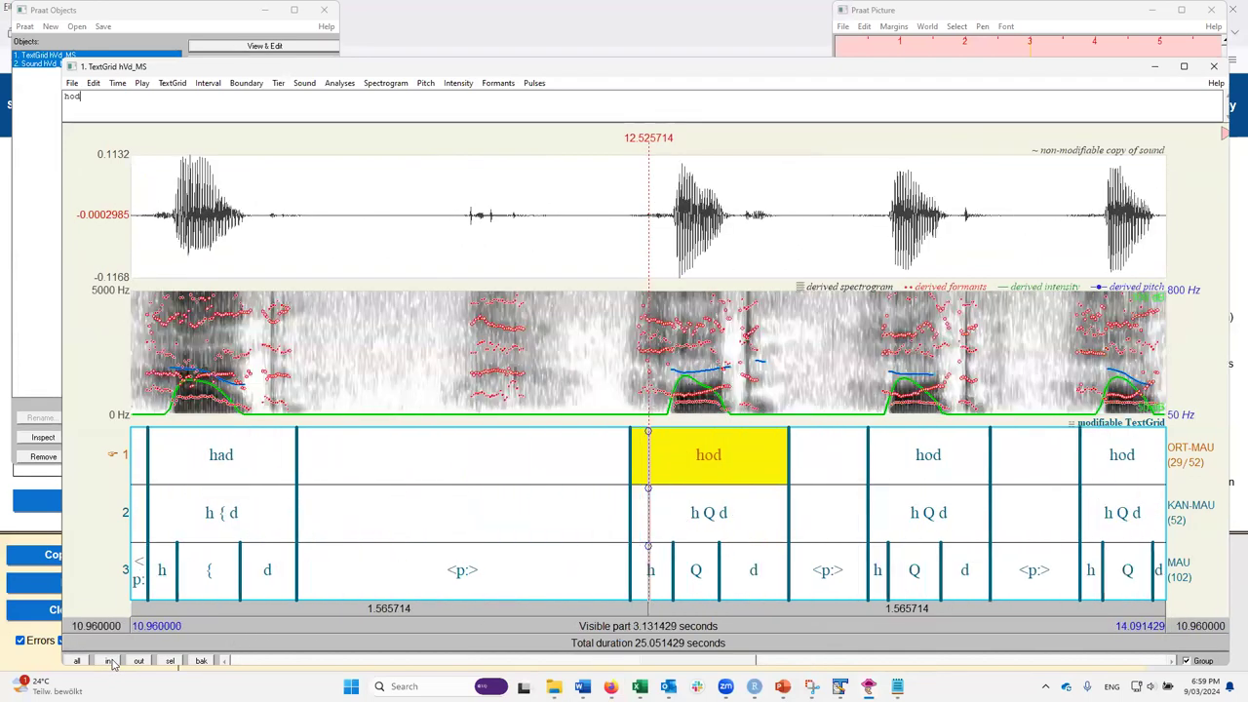
pyautogui.moveTo(753, 663); pyautogui.dragTo(254, 680)
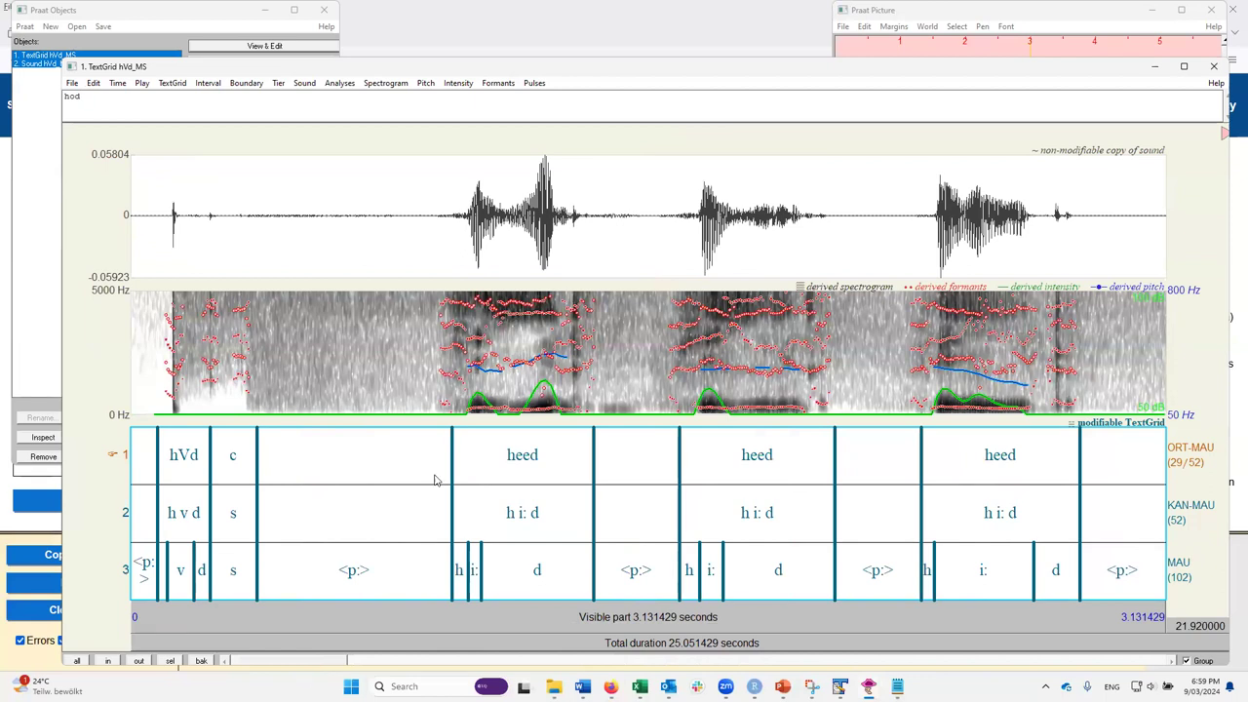
# Step: Examine the automatic segmentation of the first heed, checking its h, i: and d segments and listening to the word
pyautogui.click(476, 469)
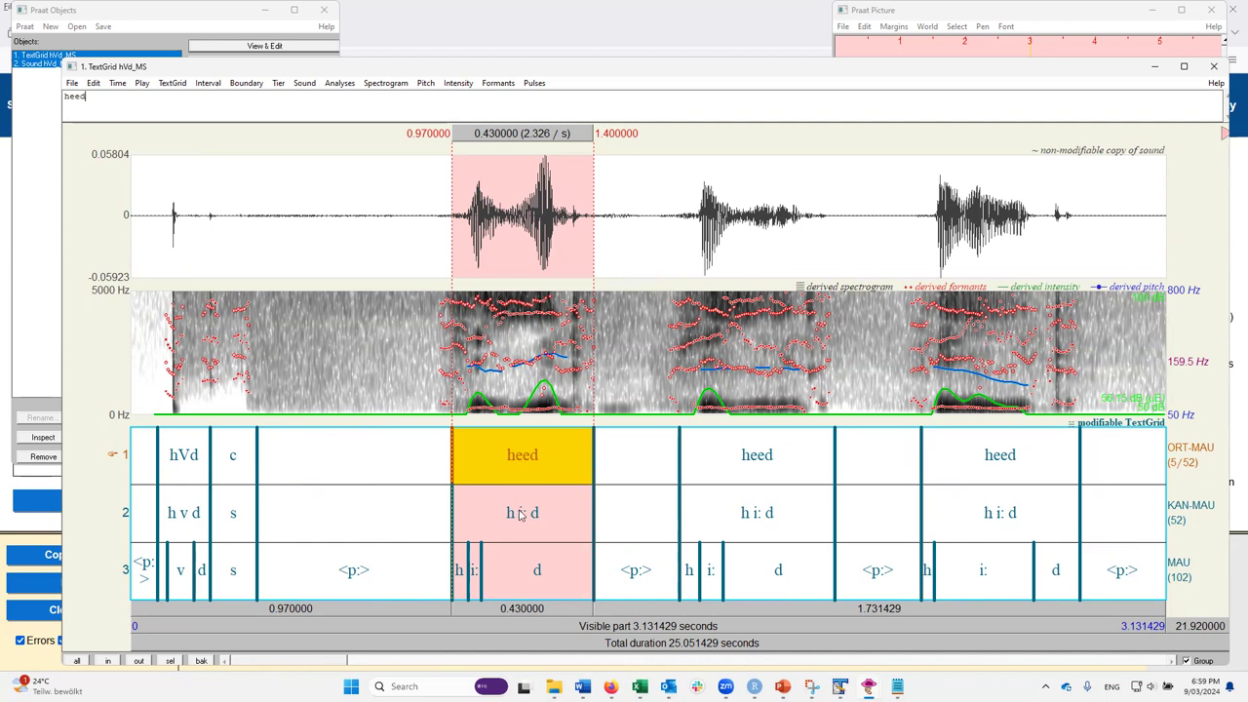
pyautogui.click(462, 574)
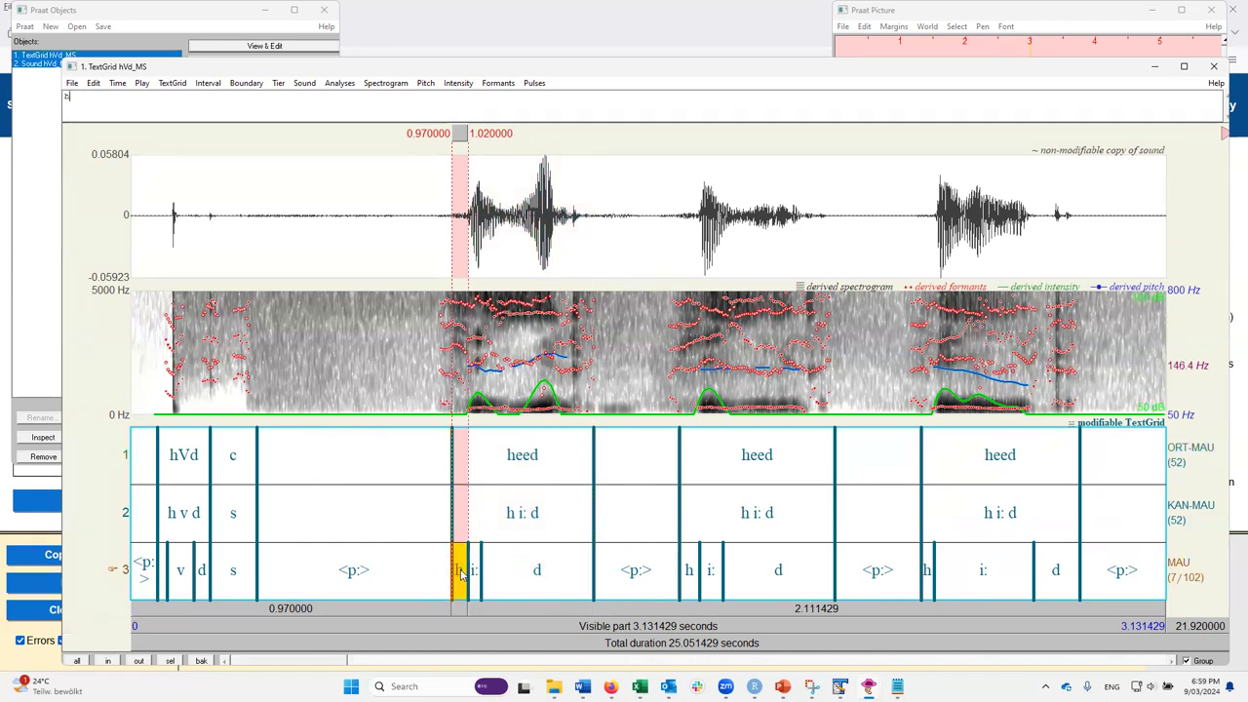
pyautogui.click(473, 573)
pyautogui.click(499, 573)
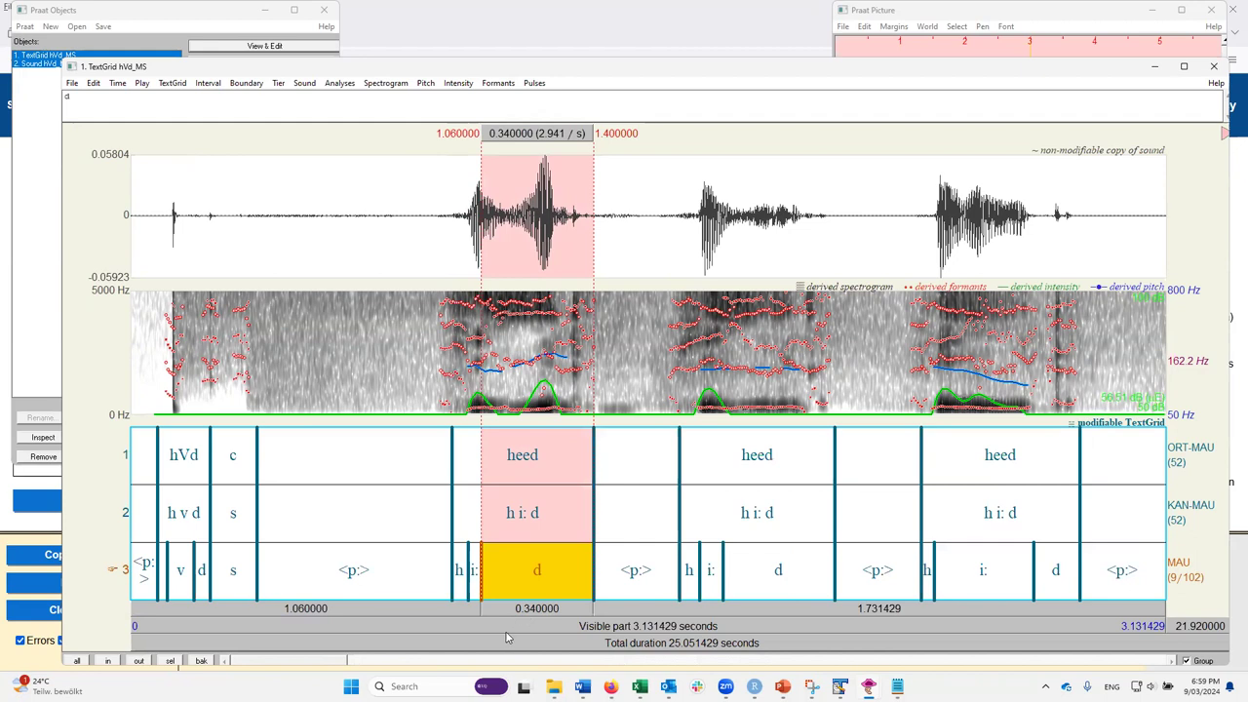
pyautogui.click(475, 575)
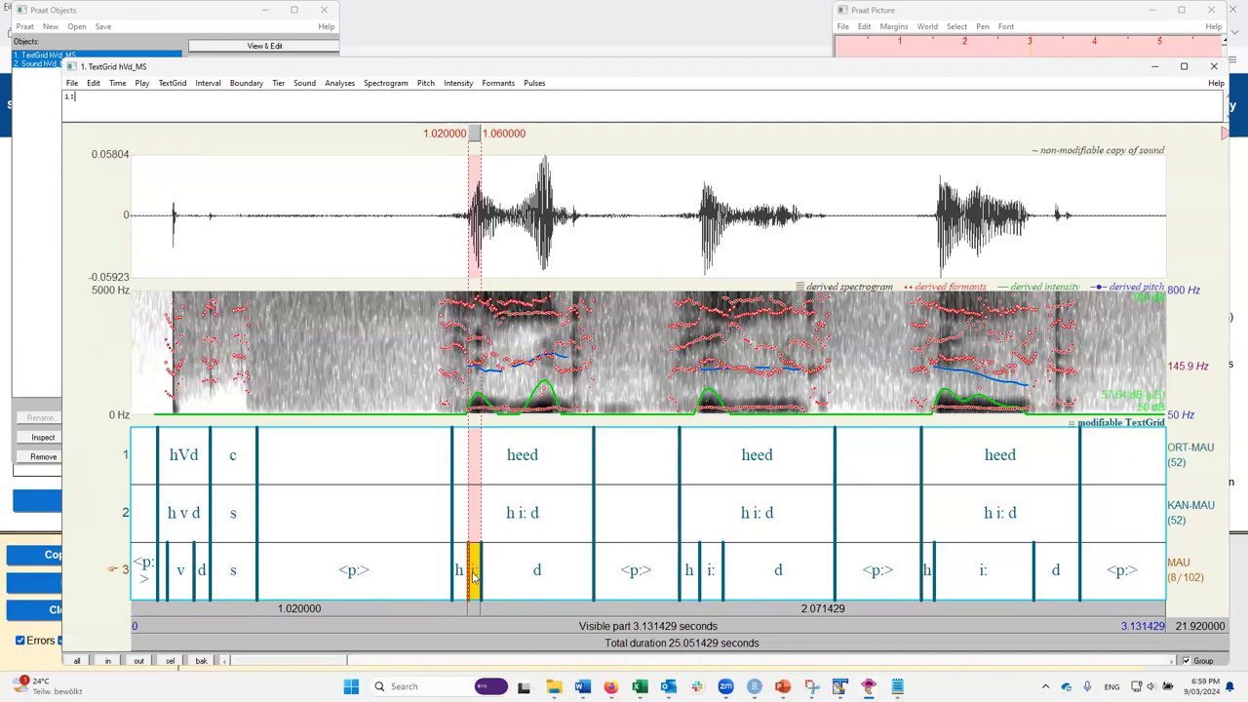
pyautogui.click(469, 456)
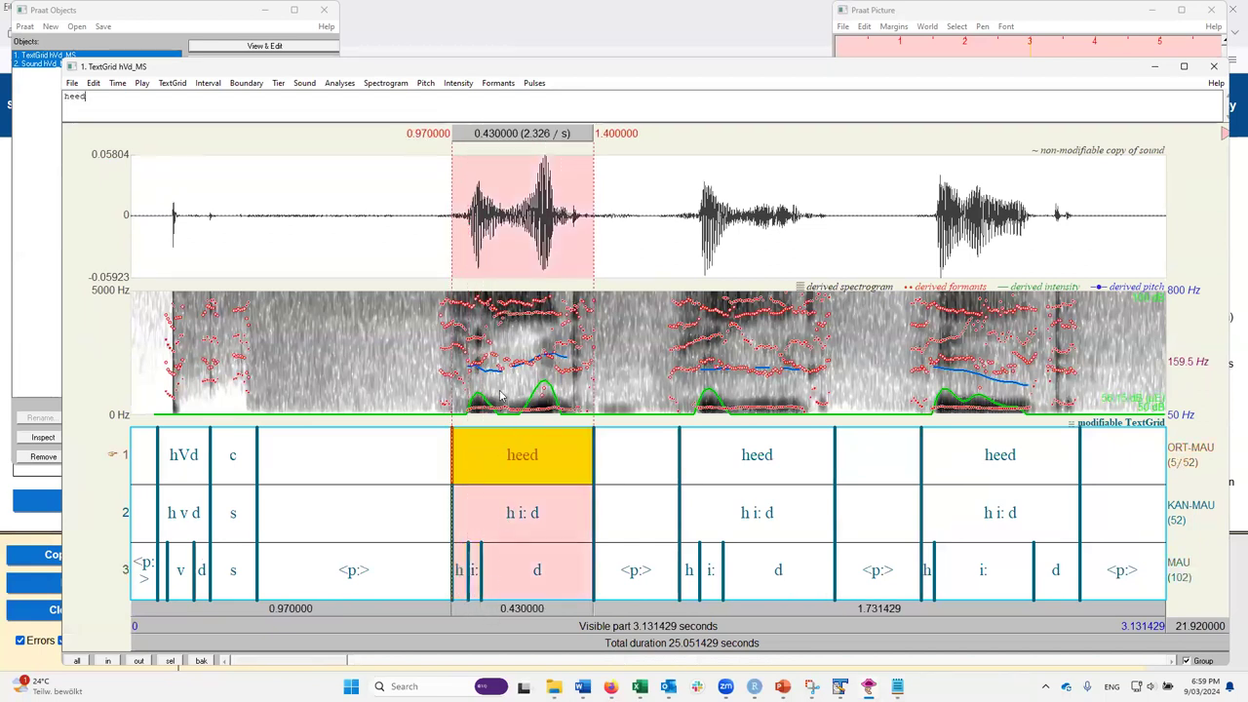
pyautogui.click(464, 612)
pyautogui.click(468, 615)
pyautogui.click(468, 614)
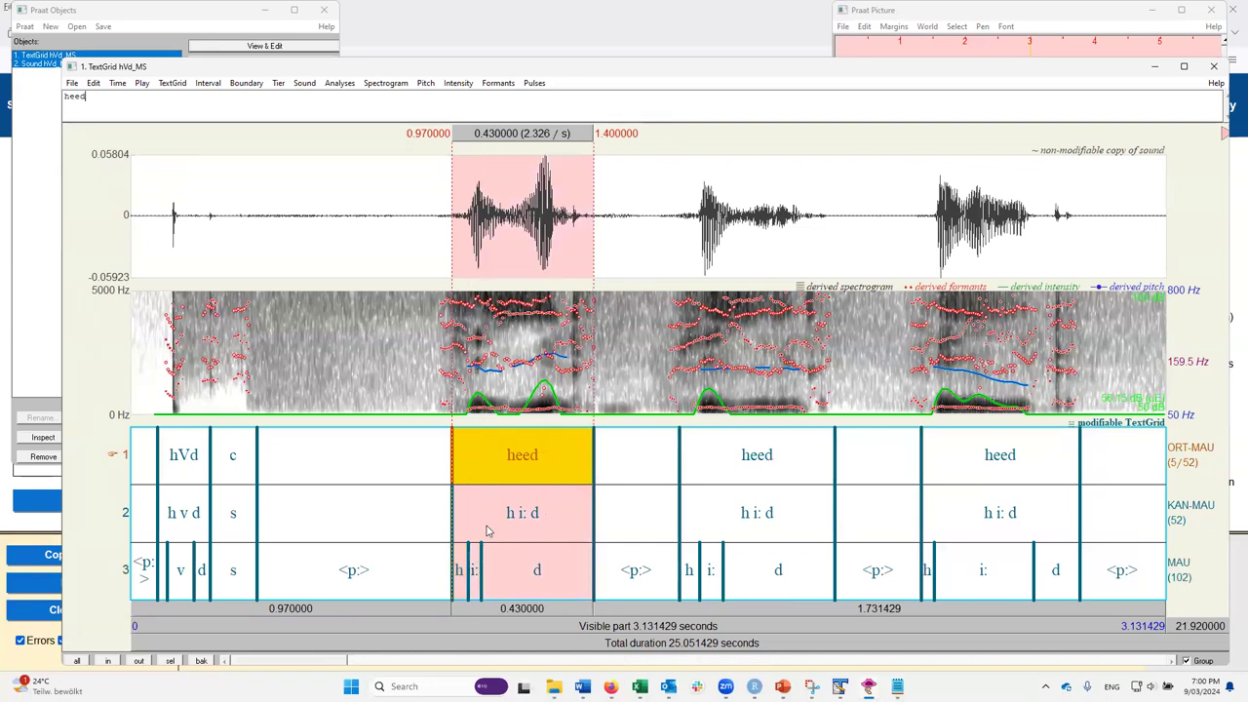
# Step: Correct the i: segment of the first heed to run from about 1.038 s to 1.274 s and play it
pyautogui.click(475, 581)
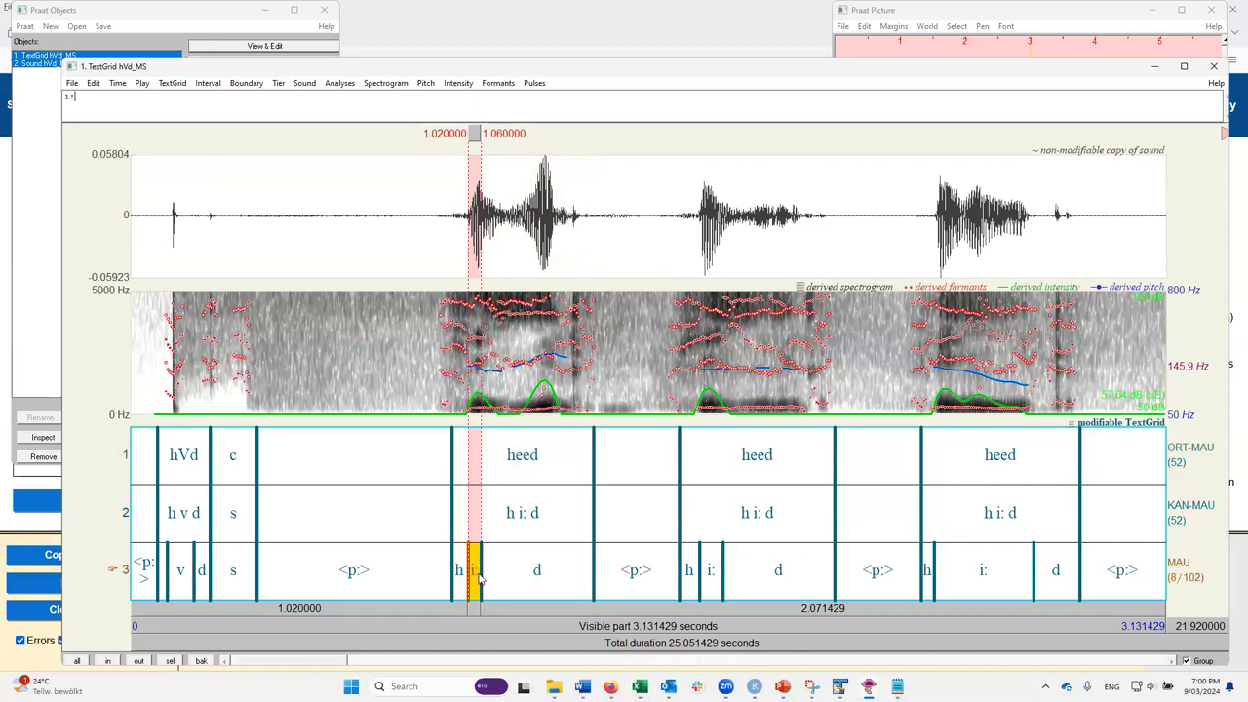
pyautogui.moveTo(481, 580); pyautogui.dragTo(551, 580)
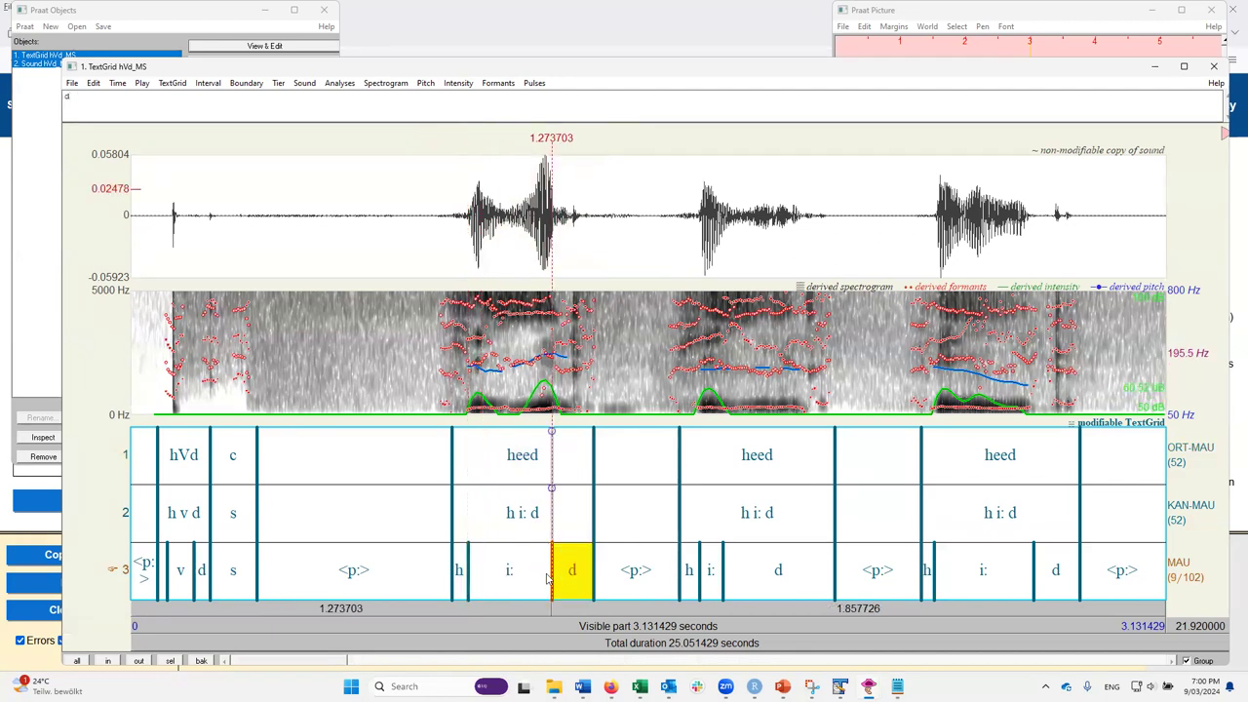
pyautogui.moveTo(469, 577); pyautogui.dragTo(474, 578)
pyautogui.click(488, 577)
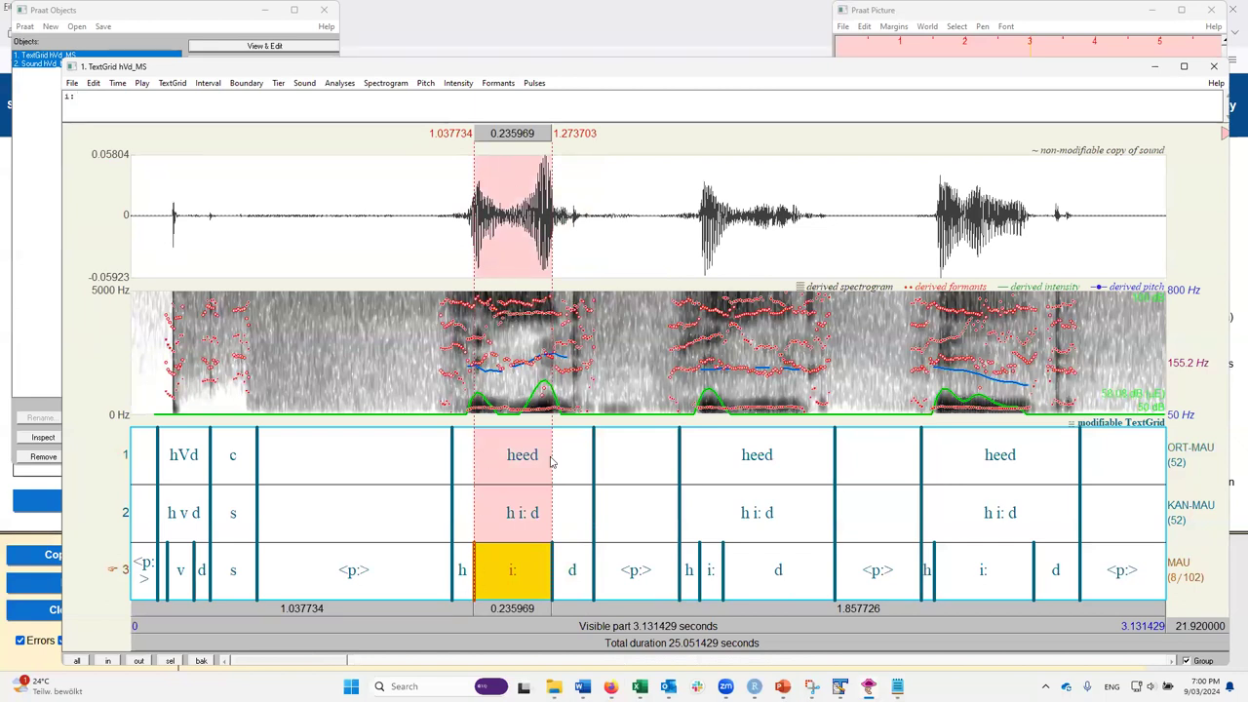
pyautogui.click(492, 609)
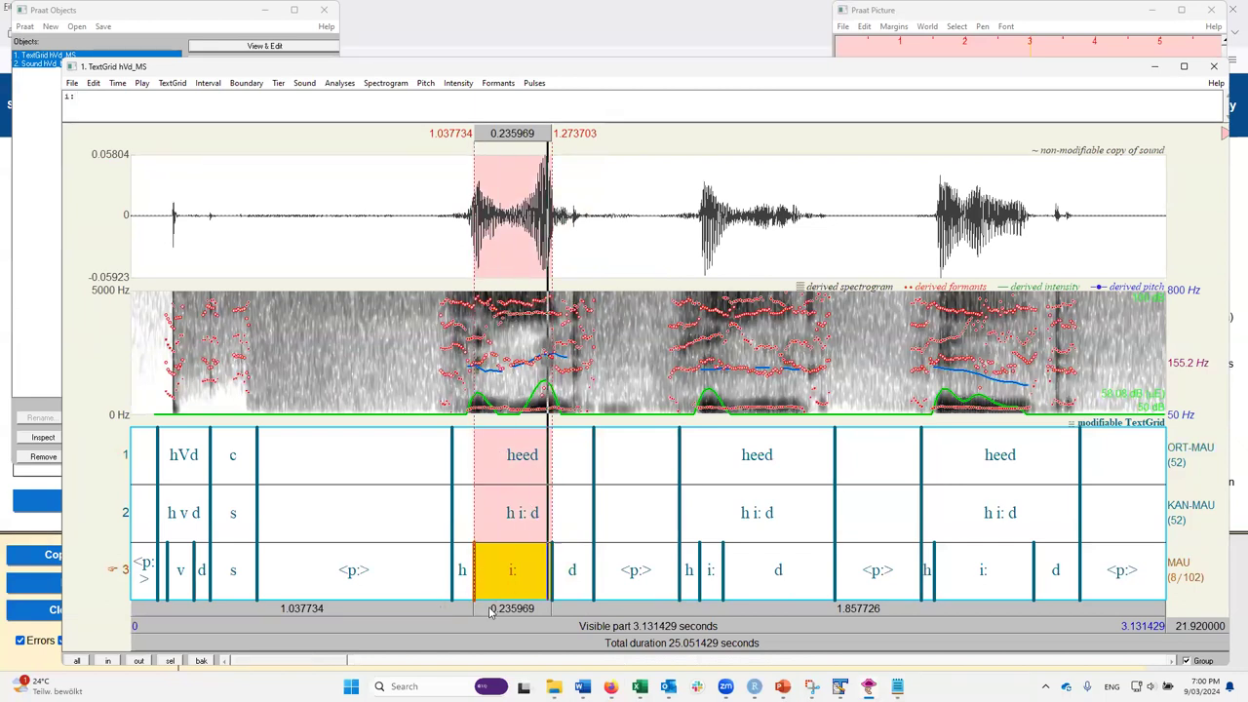
pyautogui.click(491, 610)
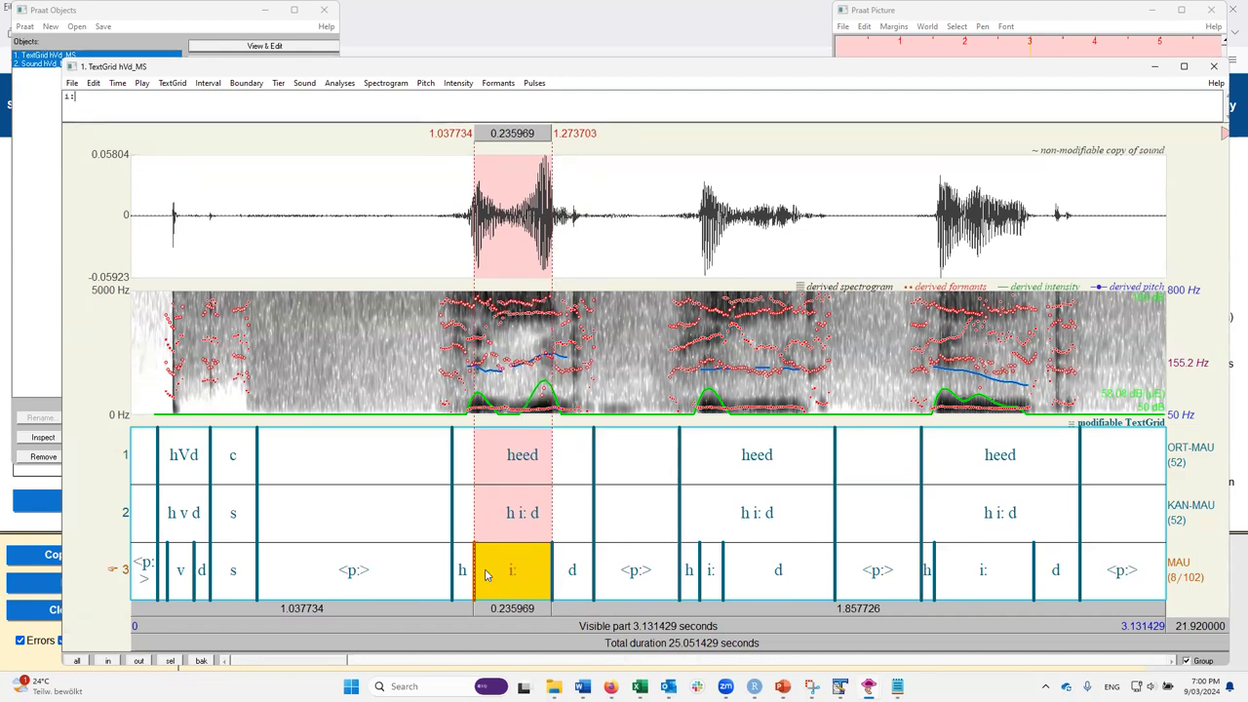
# Step: Fine-tune the end of the first heed's i: to about 1.272 s and move the second heed's i: end to about 2.015 s
pyautogui.click(554, 566)
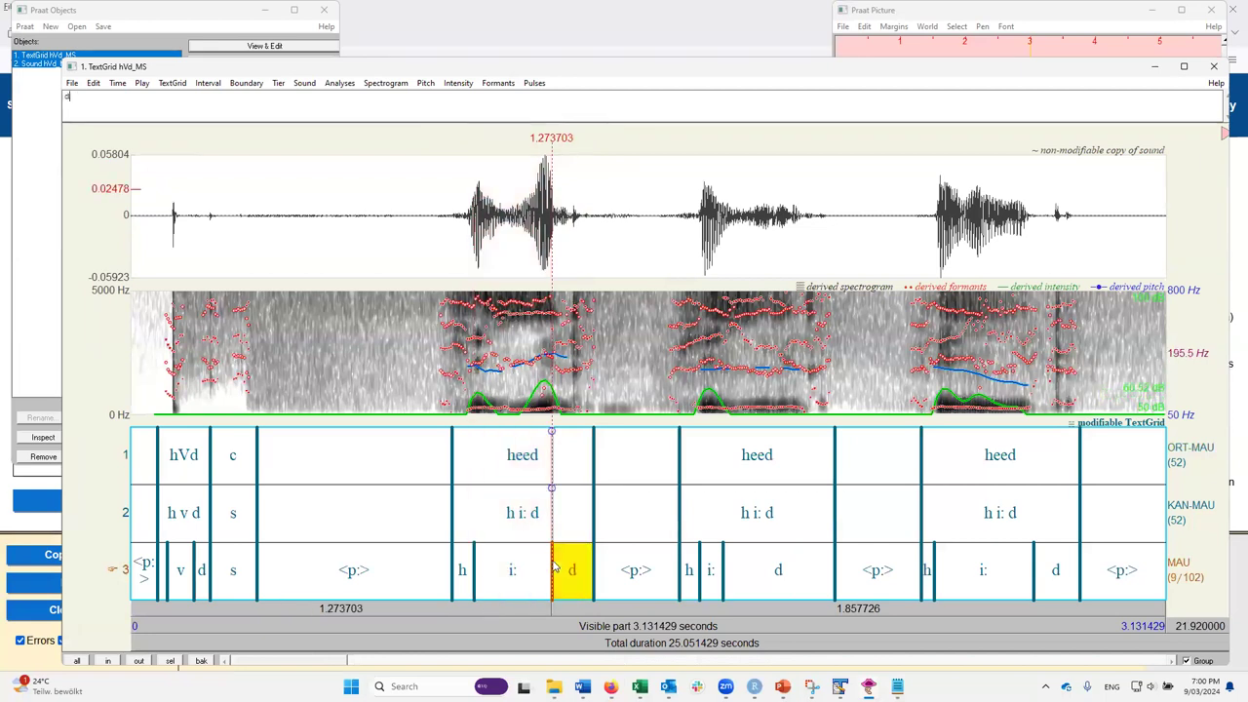
pyautogui.moveTo(552, 565)
pyautogui.mouseDown()
pyautogui.moveTo(533, 576)
pyautogui.moveTo(552, 575)
pyautogui.mouseUp()
pyautogui.click(508, 585)
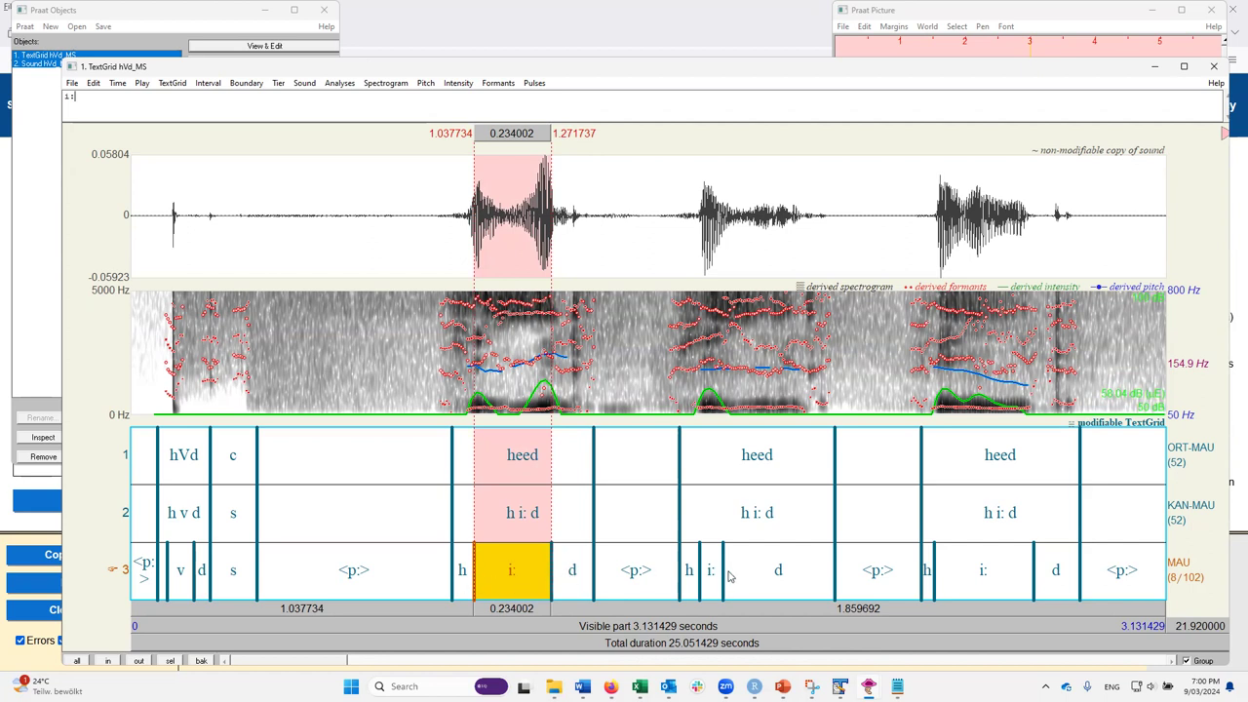
pyautogui.moveTo(727, 577); pyautogui.dragTo(797, 580)
pyautogui.click(801, 580)
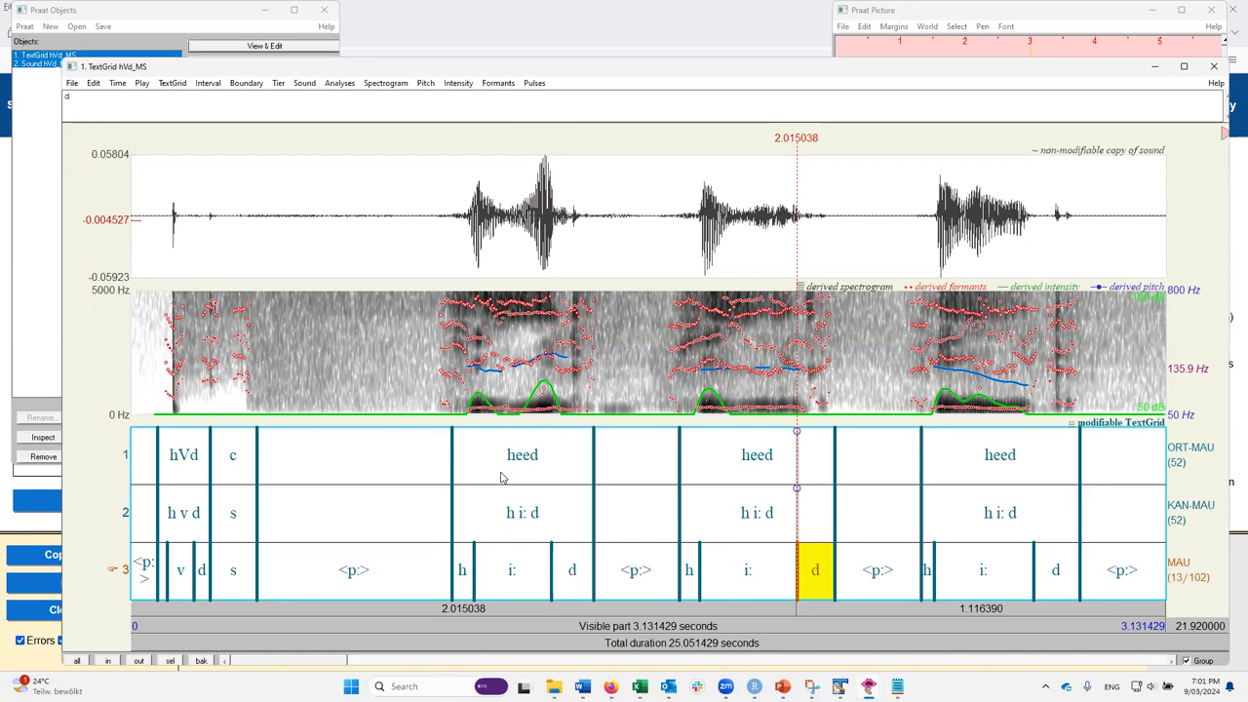
# Step: Select and play the i: vowel of the first heed, and maximise the TextGrid editor window
pyautogui.click(497, 570)
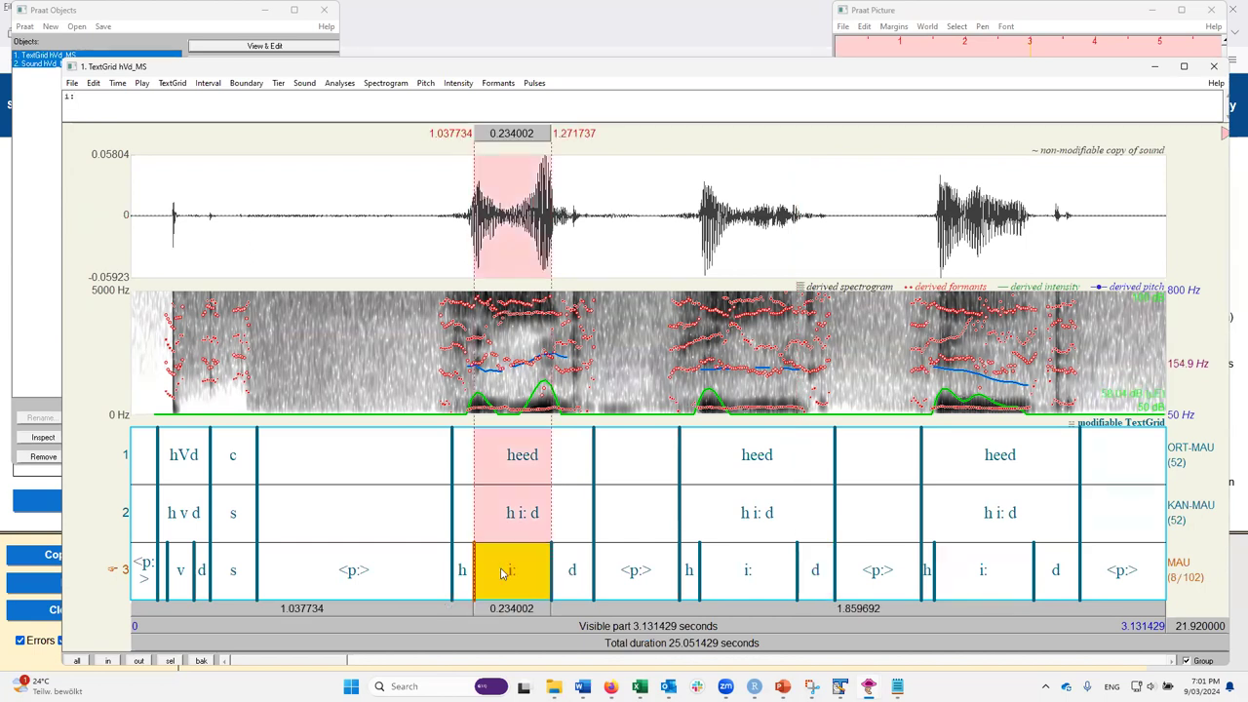
pyautogui.click(505, 615)
pyautogui.click(1181, 70)
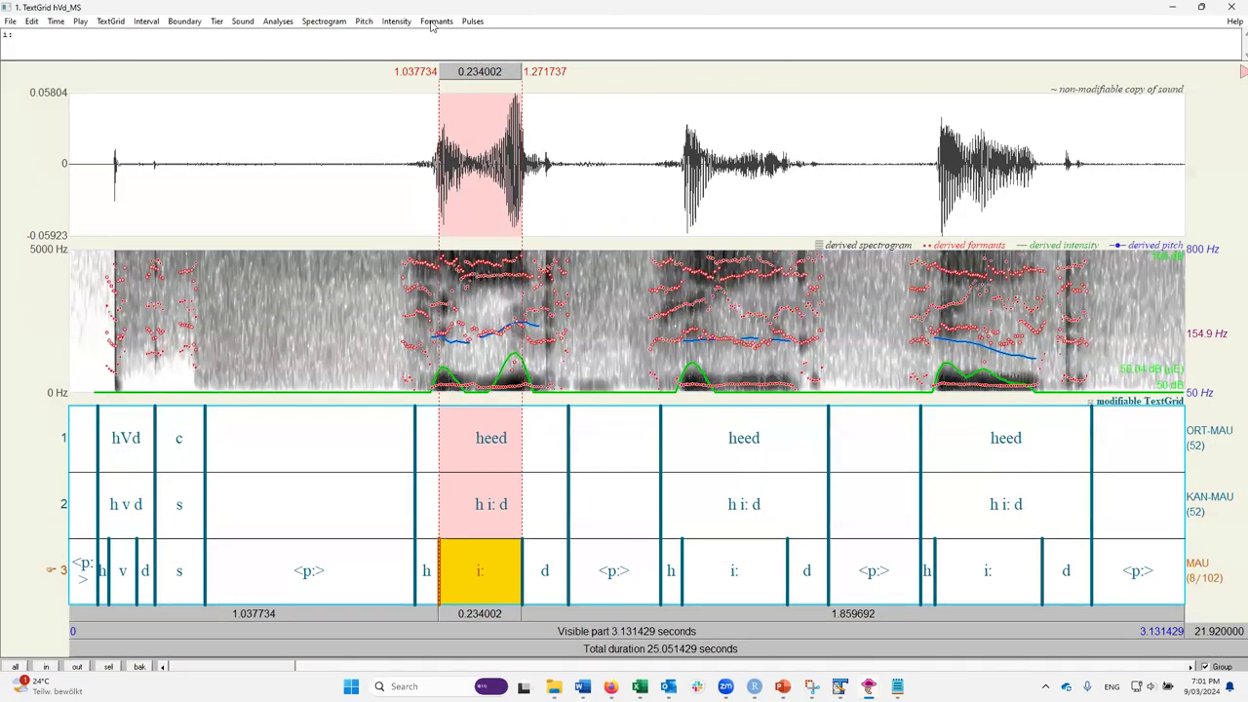
# Step: Try other values for the formant ceiling in the formant settings and restore 5000 Hz
pyautogui.click(435, 21)
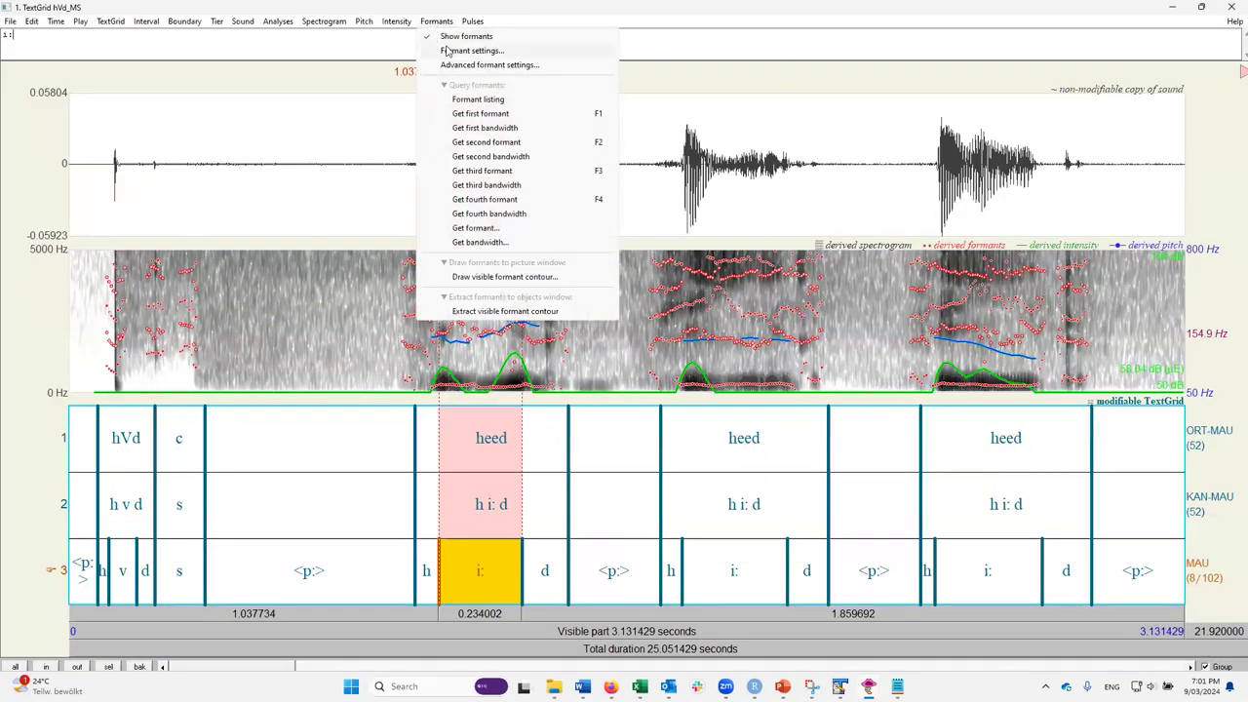
pyautogui.click(452, 52)
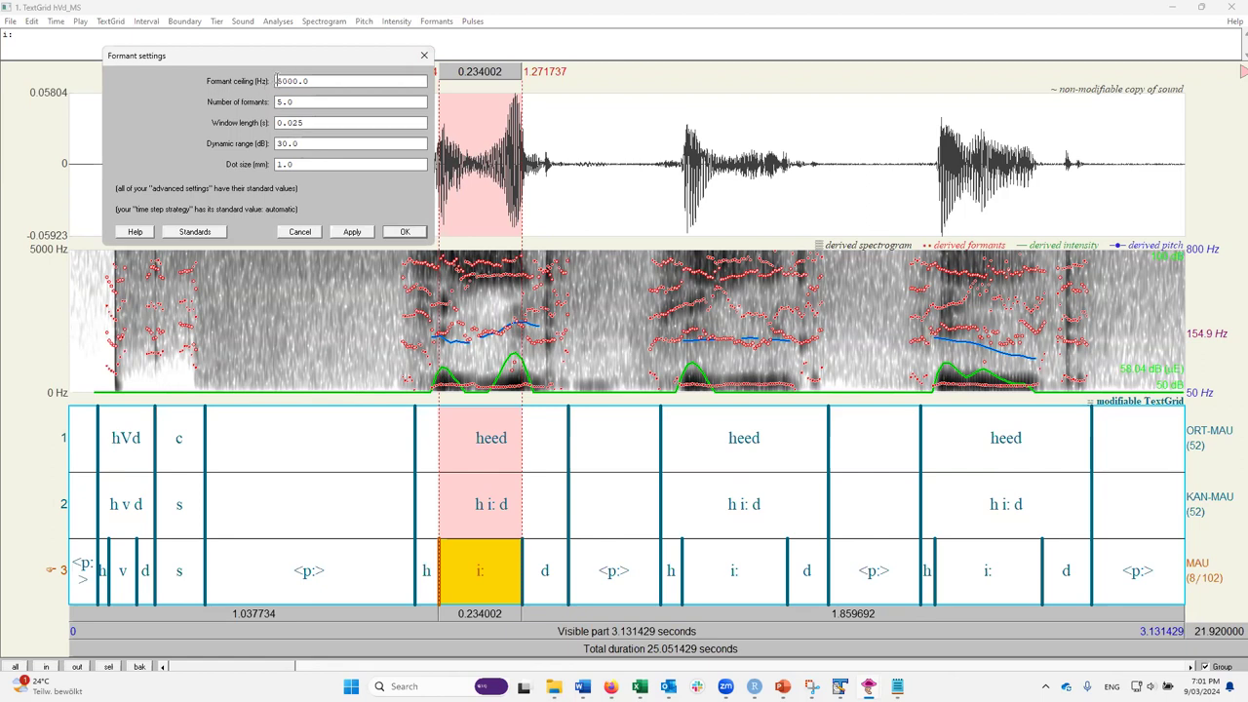
pyautogui.doubleClick(282, 102)
pyautogui.moveTo(283, 81); pyautogui.dragTo(289, 80)
pyautogui.press('BackSpace')
pyautogui.press('BackSpace')
pyautogui.write('80')
pyautogui.press('BackSpace')
pyautogui.press('BackSpace')
pyautogui.write('55')
pyautogui.press('BackSpace')
pyautogui.click(395, 232)
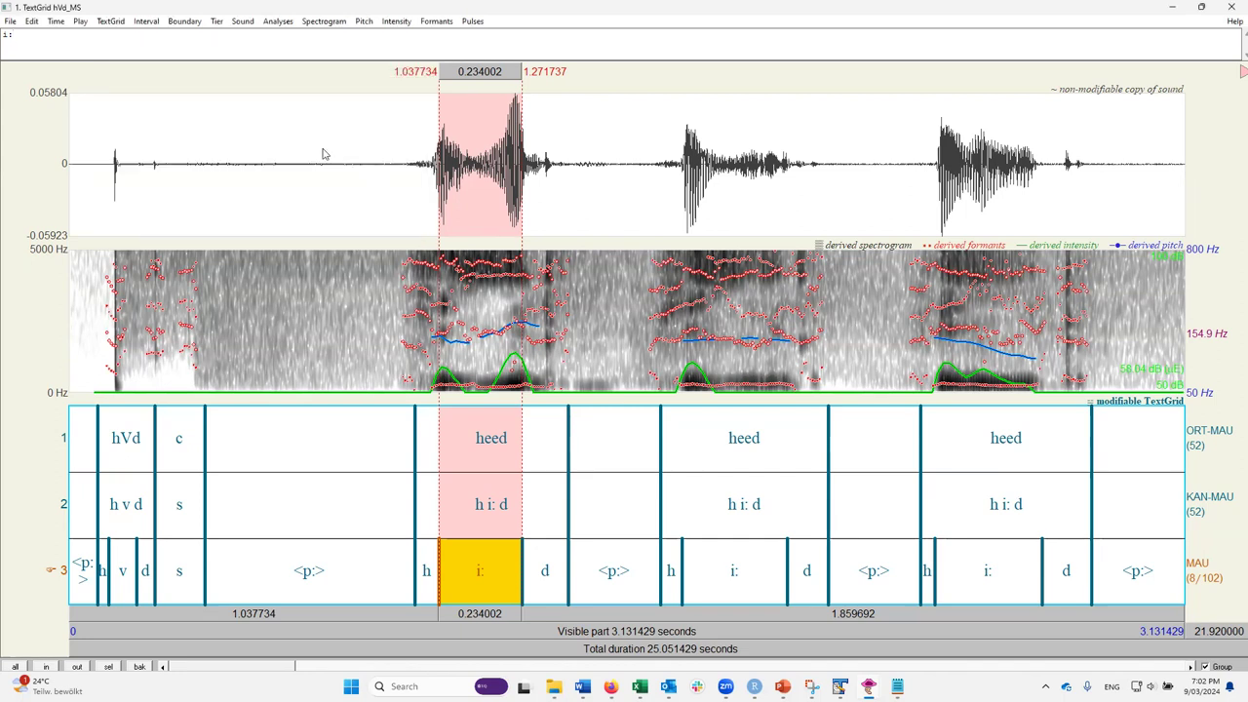
# Step: Get the formant listing for the selected i: vowel and examine its time and formant values from first to last rows
pyautogui.click(438, 22)
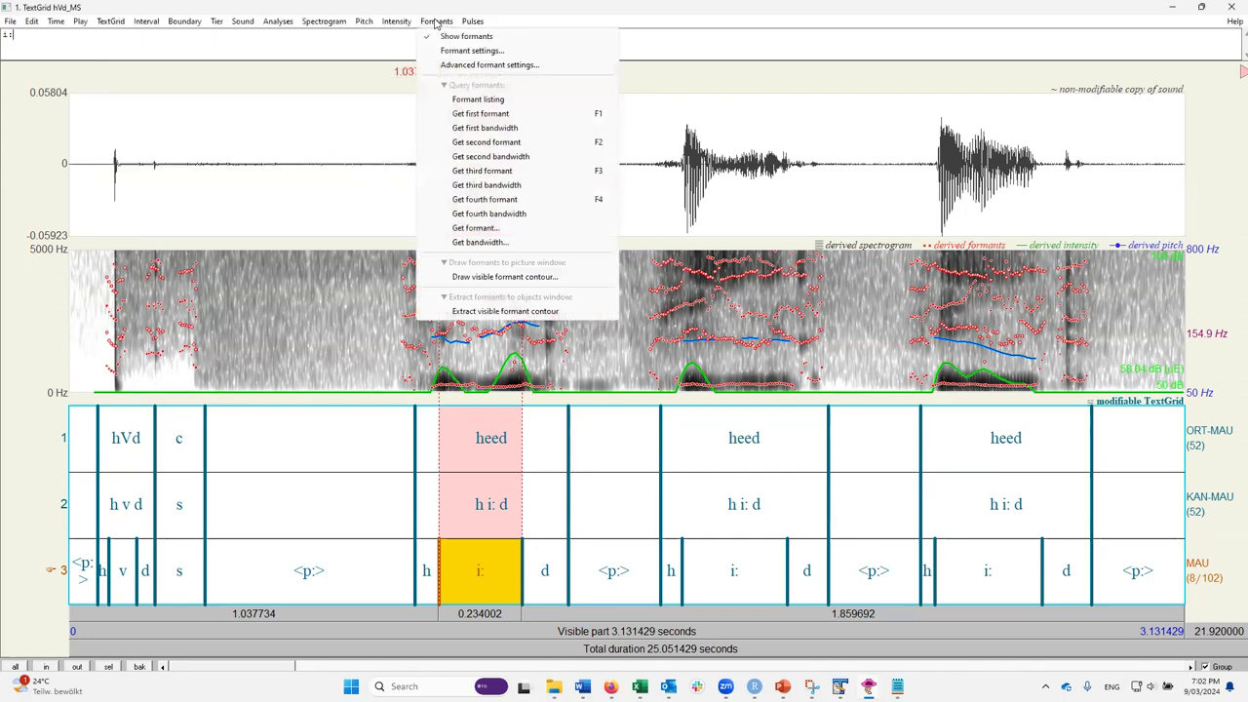
pyautogui.click(468, 99)
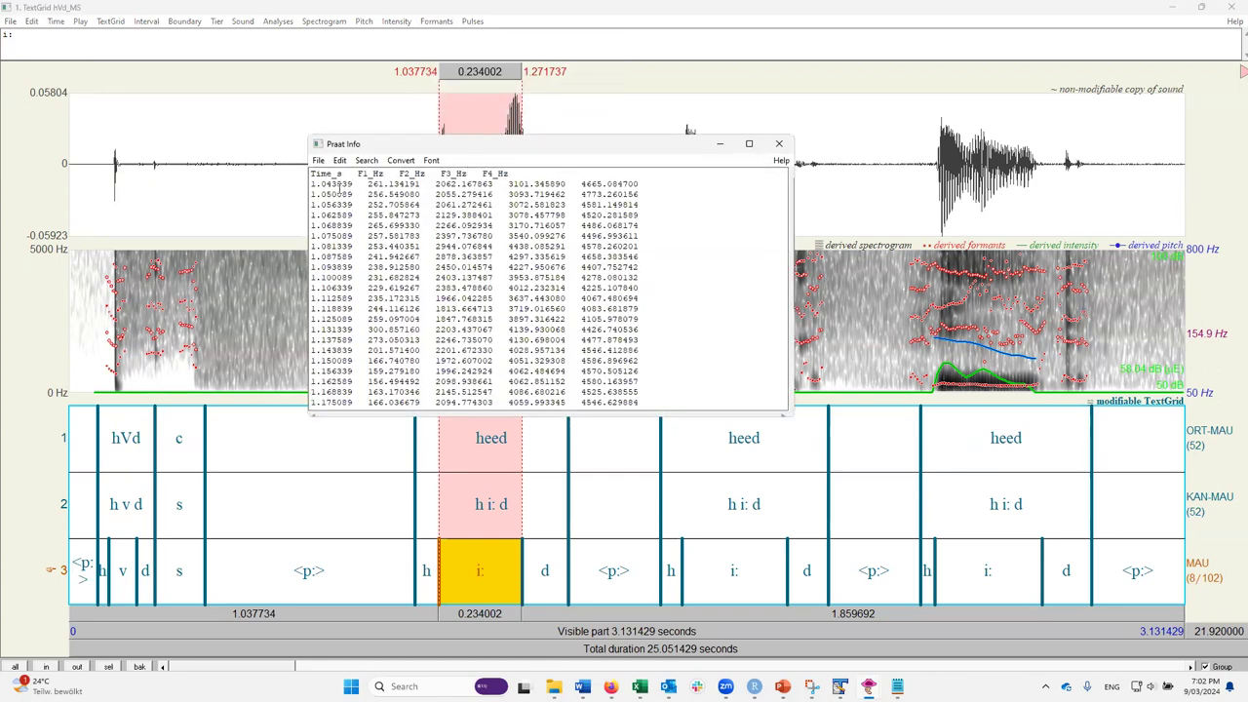
pyautogui.moveTo(312, 185); pyautogui.dragTo(639, 184)
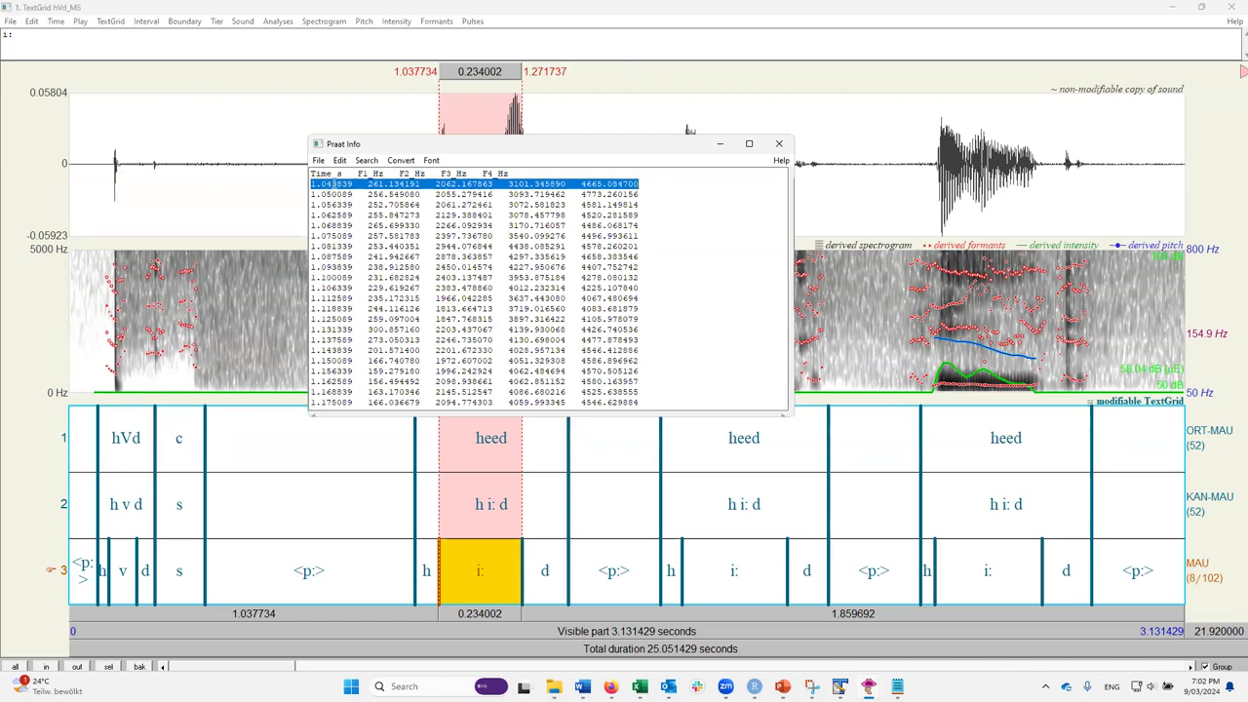
pyautogui.click(333, 183)
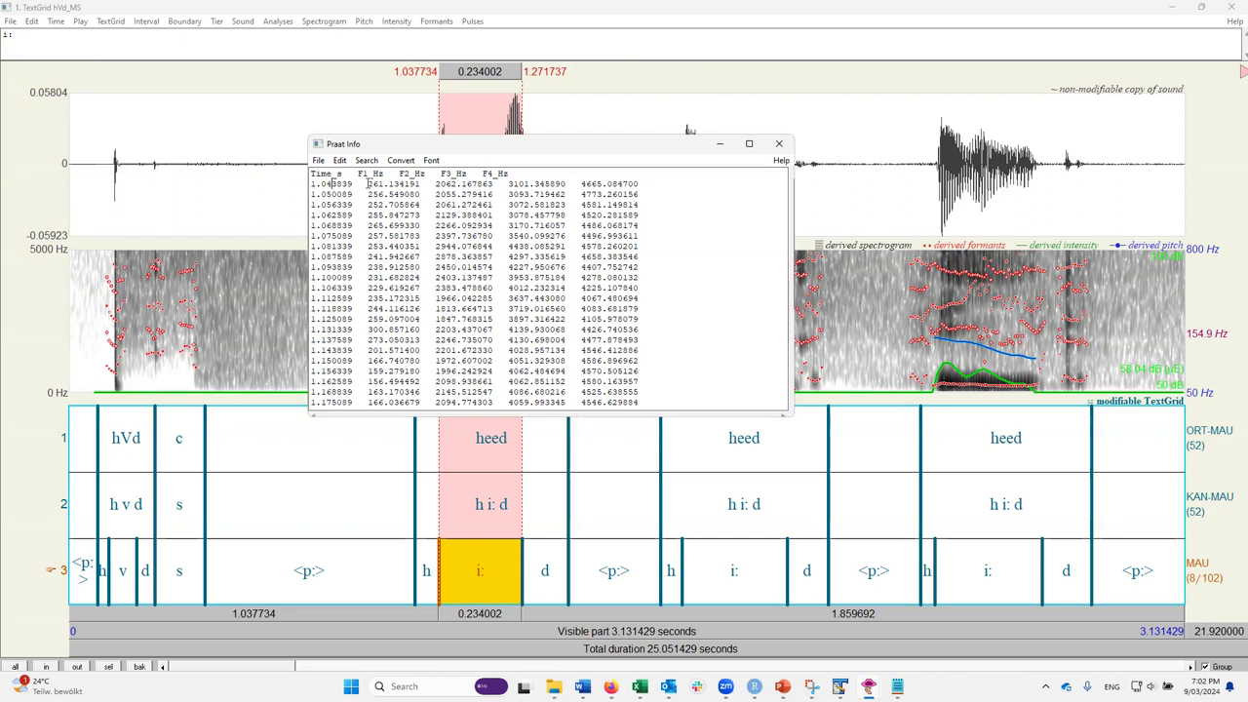
pyautogui.moveTo(368, 183); pyautogui.dragTo(459, 183)
pyautogui.scroll(-5, 502, 259)
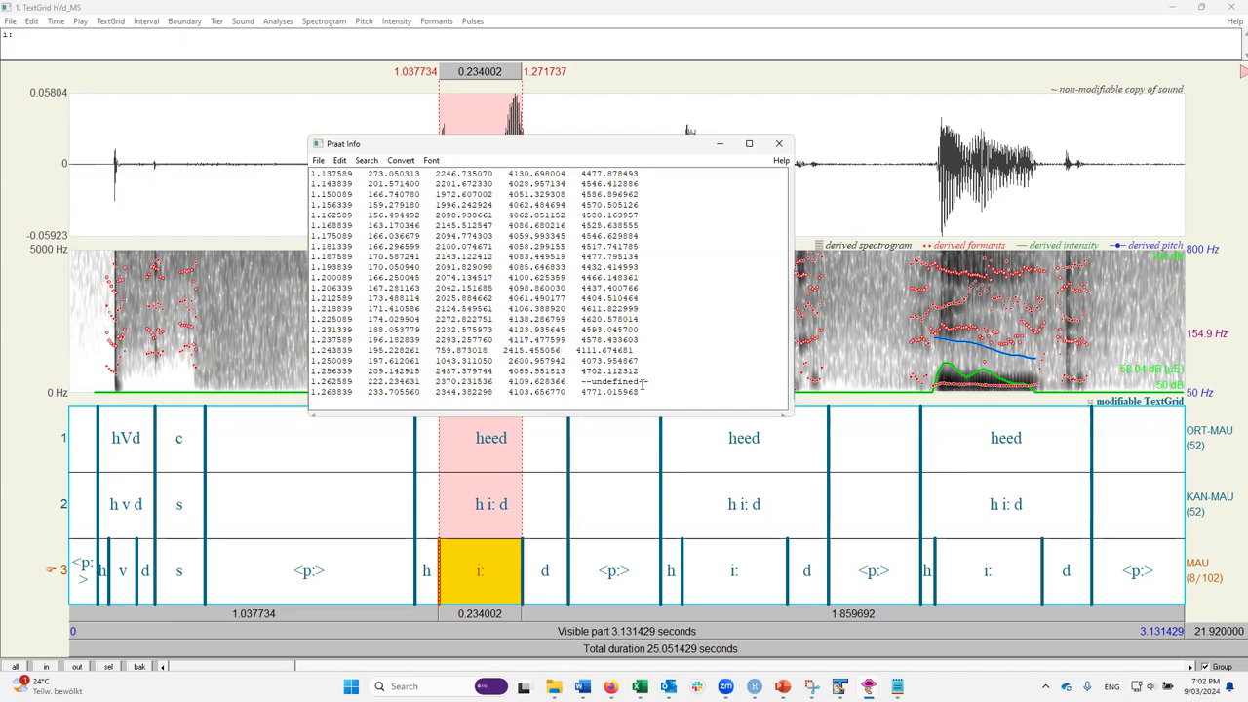
pyautogui.moveTo(638, 382); pyautogui.dragTo(581, 350)
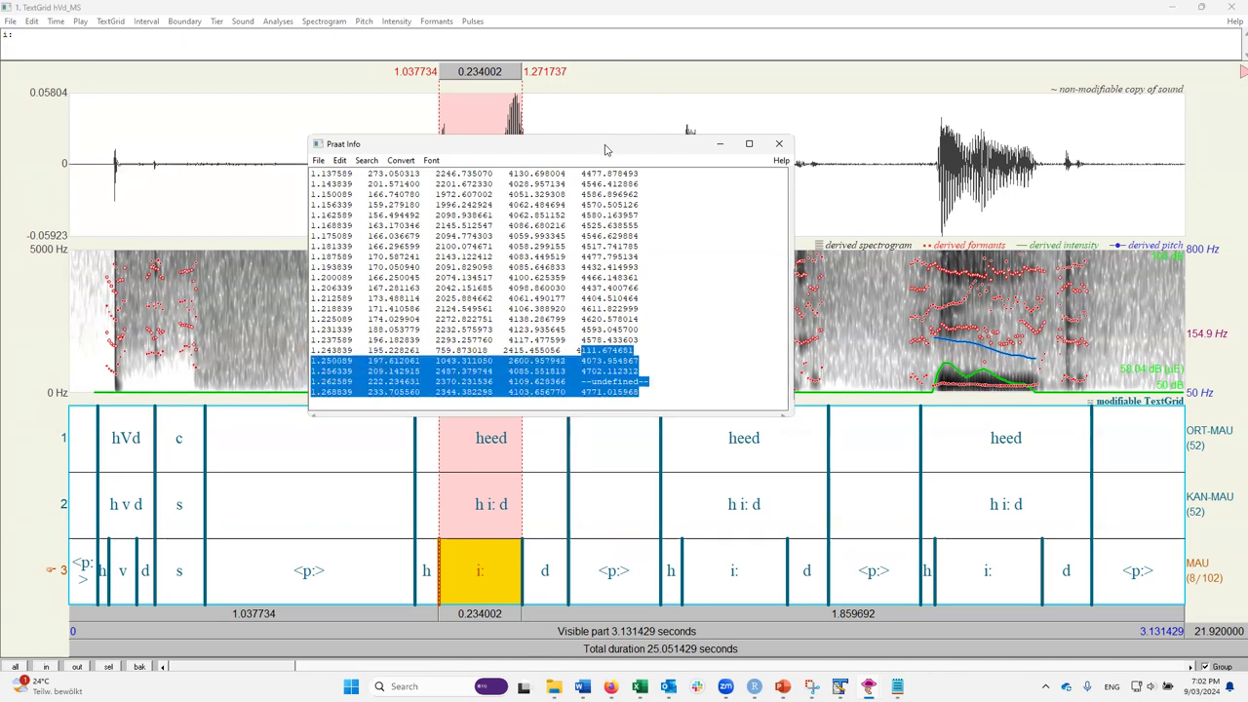
# Step: Copy the complete formant listing of the first heed's i: vowel and paste it over the old contents of Document1 in TextPad
pyautogui.moveTo(605, 149); pyautogui.dragTo(900, 257)
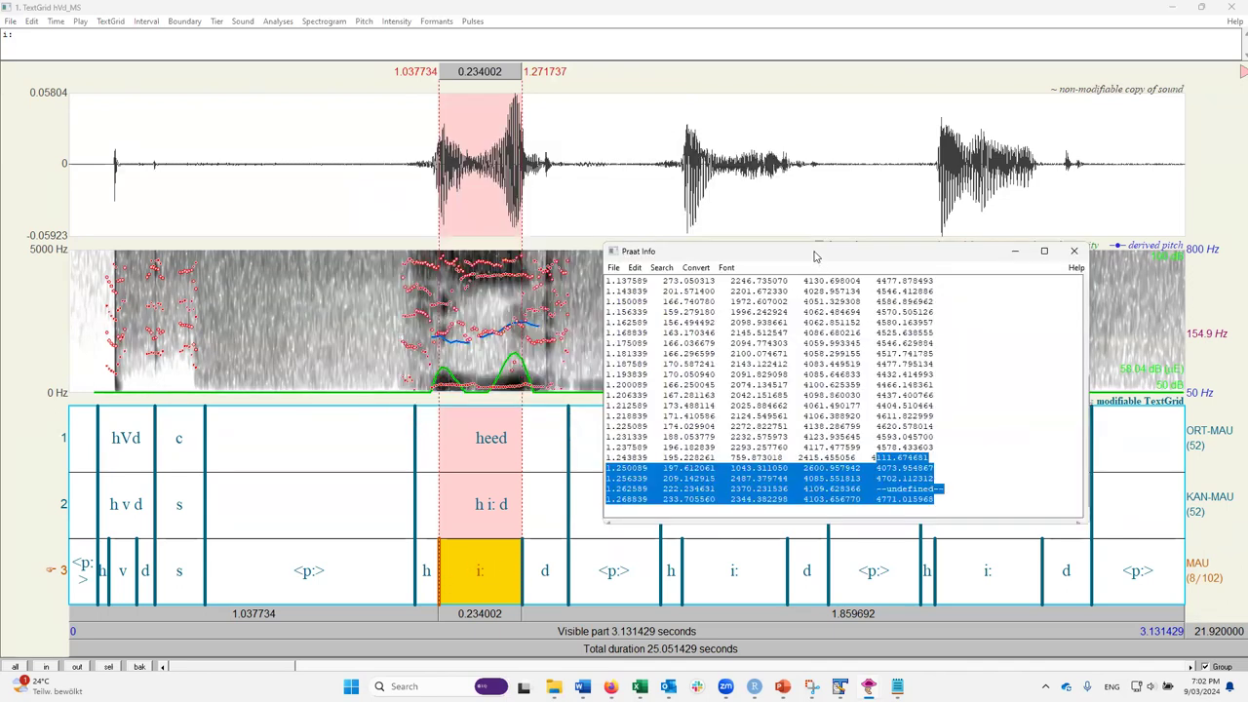
pyautogui.moveTo(819, 251); pyautogui.dragTo(637, 159)
pyautogui.click(790, 348)
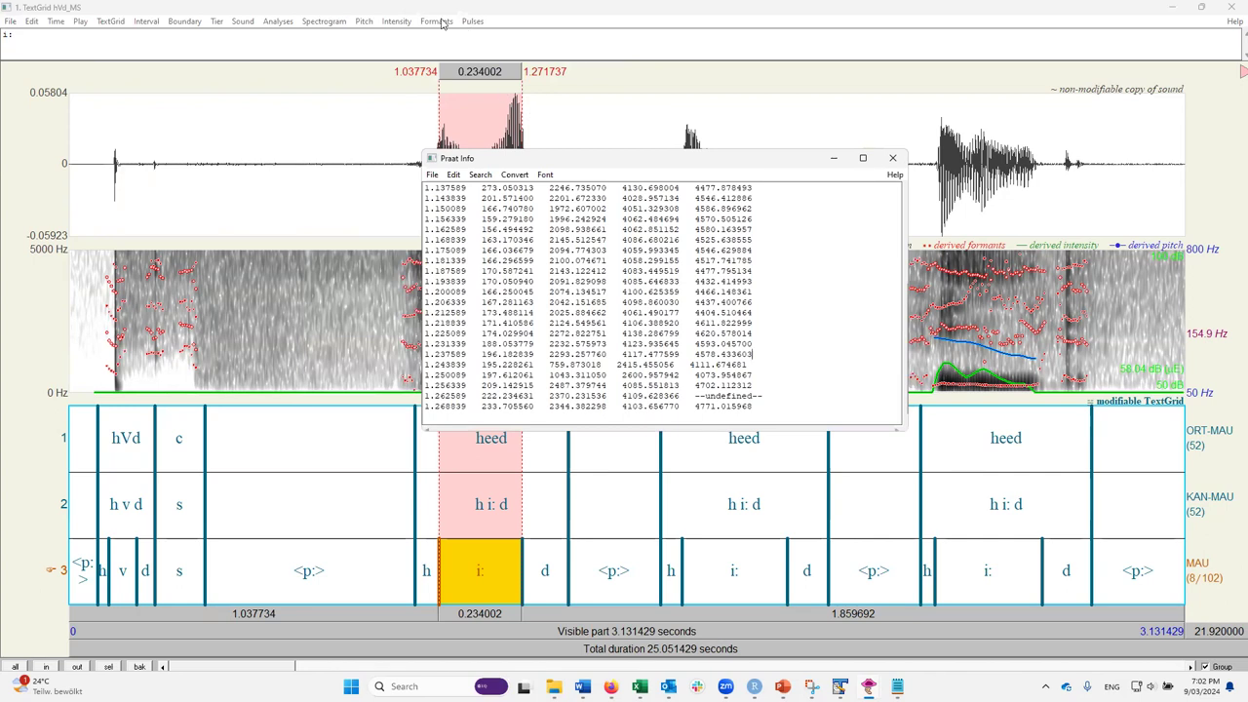
pyautogui.moveTo(767, 408); pyautogui.dragTo(426, 173)
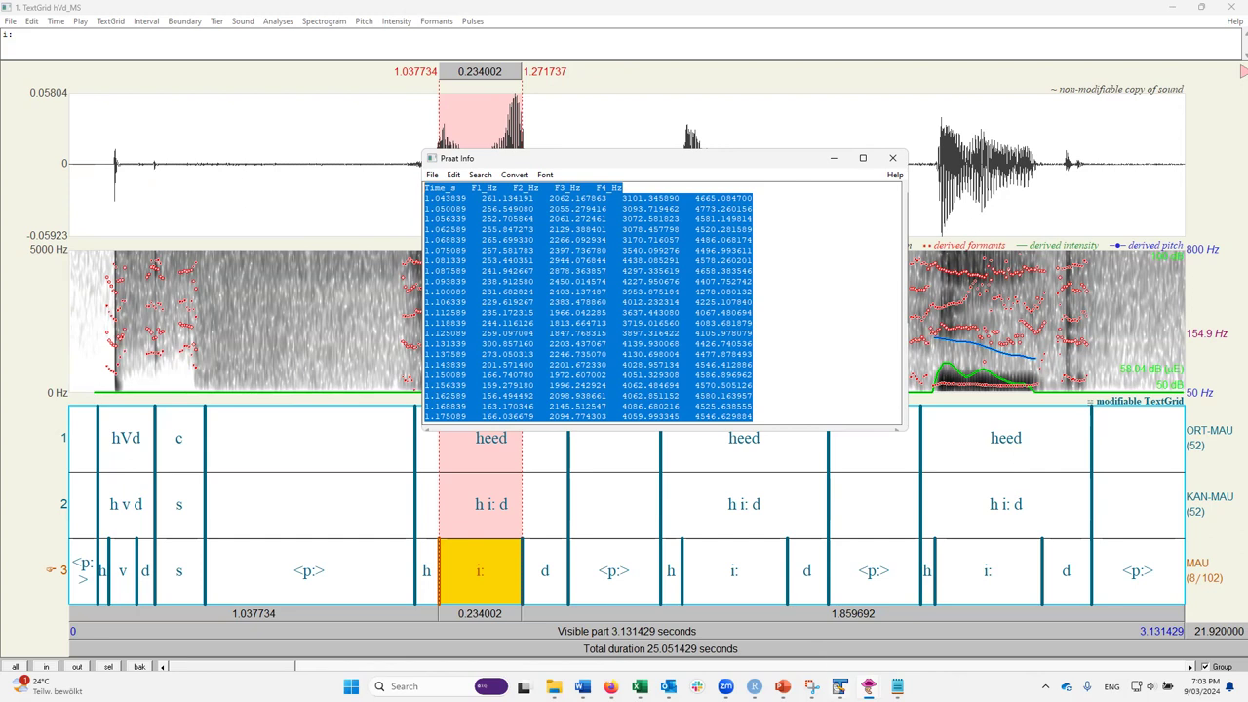
pyautogui.hotkey('alt', 'Tab')
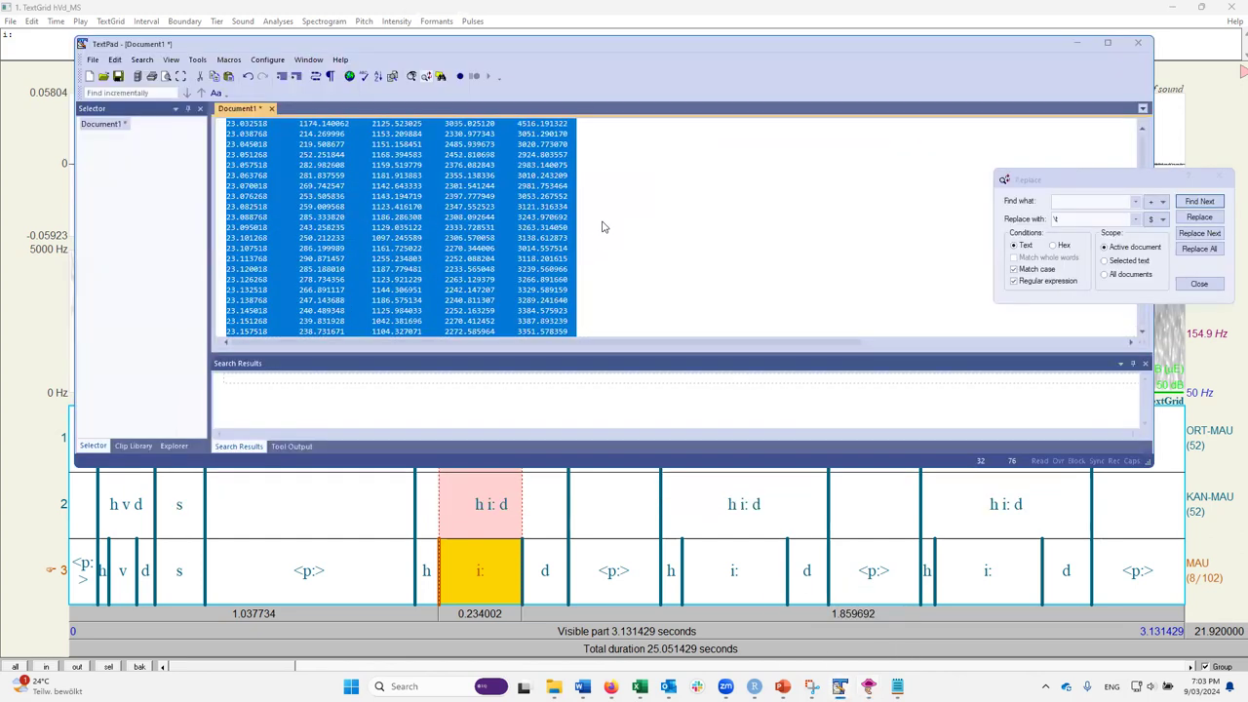
pyautogui.hotkey('ctrl', 'v')
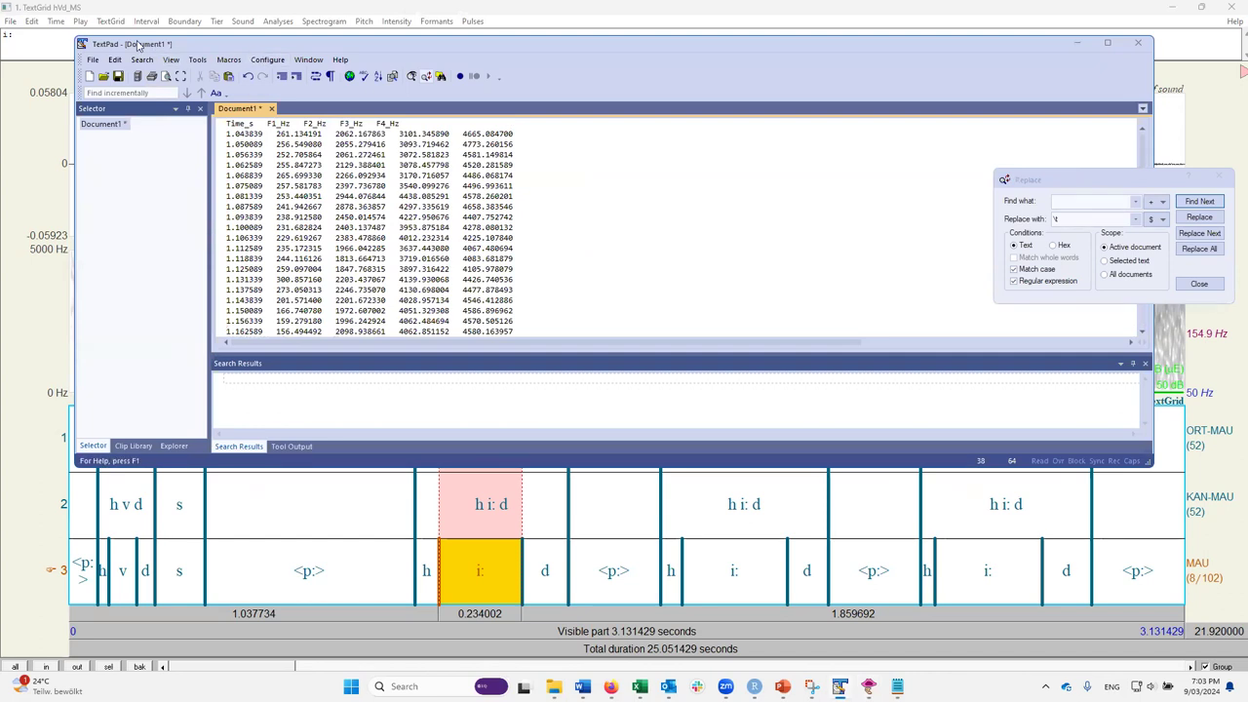
# Step: Replace all spacing between the listing's columns with tabs (\t) and check the header and data rows
pyautogui.click(1197, 249)
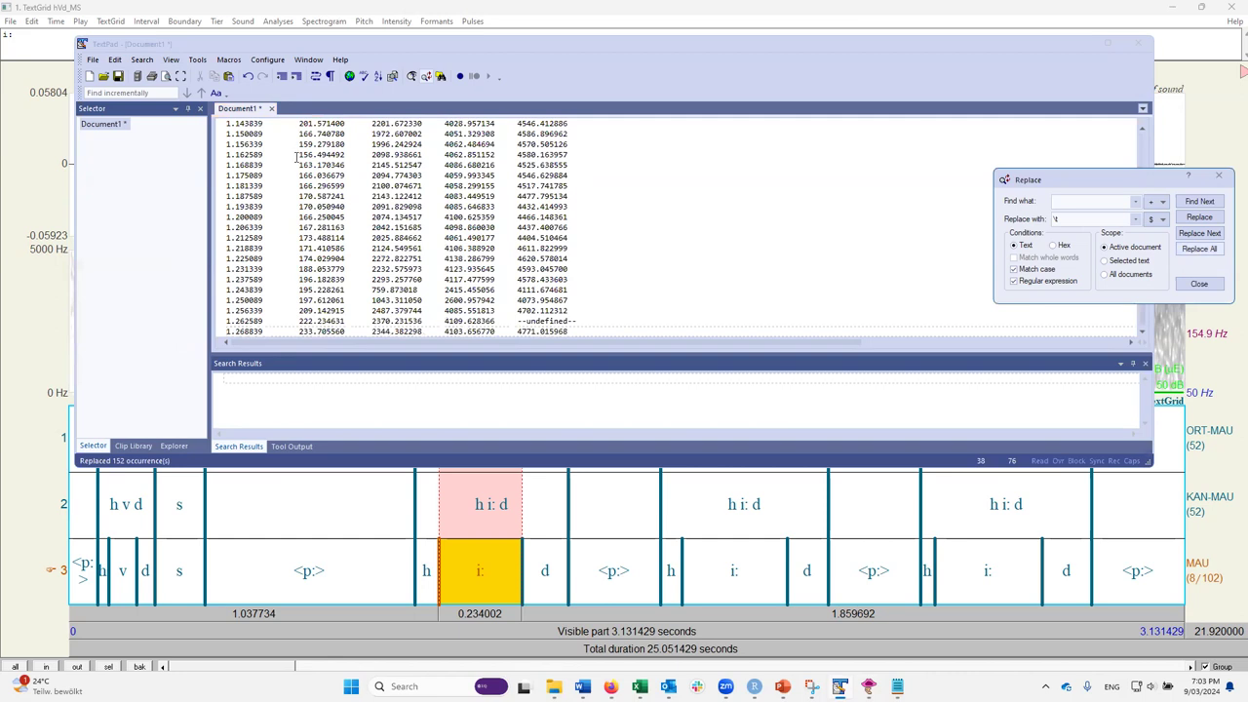
pyautogui.moveTo(261, 124); pyautogui.dragTo(252, 125)
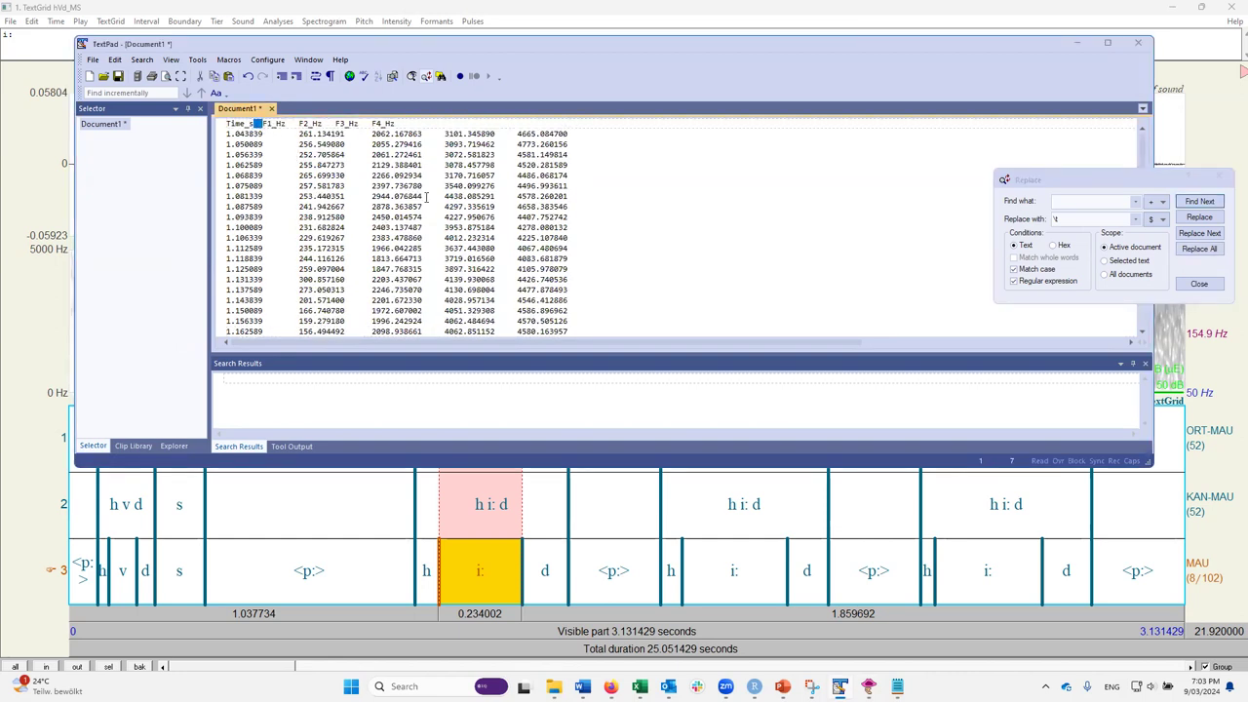
pyautogui.scroll(-4, 431, 205)
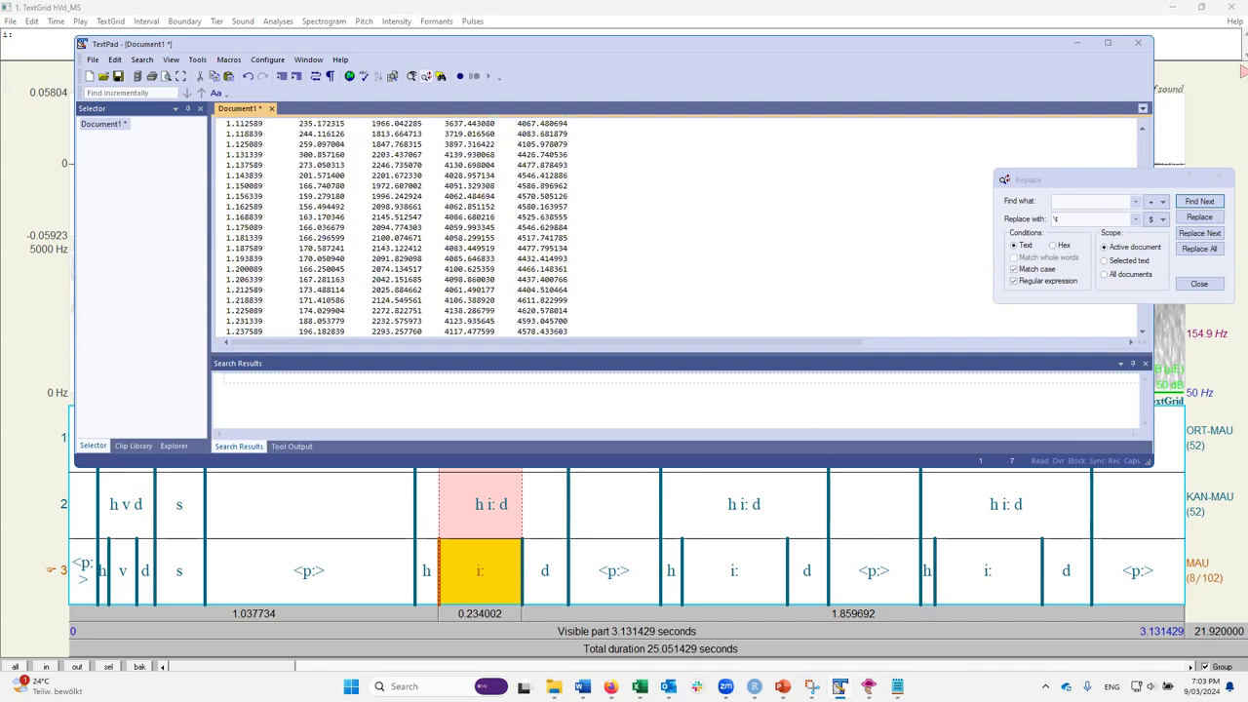
# Step: Switch to Excel and create a new blank workbook
pyautogui.hotkey('alt', 'Tab')
pyautogui.rightClick(639, 686)
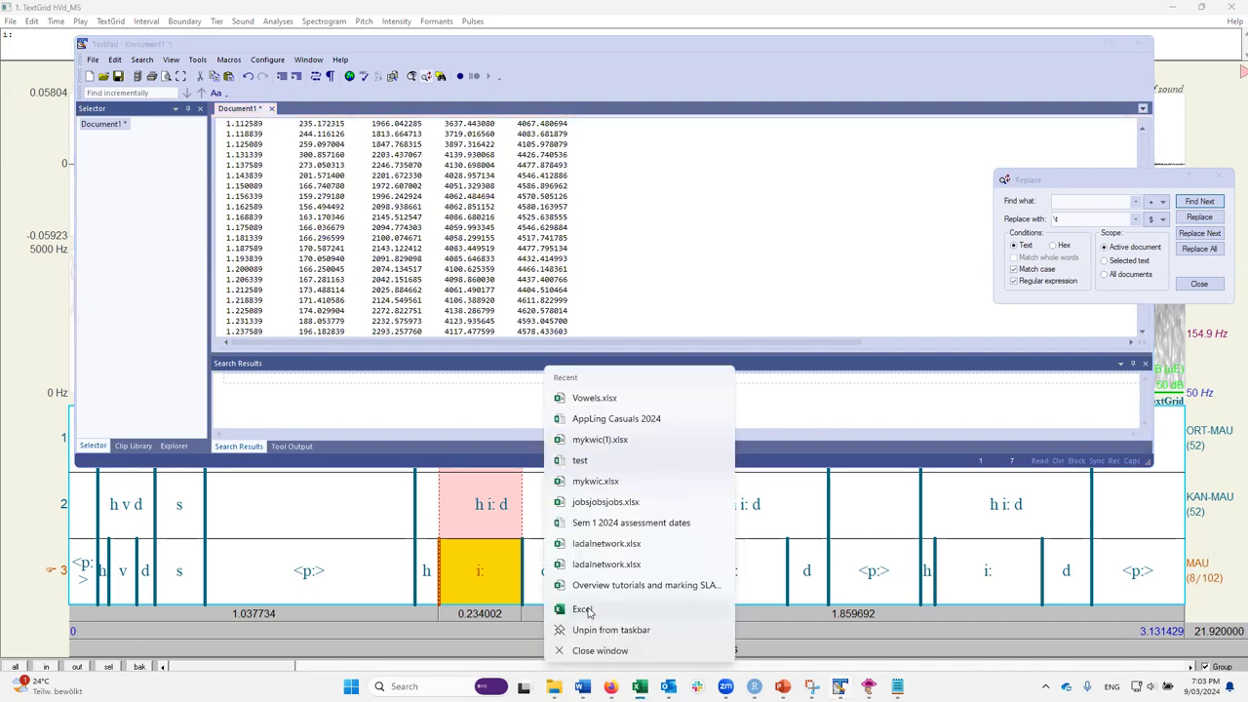
pyautogui.click(605, 284)
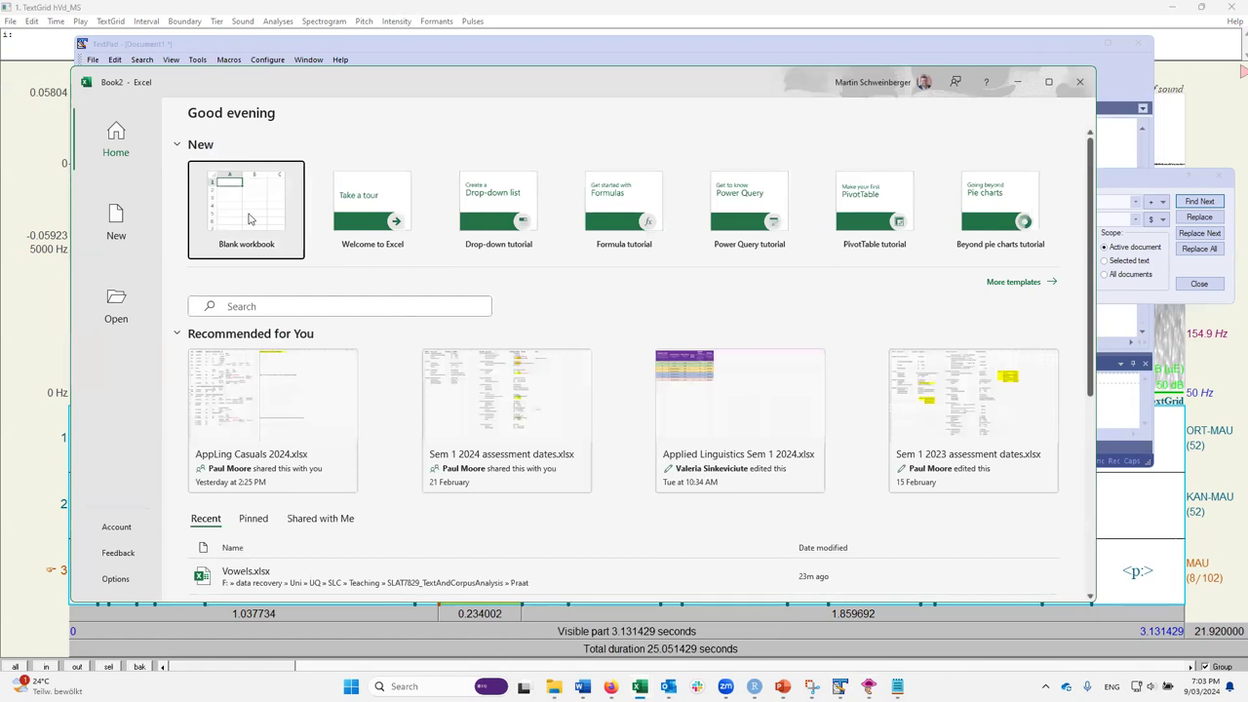
pyautogui.click(248, 210)
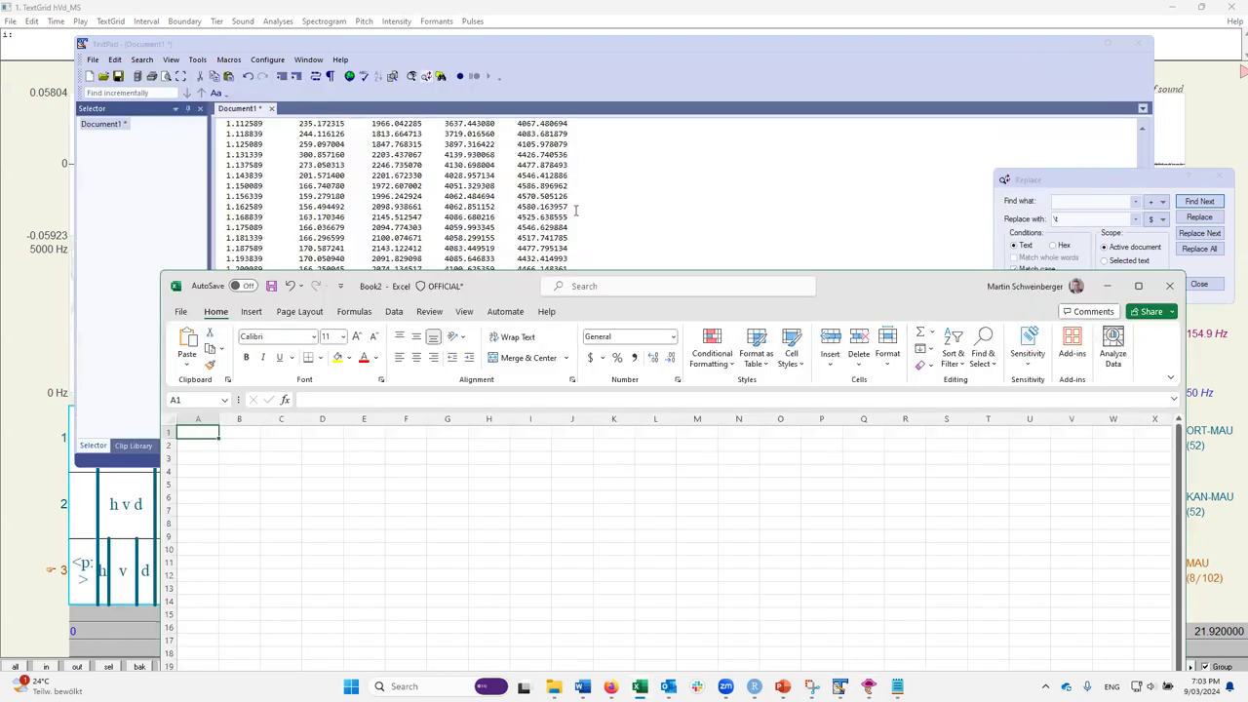
# Step: Copy the entire tab-separated table from TextPad and paste it into the new workbook from cell D1, checking the time and formant headers
pyautogui.click(586, 210)
pyautogui.hotkey('ctrl', 'a')
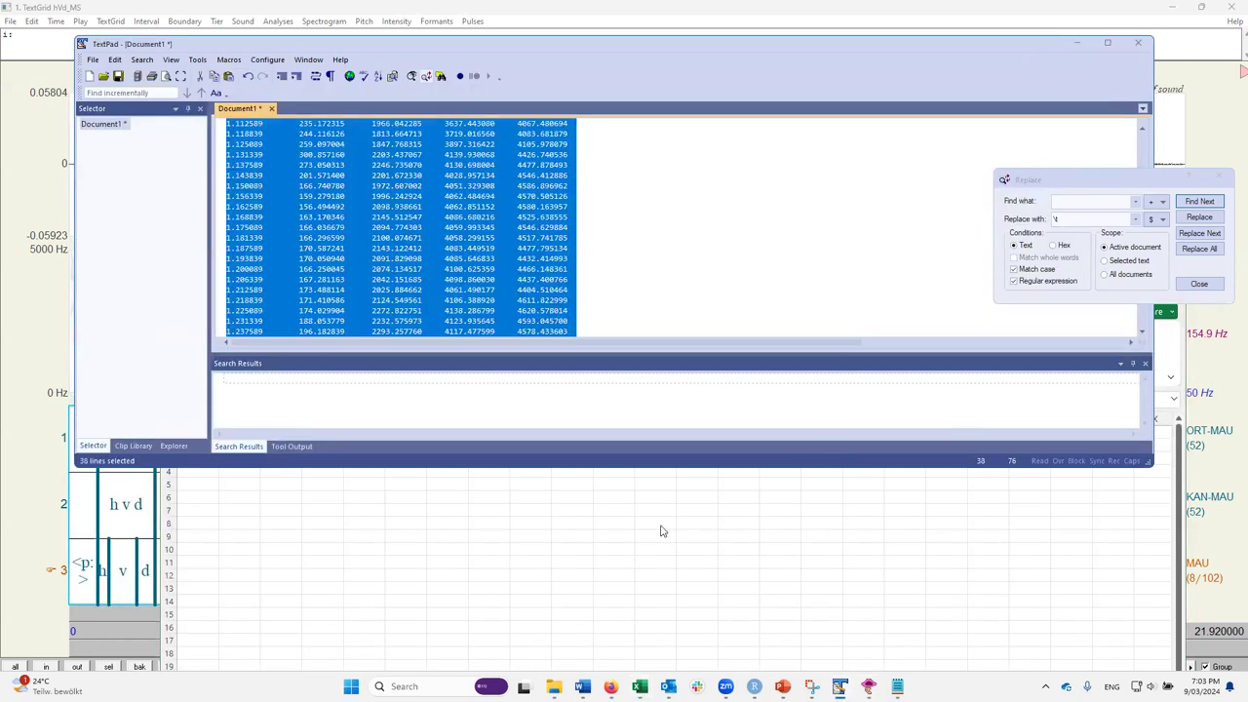
pyautogui.click(578, 515)
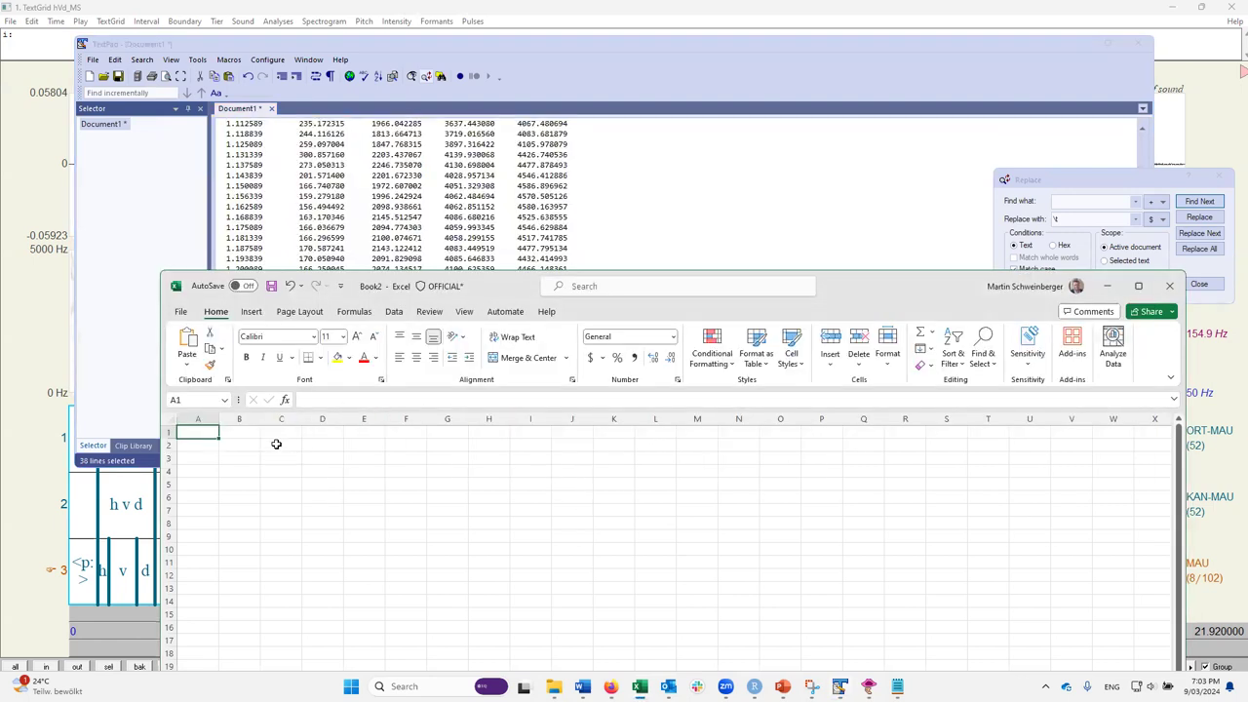
pyautogui.click(315, 440)
pyautogui.click(317, 432)
pyautogui.hotkey('ctrl', 'v')
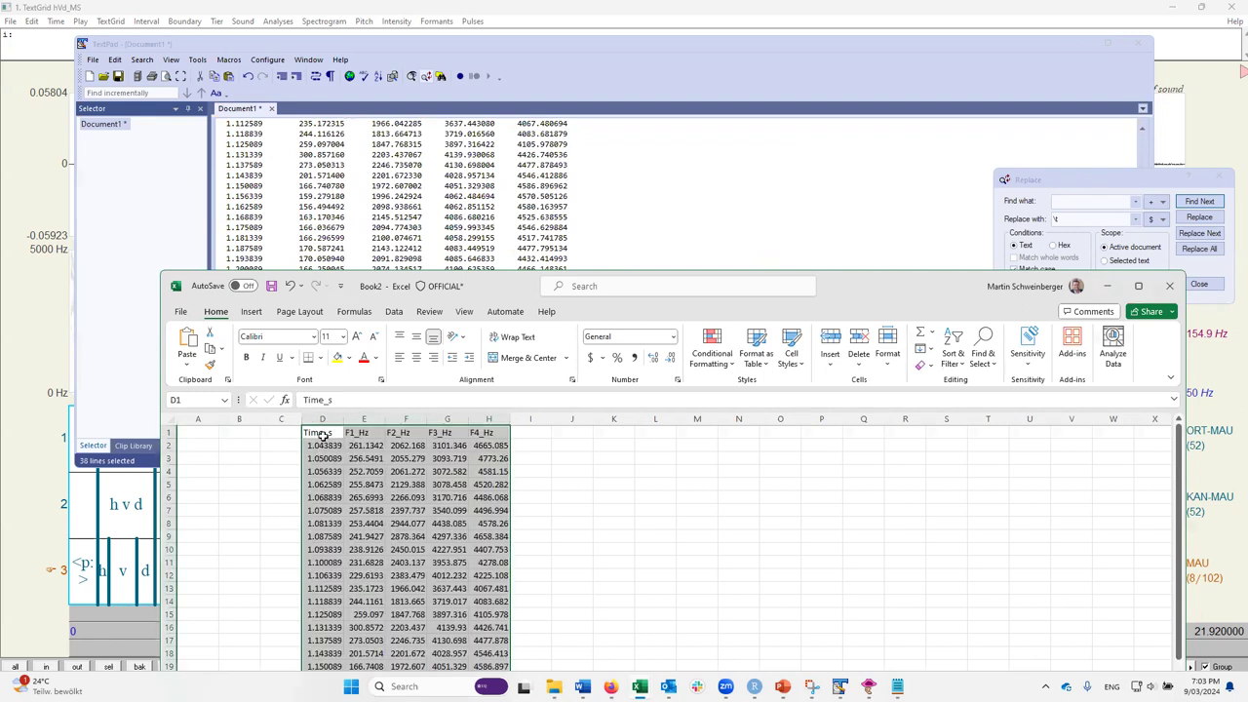
pyautogui.click(320, 432)
pyautogui.click(351, 436)
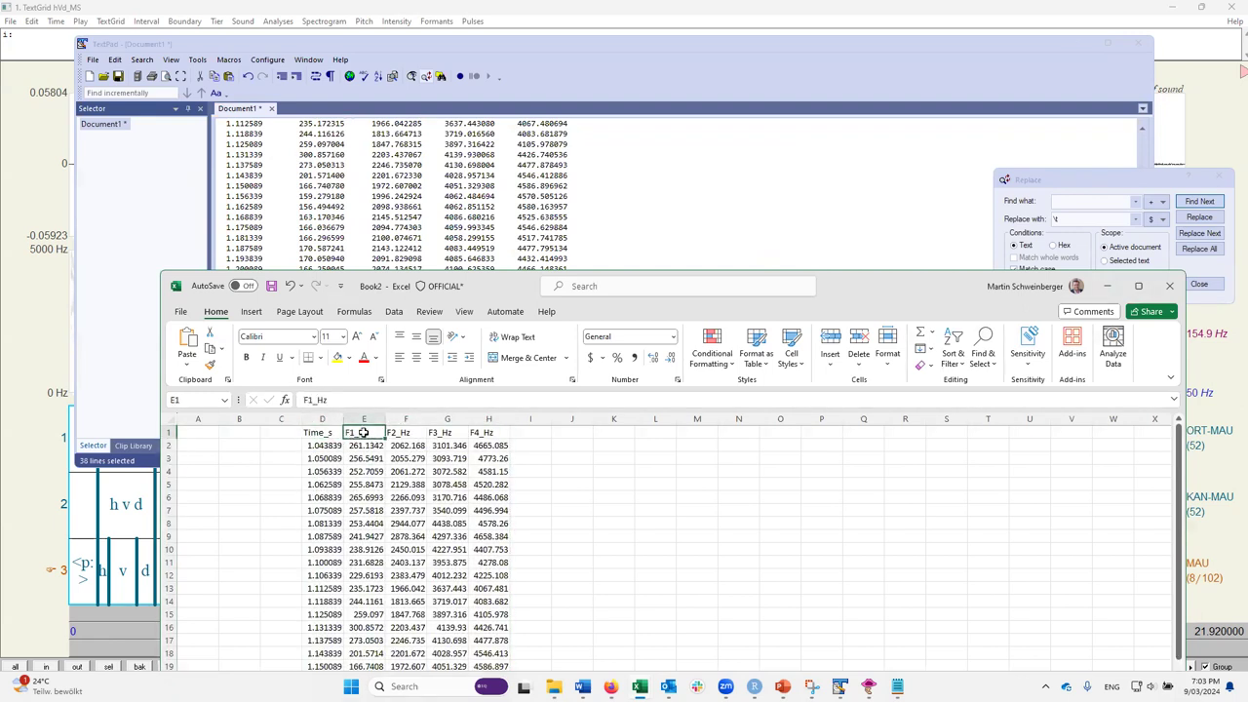
pyautogui.click(405, 431)
pyautogui.click(478, 430)
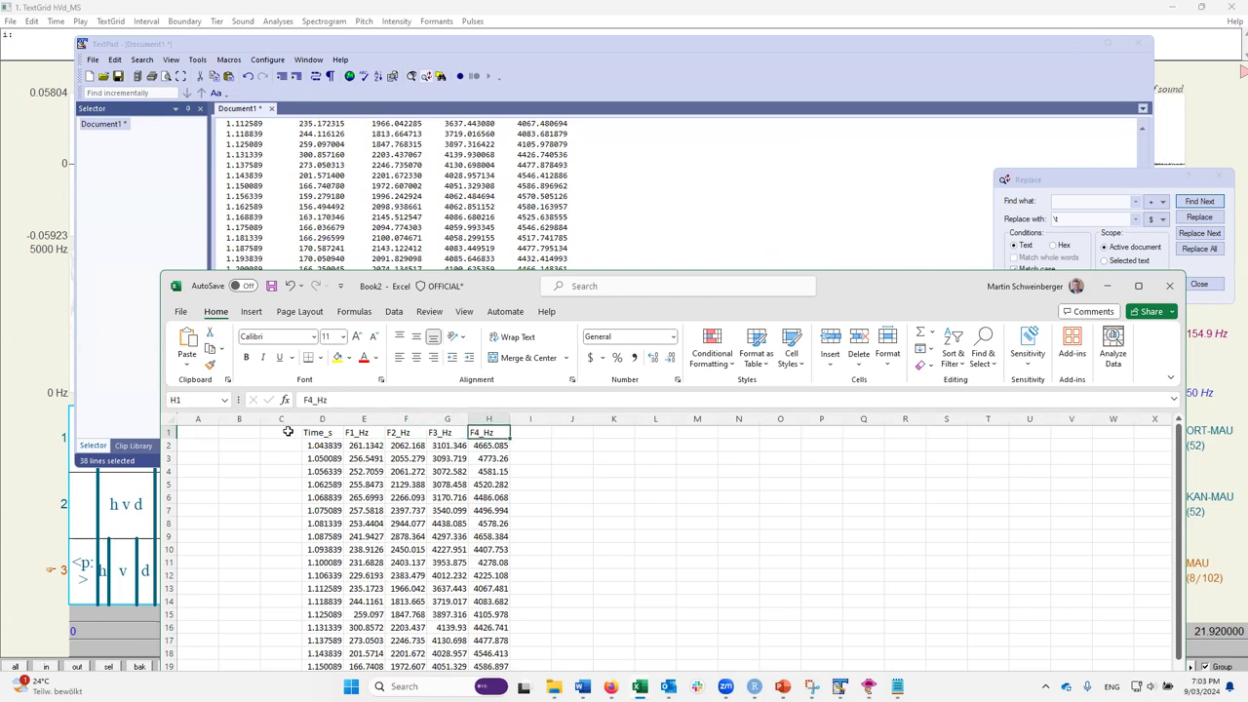
# Step: Add a trial column in column C and fill every data row with 1
pyautogui.click(286, 431)
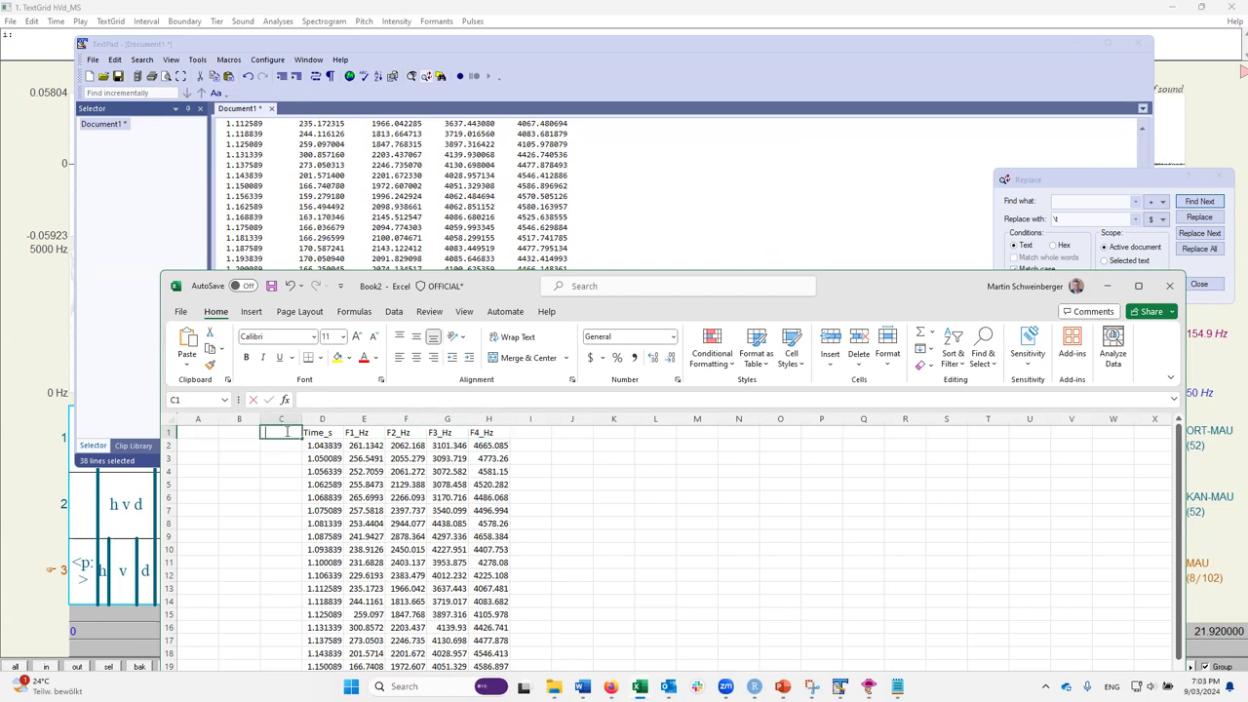
pyautogui.write('trial')
pyautogui.click(273, 441)
pyautogui.write('1')
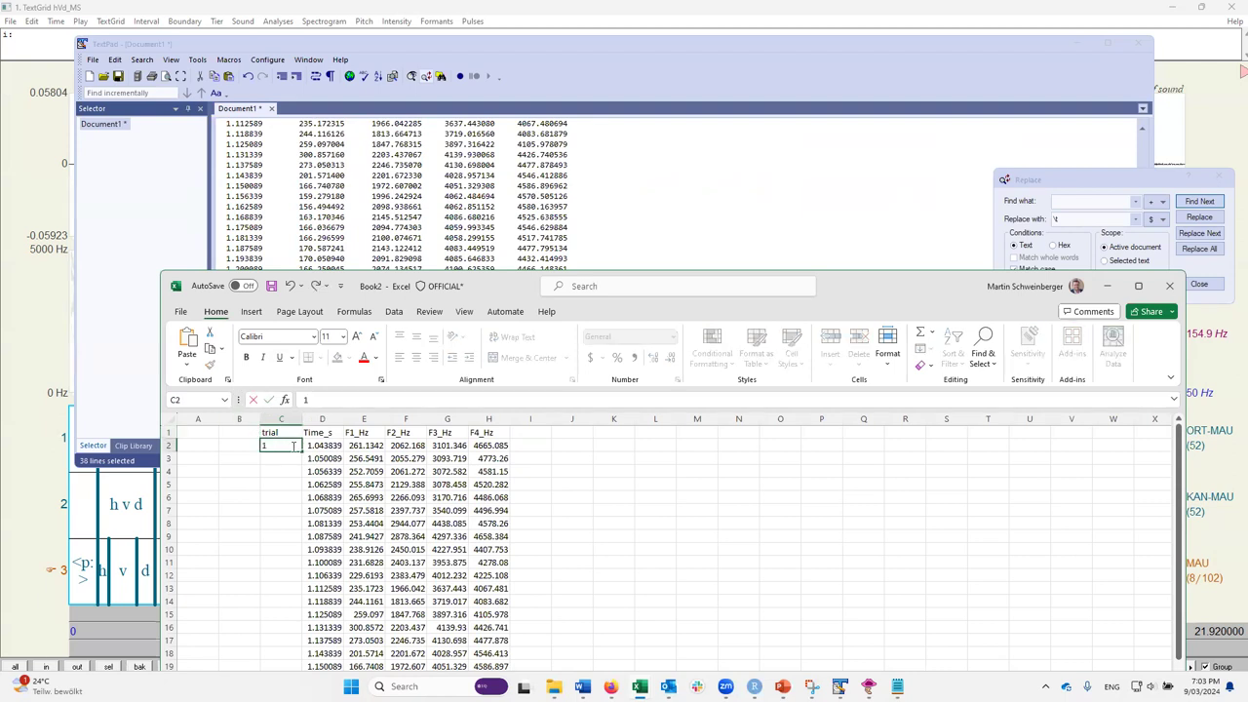
pyautogui.doubleClick(302, 451)
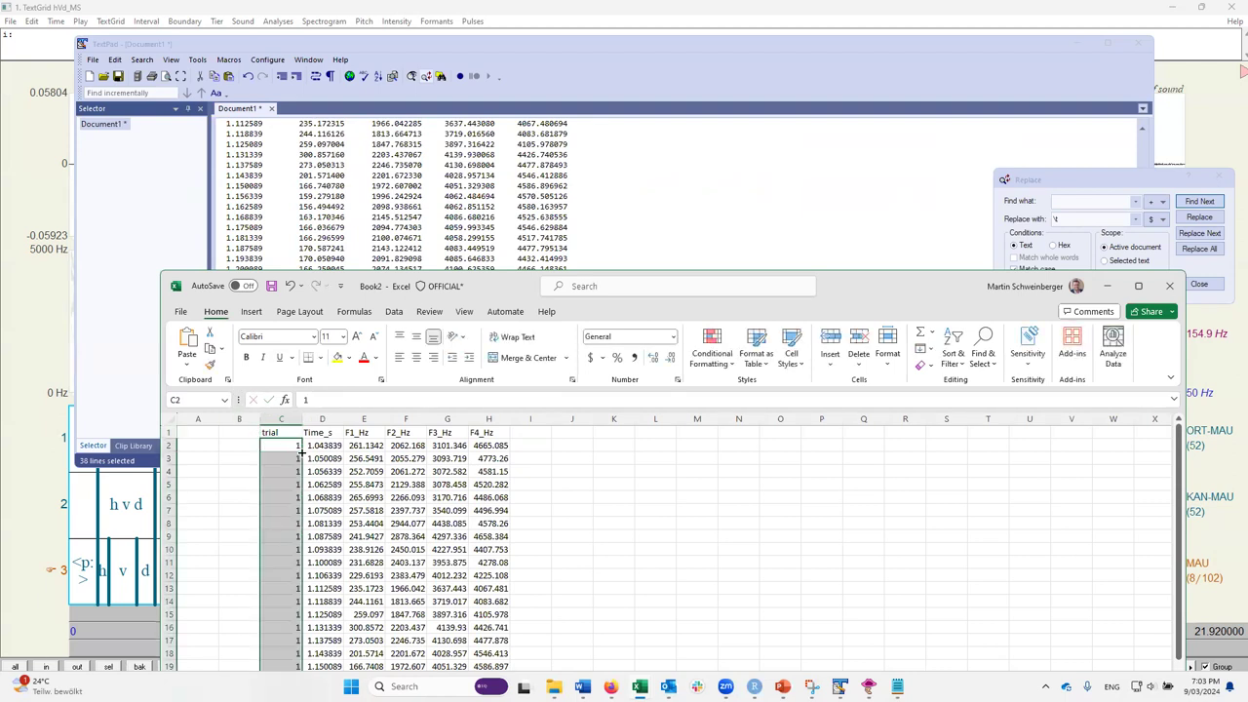
# Step: Add a word column in column B and fill every data row with heed
pyautogui.click(242, 431)
pyautogui.write('word')
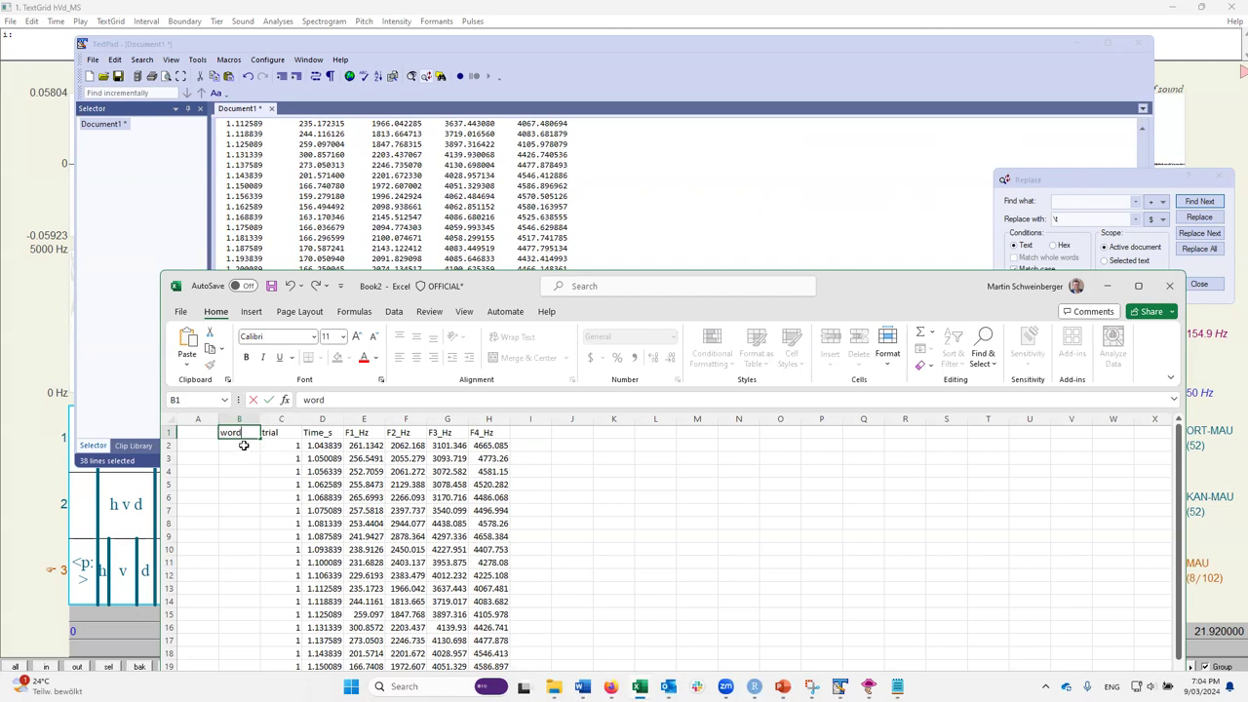
pyautogui.click(244, 445)
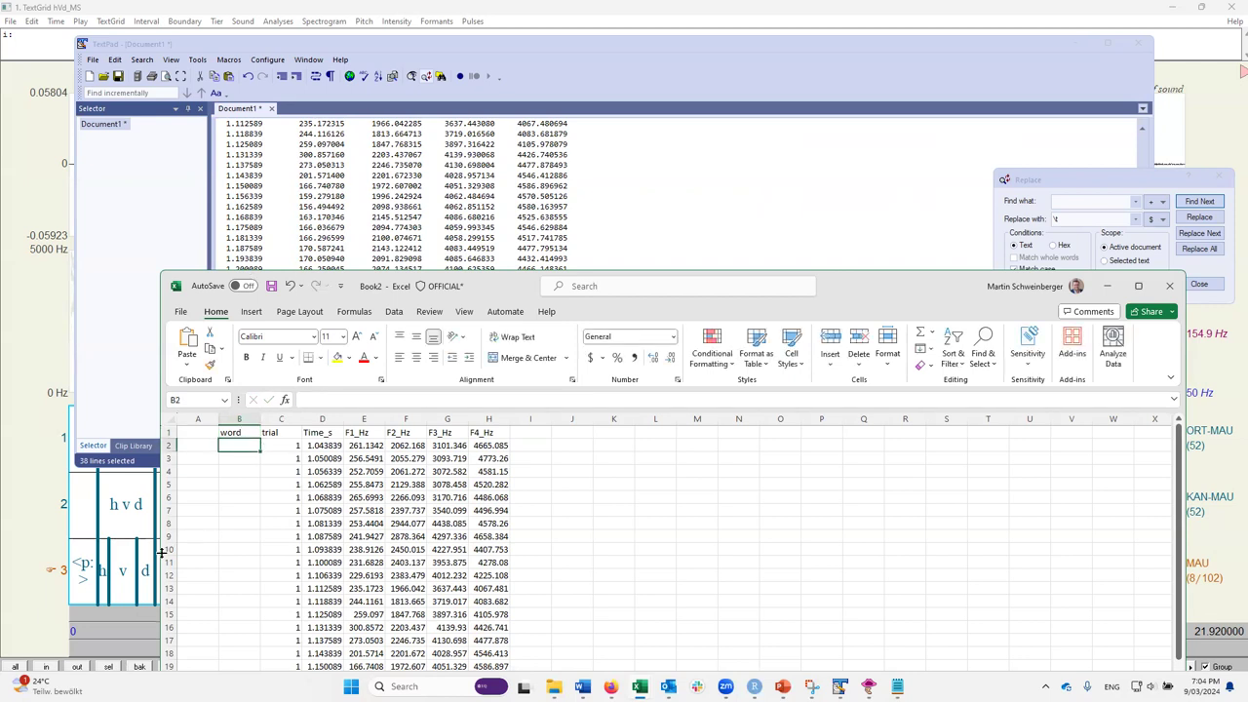
pyautogui.write('heed')
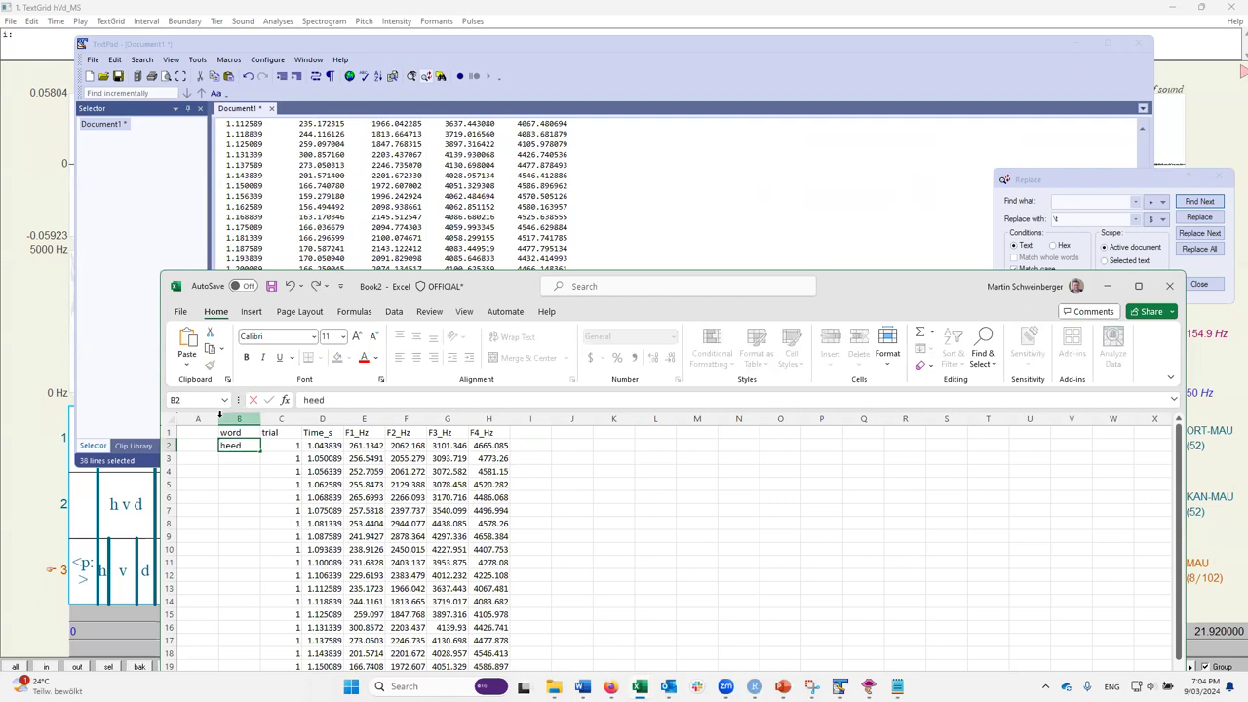
pyautogui.doubleClick(260, 450)
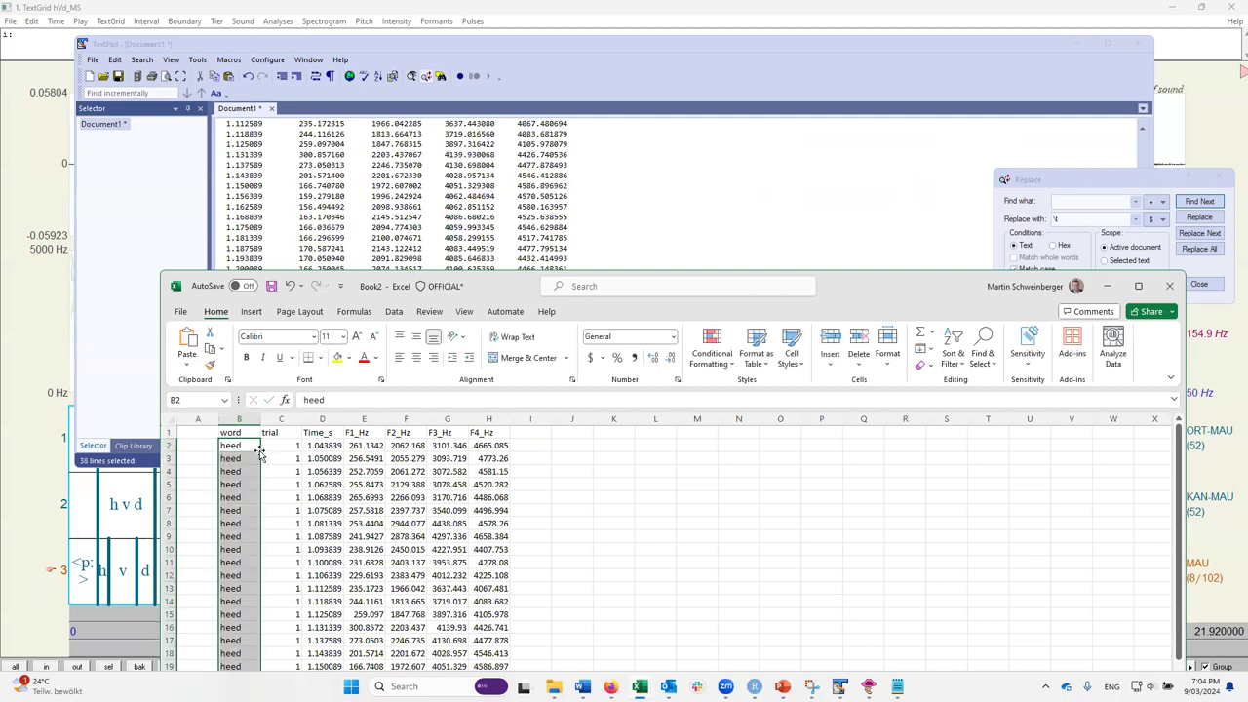
# Step: Add an id column in column A that numbers all data rows consecutively from 1
pyautogui.click(202, 438)
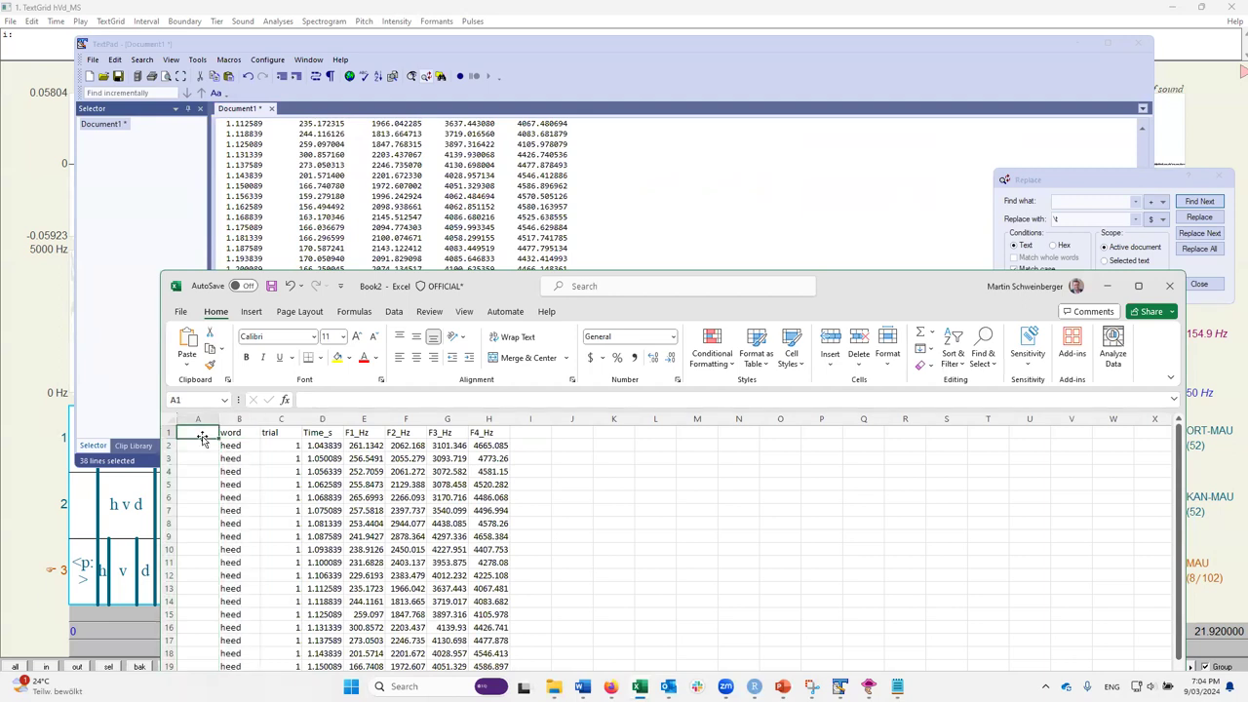
pyautogui.write('id')
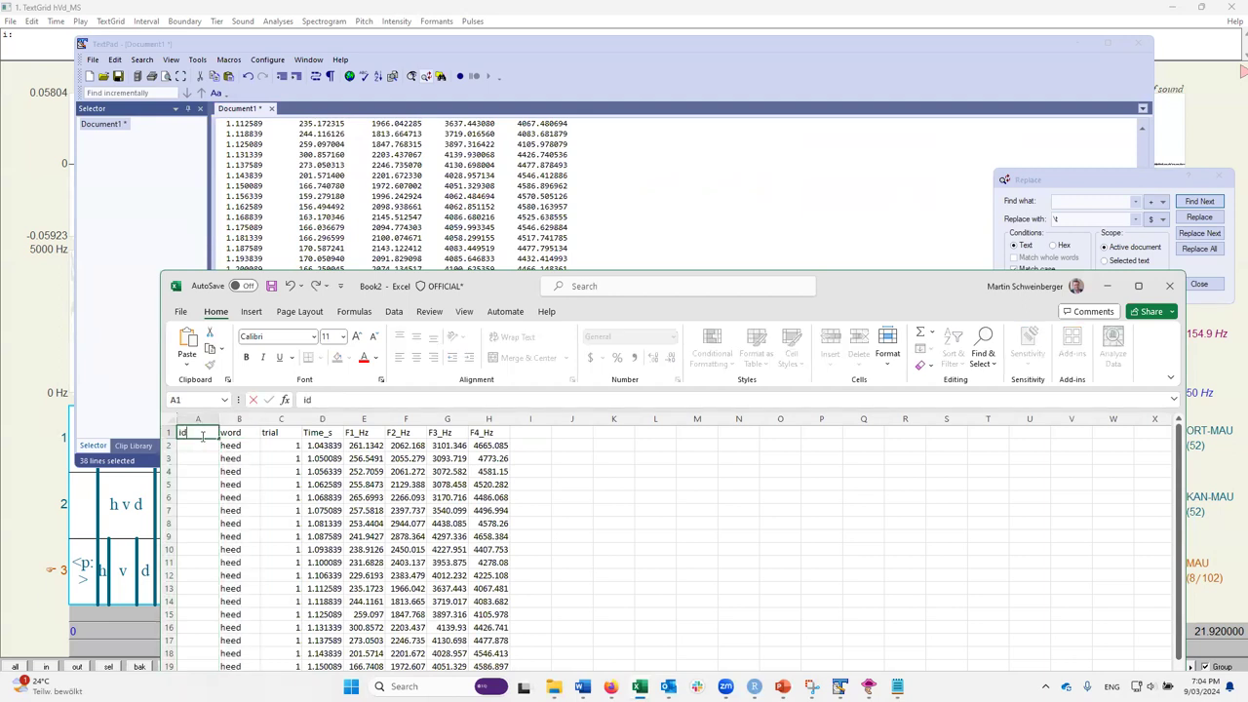
pyautogui.click(199, 447)
pyautogui.write('1')
pyautogui.press('Return')
pyautogui.write('2')
pyautogui.press('Return')
pyautogui.write('3')
pyautogui.moveTo(199, 460); pyautogui.dragTo(218, 474)
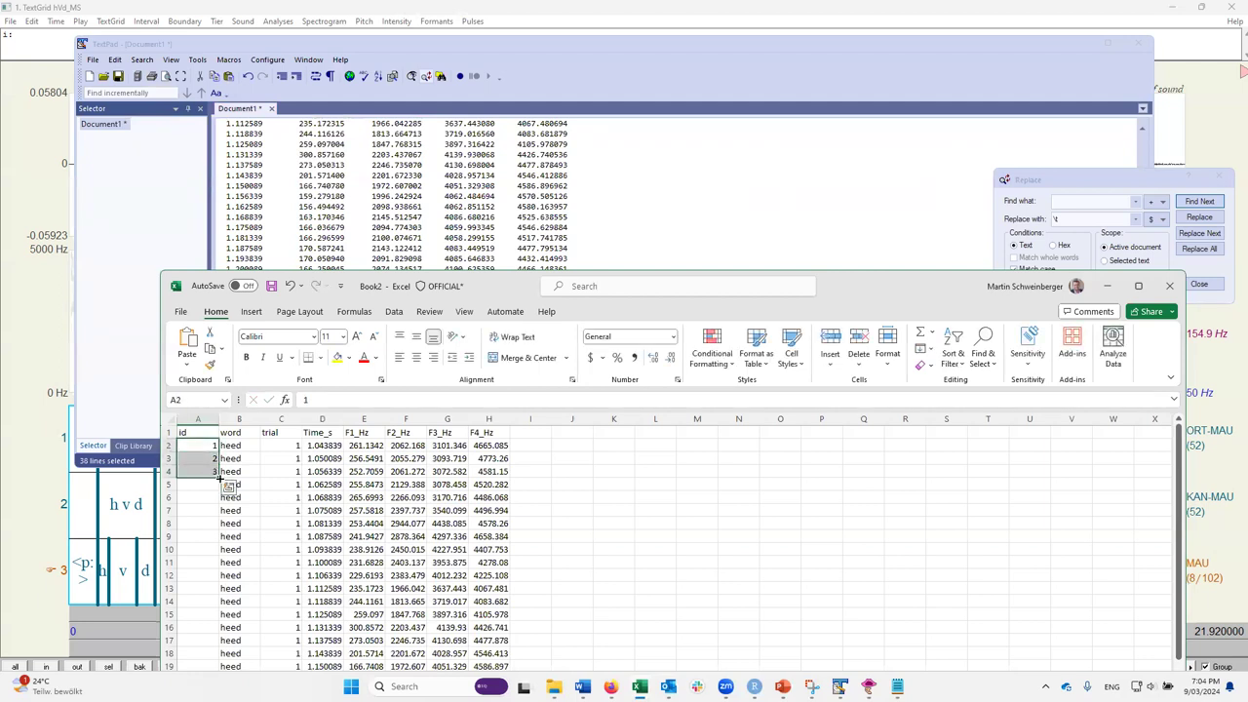
pyautogui.doubleClick(218, 478)
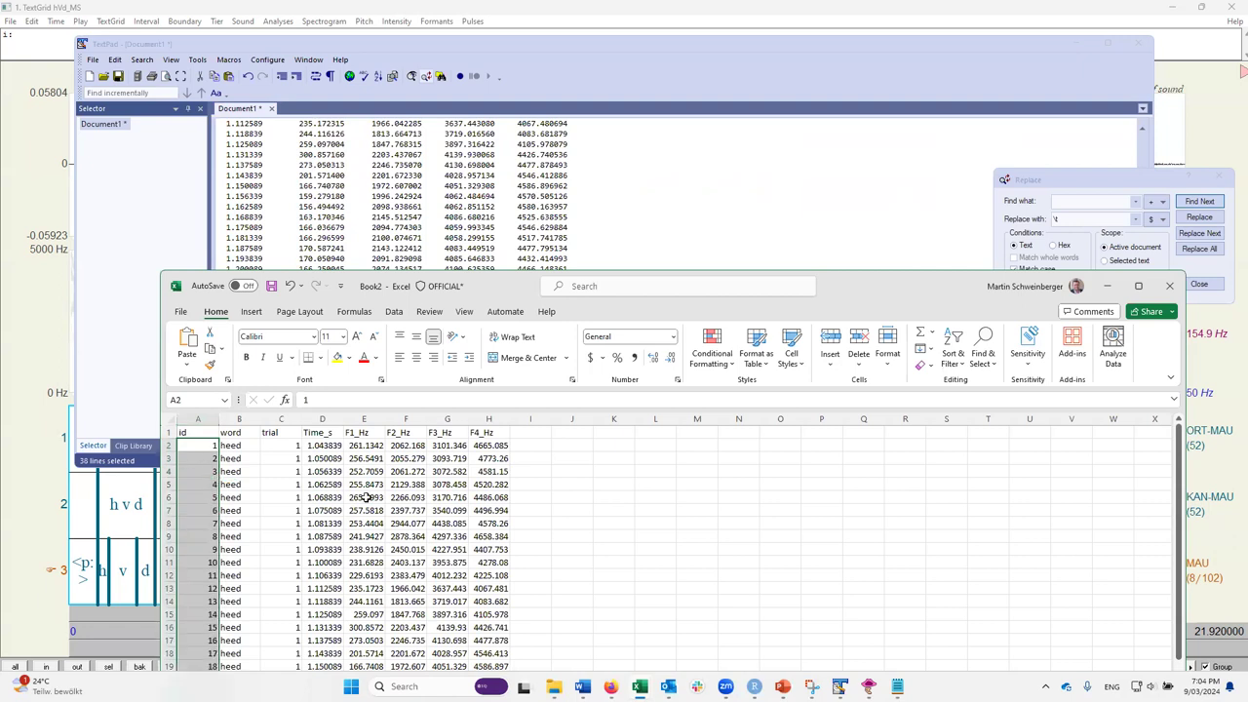
pyautogui.scroll(-4, 366, 497)
# Step: Switch back to the TextGrid editor in Praat, then select and play the i: vowel of the second heed
pyautogui.click(371, 206)
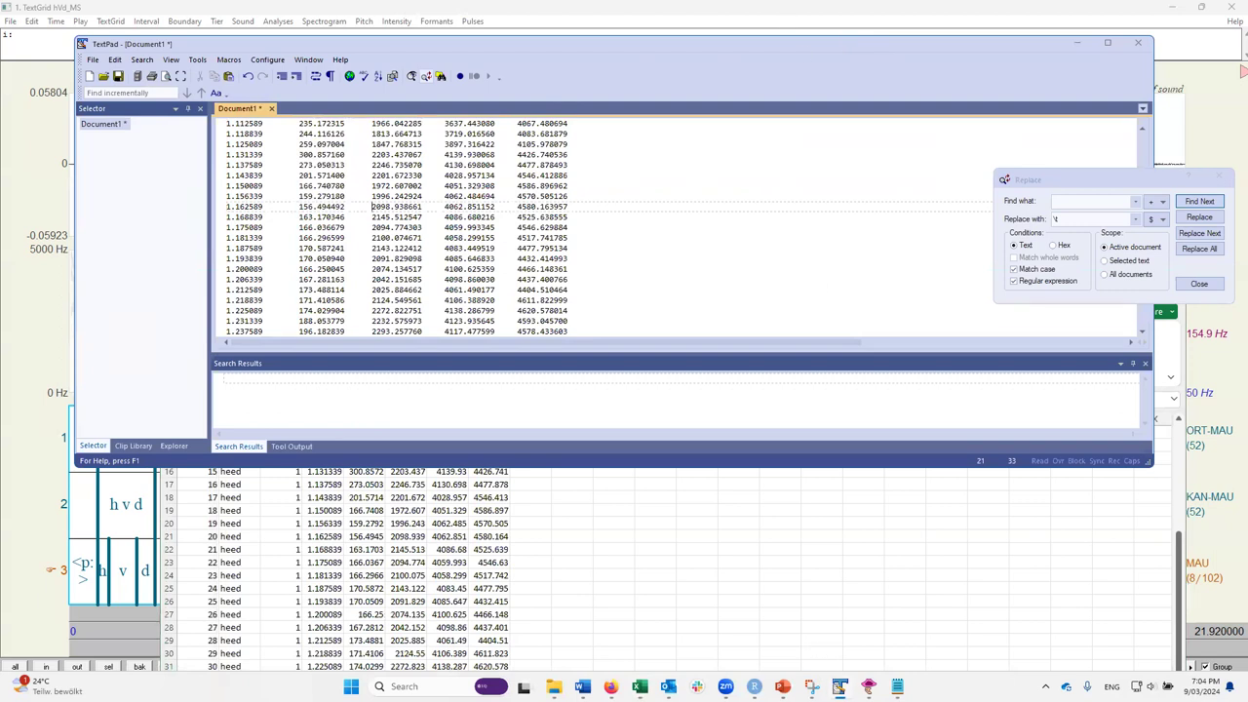
pyautogui.moveTo(839, 687)
pyautogui.click(840, 639)
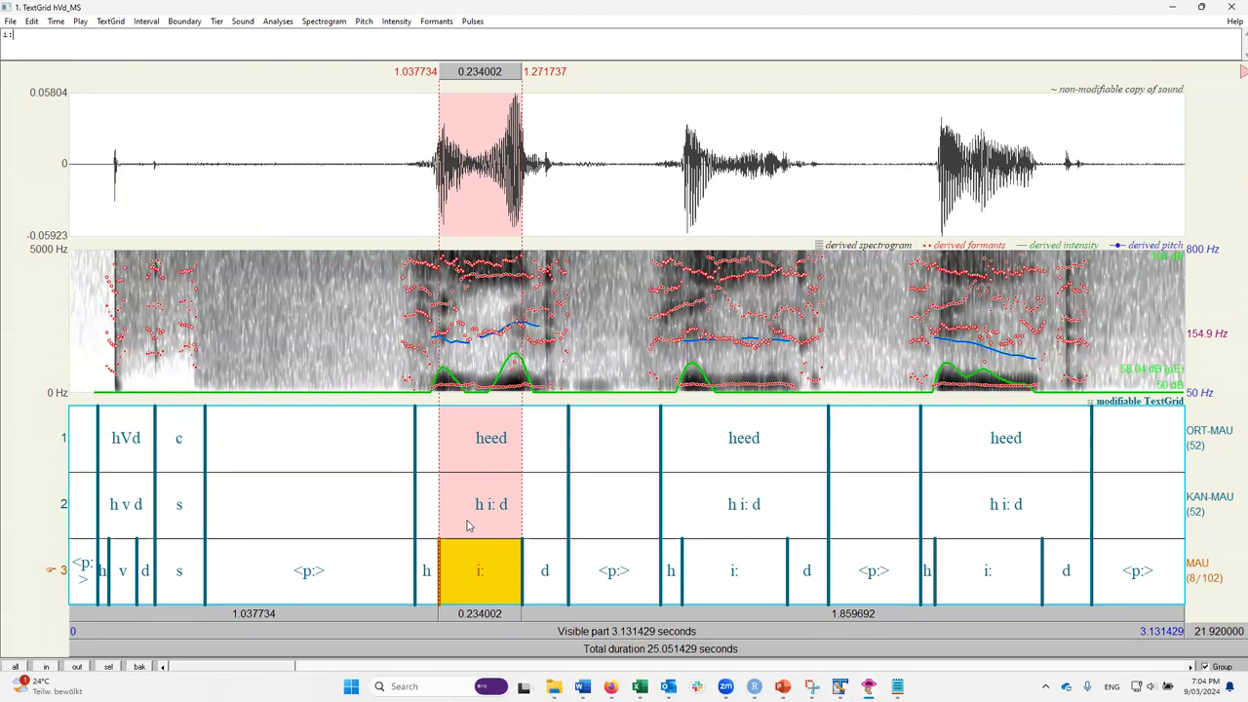
pyautogui.click(727, 576)
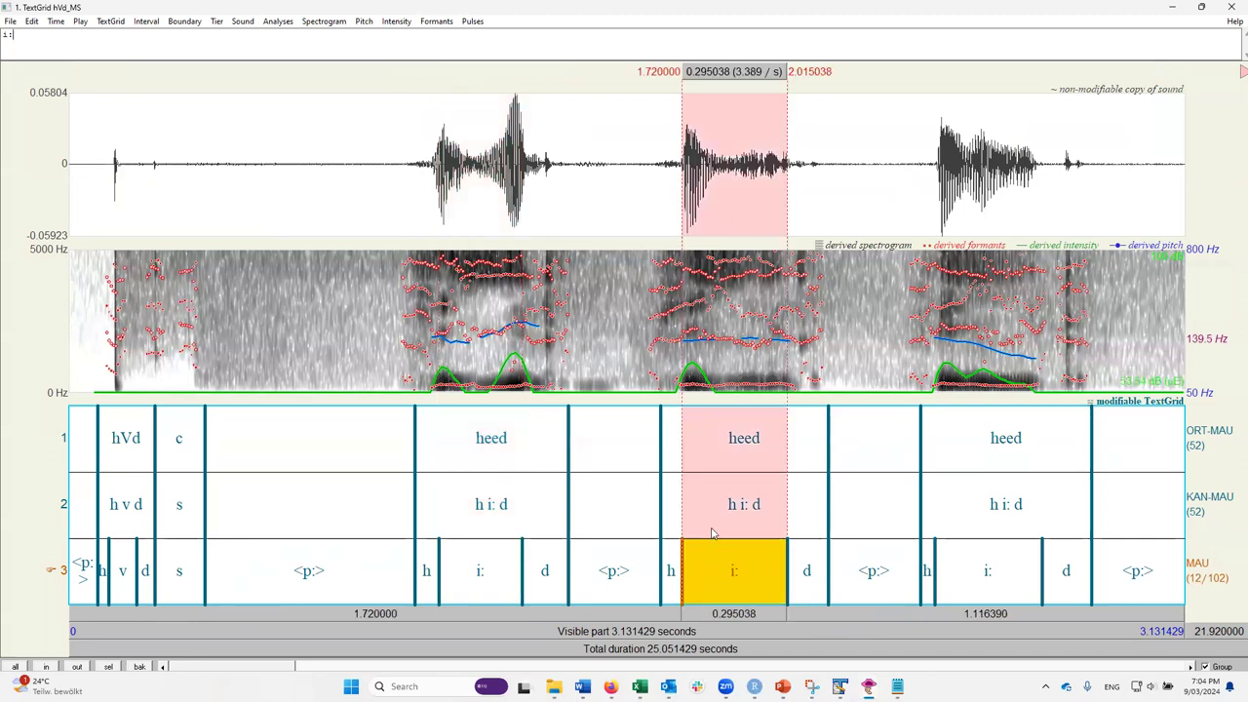
pyautogui.click(703, 618)
pyautogui.click(703, 617)
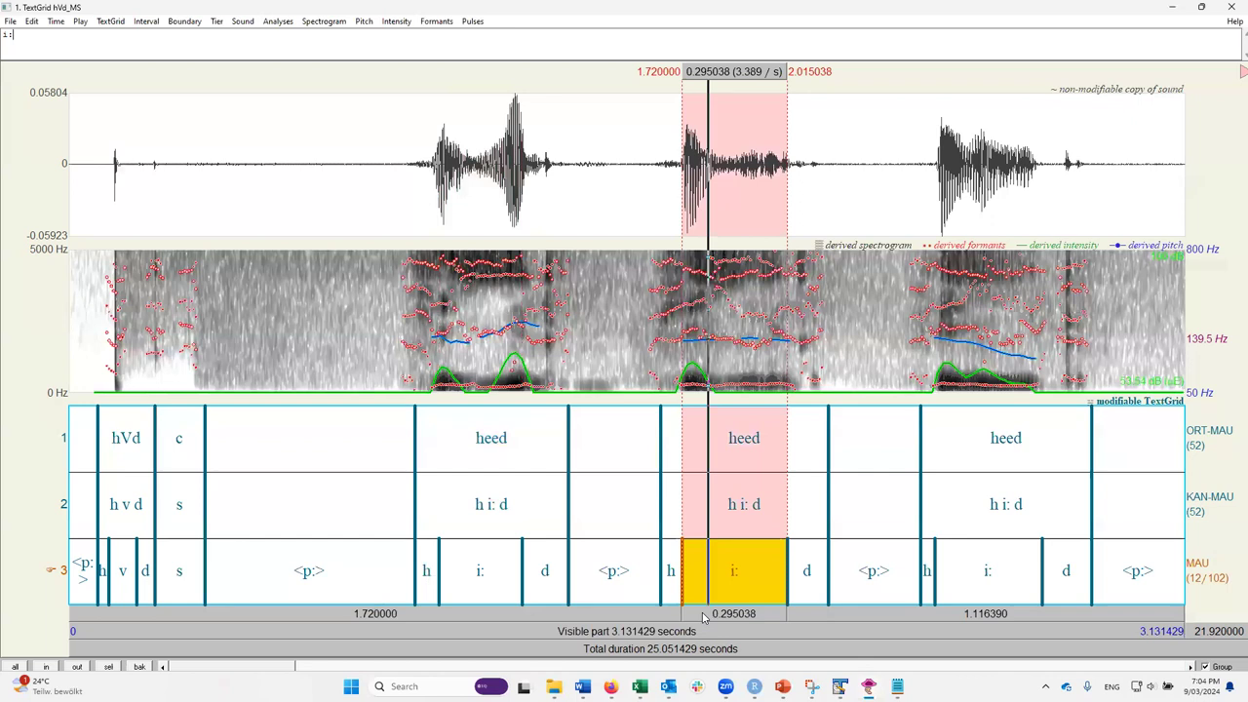
pyautogui.click(703, 617)
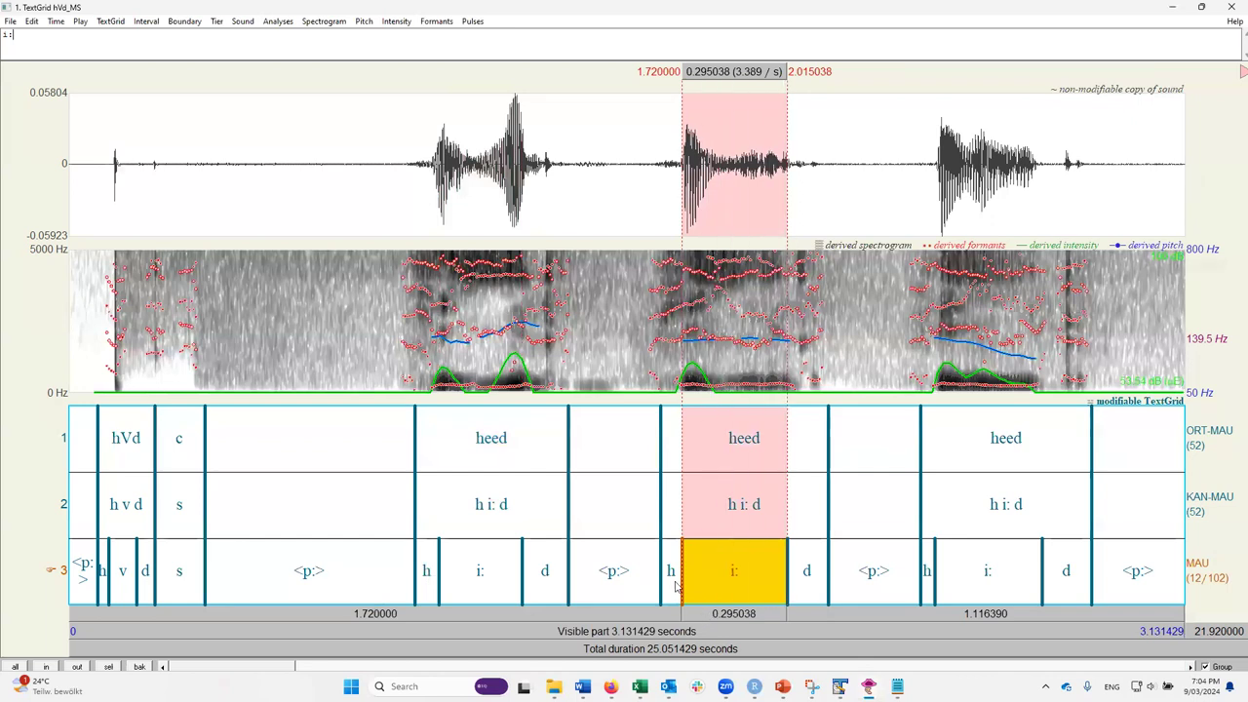
# Step: Move the start of the second heed's i: to about 1.744 s and play the adjusted vowel
pyautogui.click(684, 585)
pyautogui.moveTo(685, 585); pyautogui.dragTo(692, 585)
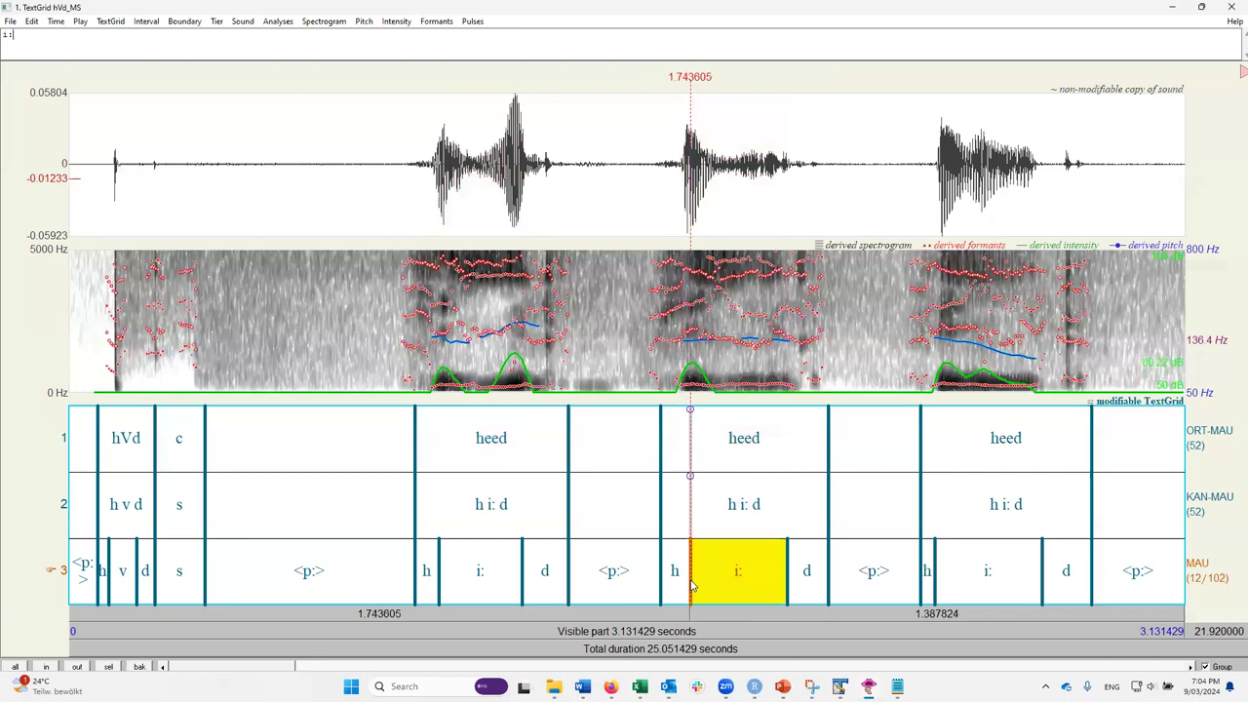
pyautogui.click(735, 593)
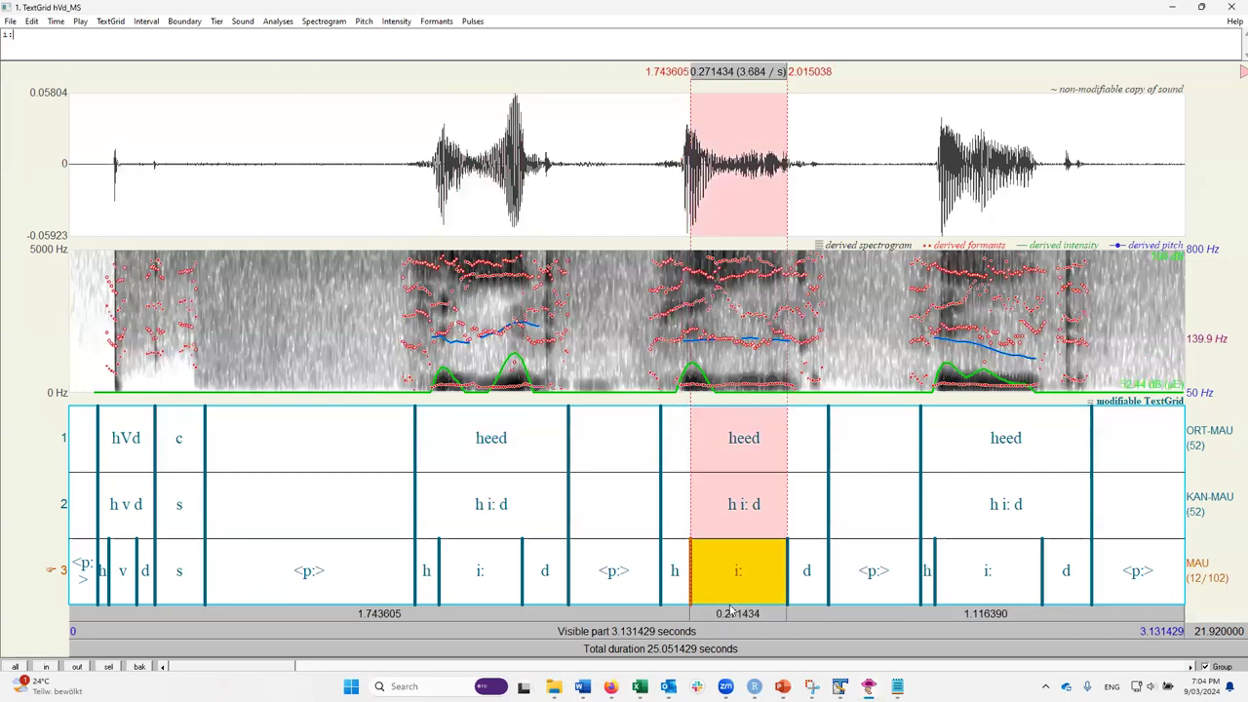
pyautogui.click(717, 617)
pyautogui.click(718, 617)
# Step: List the formants of the second heed's i: and copy all value rows without the header line
pyautogui.click(446, 23)
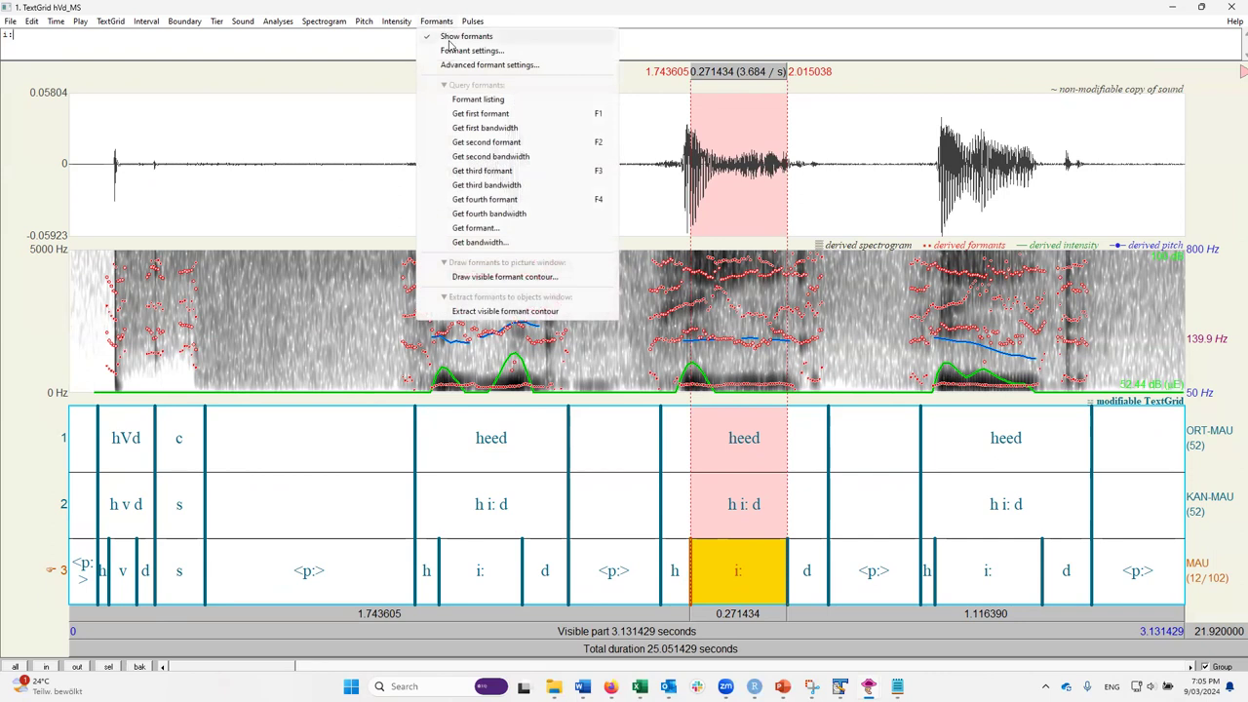
pyautogui.click(450, 47)
pyautogui.click(403, 230)
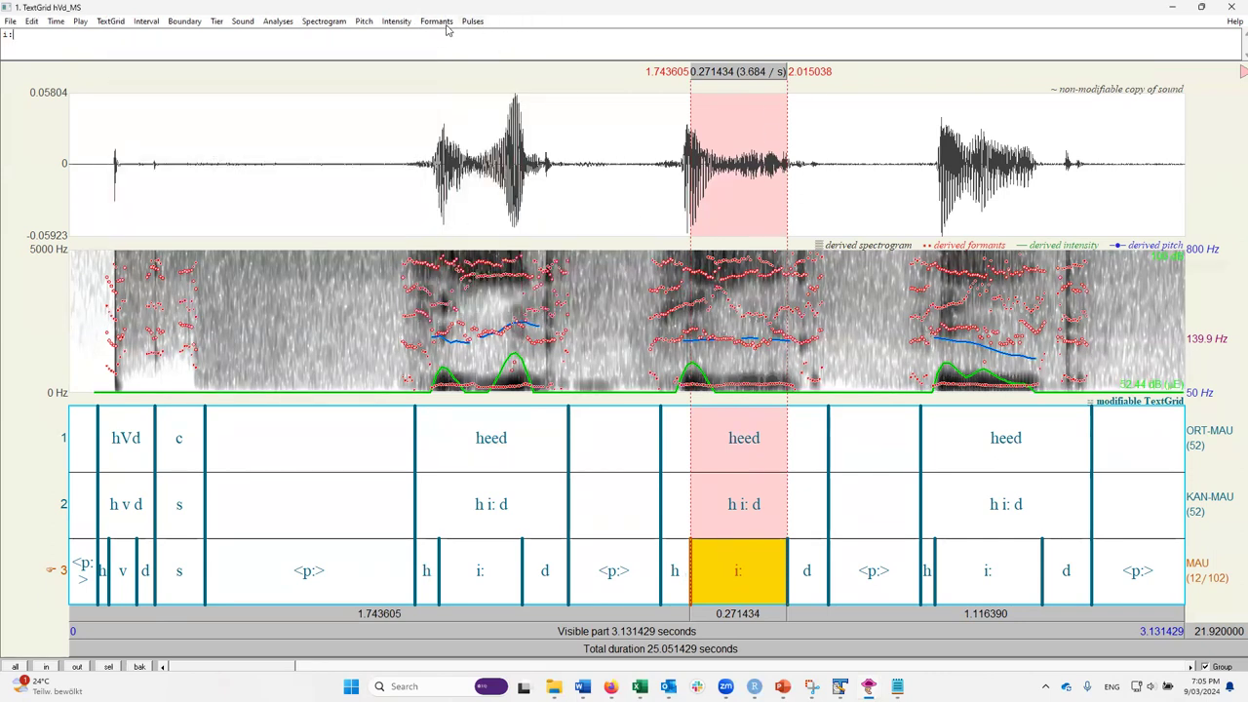
pyautogui.click(438, 24)
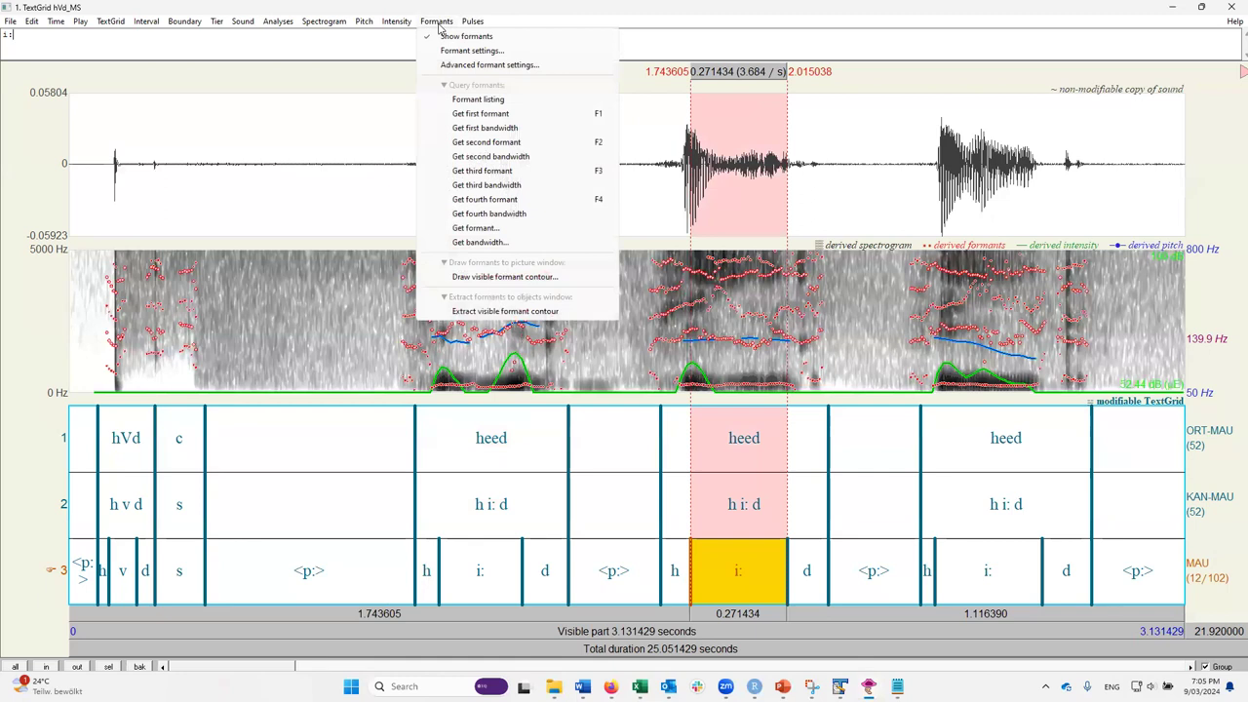
pyautogui.click(476, 101)
pyautogui.scroll(-7, 733, 380)
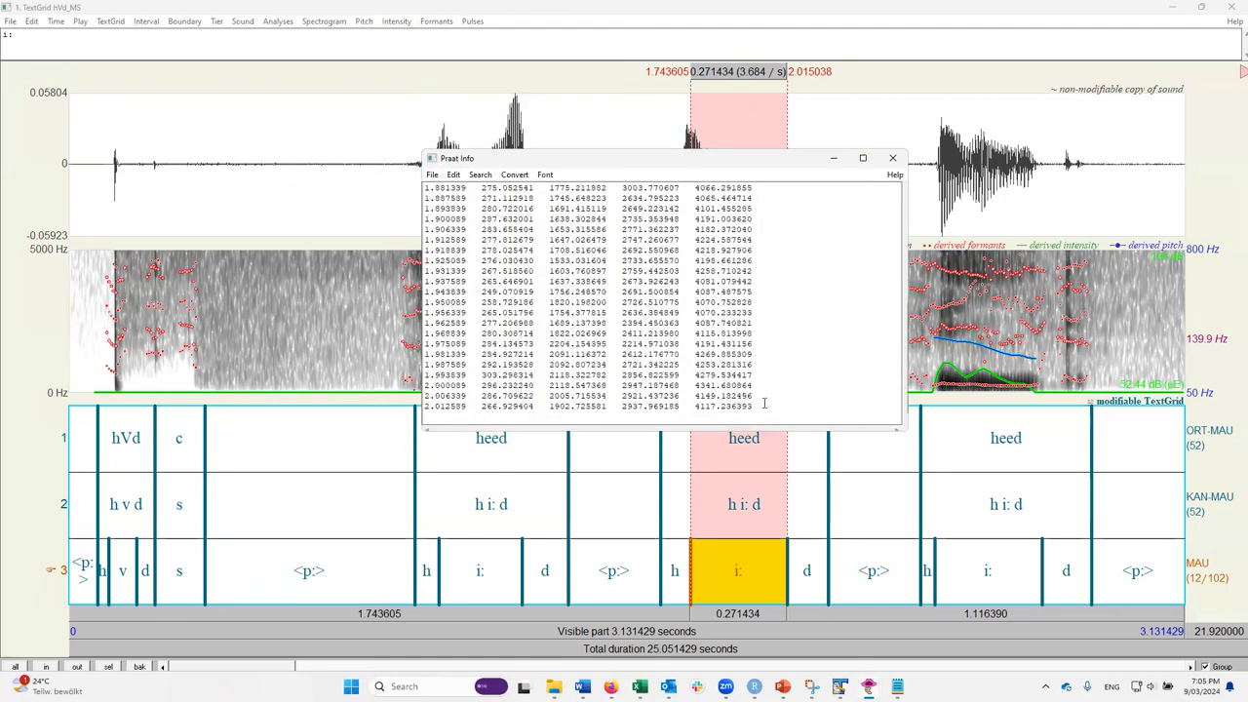
pyautogui.moveTo(754, 407); pyautogui.dragTo(406, 196)
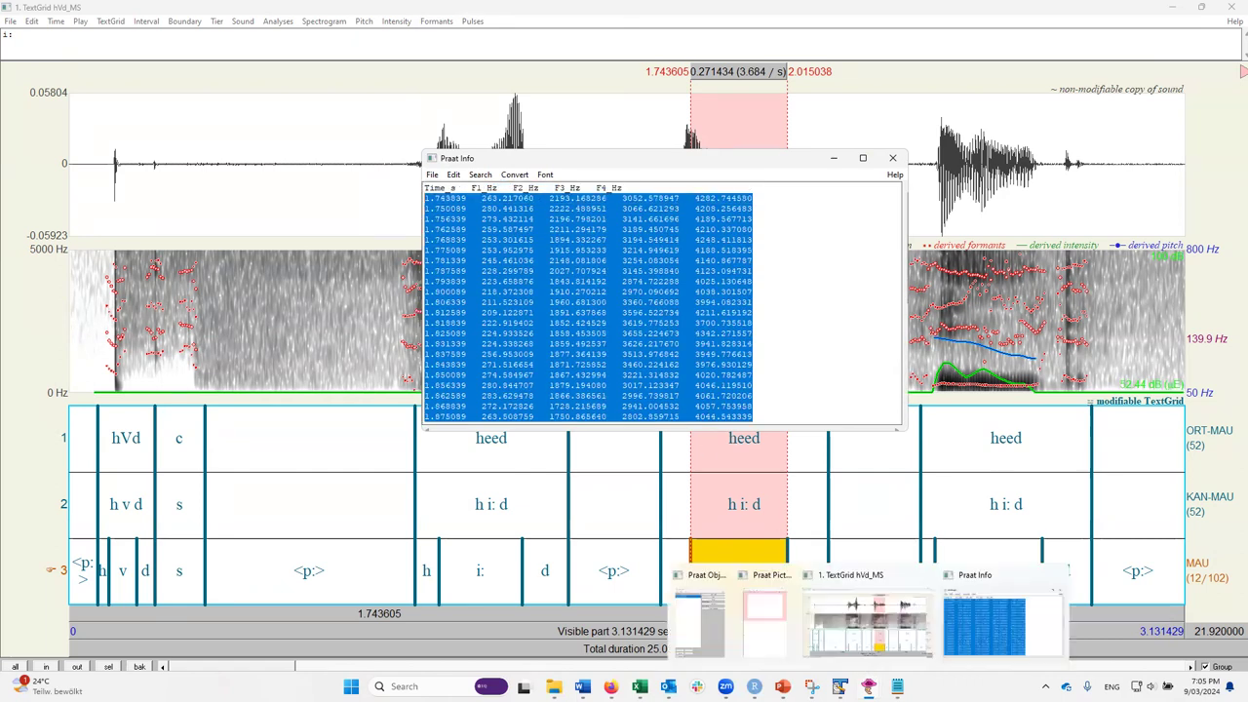
# Step: Switch to TextPad, replace the document's contents with the copied listing, convert all space gaps to tabs (\t), and copy the result
pyautogui.click(897, 687)
pyautogui.hotkey('ctrl', 'a')
pyautogui.hotkey('ctrl', 'v')
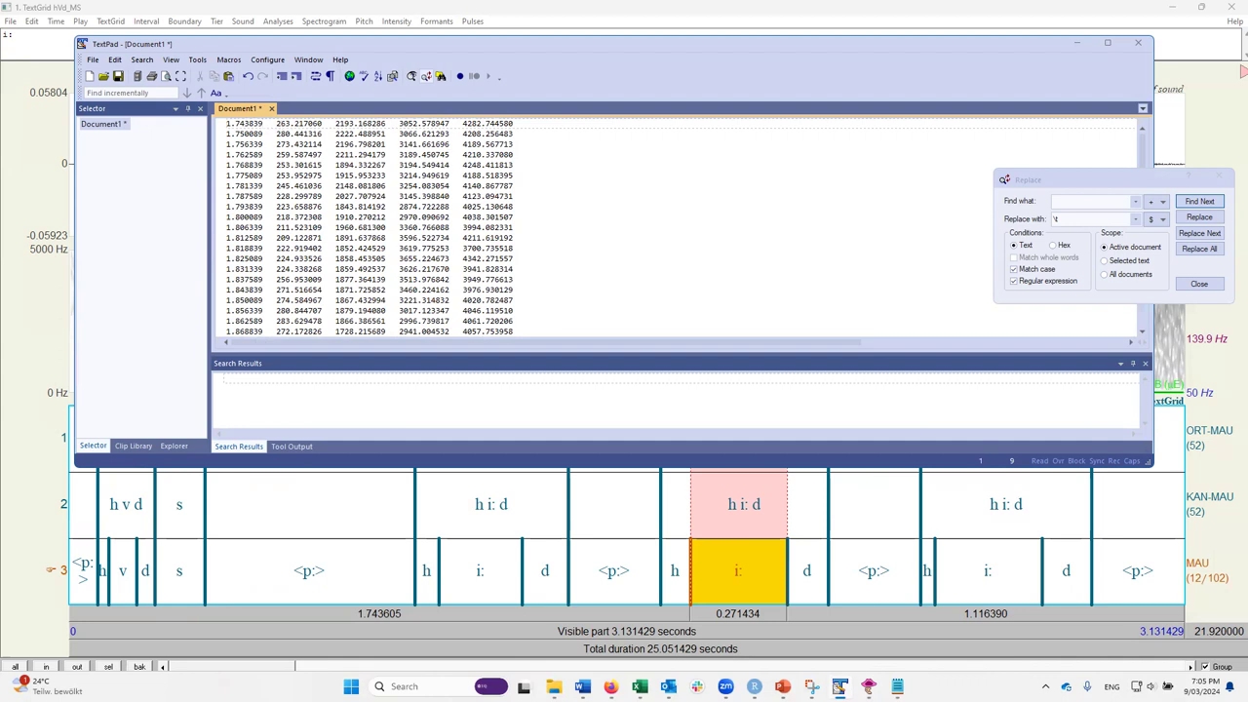
pyautogui.click(1101, 202)
pyautogui.moveTo(1109, 181); pyautogui.dragTo(979, 173)
pyautogui.click(1087, 241)
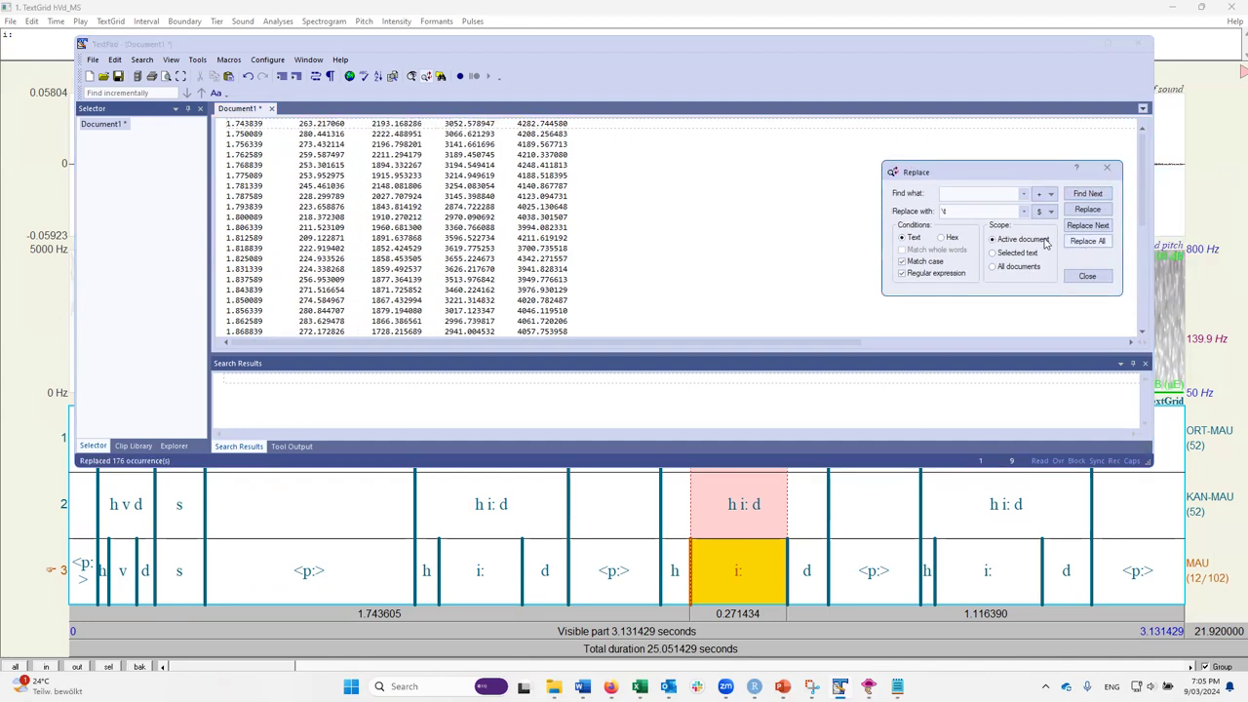
pyautogui.click(733, 255)
pyautogui.hotkey('ctrl', 'a')
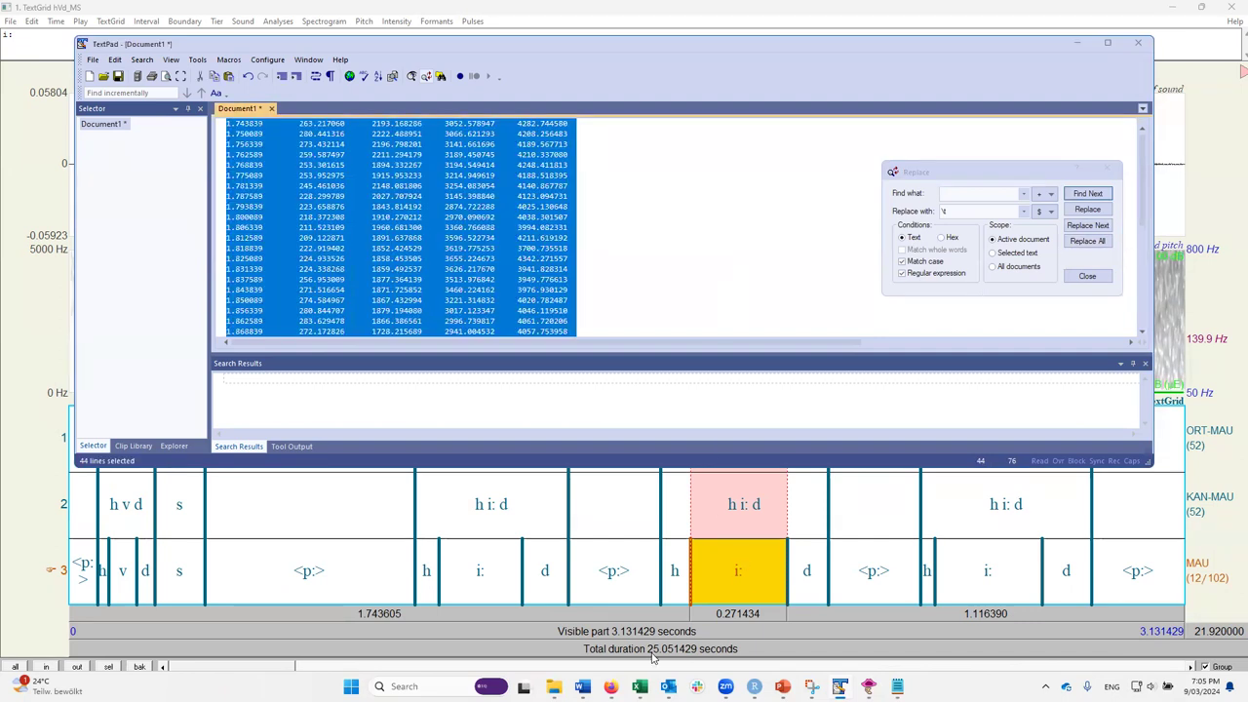
# Step: Switch to the Book2 workbook in Excel and paste the second heed's formant rows below the existing data, starting at D39
pyautogui.click(639, 686)
pyautogui.click(686, 629)
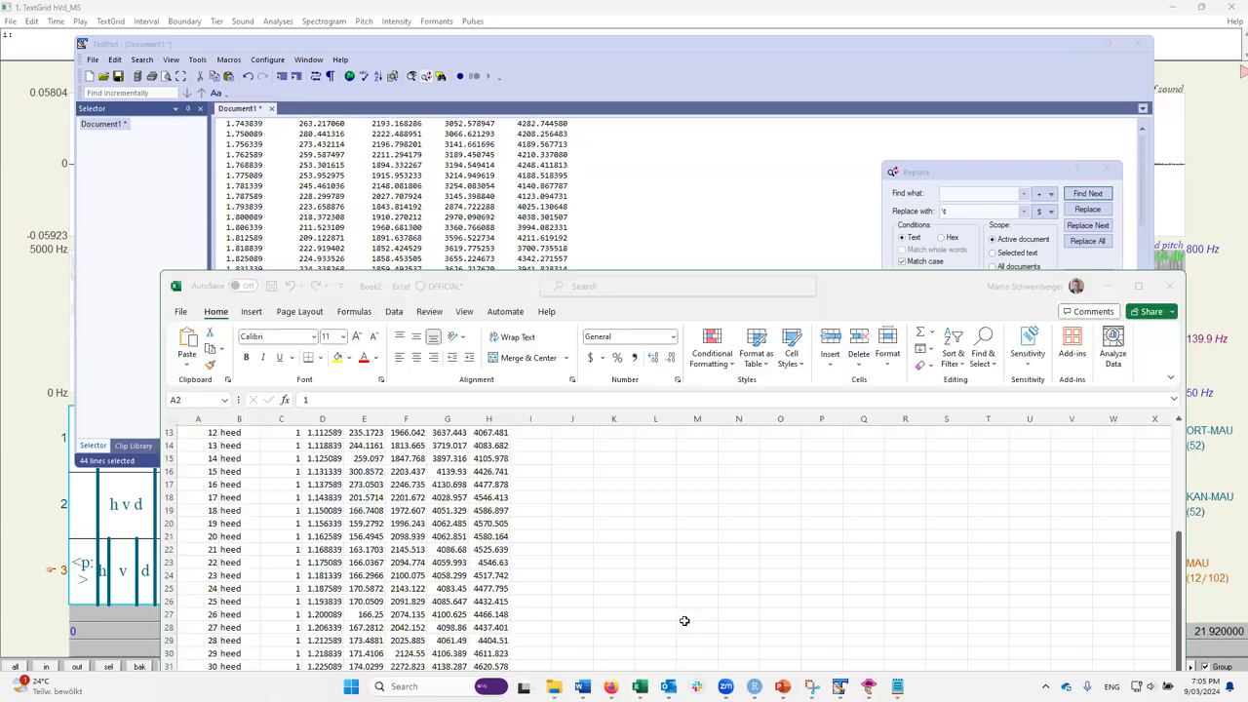
pyautogui.scroll(-6, 329, 528)
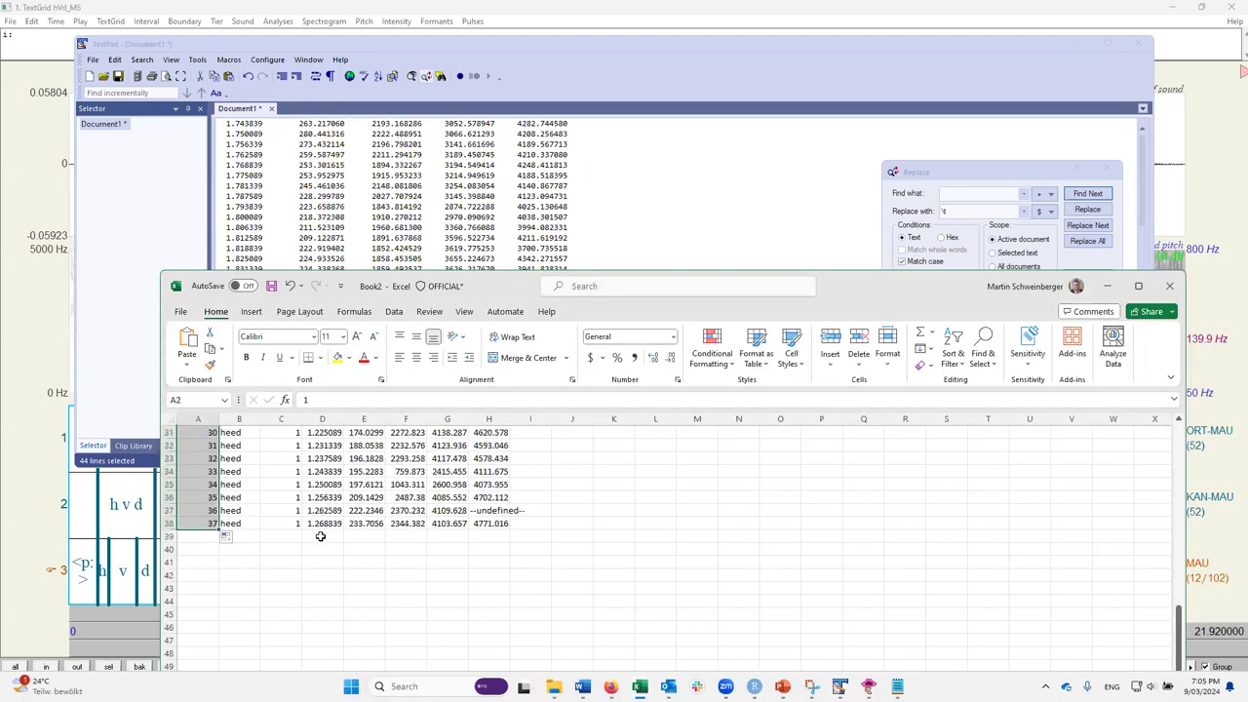
pyautogui.click(328, 535)
pyautogui.hotkey('ctrl', 'v')
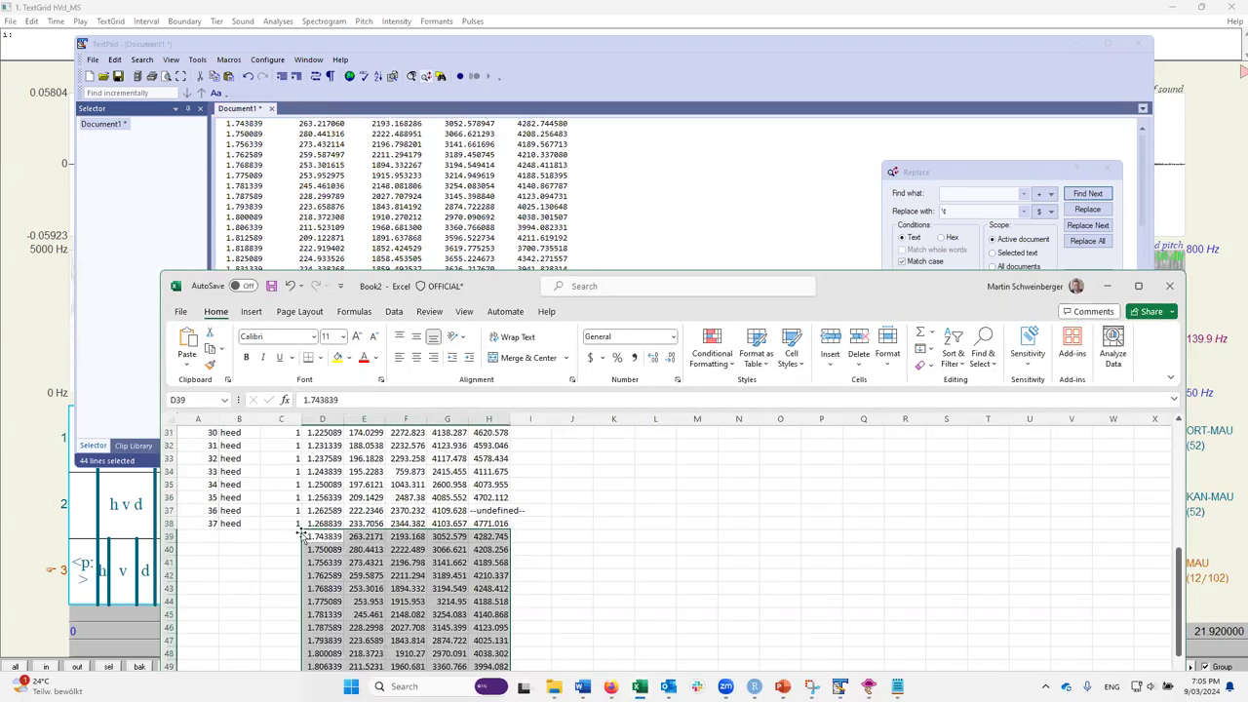
# Step: Fill the newly pasted rows from row 39 down with trial 2 and the word heed
pyautogui.click(296, 533)
pyautogui.write('2')
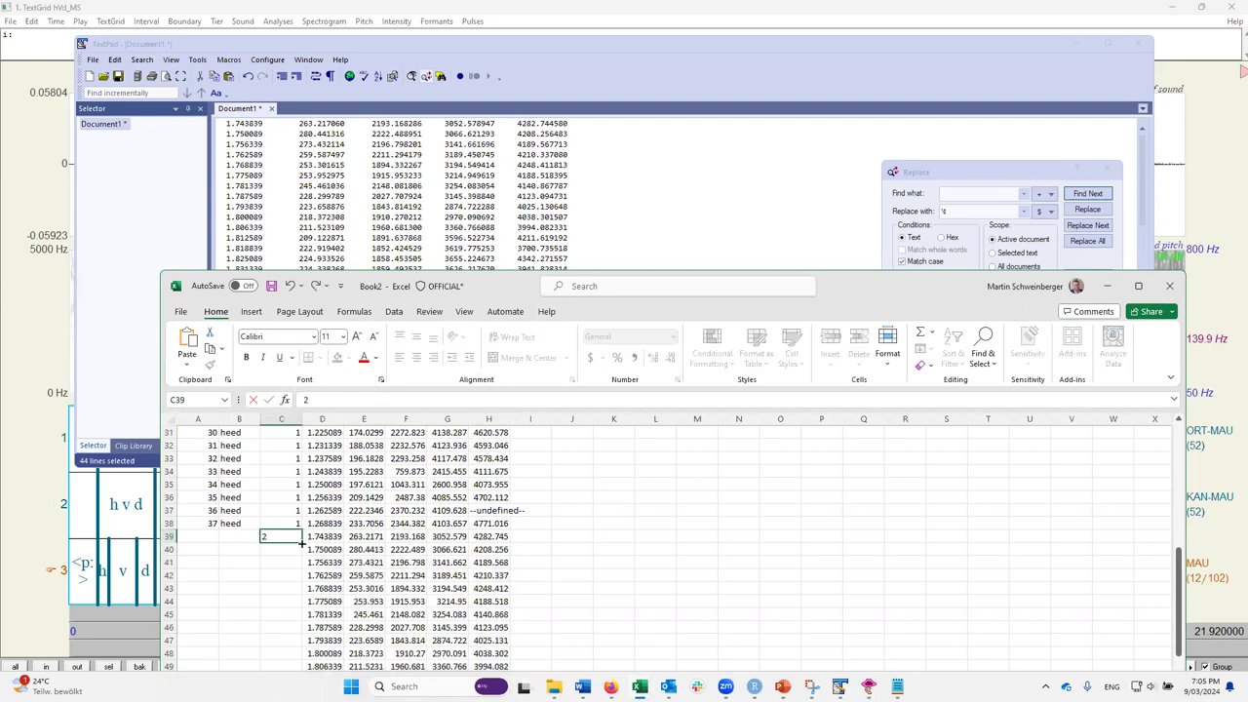
pyautogui.doubleClick(301, 542)
pyautogui.click(239, 535)
pyautogui.click(251, 524)
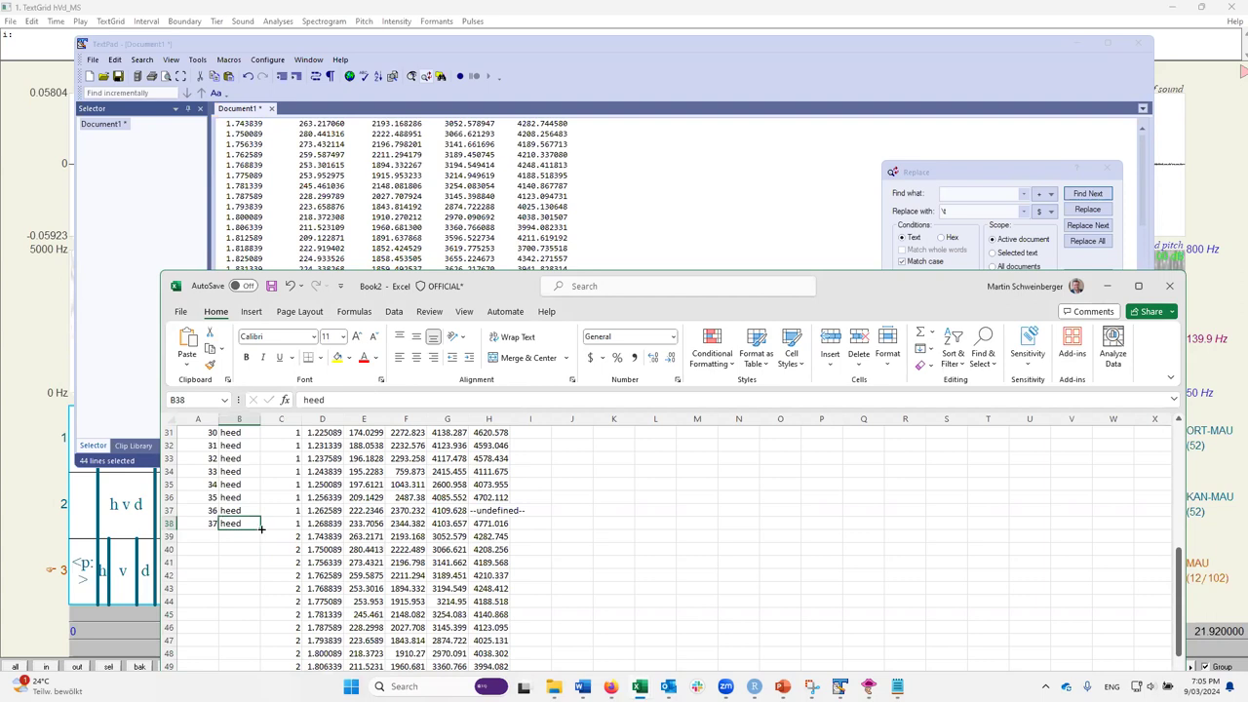
pyautogui.doubleClick(261, 529)
# Step: Continue the consecutive id numbering in column A through all the trial 2 rows
pyautogui.moveTo(209, 498); pyautogui.dragTo(217, 526)
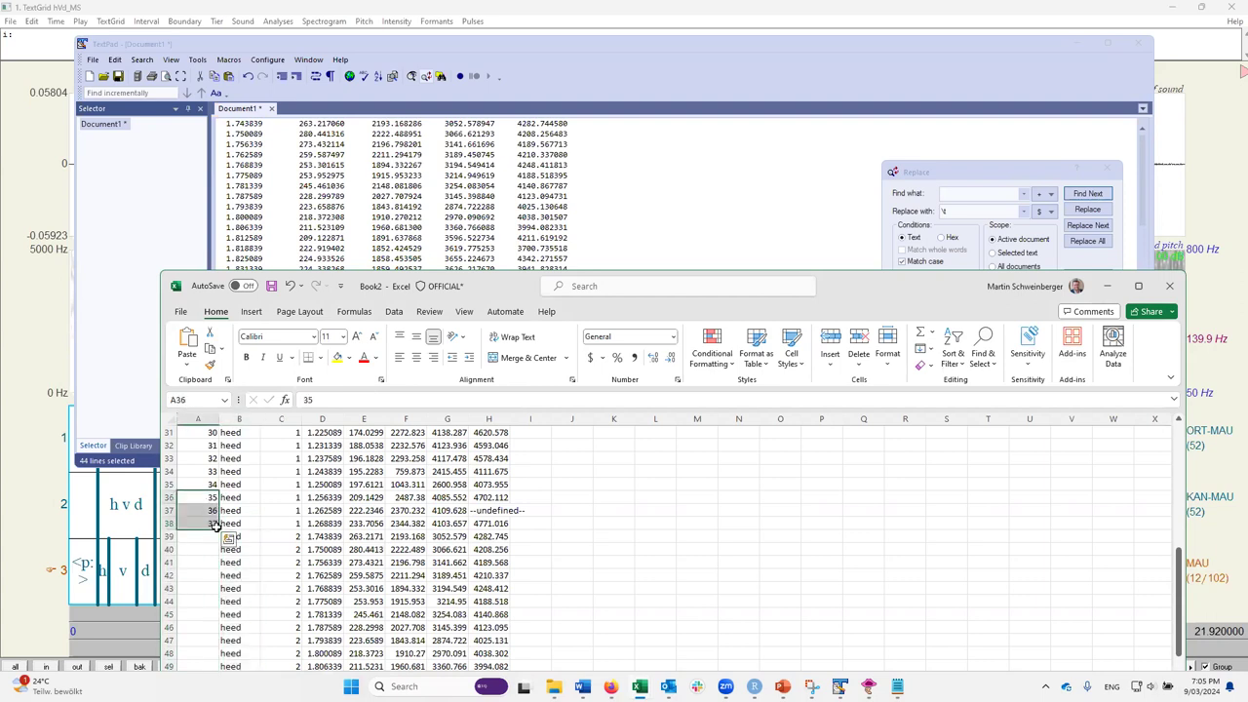
pyautogui.doubleClick(217, 526)
pyautogui.scroll(10, 370, 539)
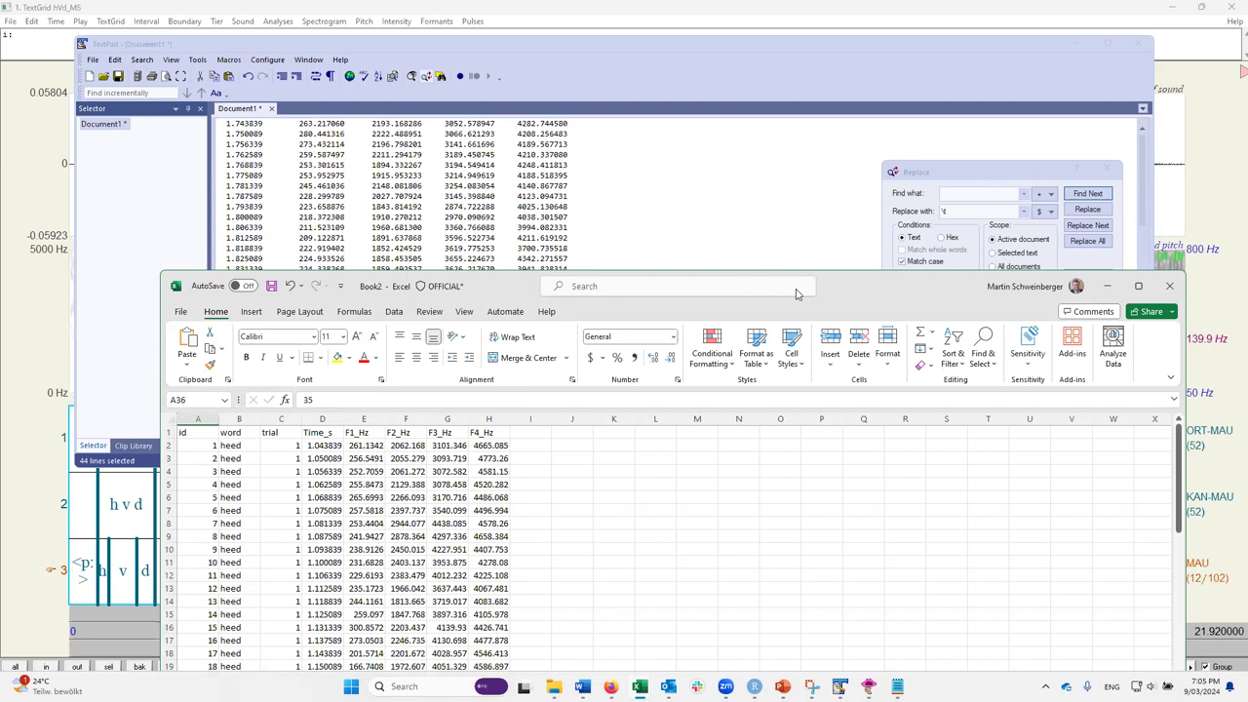
pyautogui.moveTo(860, 286); pyautogui.dragTo(814, 124)
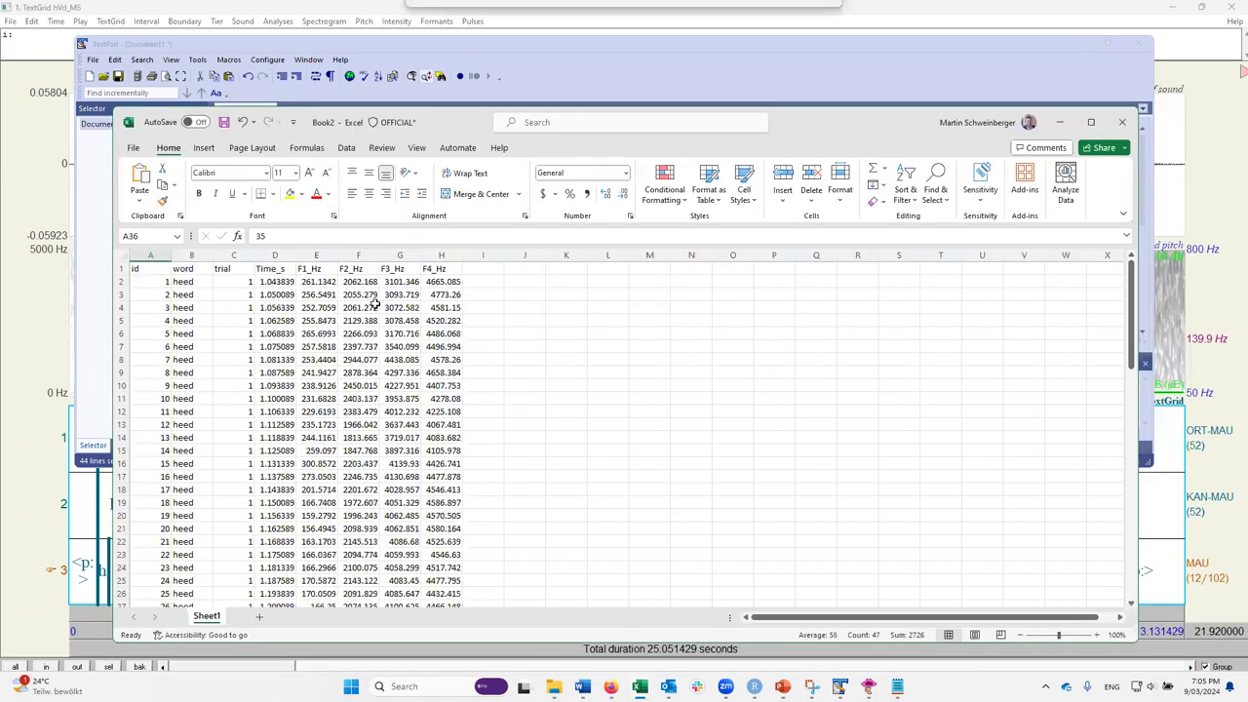
# Step: Switch back to the TextGrid editor in Praat and move the end of the third heed's i: to about 2.700 s
pyautogui.click(921, 9)
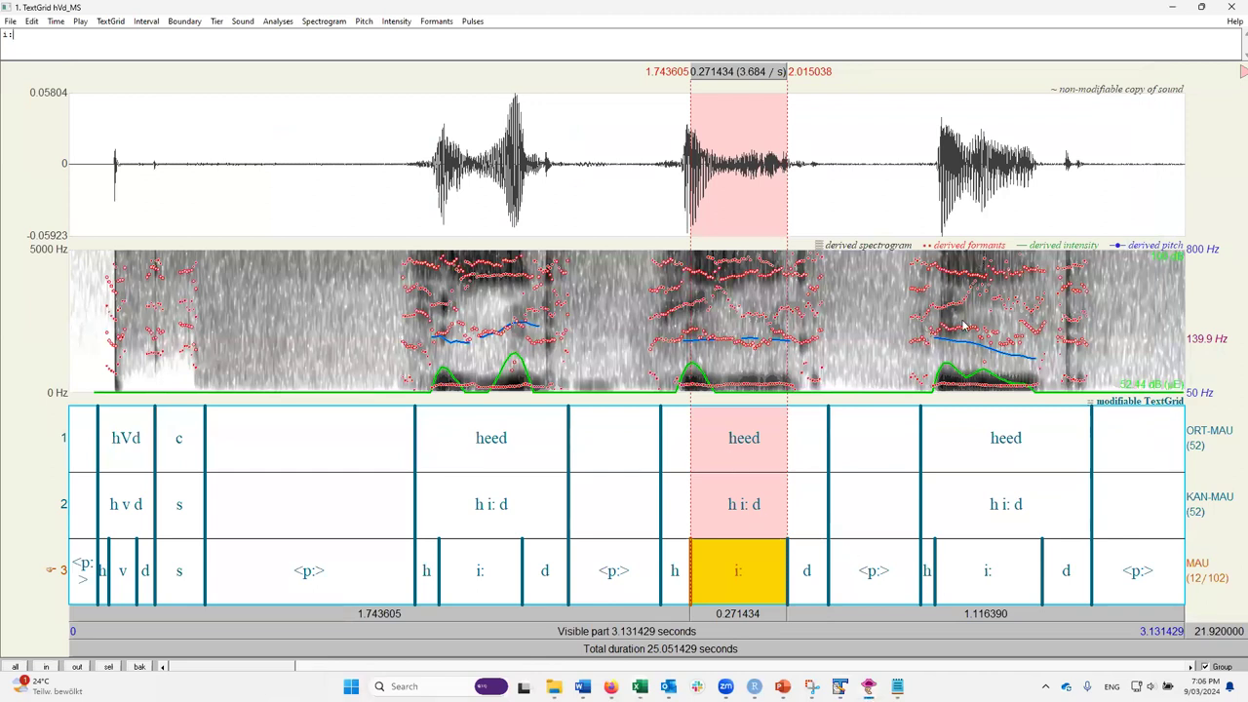
pyautogui.click(953, 570)
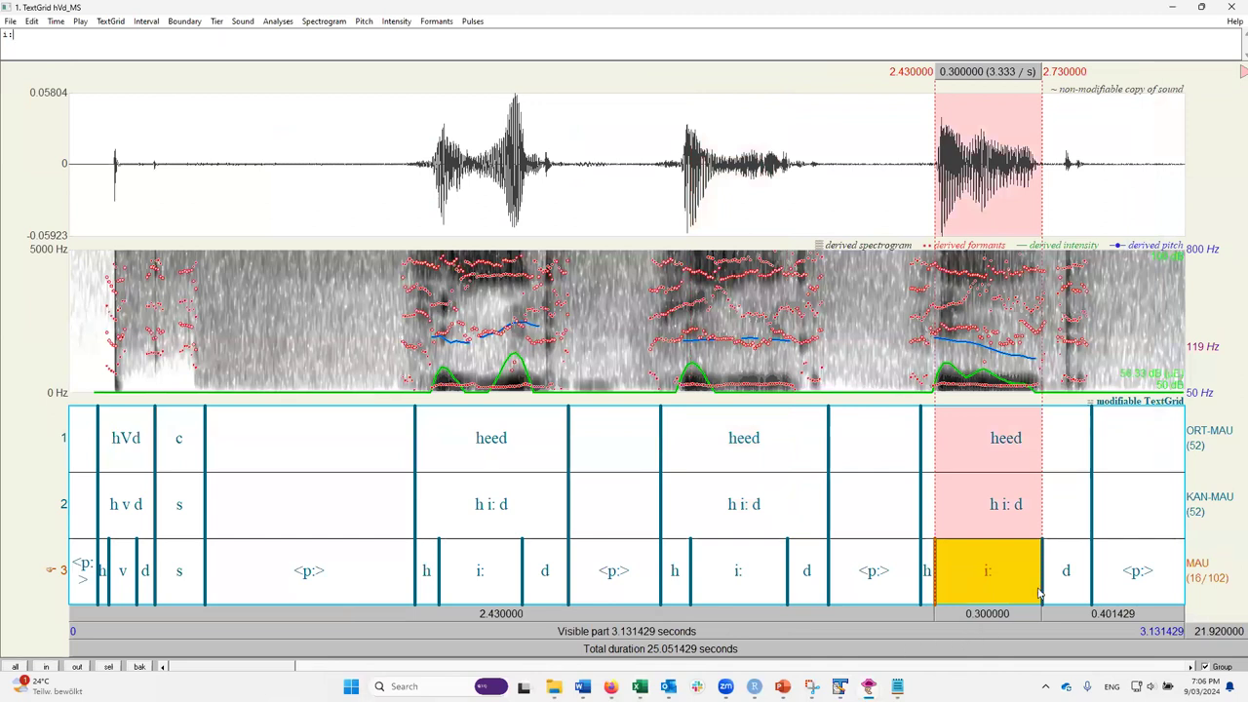
pyautogui.moveTo(1042, 585)
pyautogui.mouseDown()
pyautogui.moveTo(1020, 590)
pyautogui.moveTo(1031, 603)
pyautogui.mouseUp()
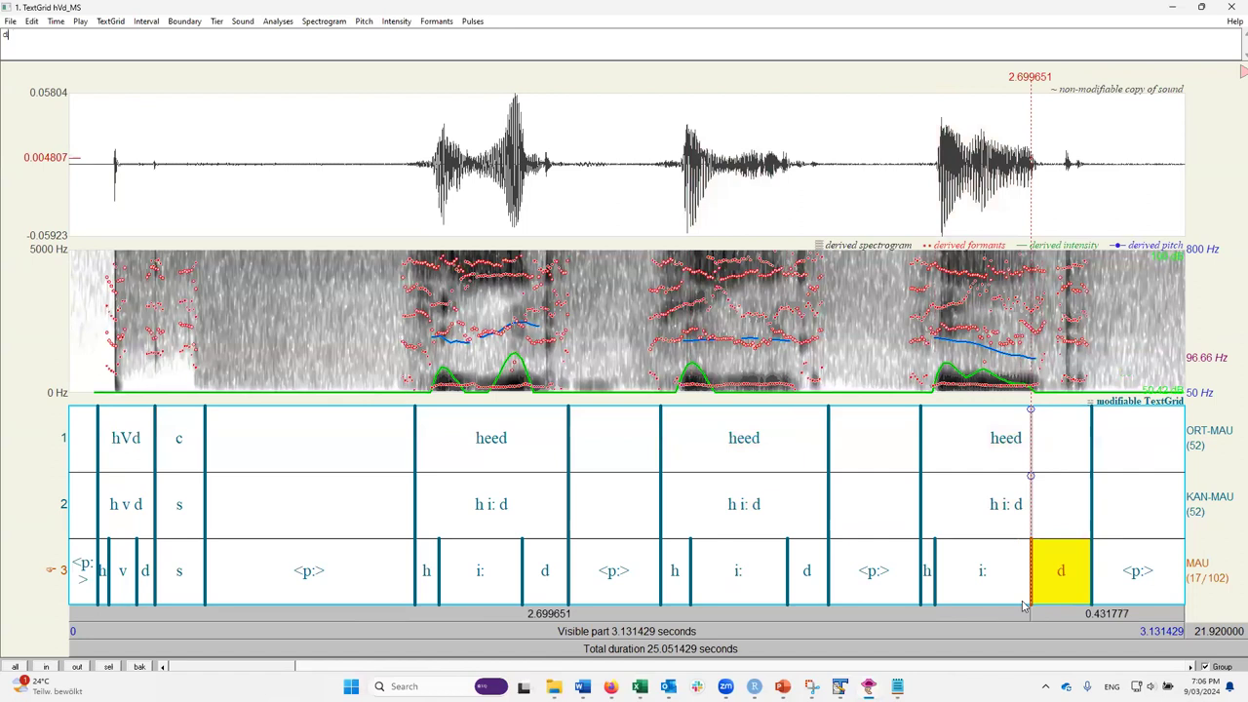
# Step: Move the start of the third heed's i: to about 2.453 s and play the adjusted vowel
pyautogui.click(936, 563)
pyautogui.moveTo(936, 563); pyautogui.dragTo(944, 563)
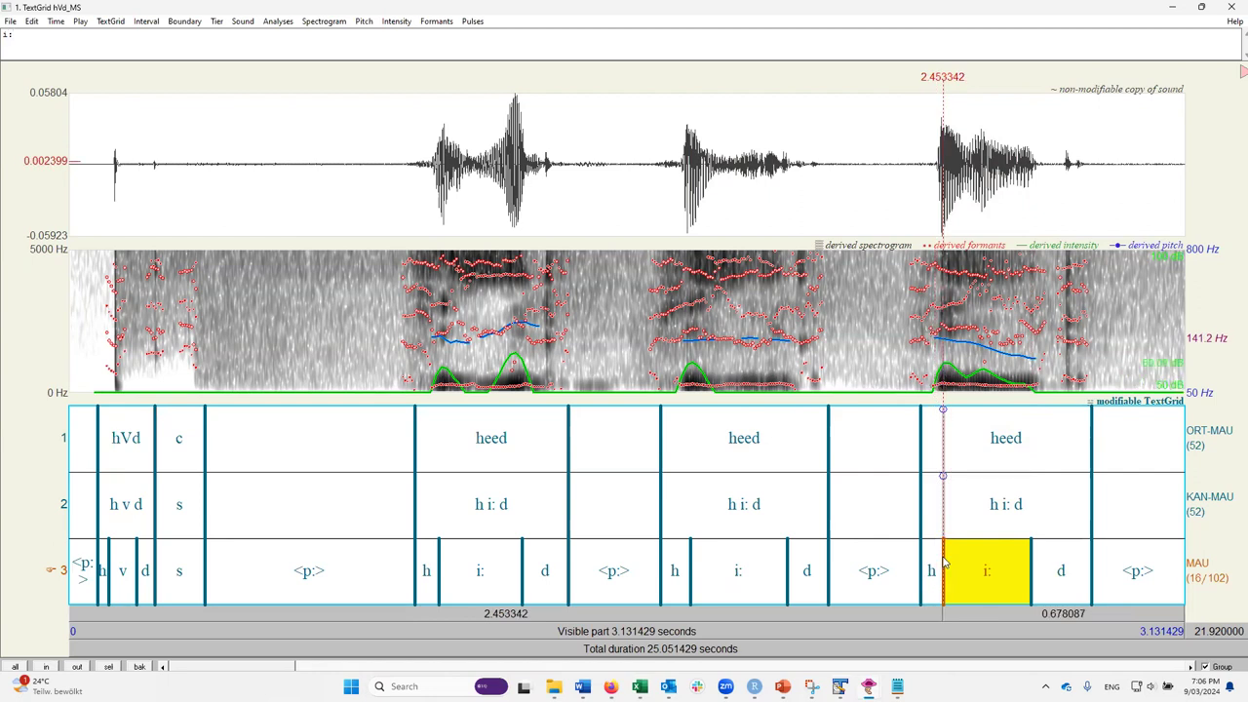
pyautogui.click(972, 583)
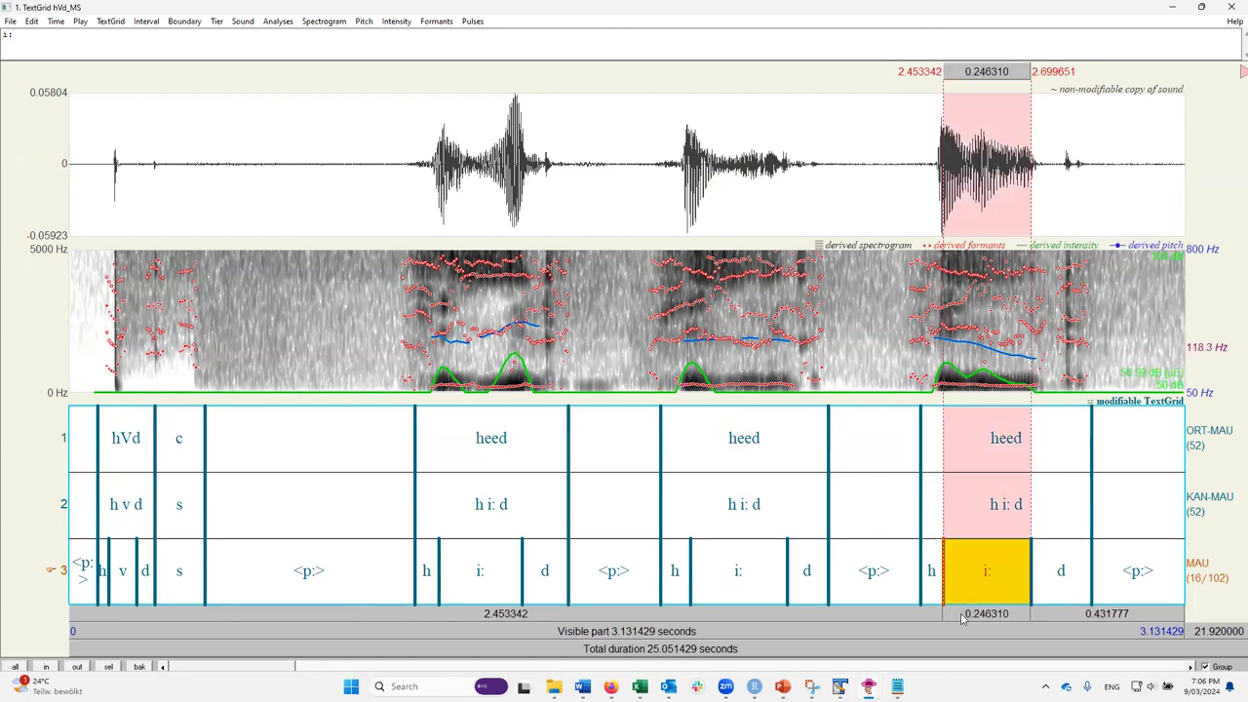
pyautogui.click(961, 618)
pyautogui.click(962, 617)
# Step: List the formants of the third heed's i: and copy all value rows without the header line
pyautogui.click(432, 21)
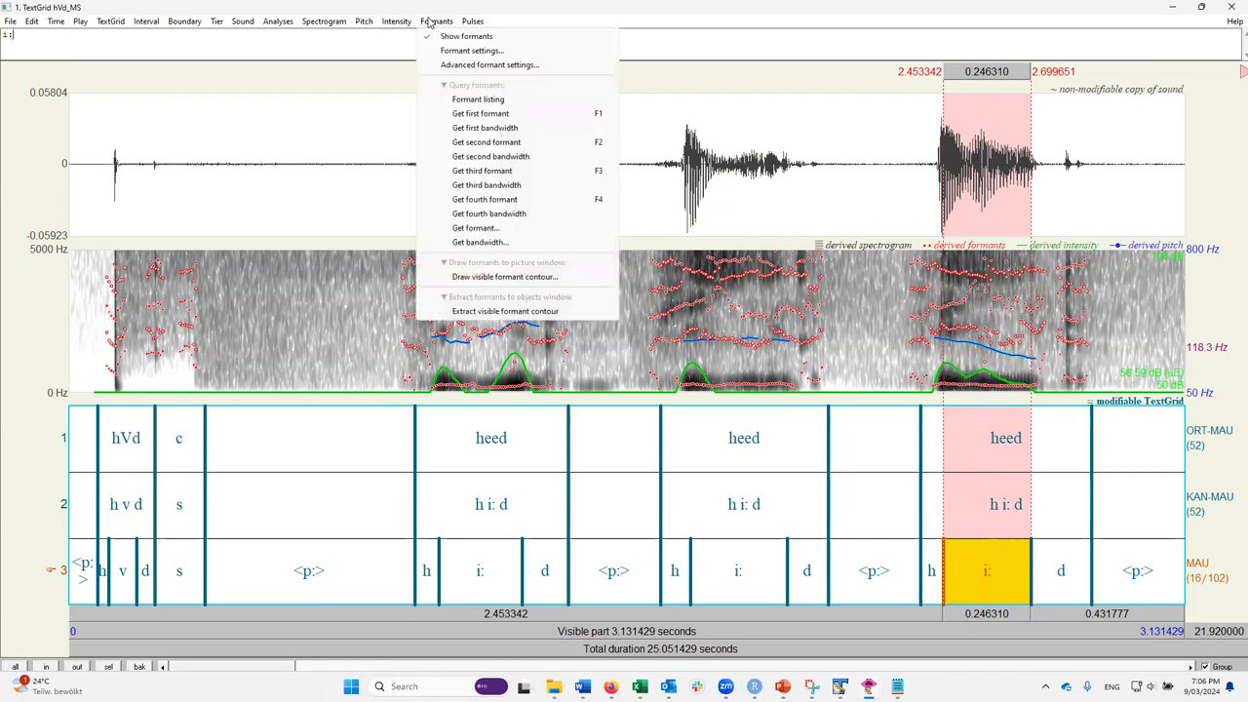
pyautogui.click(476, 99)
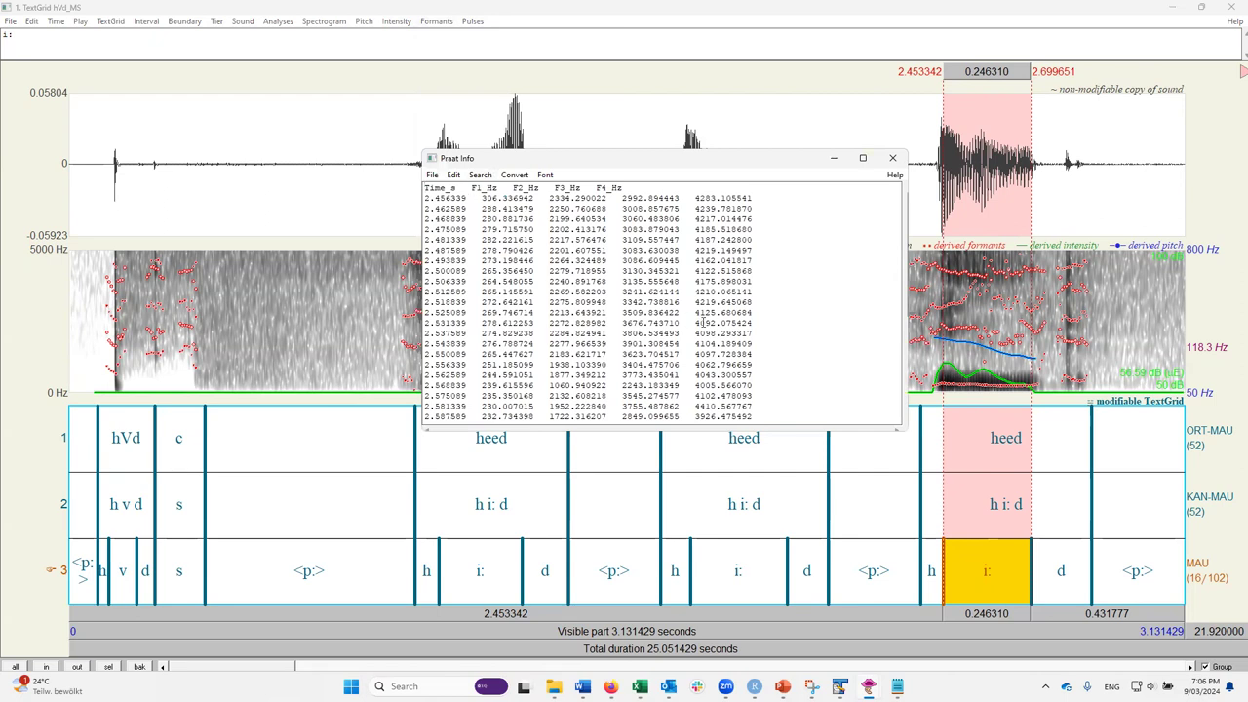
pyautogui.moveTo(756, 406); pyautogui.dragTo(366, 197)
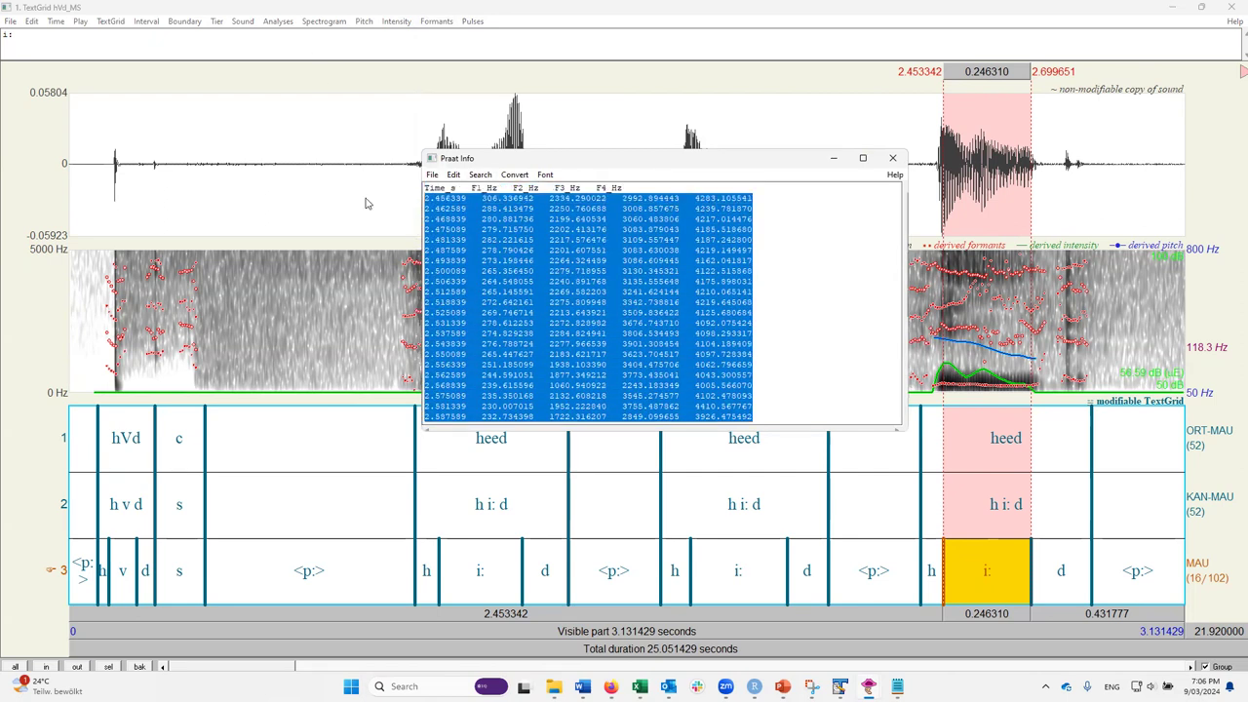
# Step: Switch to TextPad, overwrite the old listing with the third heed's values, convert the space gaps to tabs, and copy everything
pyautogui.click(897, 687)
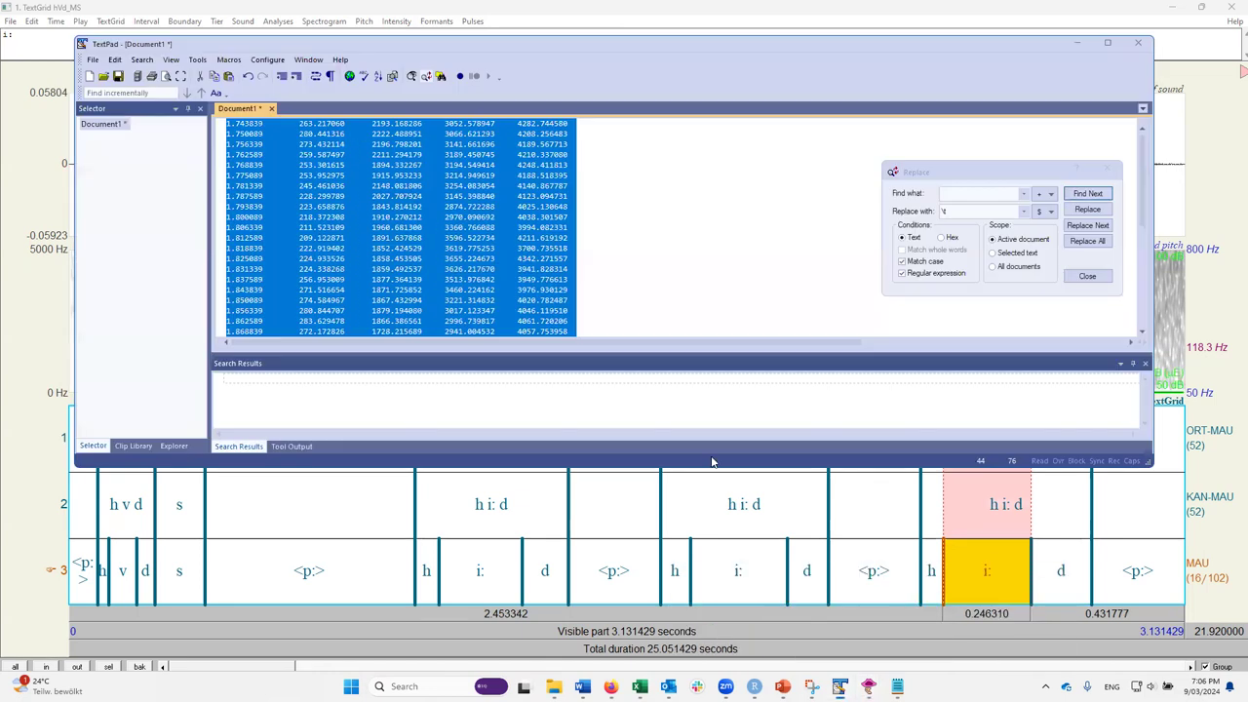
pyautogui.hotkey('ctrl', 'v')
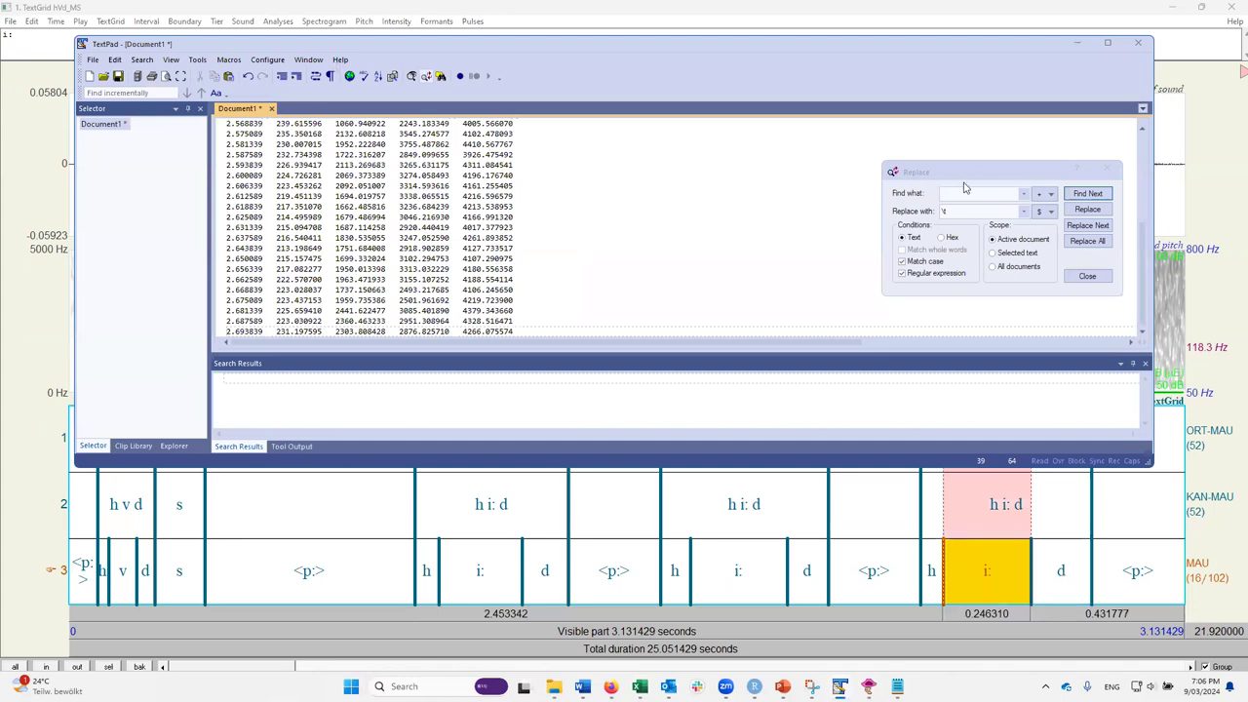
pyautogui.click(1085, 240)
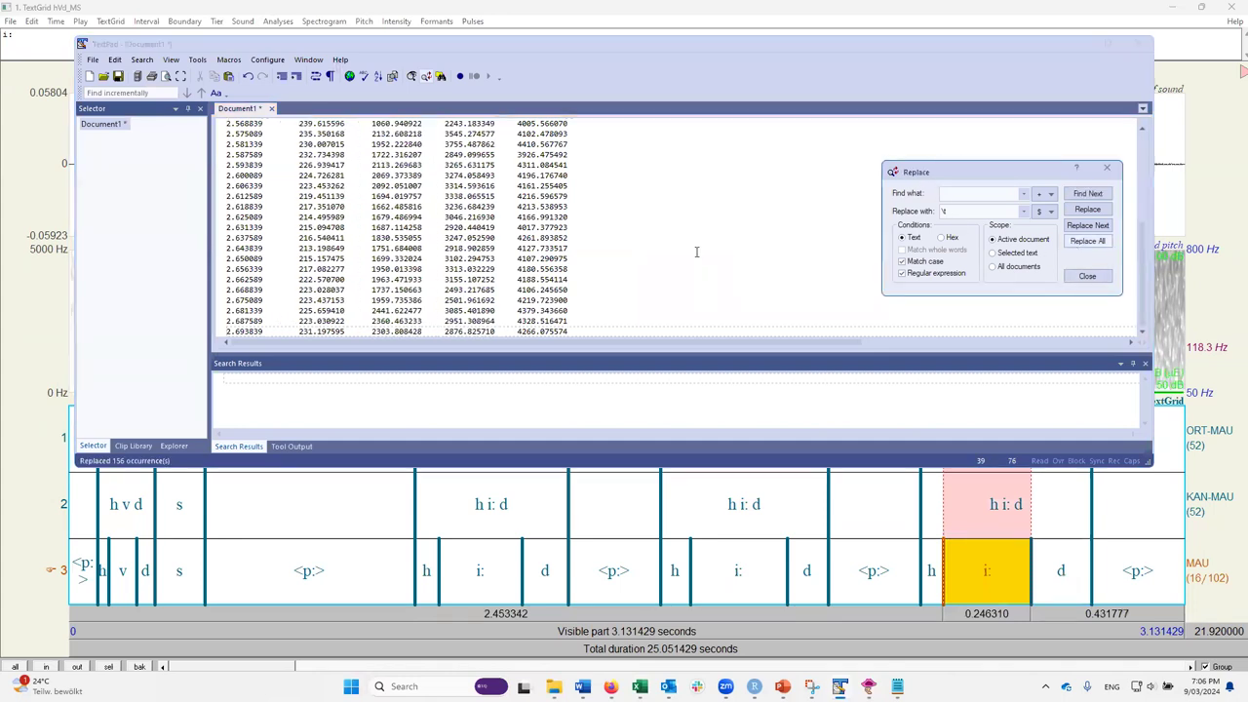
pyautogui.hotkey('ctrl', 'a')
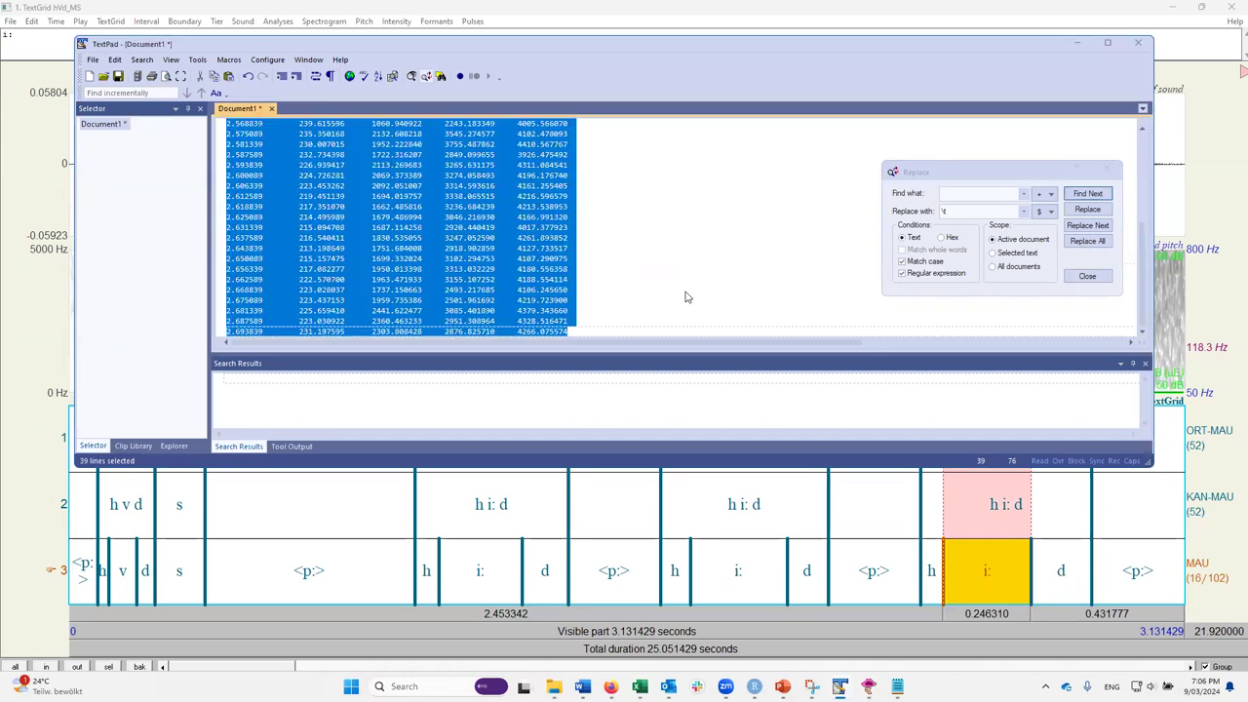
# Step: Switch to the Book2 workbook in Excel and paste the third heed's formant rows below the existing data, starting at D83
pyautogui.click(639, 687)
pyautogui.click(673, 633)
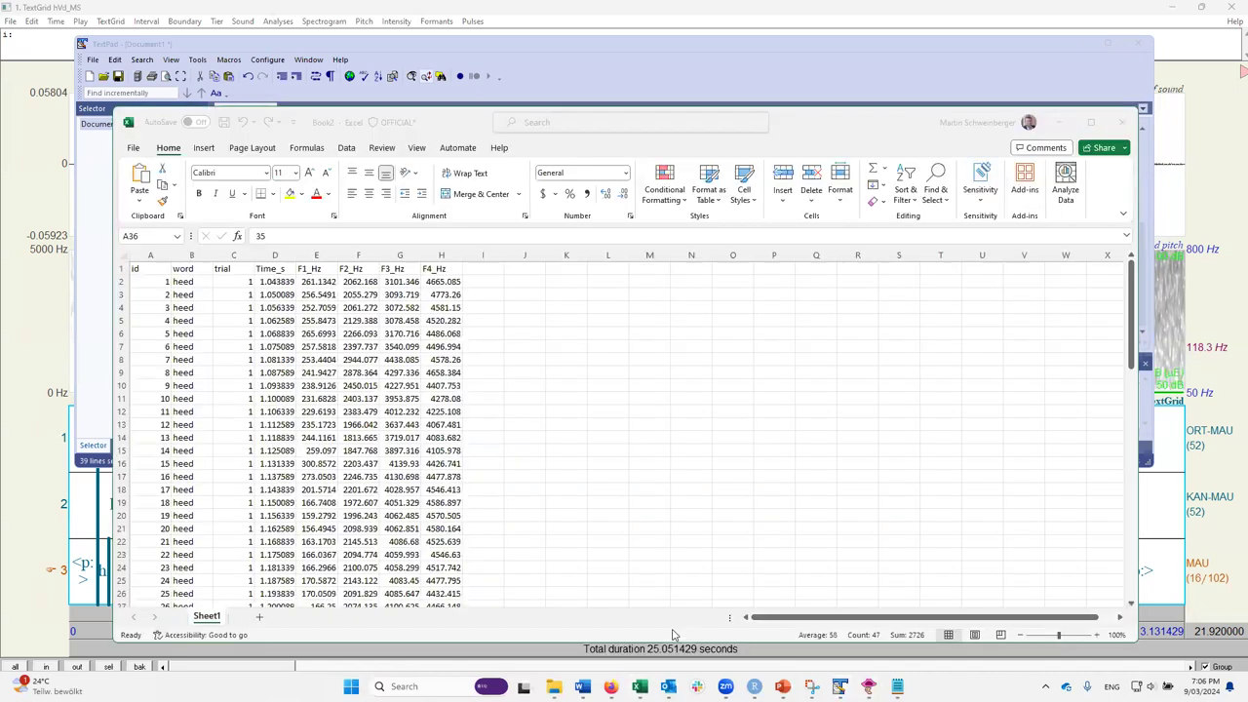
pyautogui.scroll(-18, 346, 439)
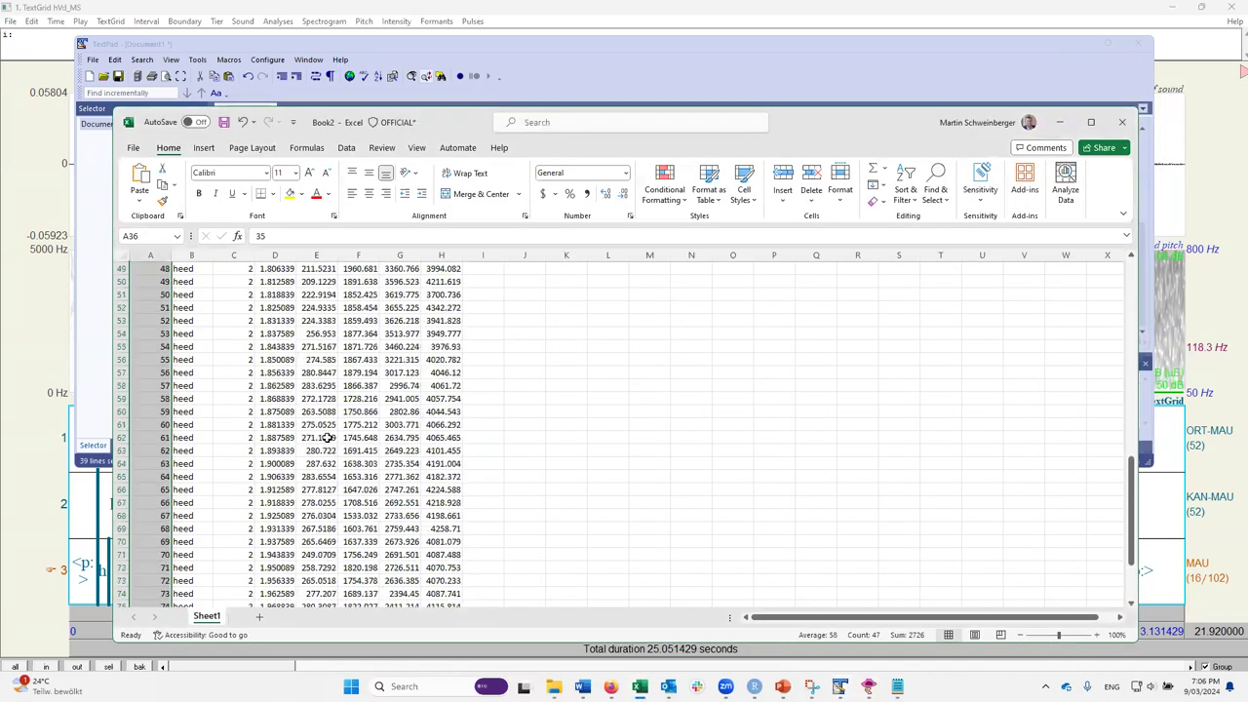
pyautogui.click(269, 399)
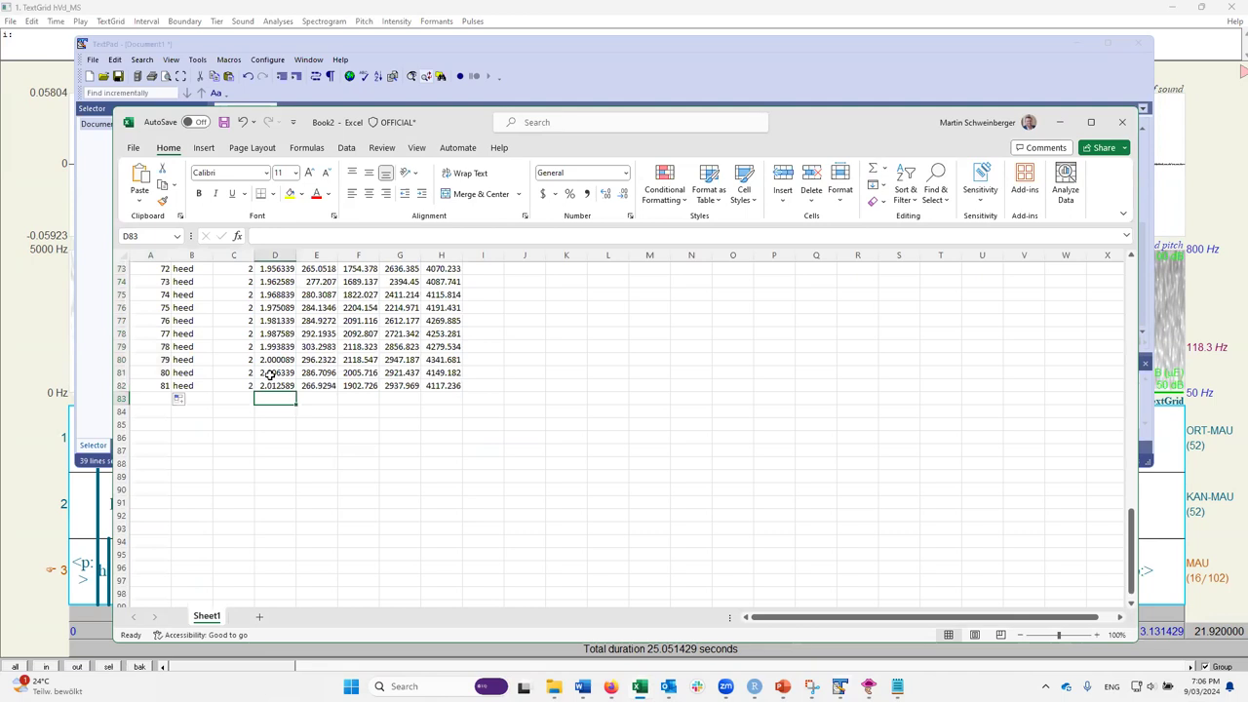
pyautogui.hotkey('ctrl', 'v')
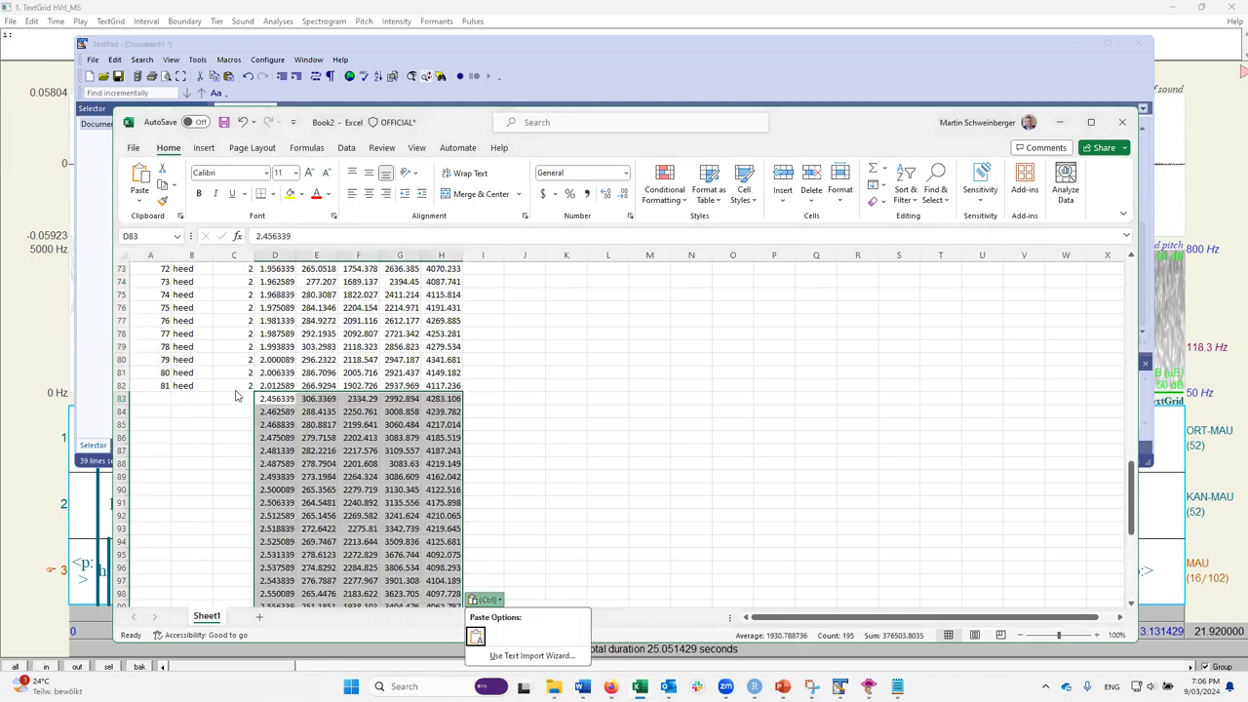
# Step: Fill the newly pasted rows from row 83 down with trial 3 and the word heed
pyautogui.click(242, 396)
pyautogui.write('3')
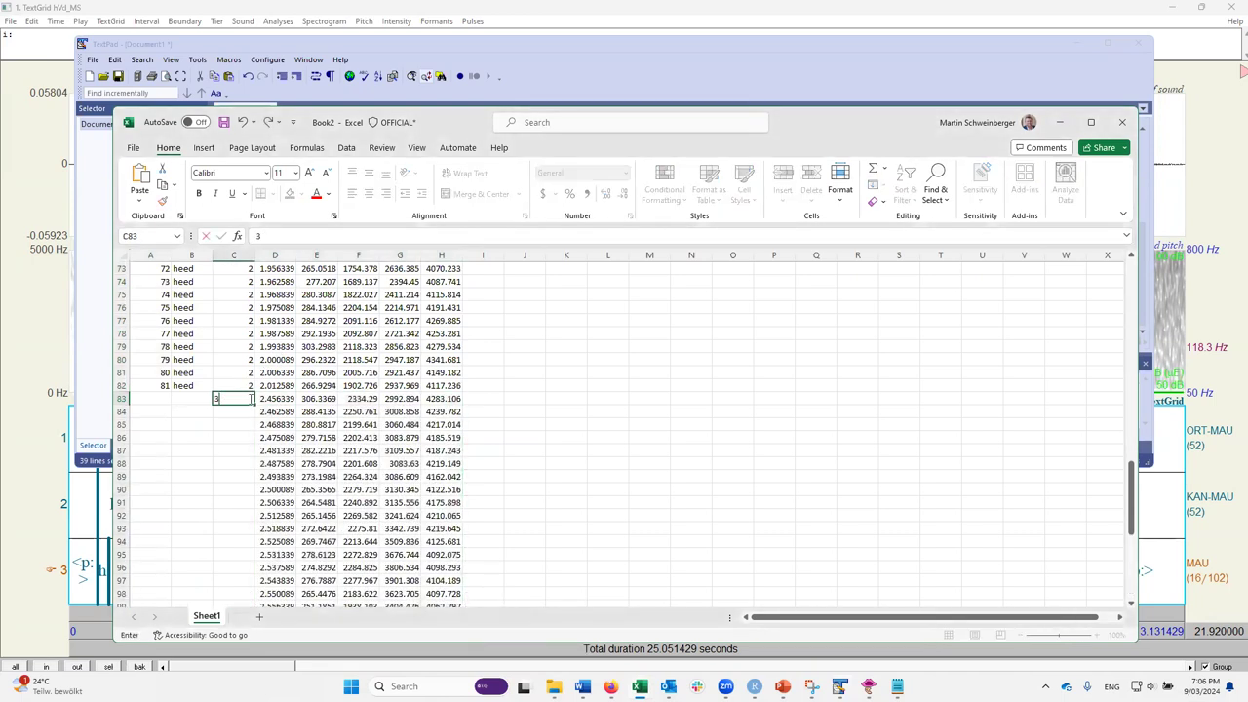
pyautogui.doubleClick(256, 405)
pyautogui.click(200, 389)
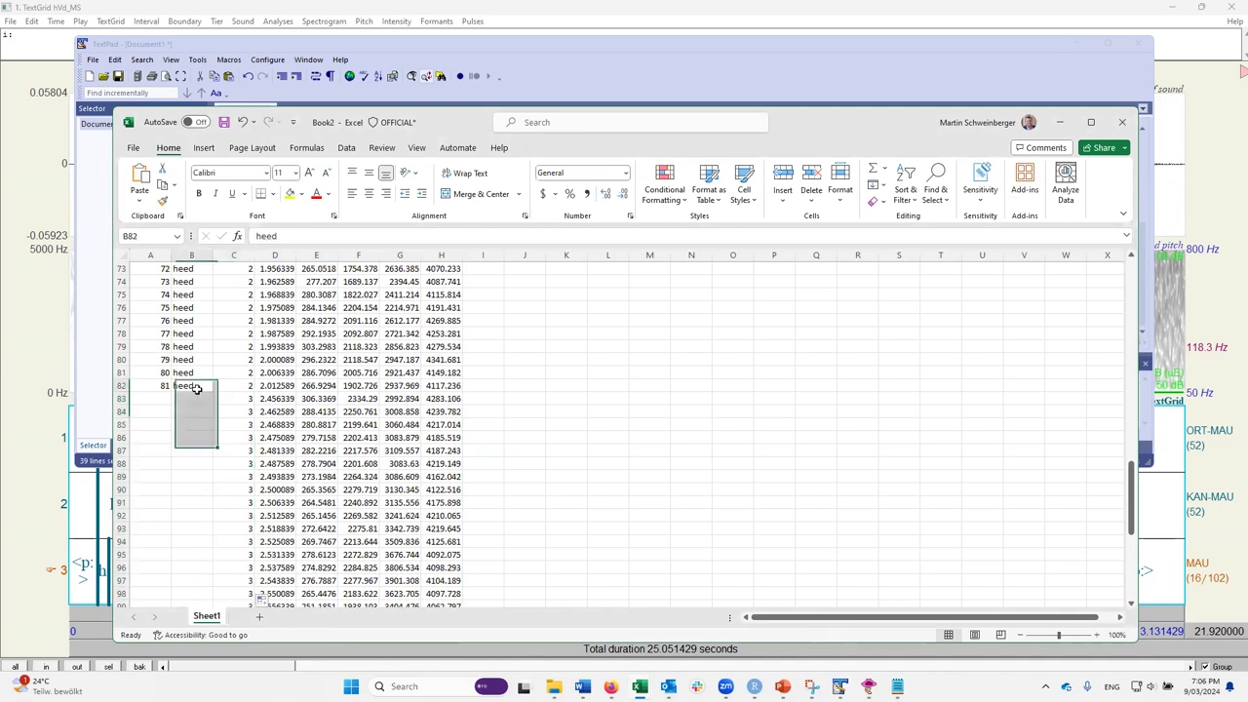
pyautogui.doubleClick(213, 390)
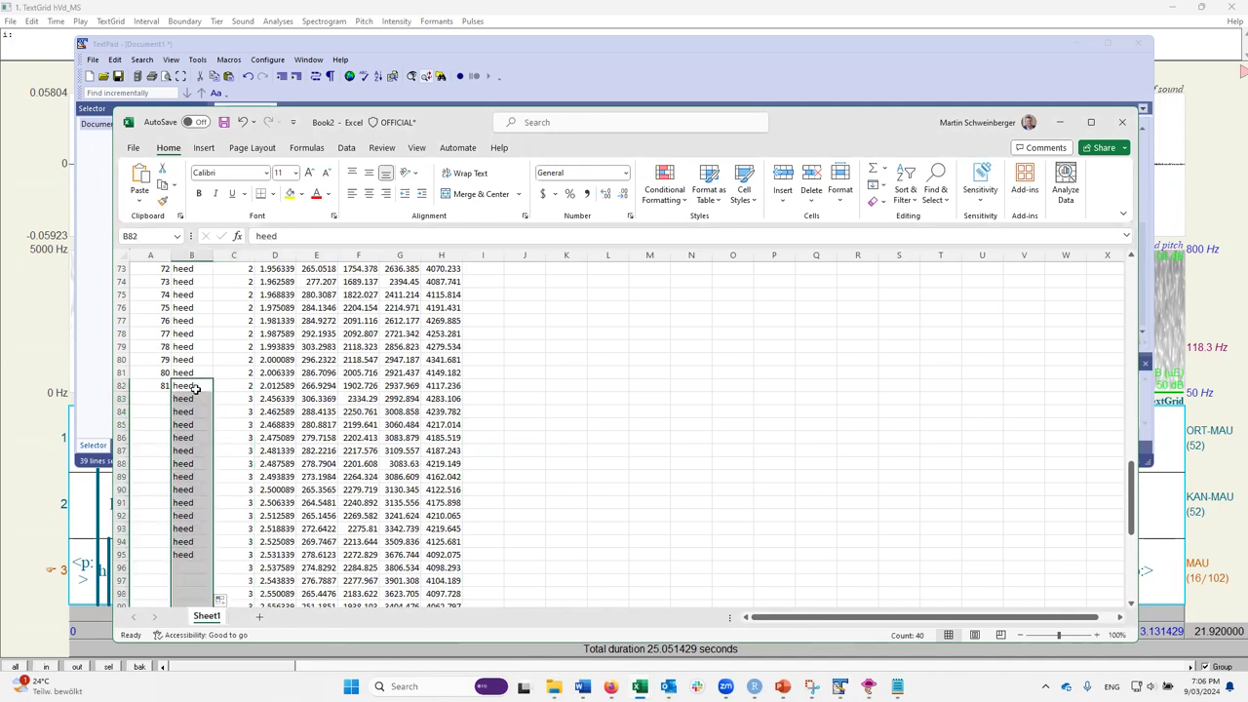
# Step: Continue the id numbering in column A down through the new trial 3 heed rows, and minimize the TextPad and Excel windows
pyautogui.moveTo(159, 360); pyautogui.dragTo(158, 385)
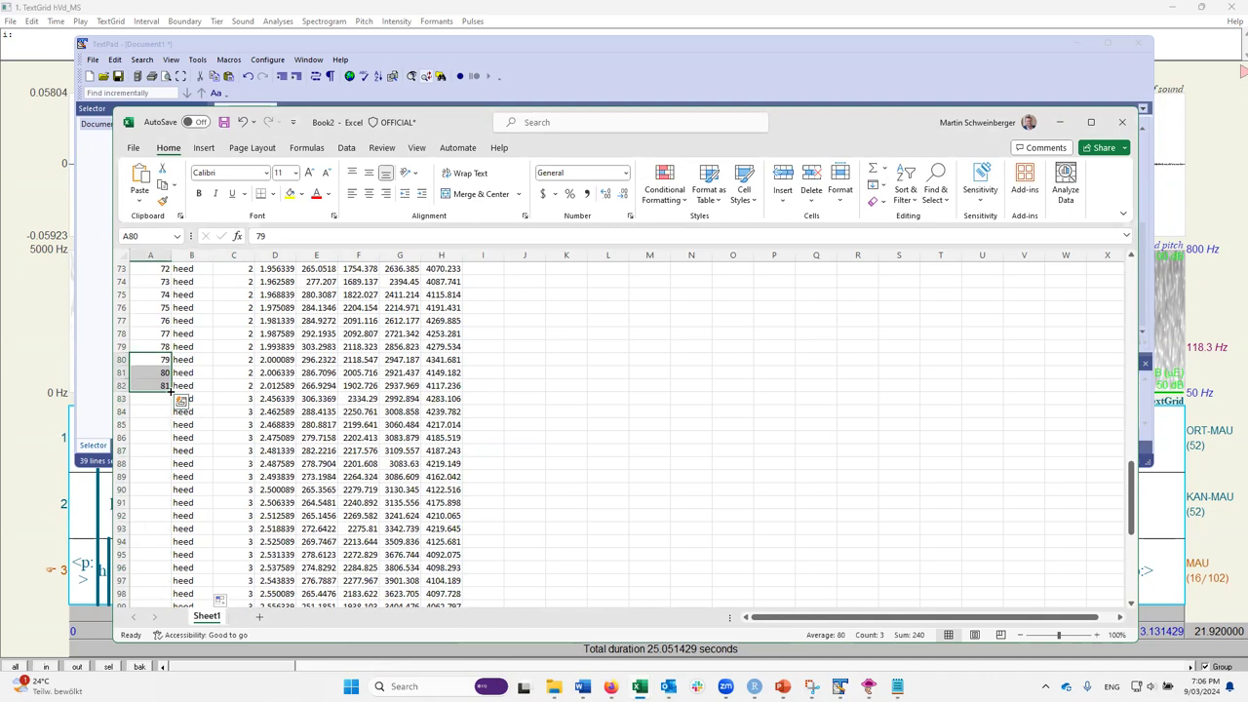
pyautogui.doubleClick(171, 391)
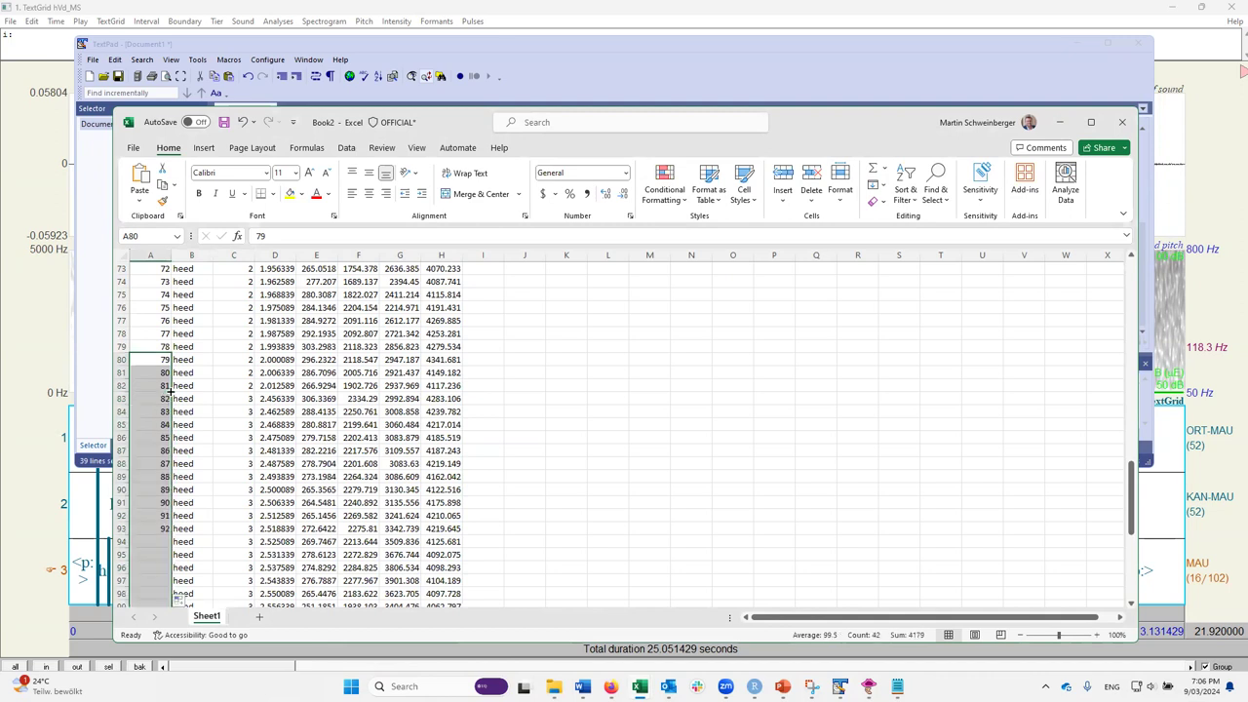
pyautogui.click(1077, 43)
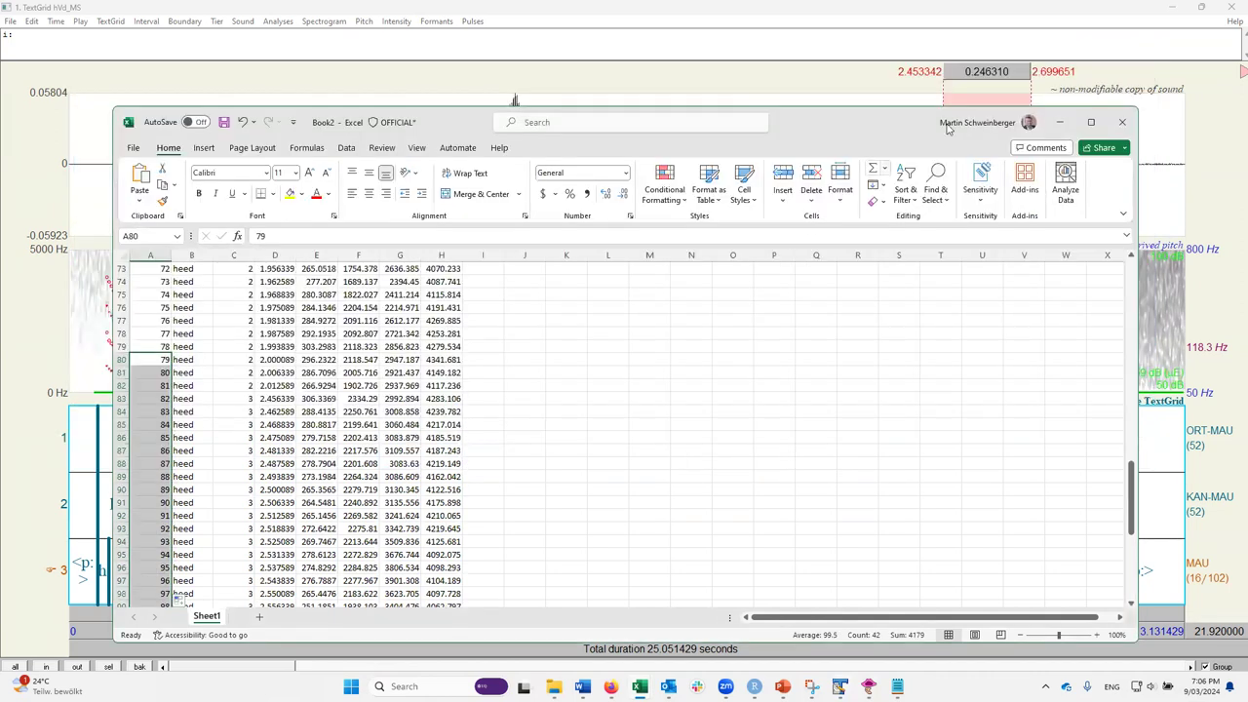
pyautogui.click(1058, 123)
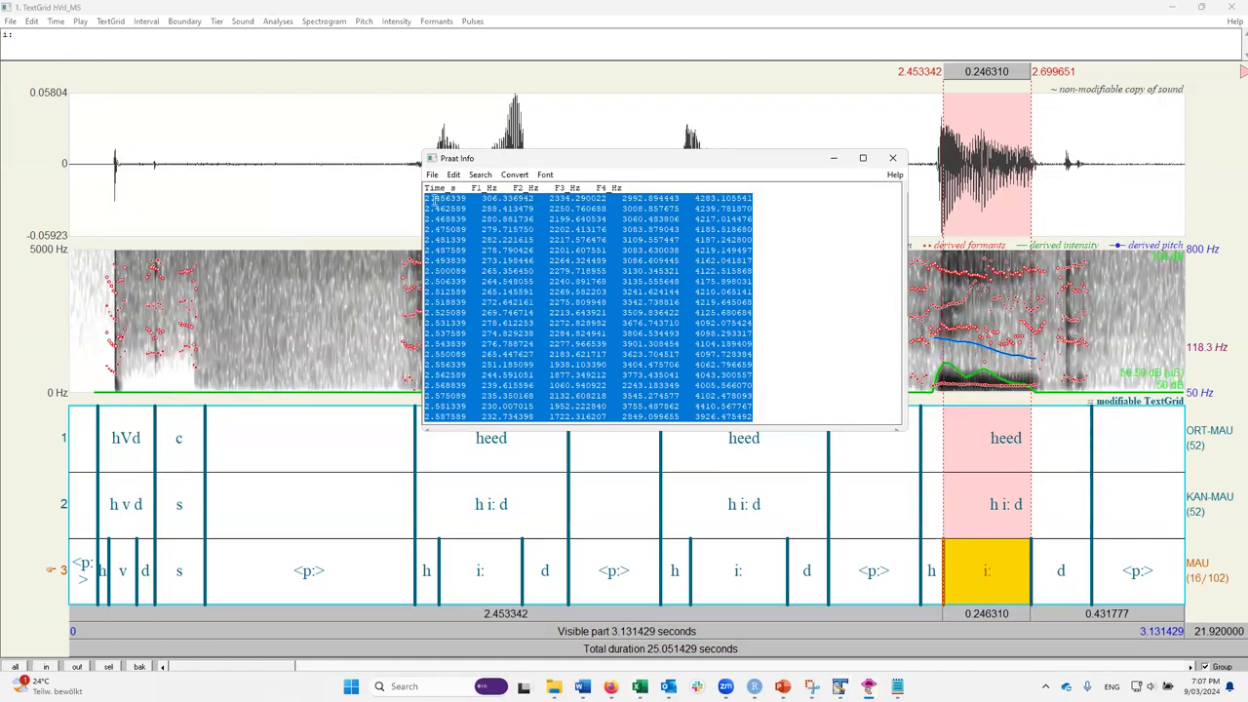
# Step: Examine the first and last time values in the formant listing of the third heed's vowel
pyautogui.moveTo(466, 198); pyautogui.dragTo(423, 199)
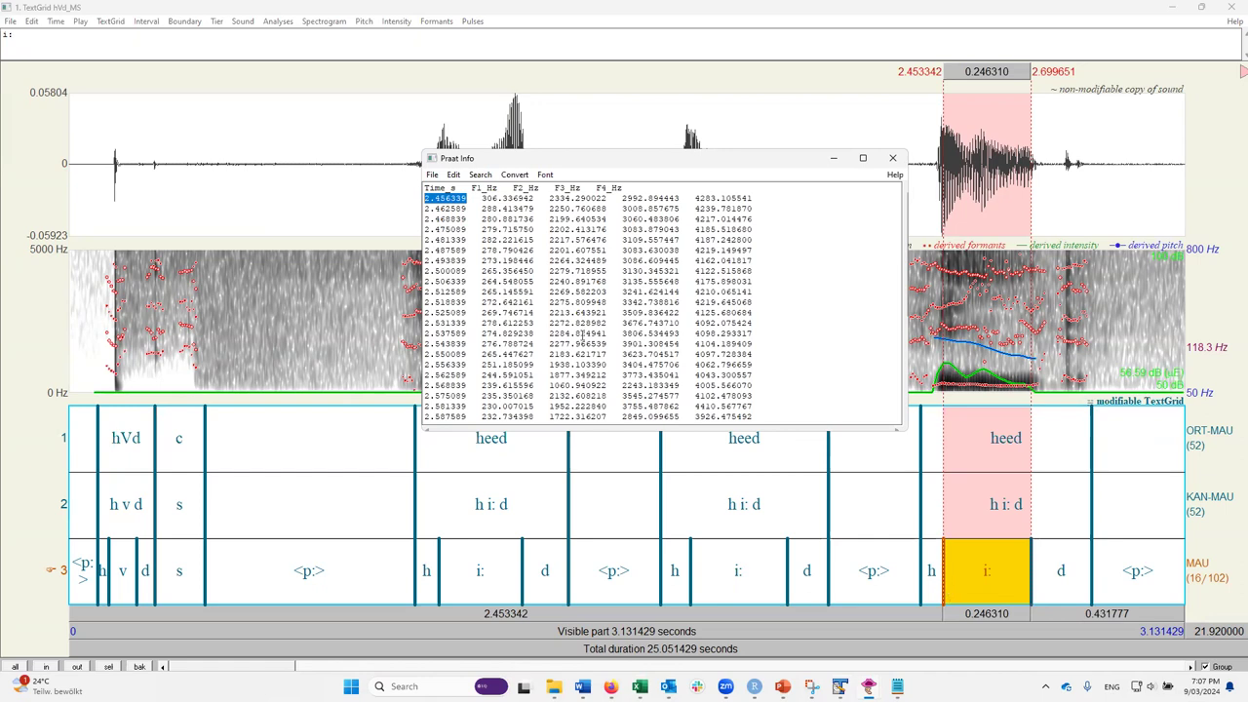
pyautogui.scroll(-6, 484, 394)
pyautogui.moveTo(470, 406); pyautogui.dragTo(423, 406)
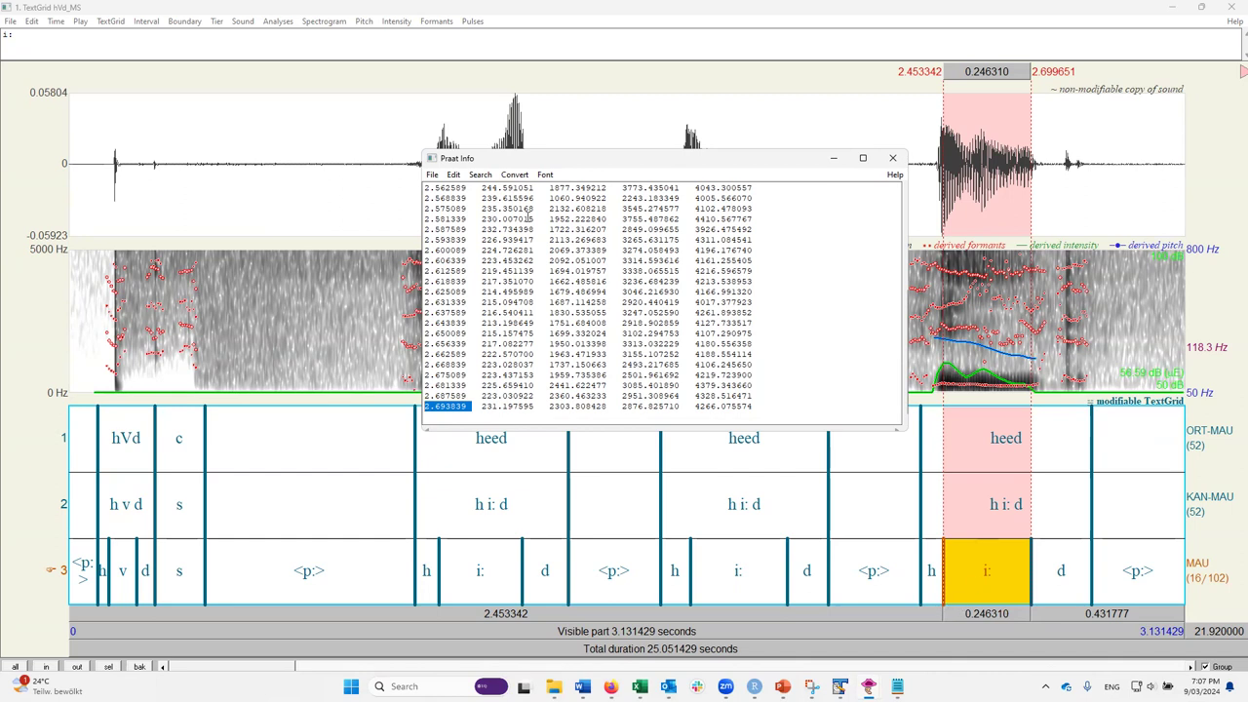
pyautogui.scroll(6, 521, 219)
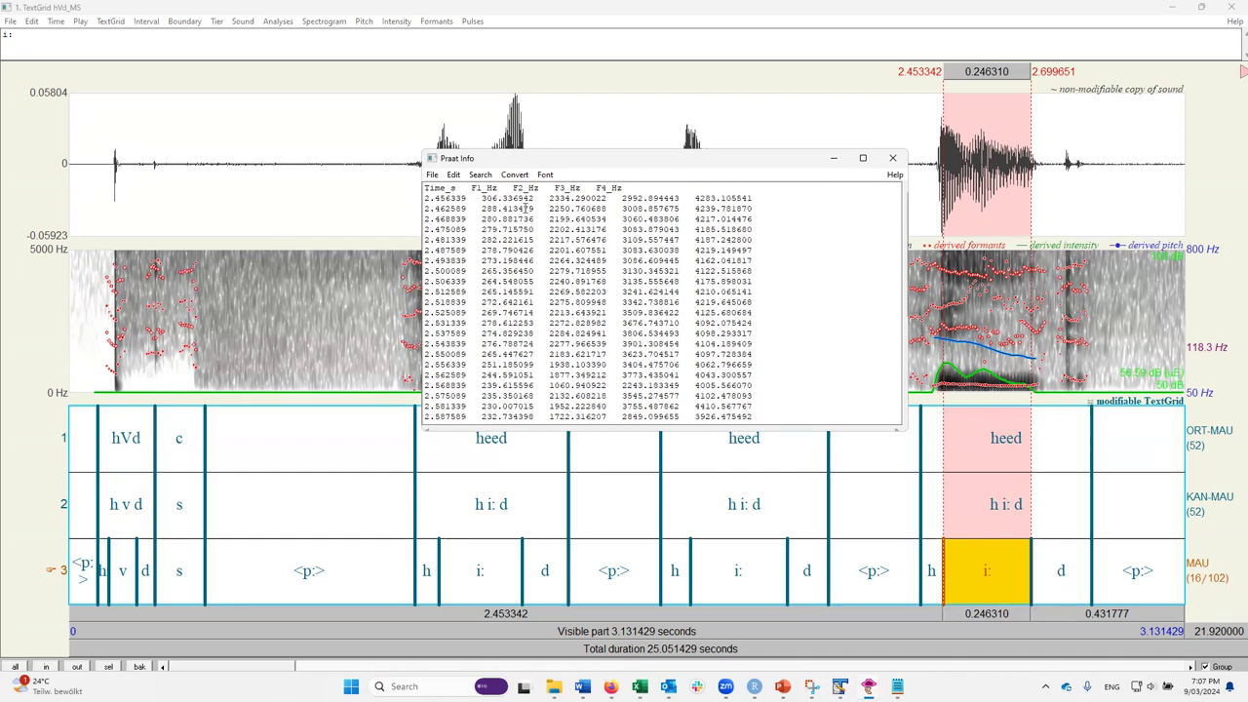
# Step: Switch to the Vowels.xlsx workbook in Excel, maximize it, and look through its formant rows from heed to whod
pyautogui.click(640, 686)
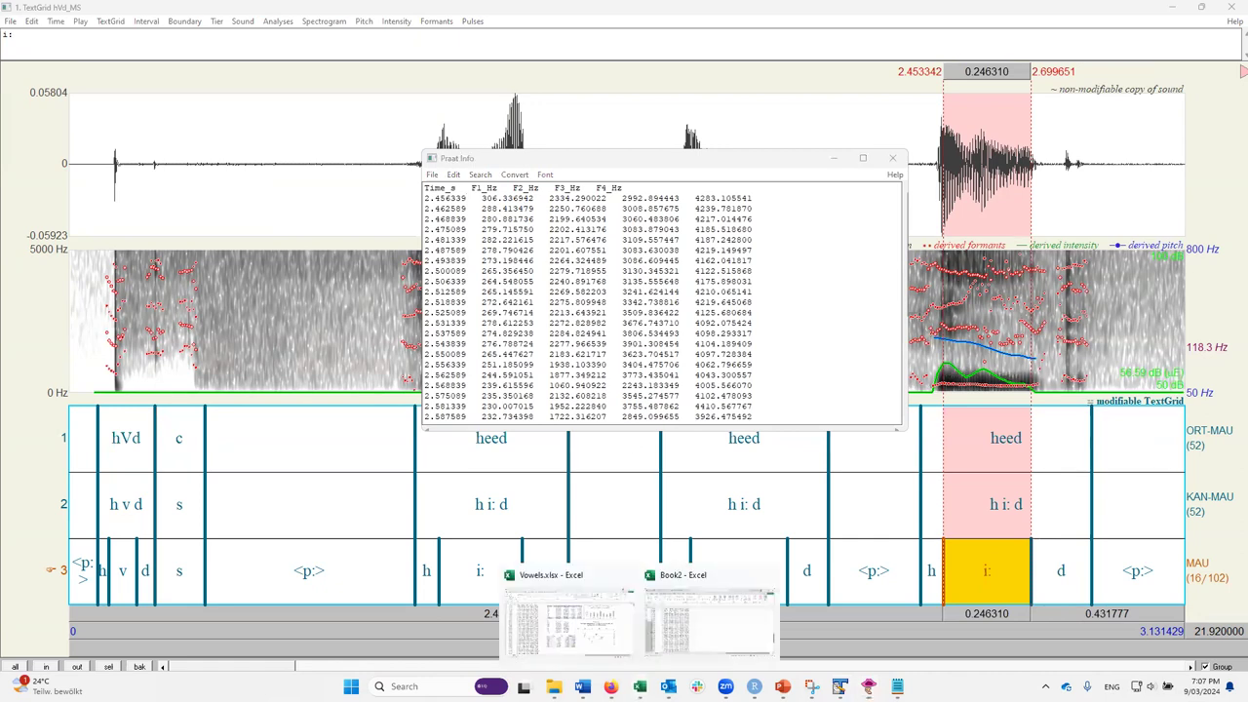
pyautogui.click(569, 636)
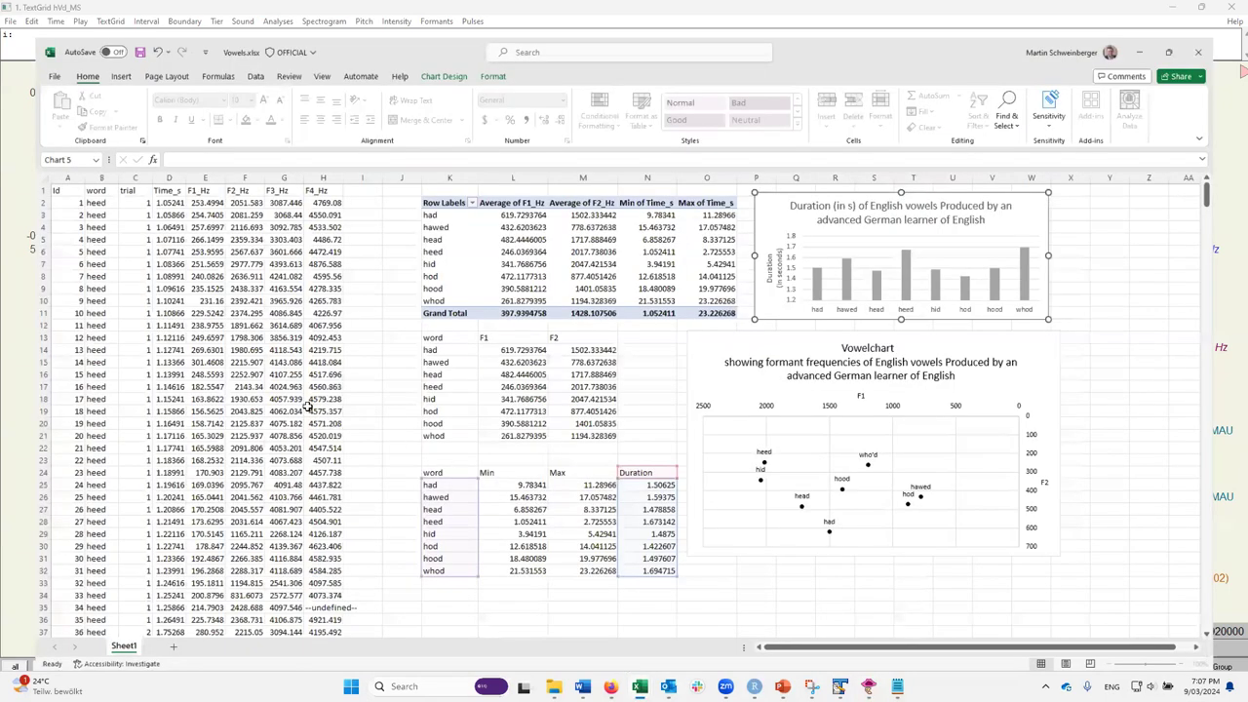
pyautogui.press('super+Up')
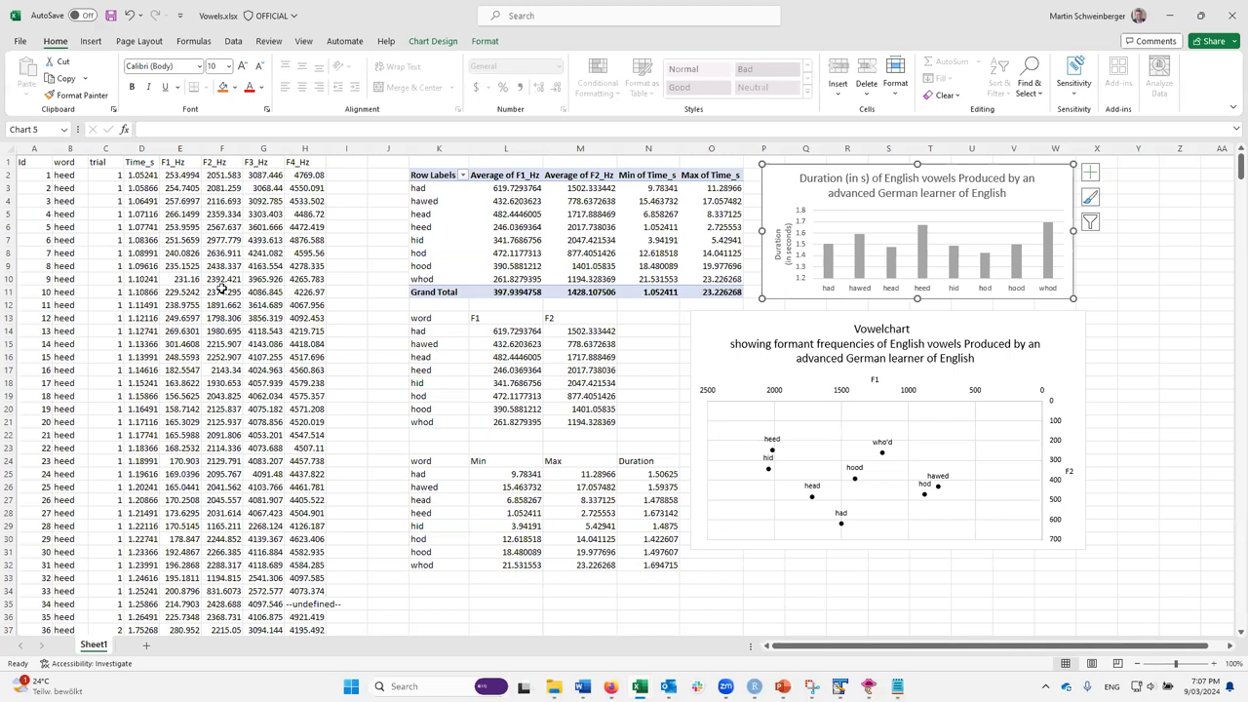
pyautogui.scroll(-20, 235, 297)
pyautogui.scroll(-20, 239, 302)
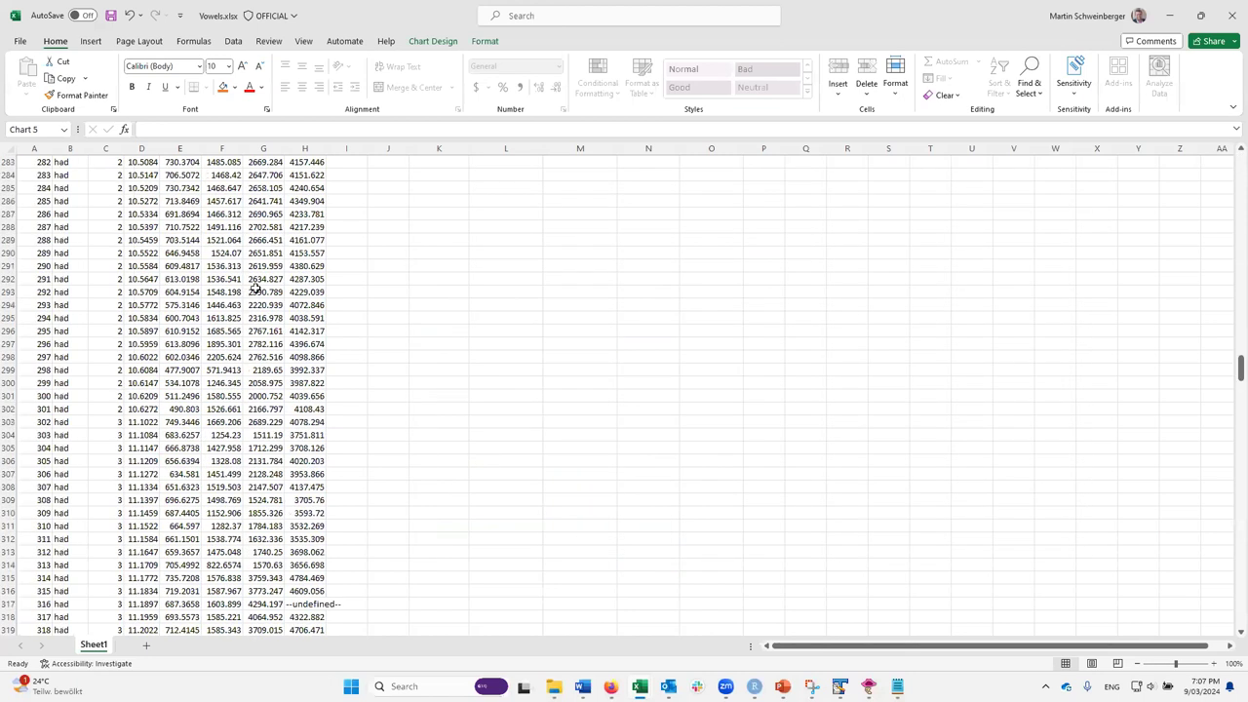
pyautogui.scroll(-20, 250, 298)
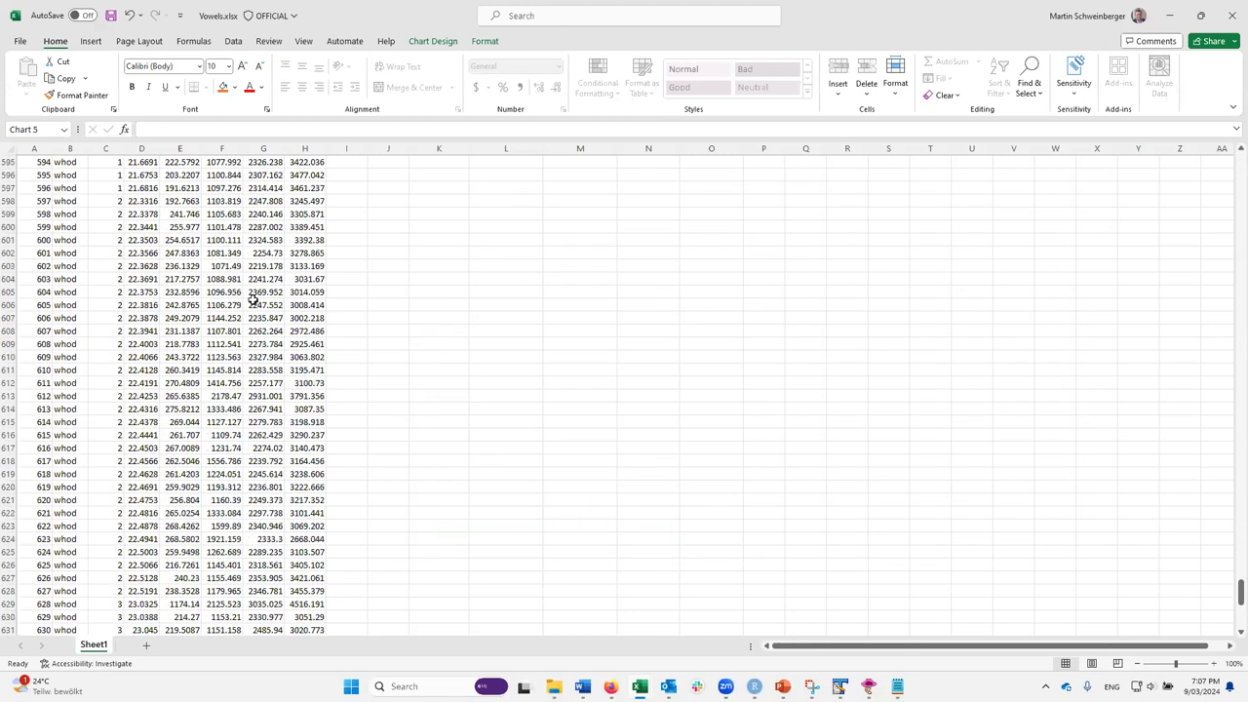
pyautogui.scroll(20, 260, 288)
pyautogui.scroll(20, 261, 284)
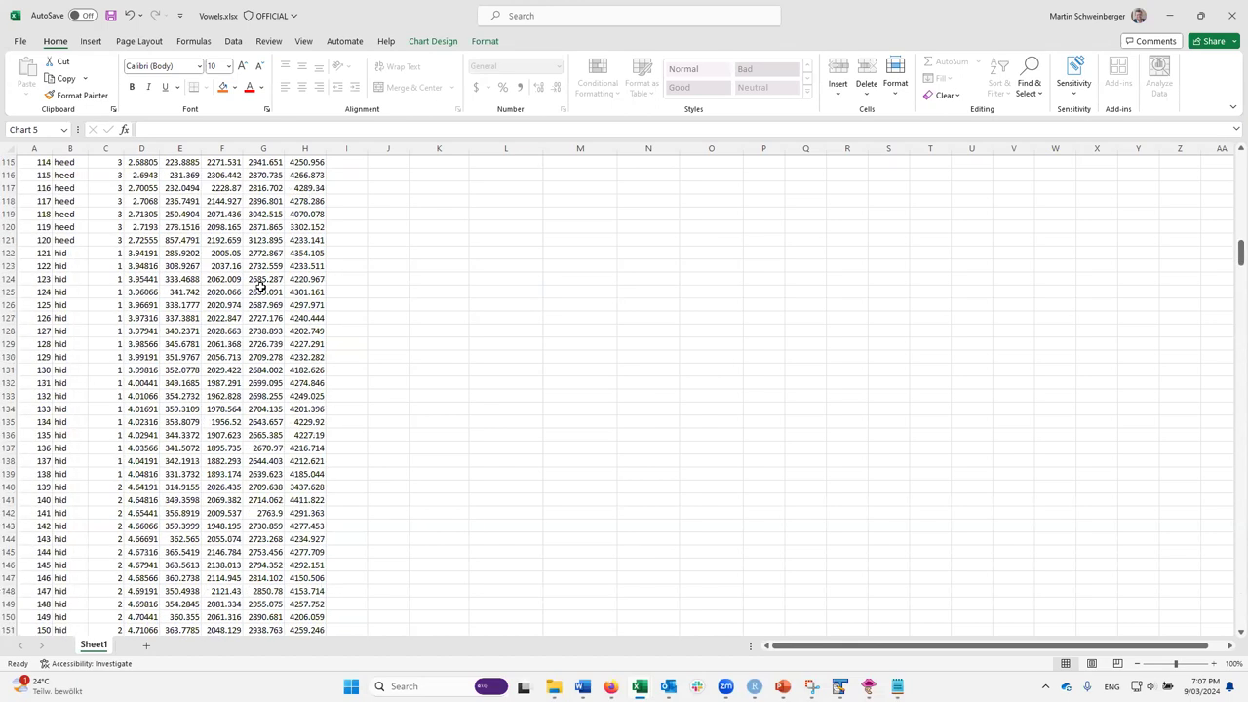
pyautogui.scroll(20, 260, 284)
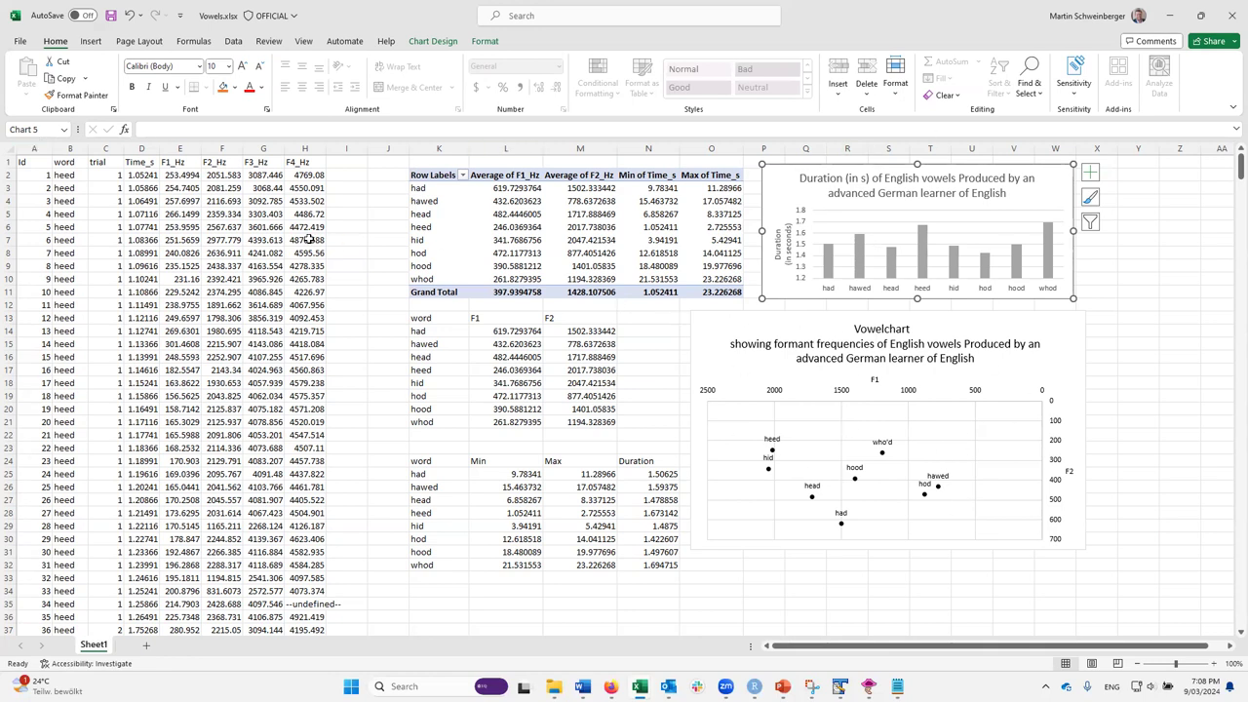
pyautogui.moveTo(34, 149); pyautogui.dragTo(305, 144)
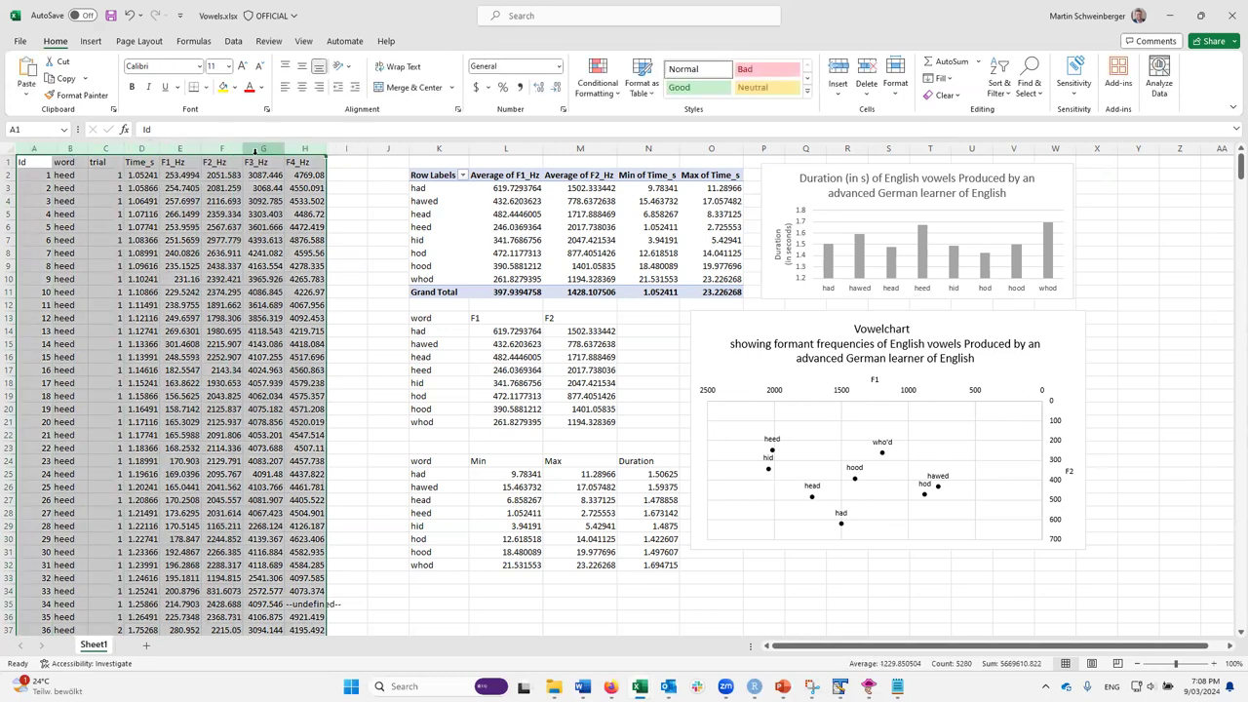
pyautogui.click(95, 43)
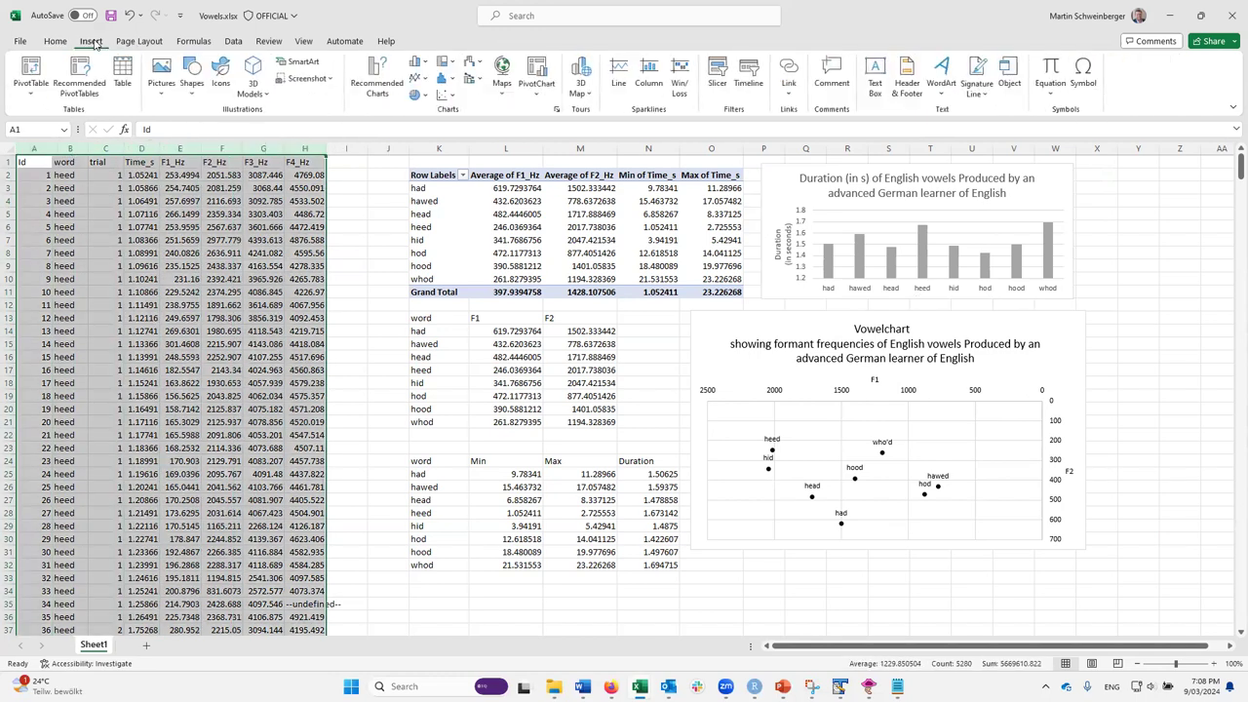
pyautogui.click(32, 88)
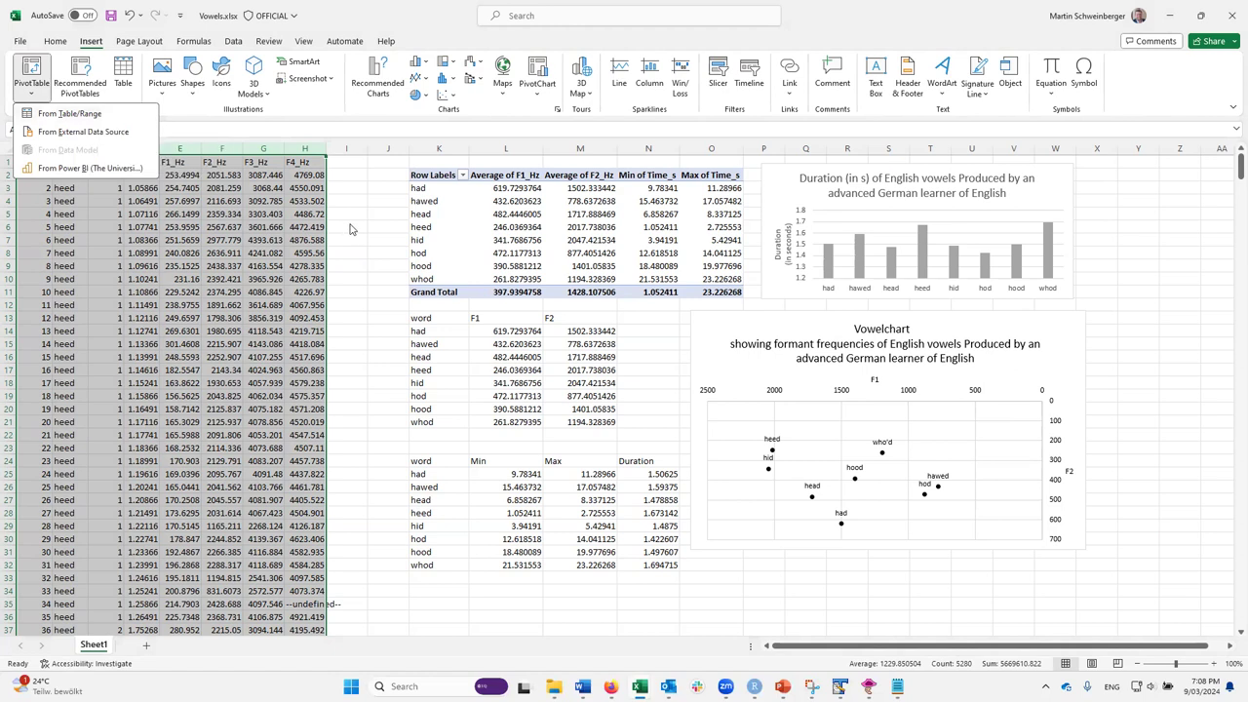
pyautogui.press('Escape')
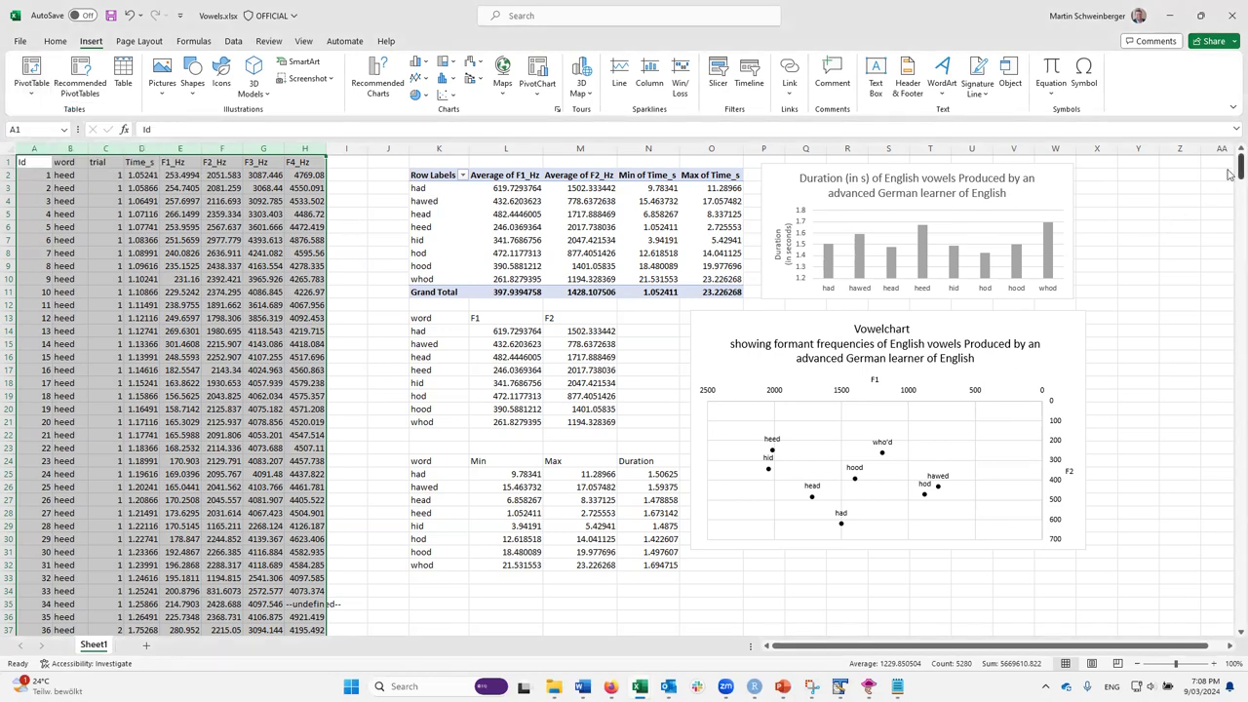
# Step: Select the data range A1:H660 and insert a PivotTable from it into the existing worksheet at K35
pyautogui.moveTo(1228, 173); pyautogui.dragTo(1231, 648)
pyautogui.scroll(-4, 424, 556)
pyautogui.moveTo(306, 474); pyautogui.dragTo(5, 5)
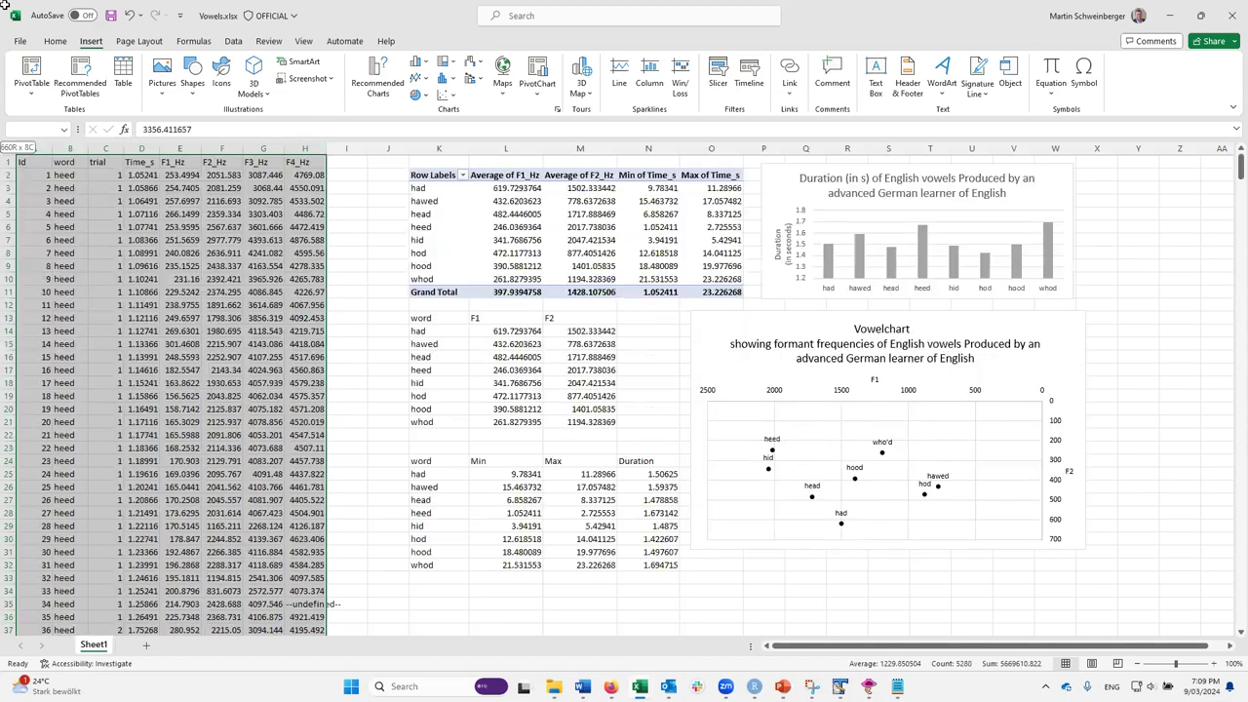
pyautogui.click(36, 85)
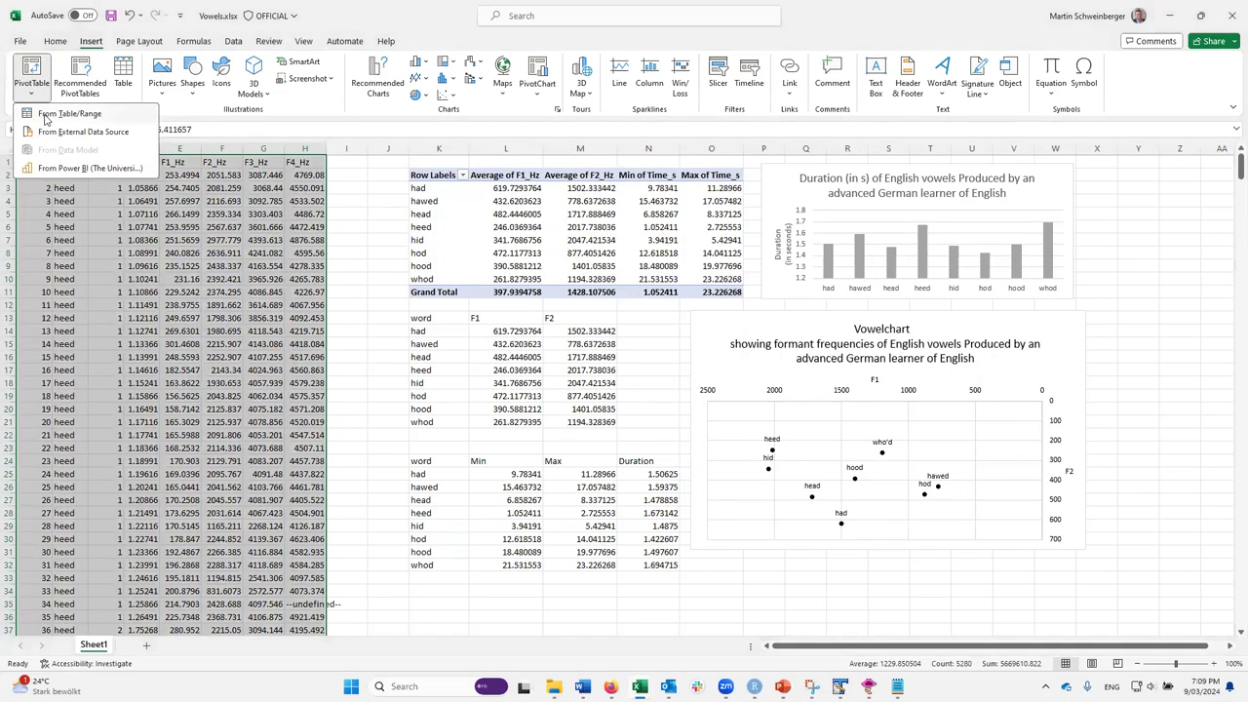
pyautogui.click(44, 115)
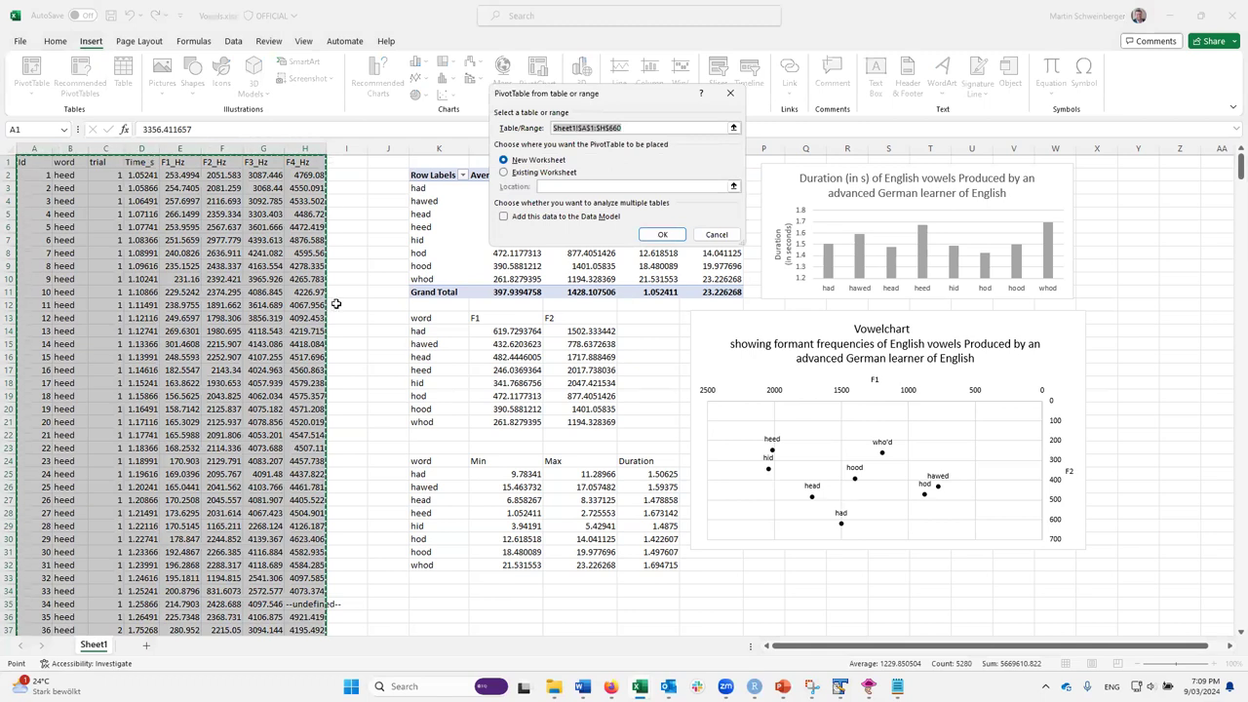
pyautogui.click(540, 172)
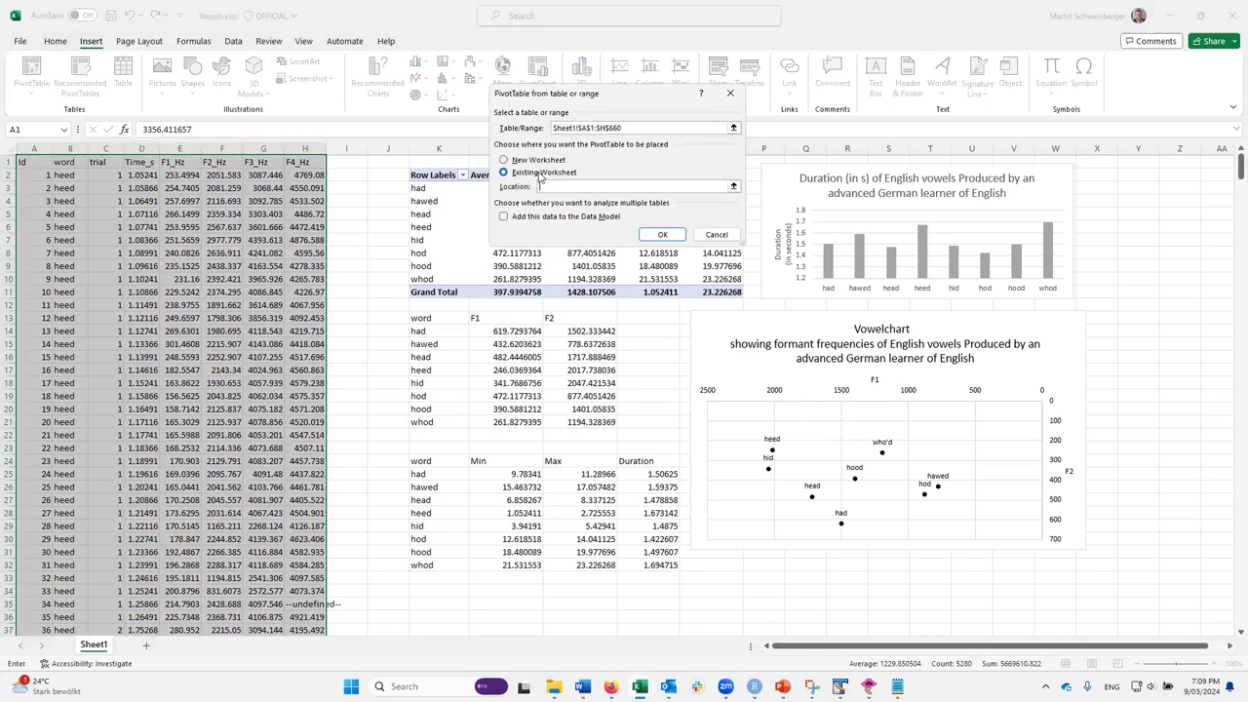
pyautogui.click(437, 604)
pyautogui.click(663, 234)
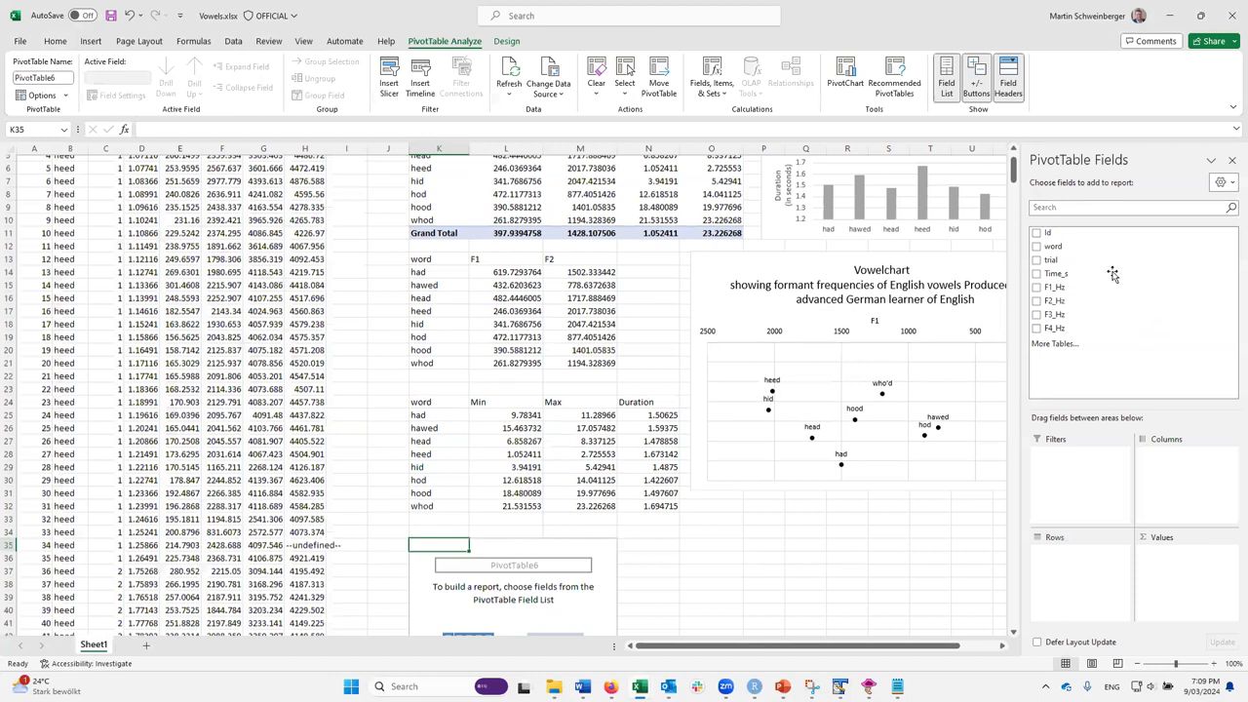
# Step: Use word as the PivotTable's rows and add F1_Hz to the values, summarized by Average
pyautogui.moveTo(1067, 245); pyautogui.dragTo(1073, 591)
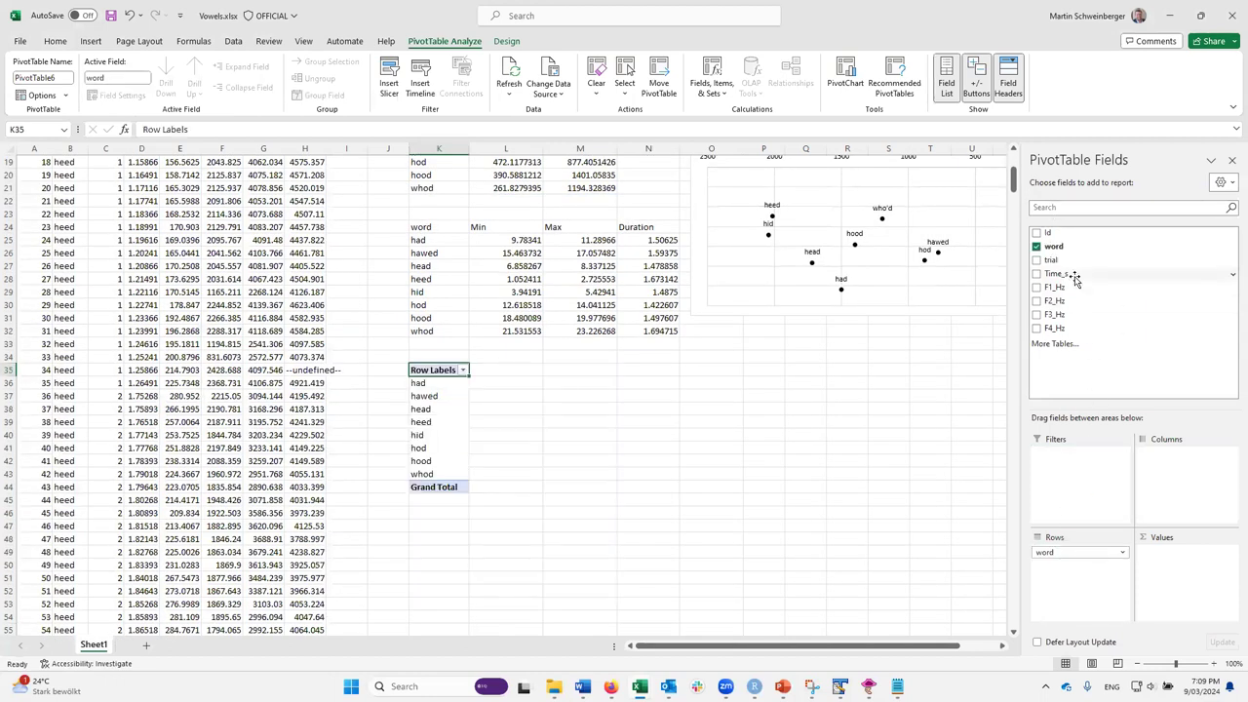
pyautogui.moveTo(1061, 287); pyautogui.dragTo(1189, 563)
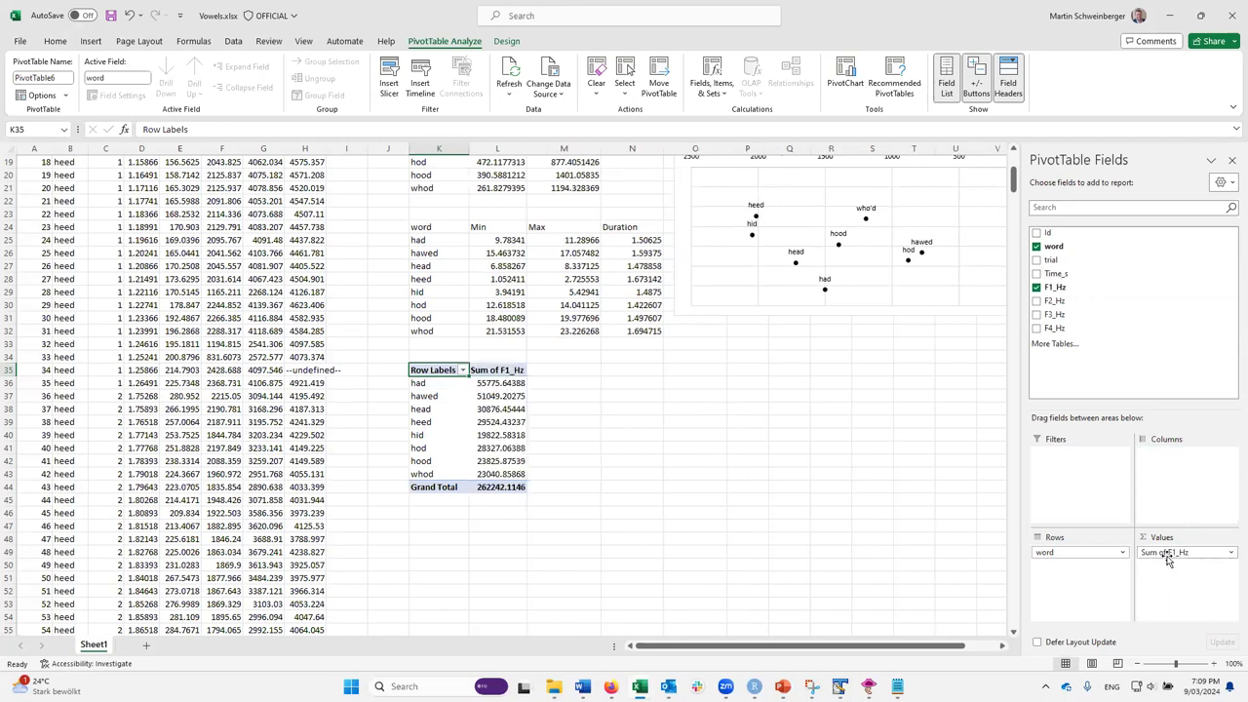
pyautogui.click(1229, 554)
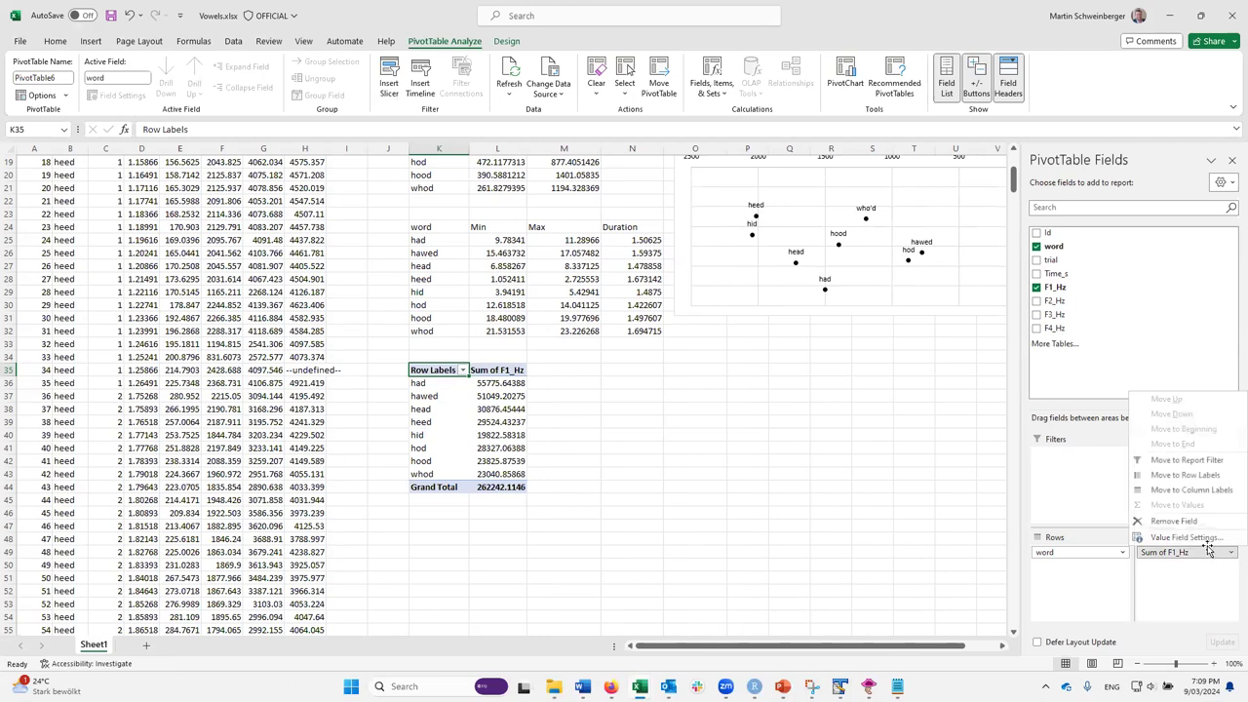
pyautogui.click(1194, 539)
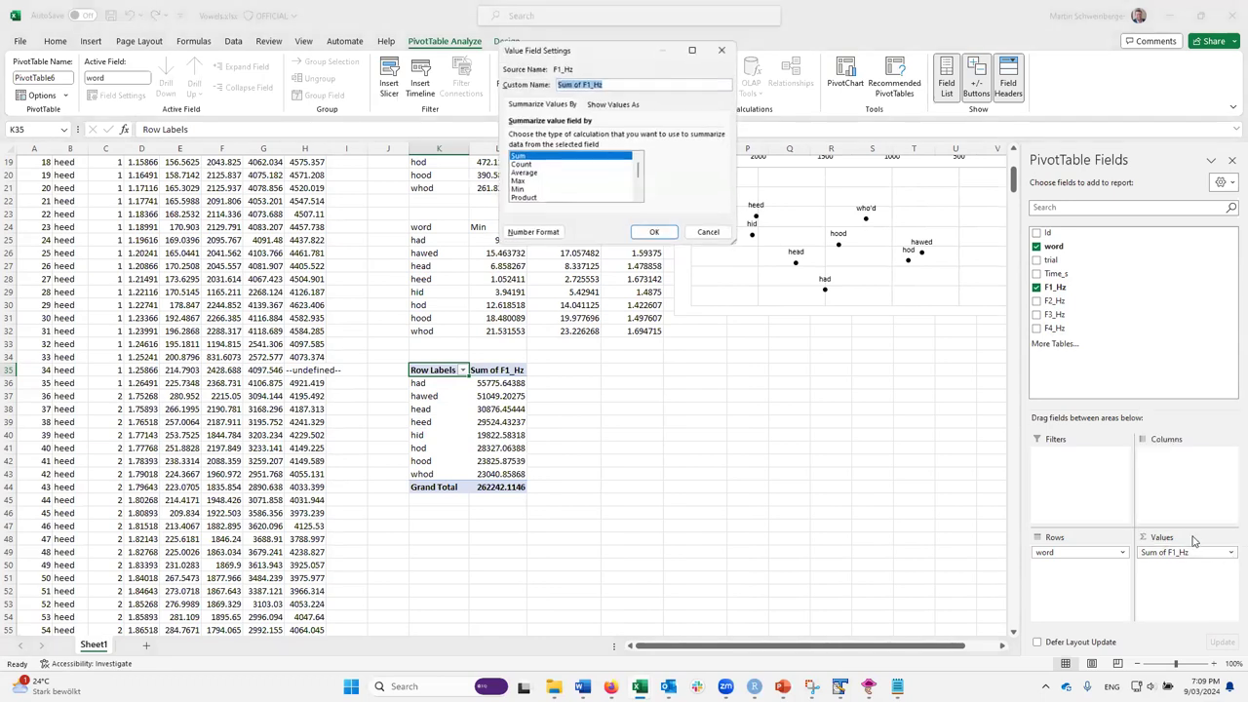
pyautogui.click(535, 173)
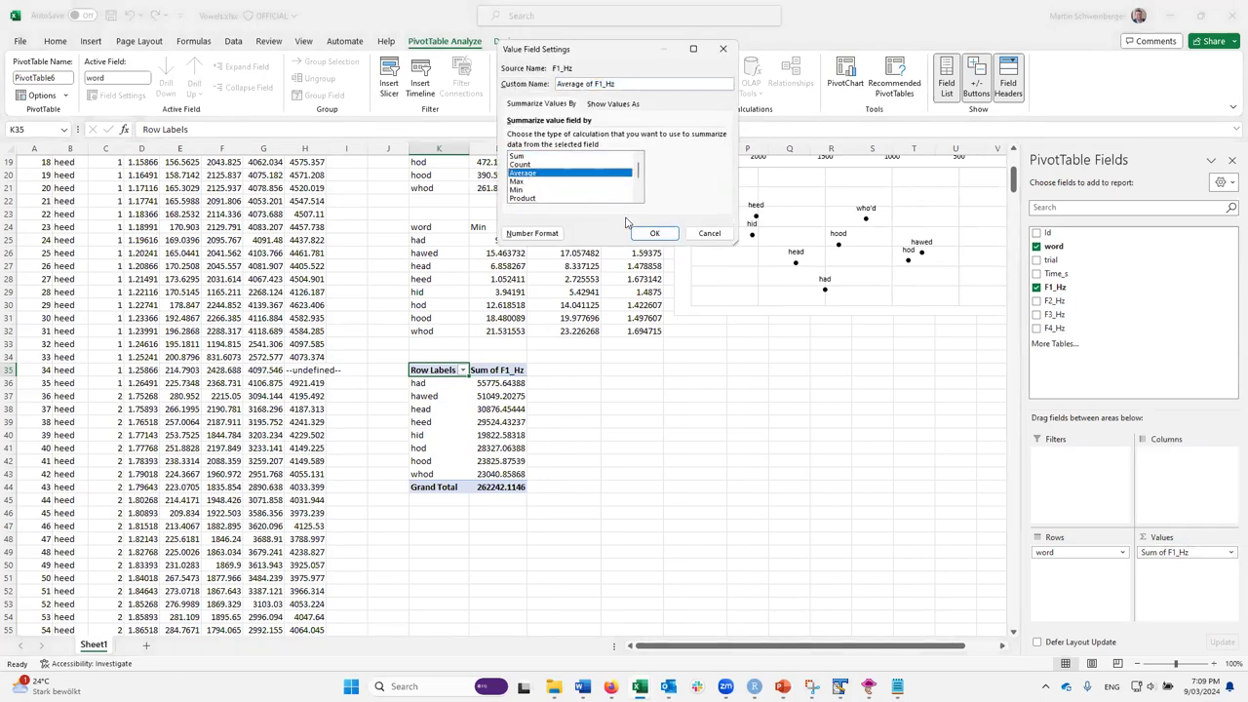
pyautogui.click(654, 233)
# Step: Add F2_Hz to the PivotTable's values and summarize it by Average
pyautogui.moveTo(1071, 302); pyautogui.dragTo(1178, 575)
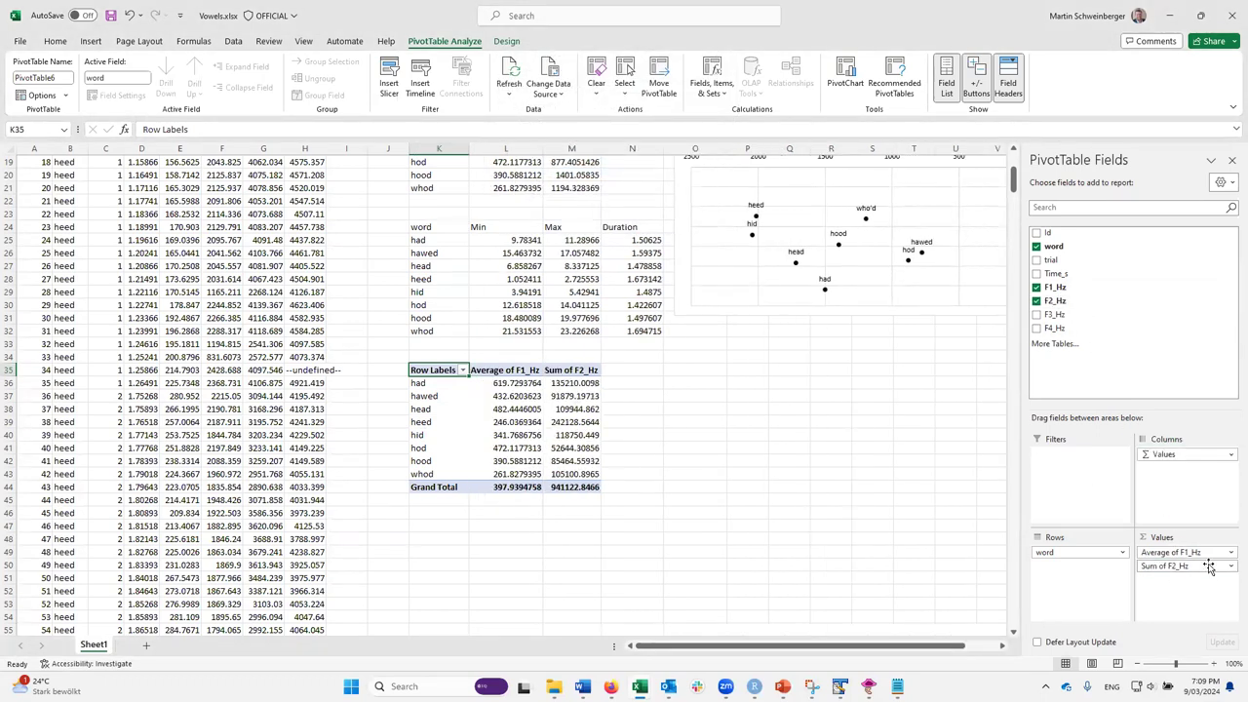
pyautogui.click(1229, 566)
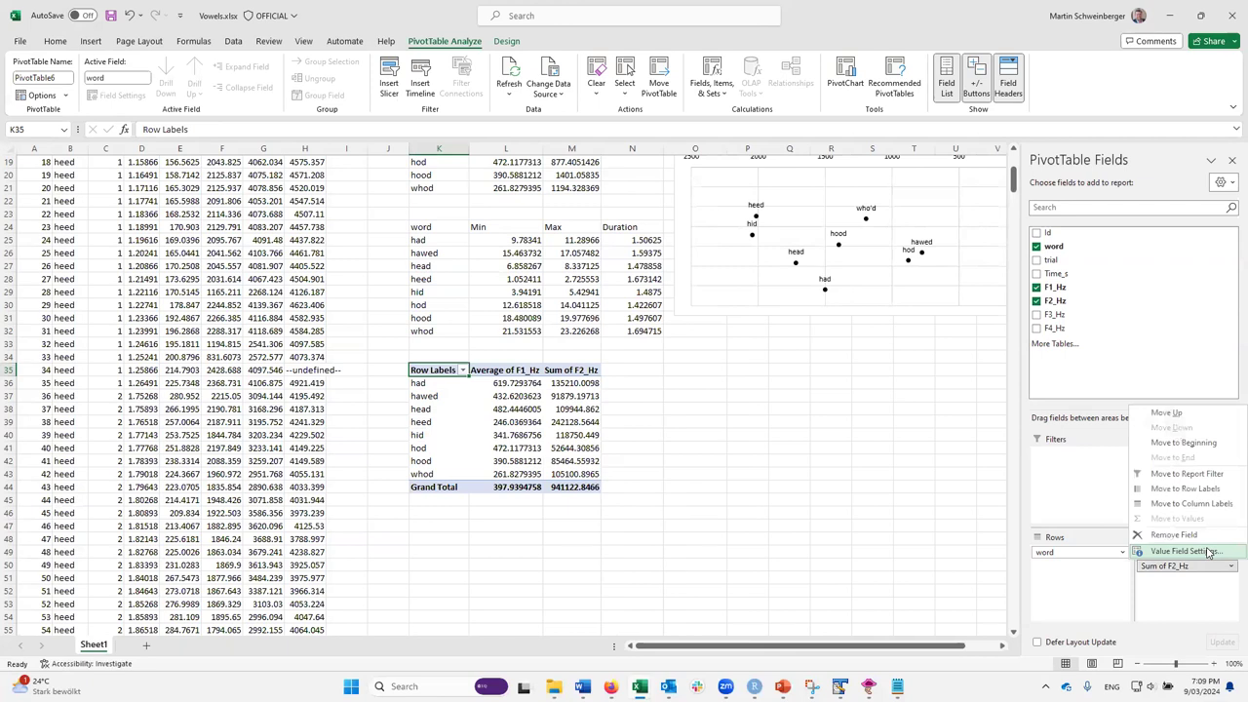
pyautogui.click(1209, 552)
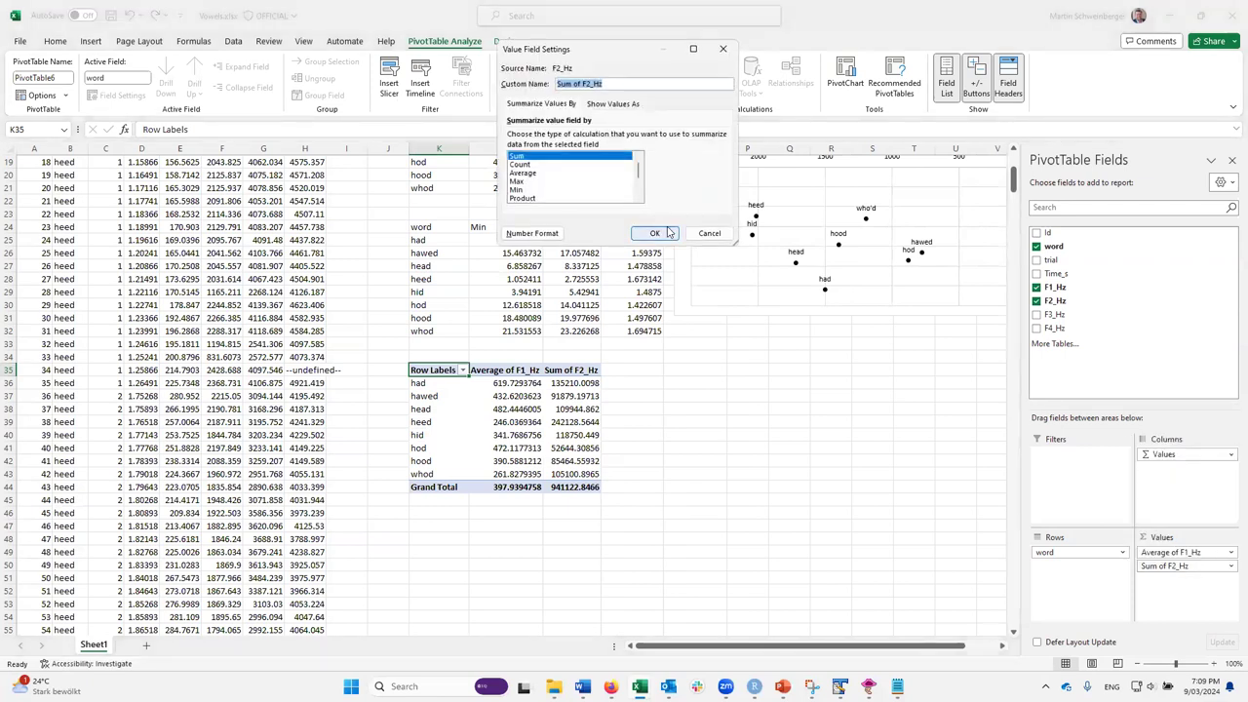
pyautogui.click(544, 173)
pyautogui.click(652, 233)
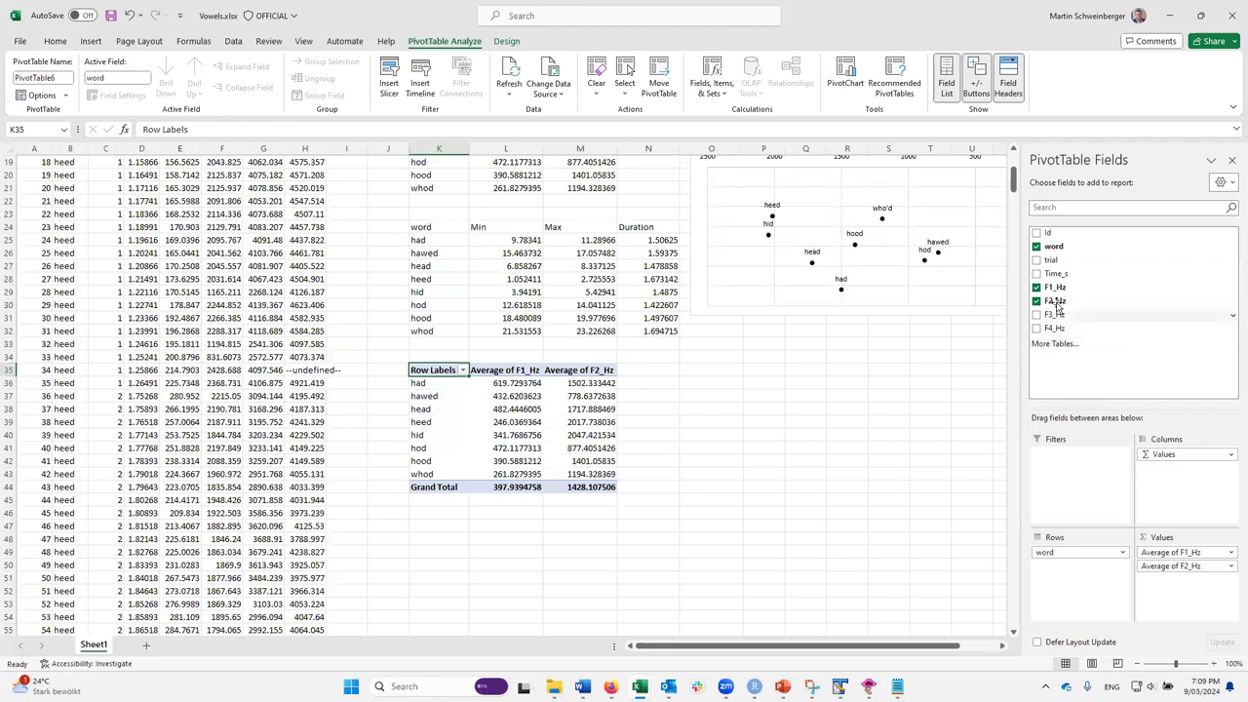
# Step: Add Time_s to the PivotTable's values and summarize it by Min
pyautogui.moveTo(1057, 274); pyautogui.dragTo(1175, 595)
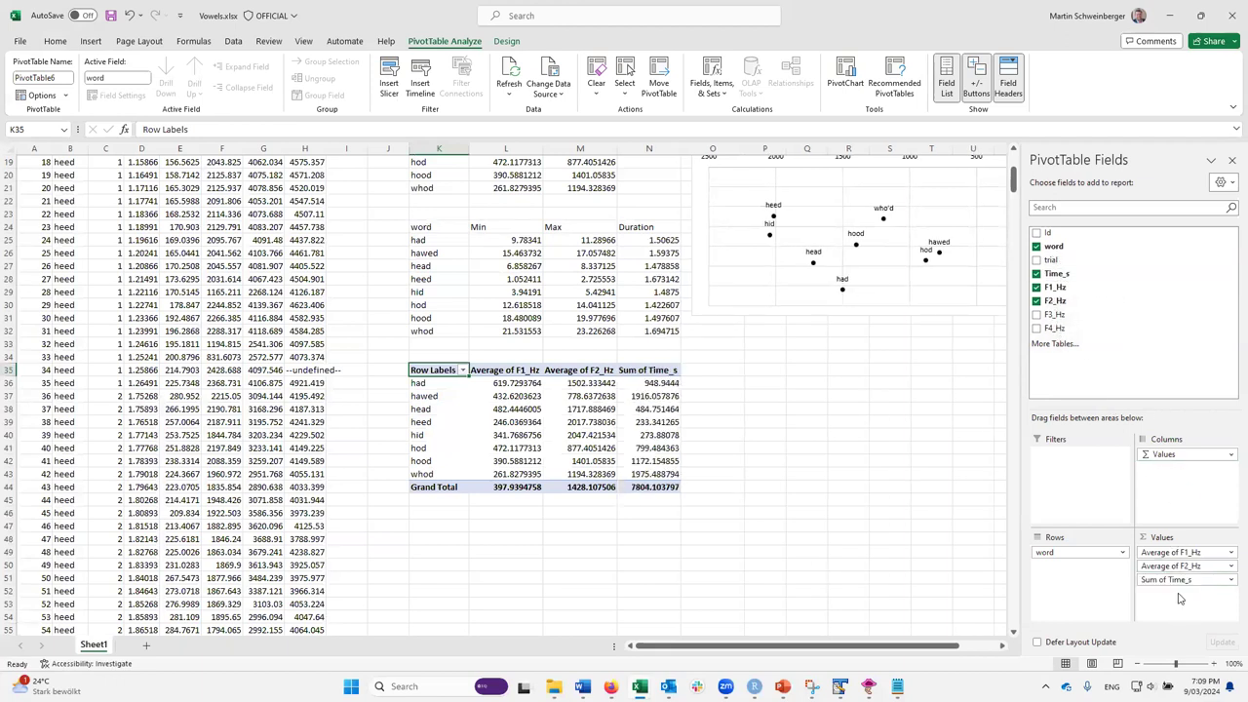
pyautogui.click(1230, 581)
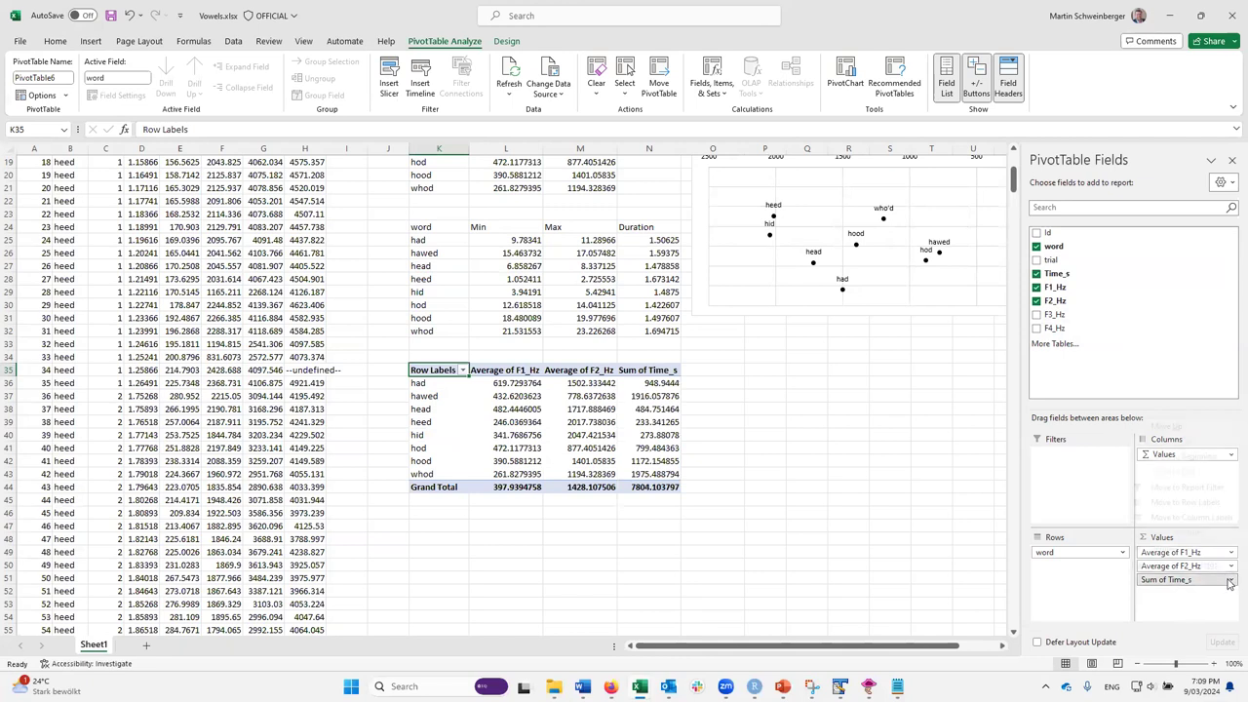
pyautogui.click(1210, 573)
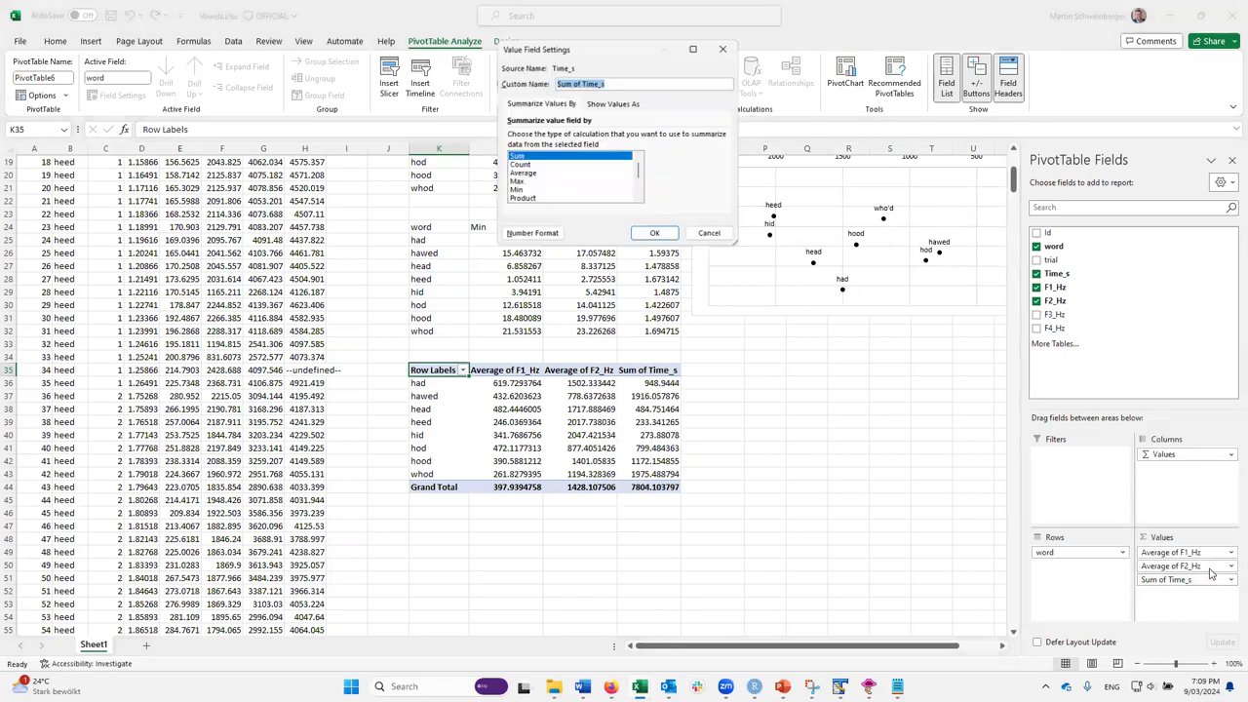
pyautogui.click(523, 190)
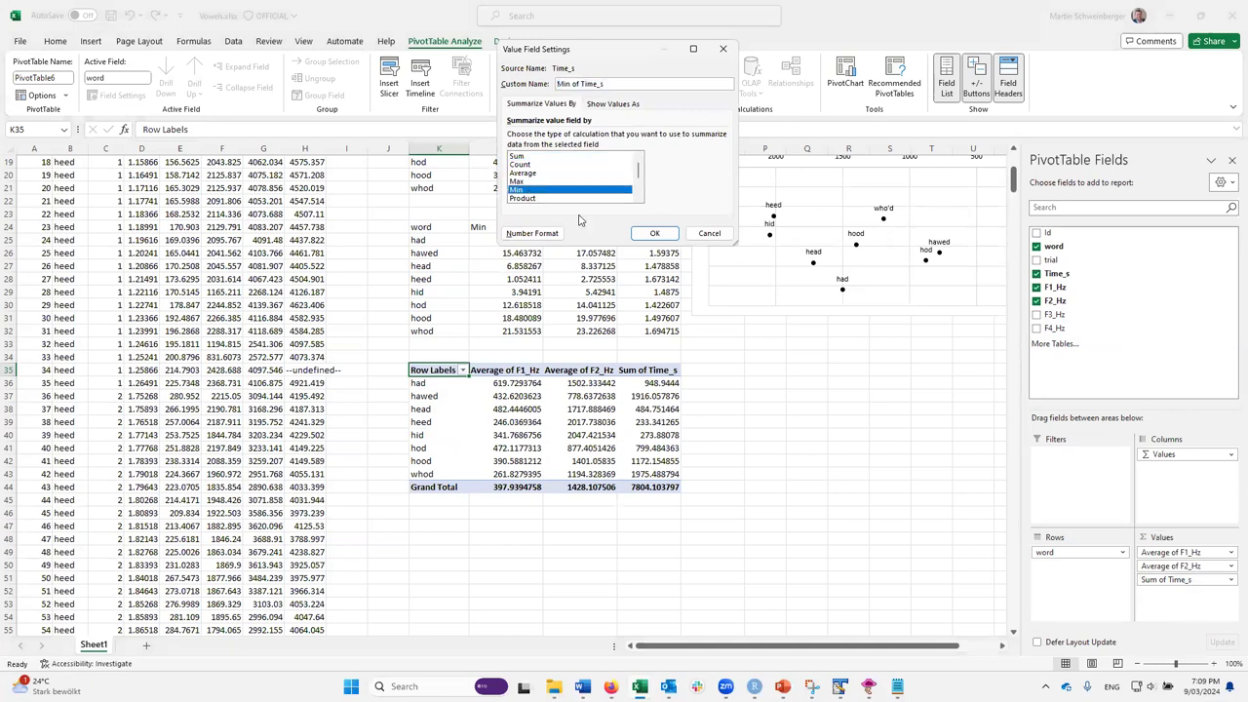
pyautogui.click(654, 233)
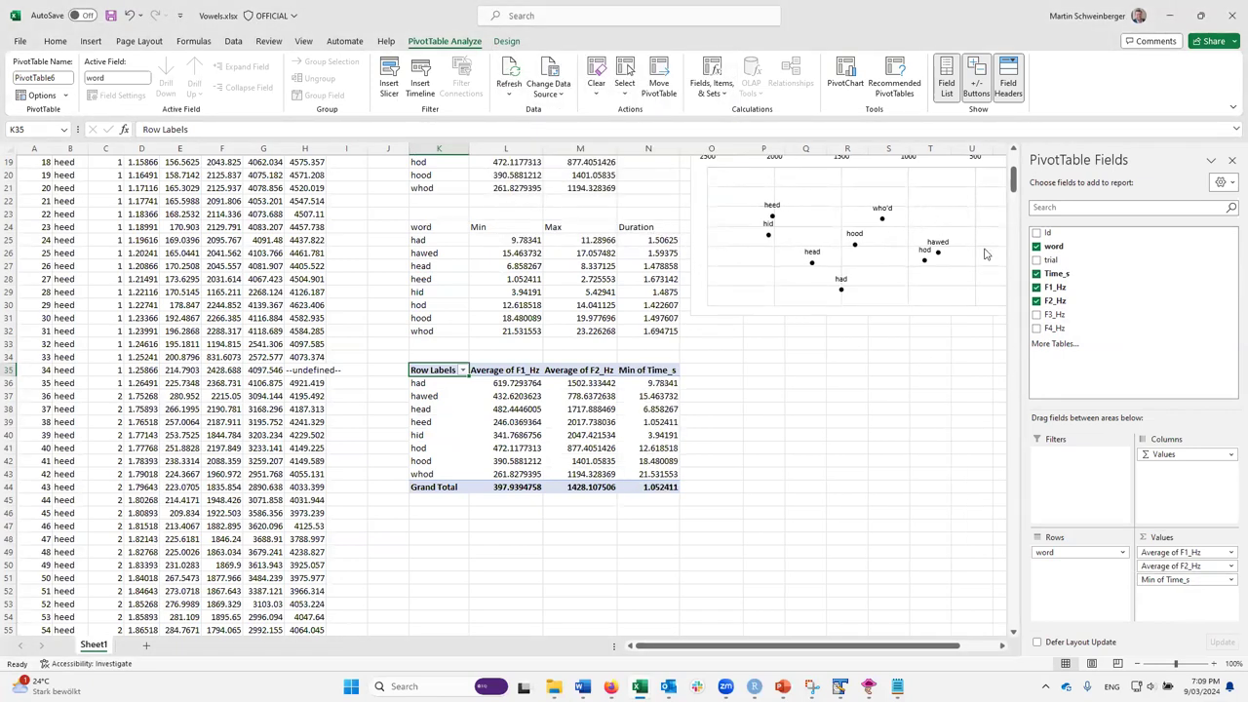
# Step: Add Time_s to the PivotTable's values a second time and summarize it by Max
pyautogui.moveTo(1058, 274); pyautogui.dragTo(1166, 610)
pyautogui.click(1231, 594)
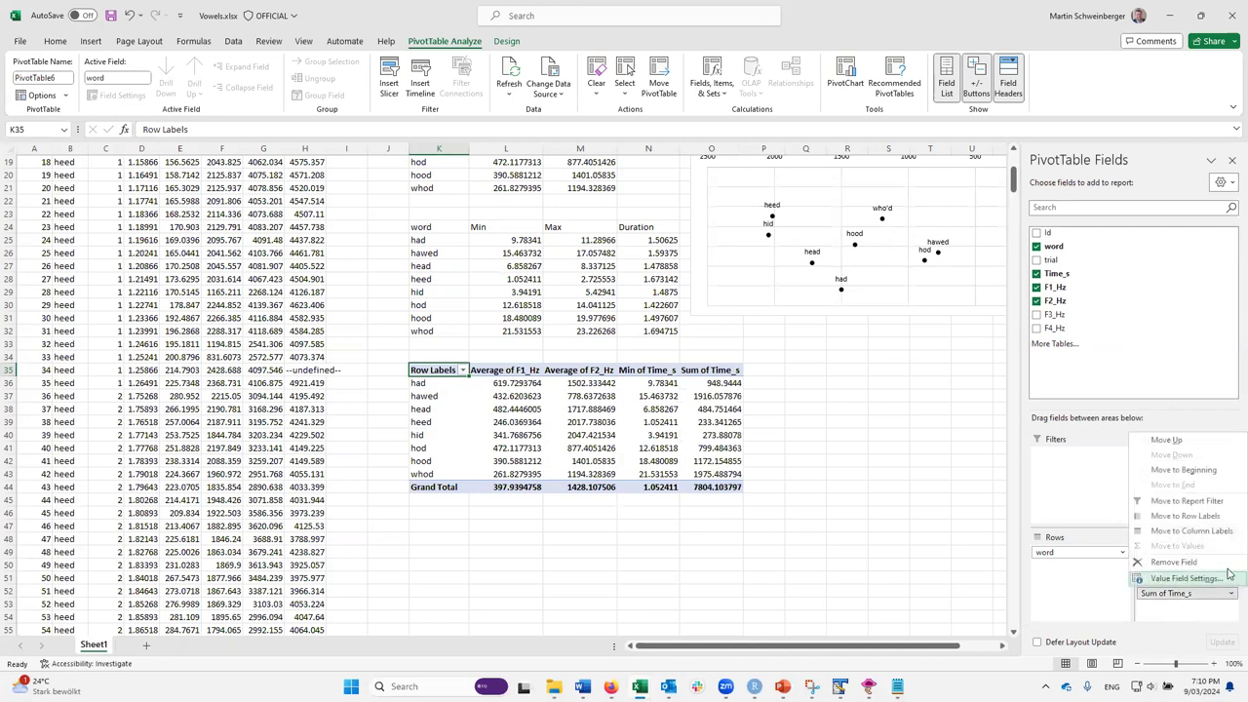
pyautogui.click(1202, 579)
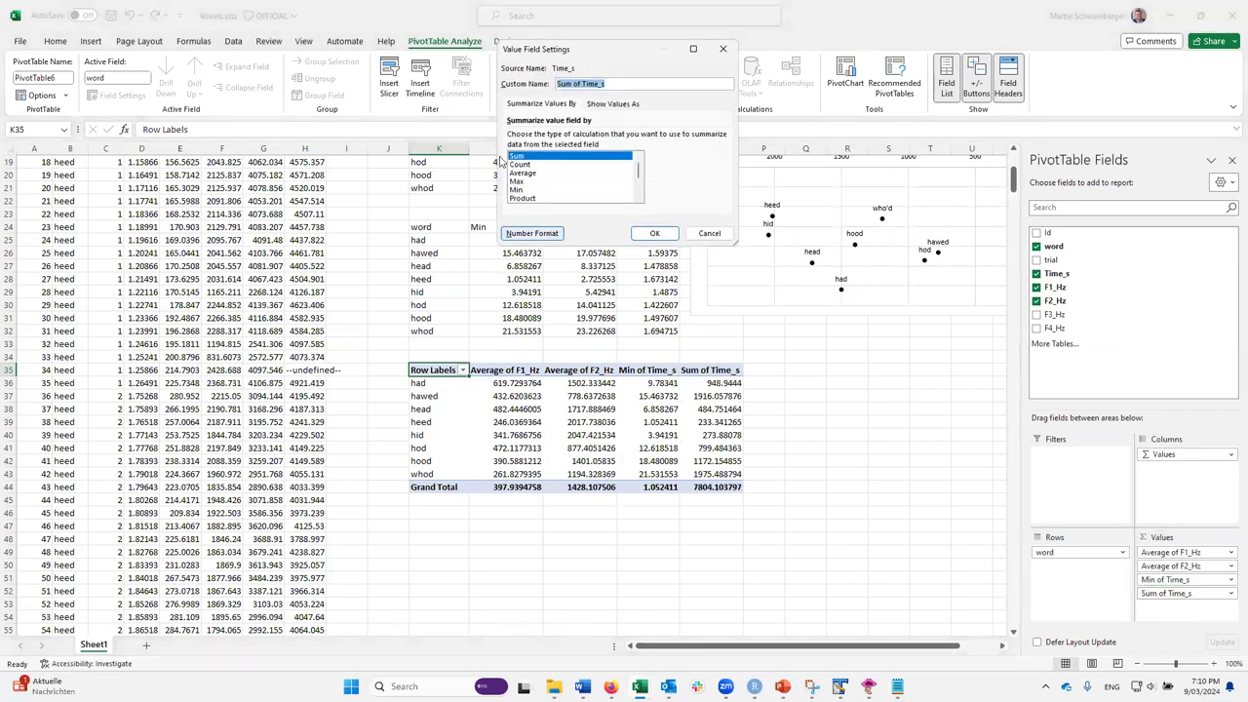
pyautogui.click(523, 181)
pyautogui.click(654, 235)
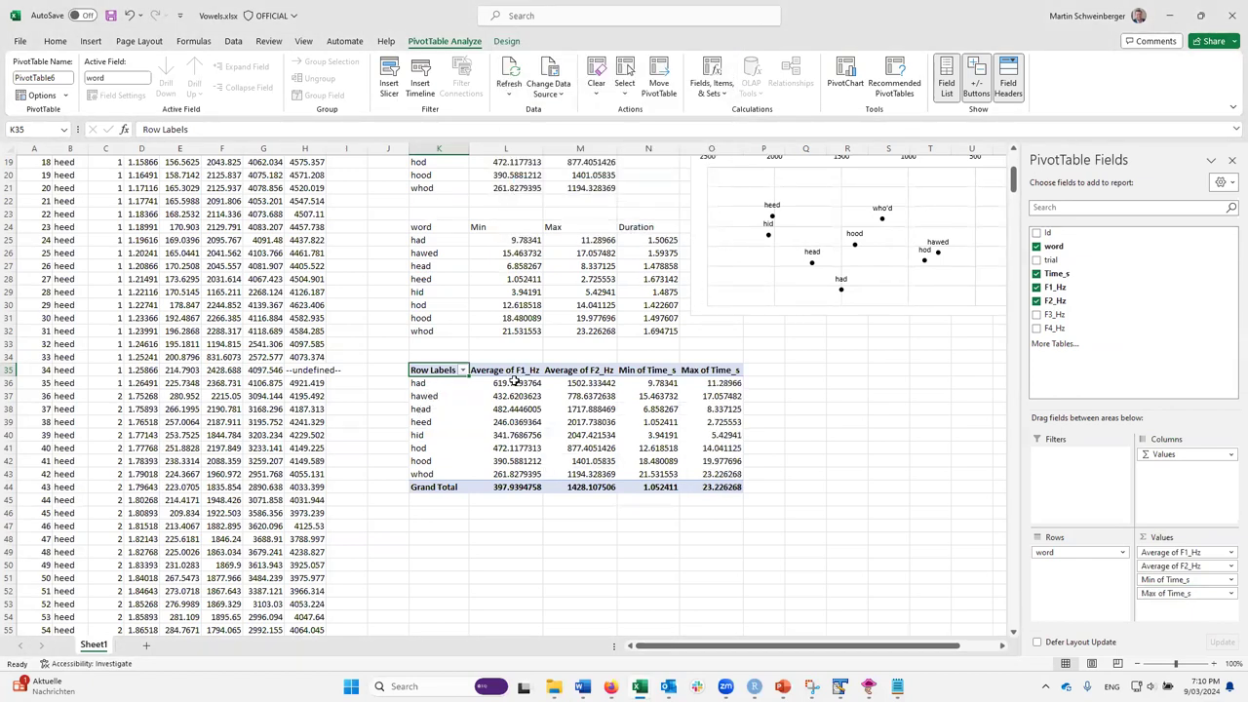
# Step: Copy the PivotTable's word rows K36:O43 without the grand total and paste them as values at K47
pyautogui.moveTo(504, 383)
pyautogui.click(417, 382)
pyautogui.moveTo(426, 383); pyautogui.dragTo(497, 474)
pyautogui.rightClick(509, 430)
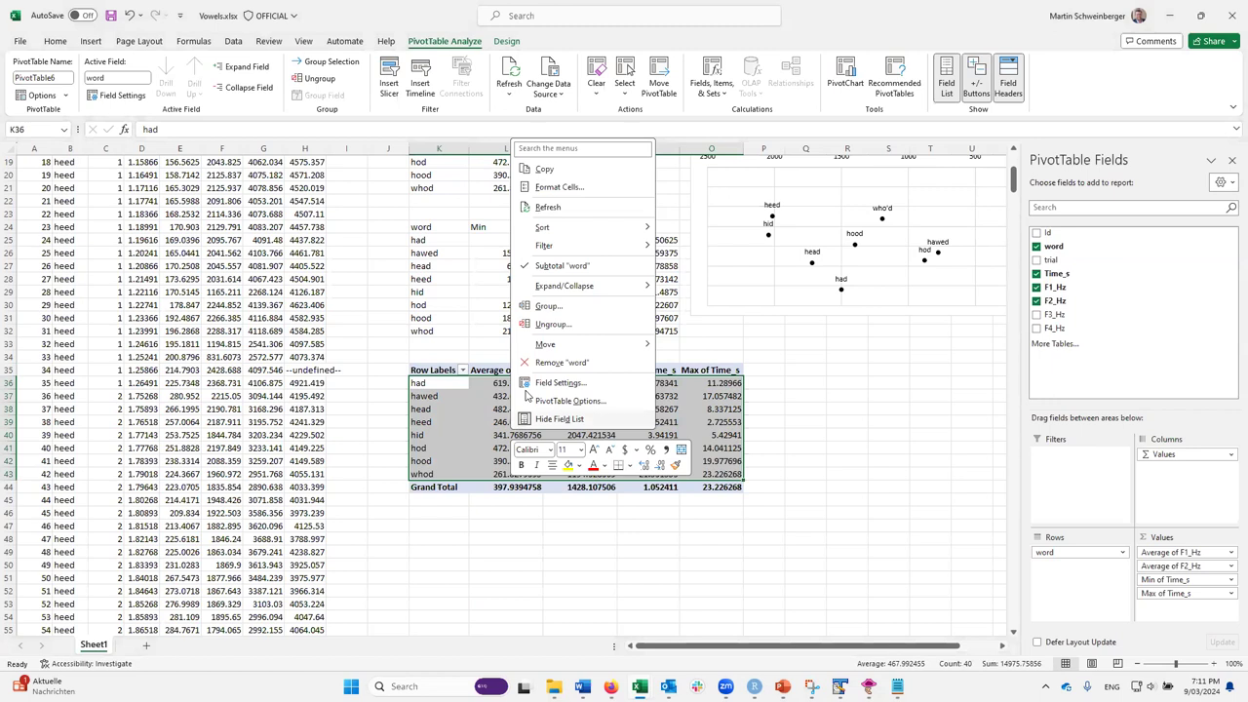
pyautogui.click(546, 171)
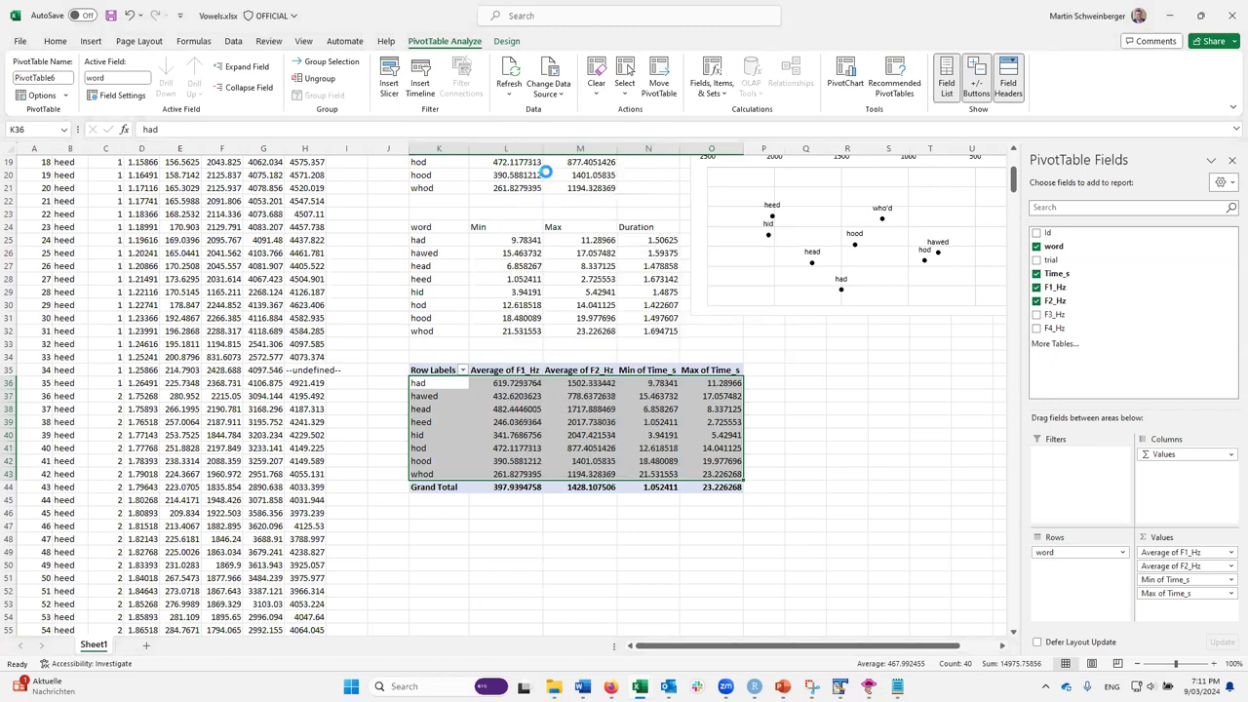
pyautogui.click(455, 525)
pyautogui.rightClick(455, 527)
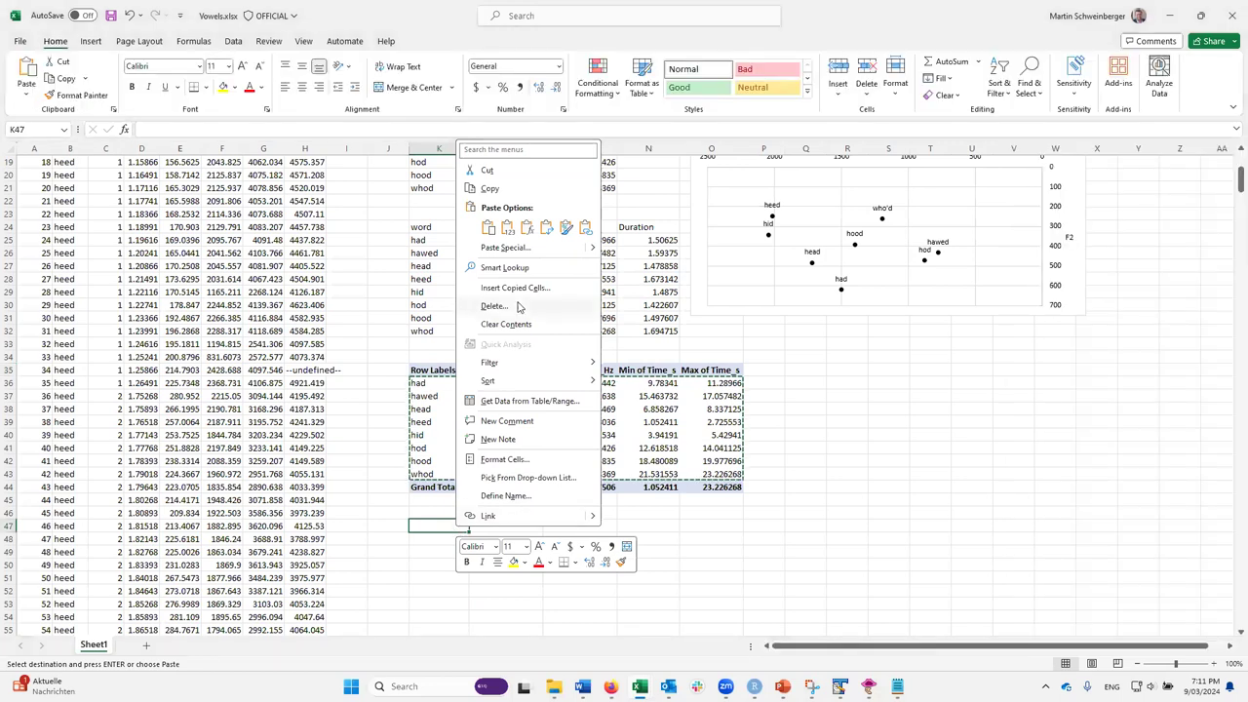
pyautogui.click(508, 226)
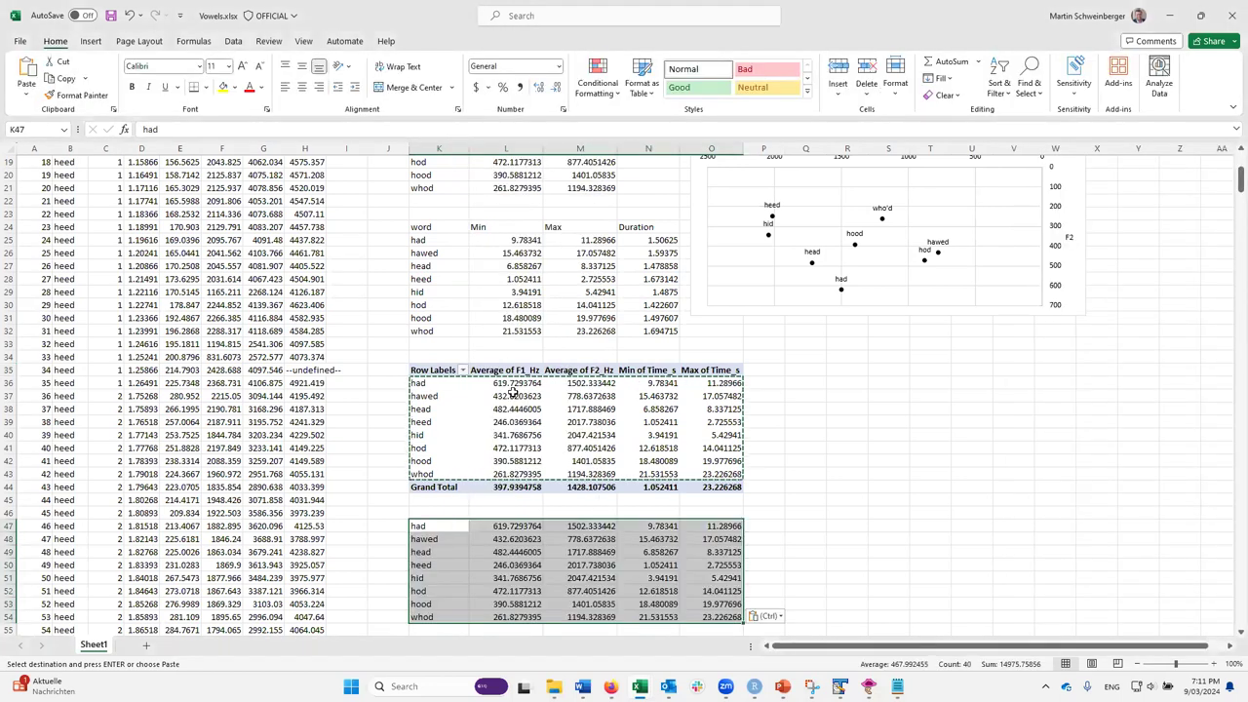
# Step: Enter the column headings F1, F2, Min, Max and Duration in L46:P46 above the pasted values
pyautogui.click(503, 512)
pyautogui.press('Escape')
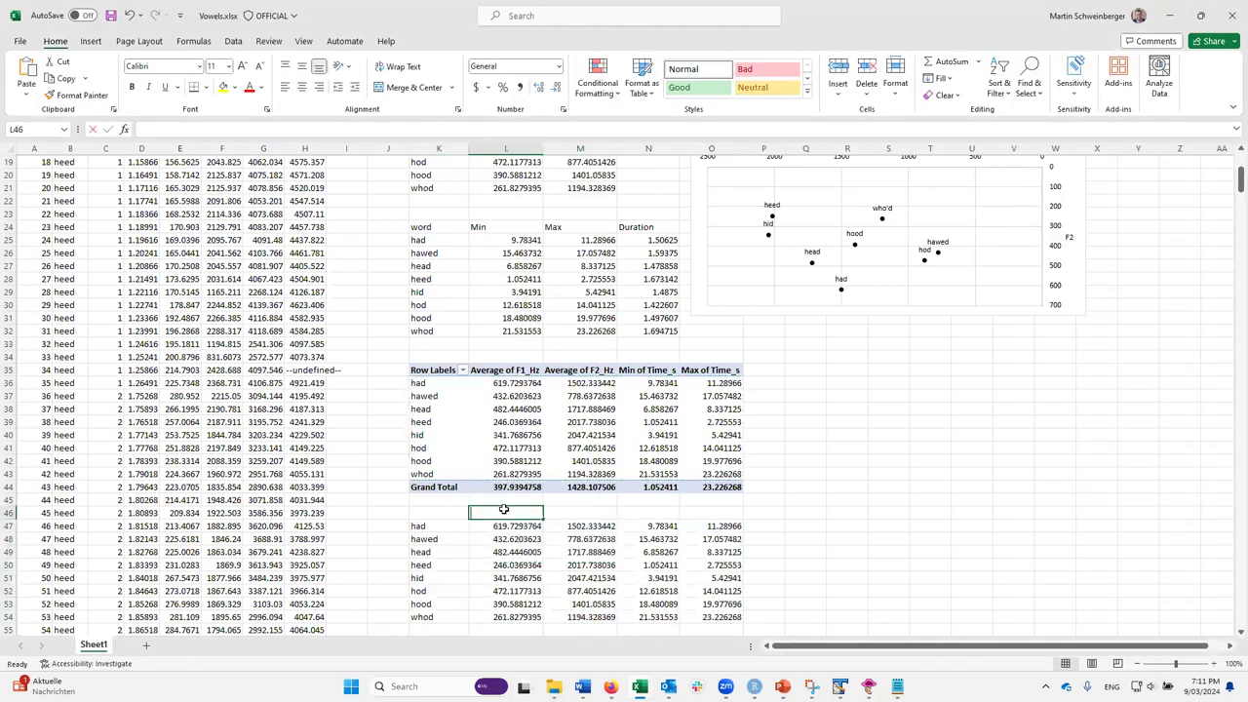
pyautogui.write('F1')
pyautogui.click(593, 513)
pyautogui.write('F2')
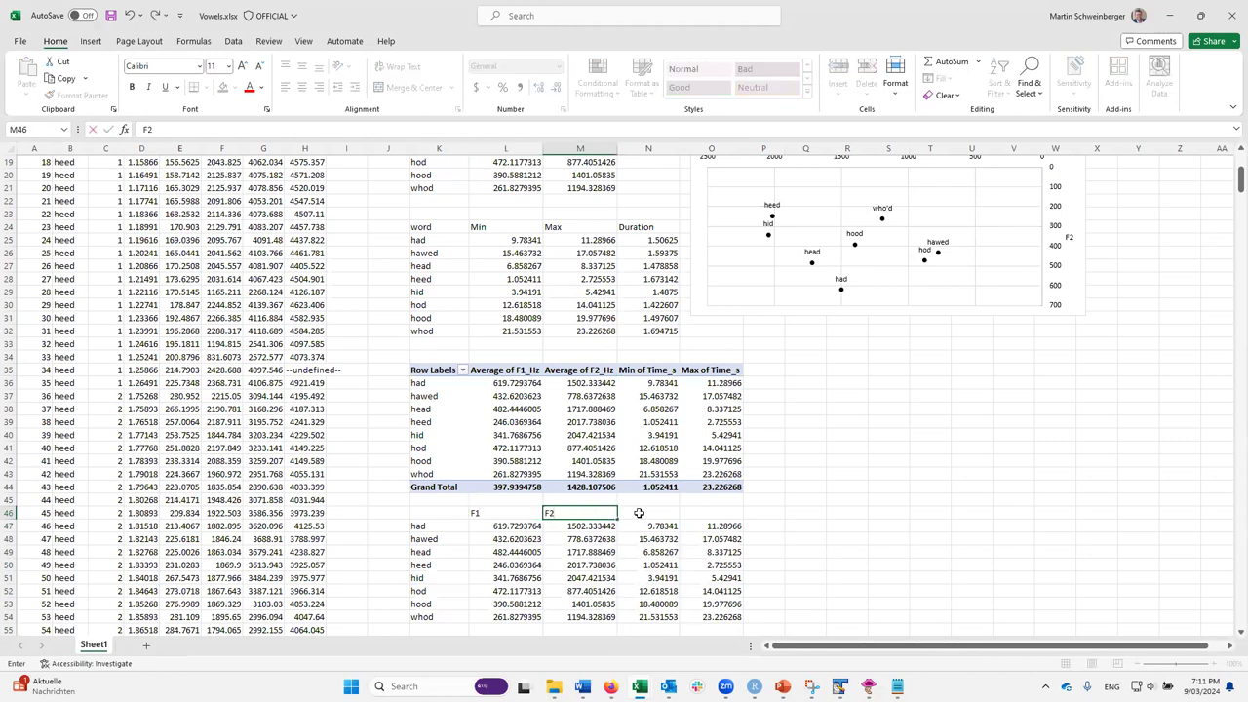
pyautogui.click(638, 513)
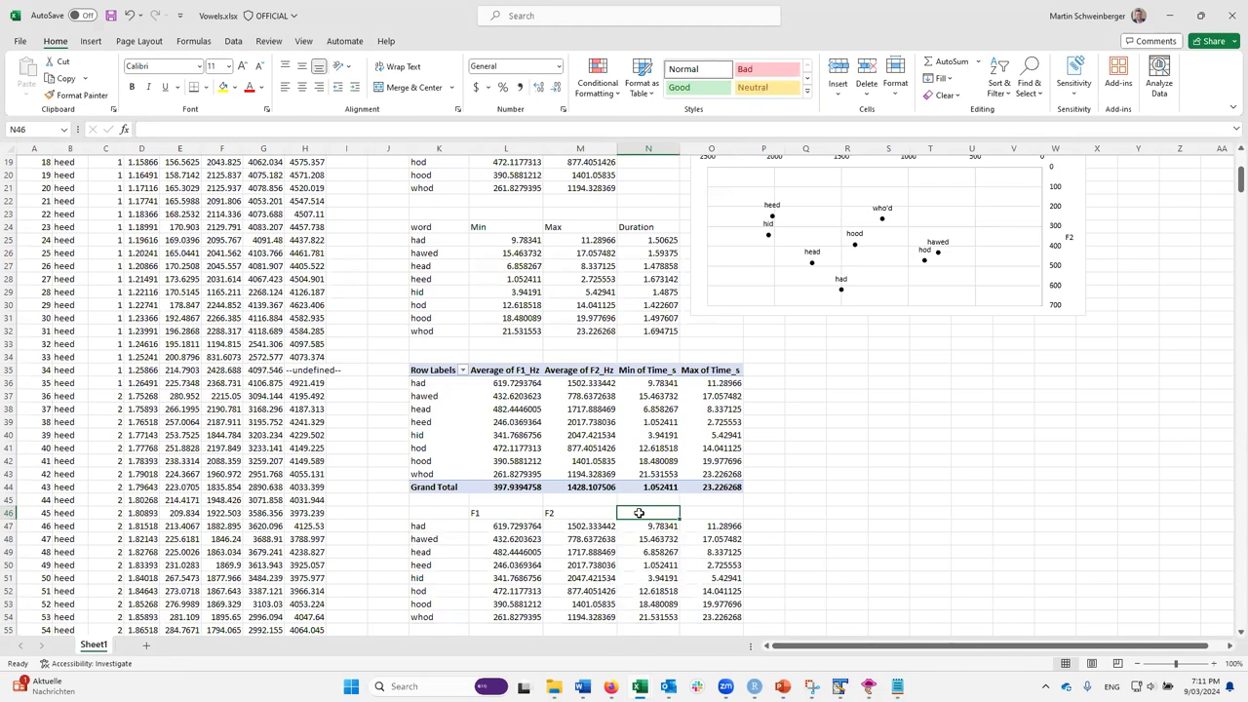
pyautogui.write('Min')
pyautogui.click(706, 509)
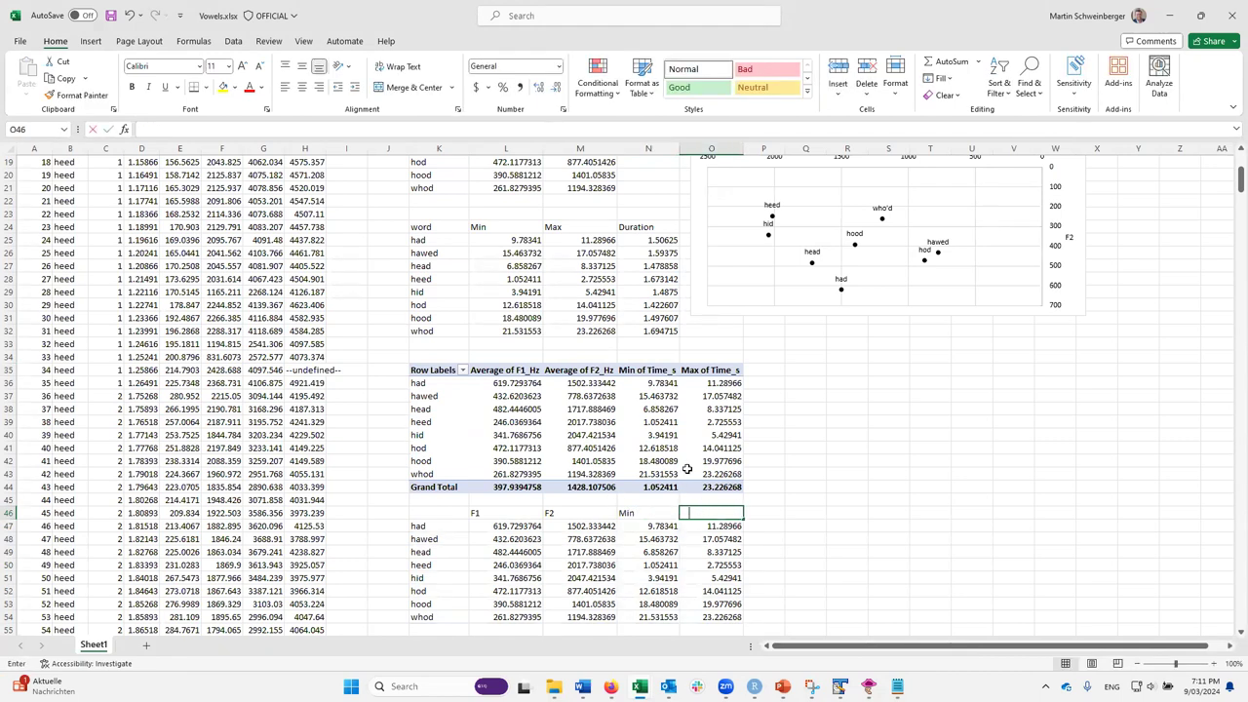
pyautogui.write('Max')
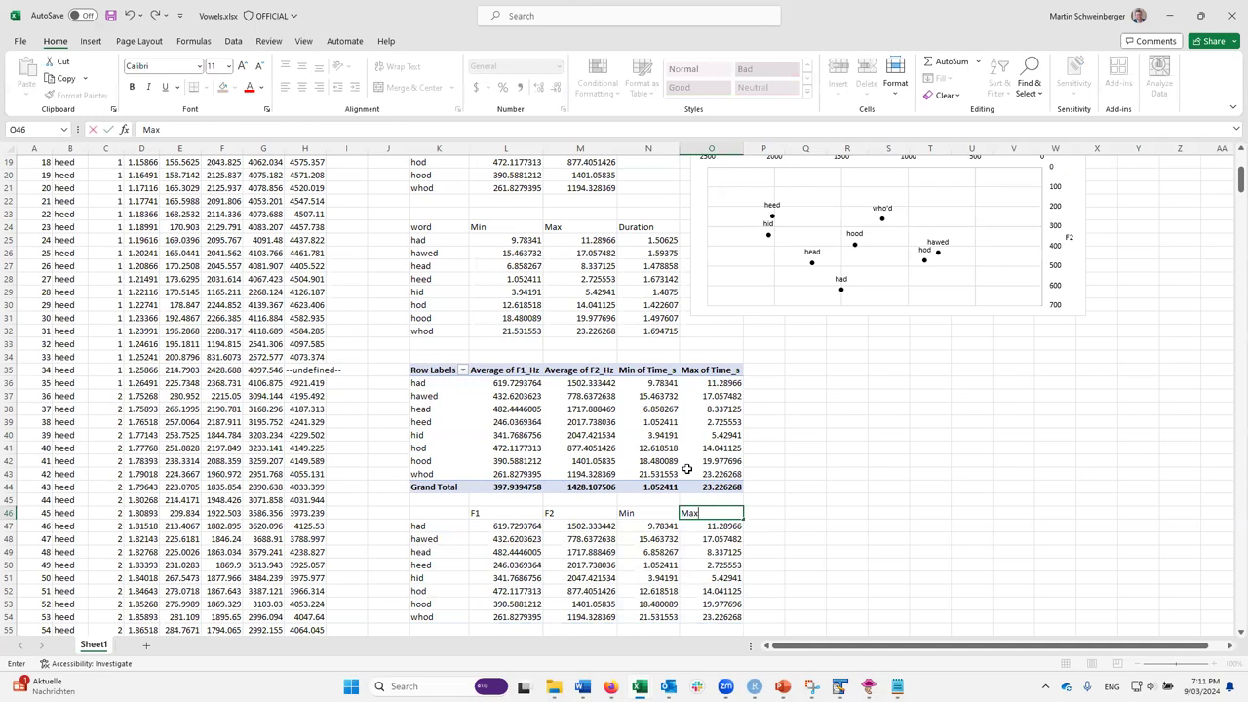
pyautogui.click(761, 515)
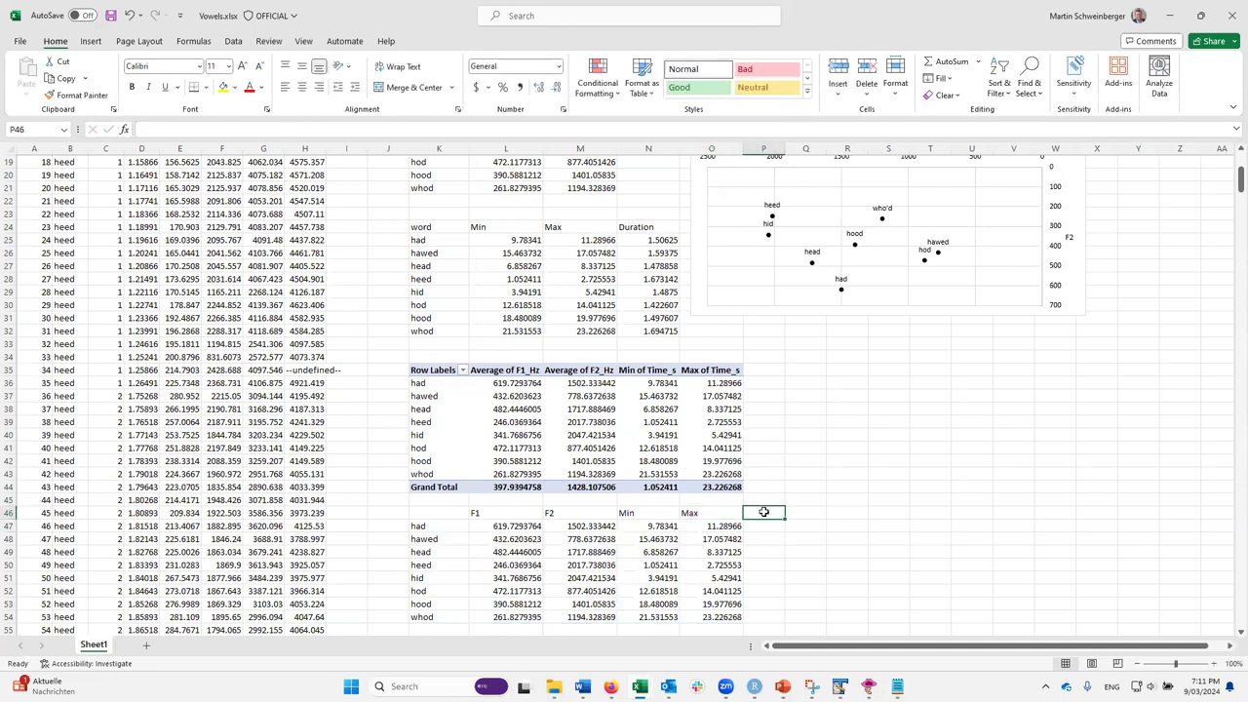
pyautogui.write('Duratio')
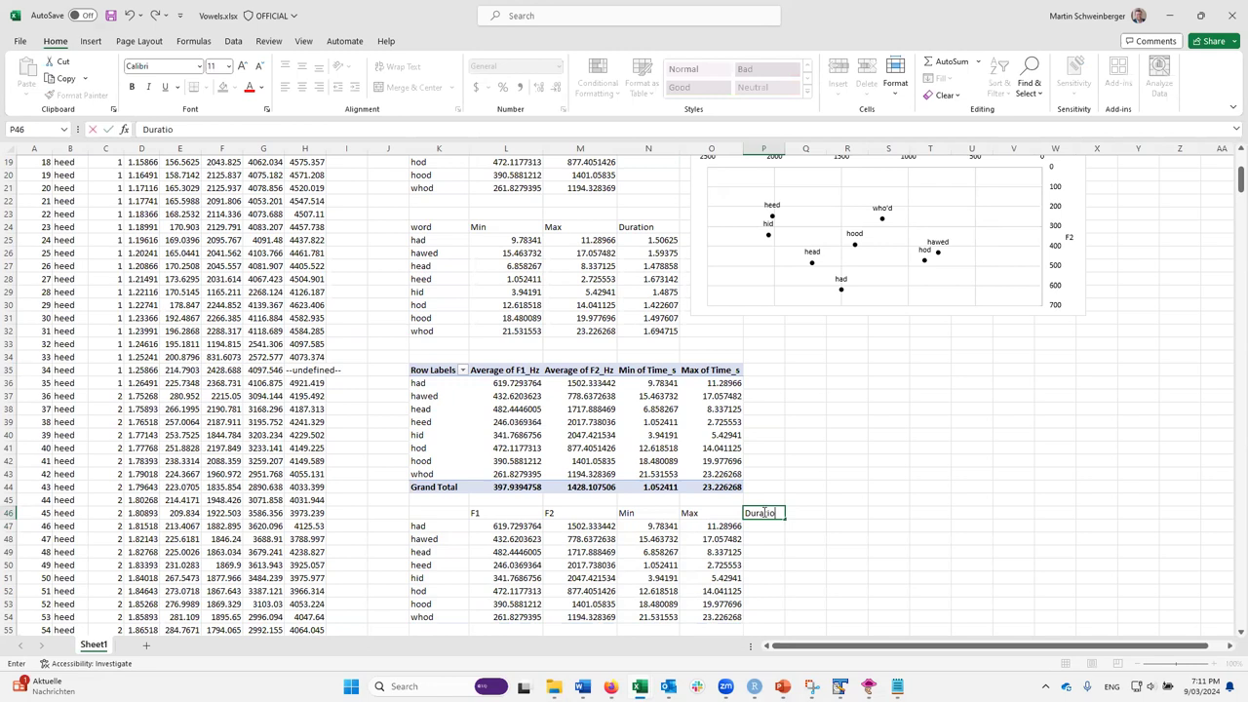
pyautogui.write('n')
# Step: Calculate the duration in P47 with =O47-N47 and fill the formula down to P54
pyautogui.click(765, 527)
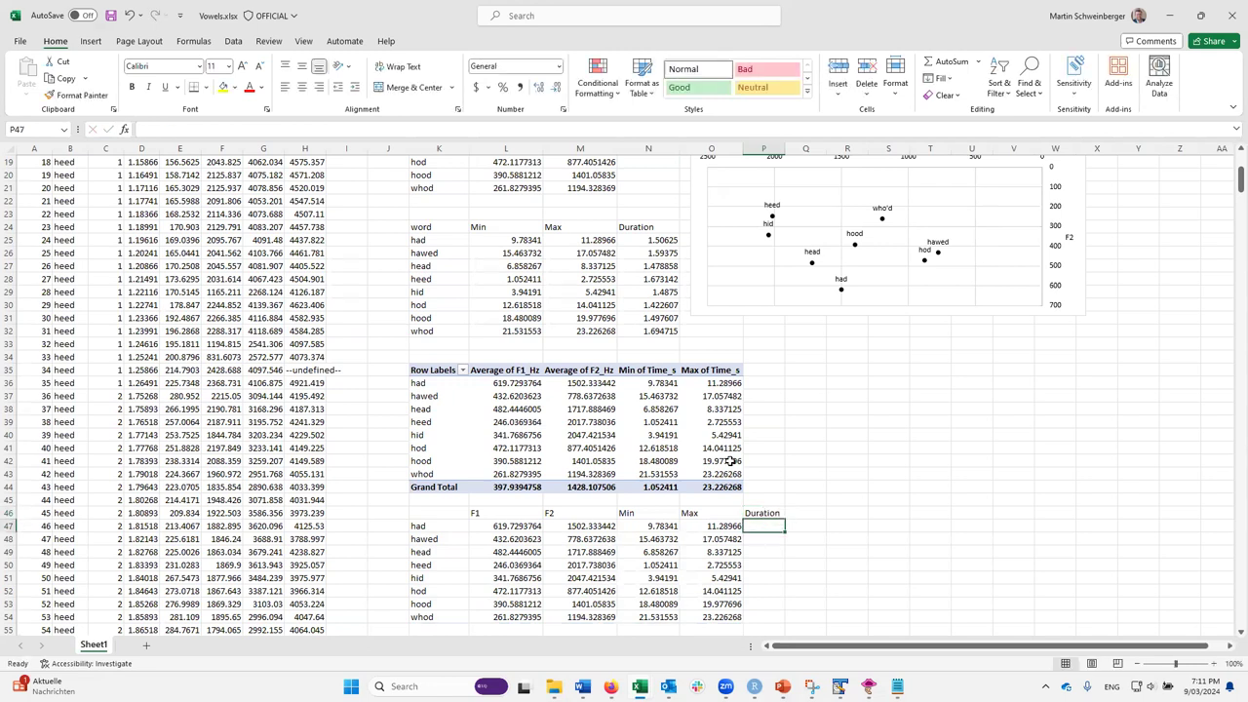
pyautogui.write('=')
pyautogui.click(710, 527)
pyautogui.write('-')
pyautogui.click(651, 525)
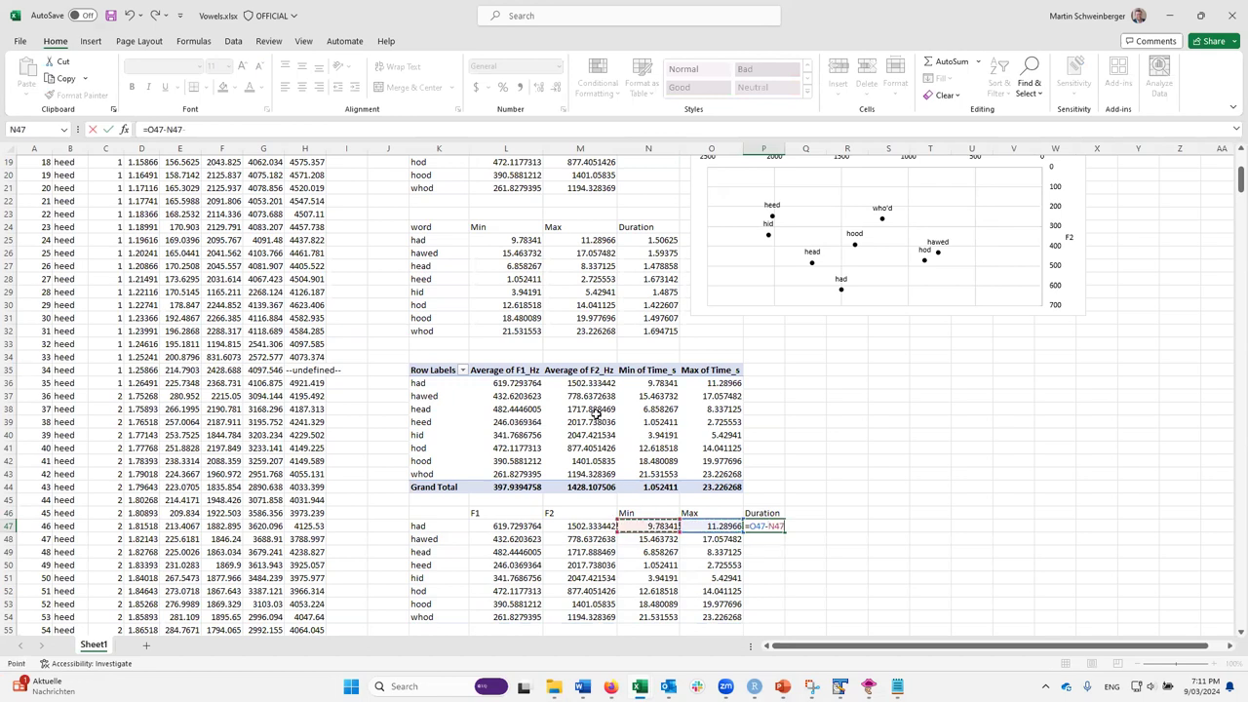
pyautogui.press('Return')
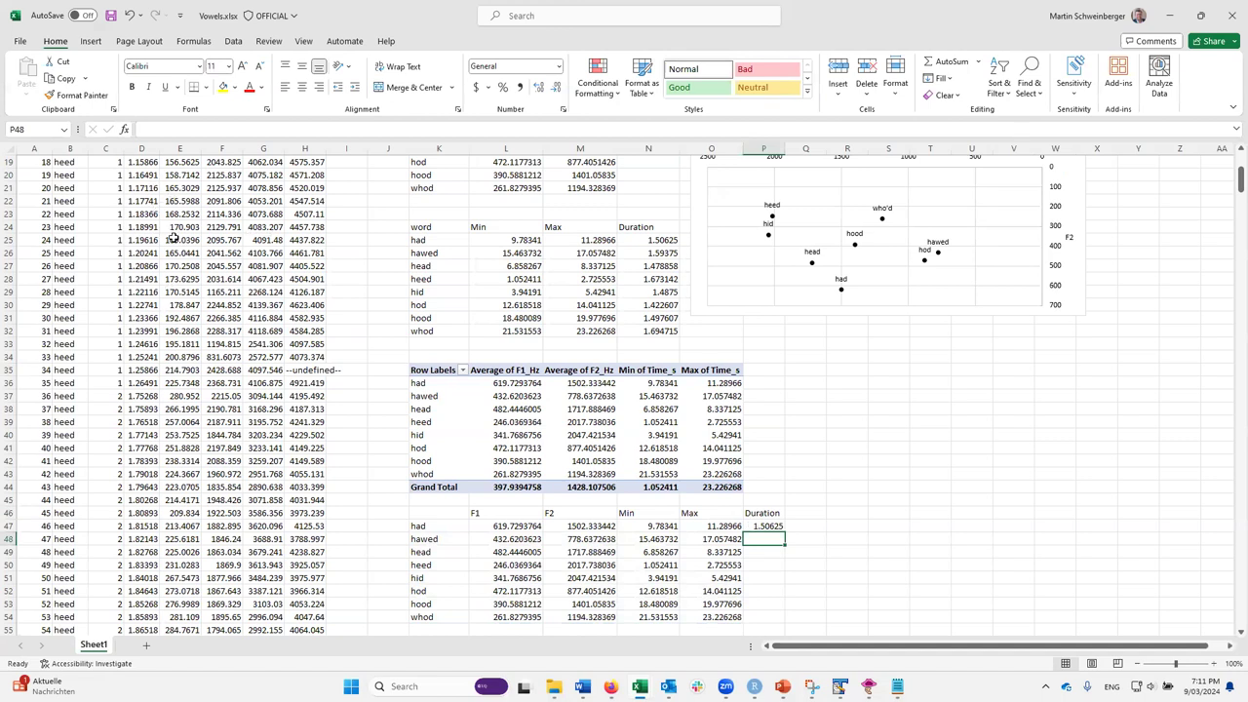
pyautogui.click(772, 527)
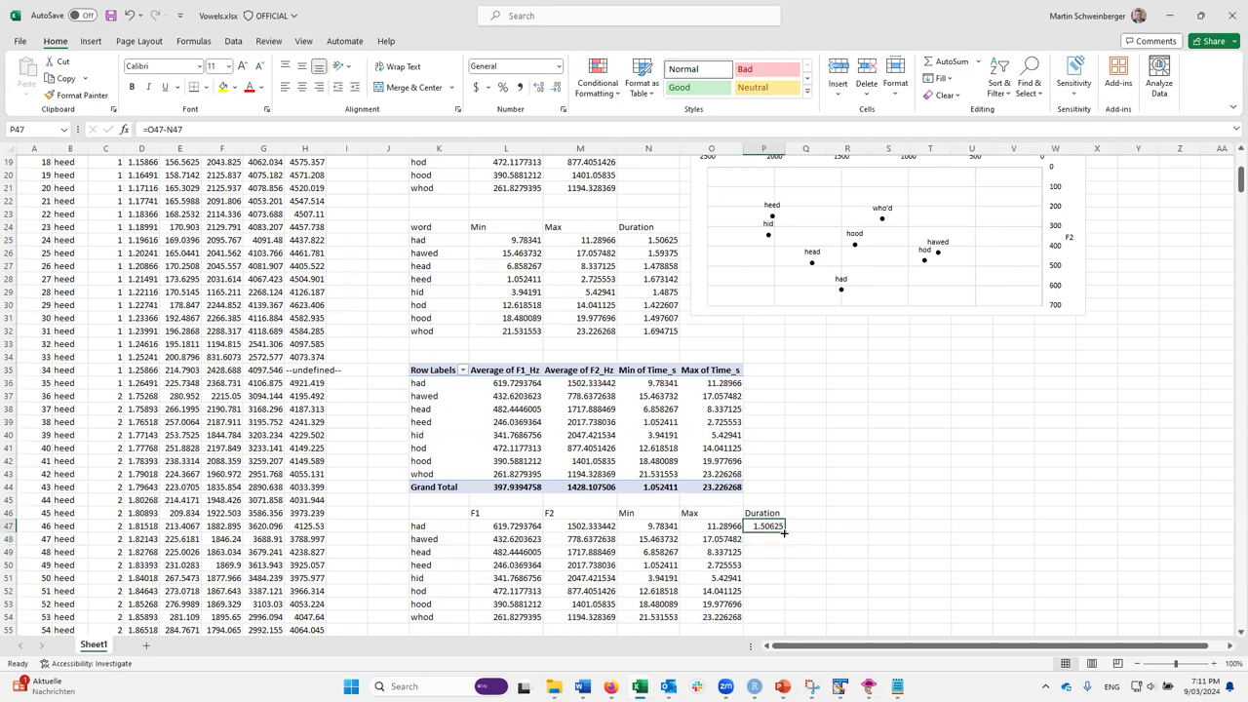
pyautogui.moveTo(786, 532); pyautogui.dragTo(786, 620)
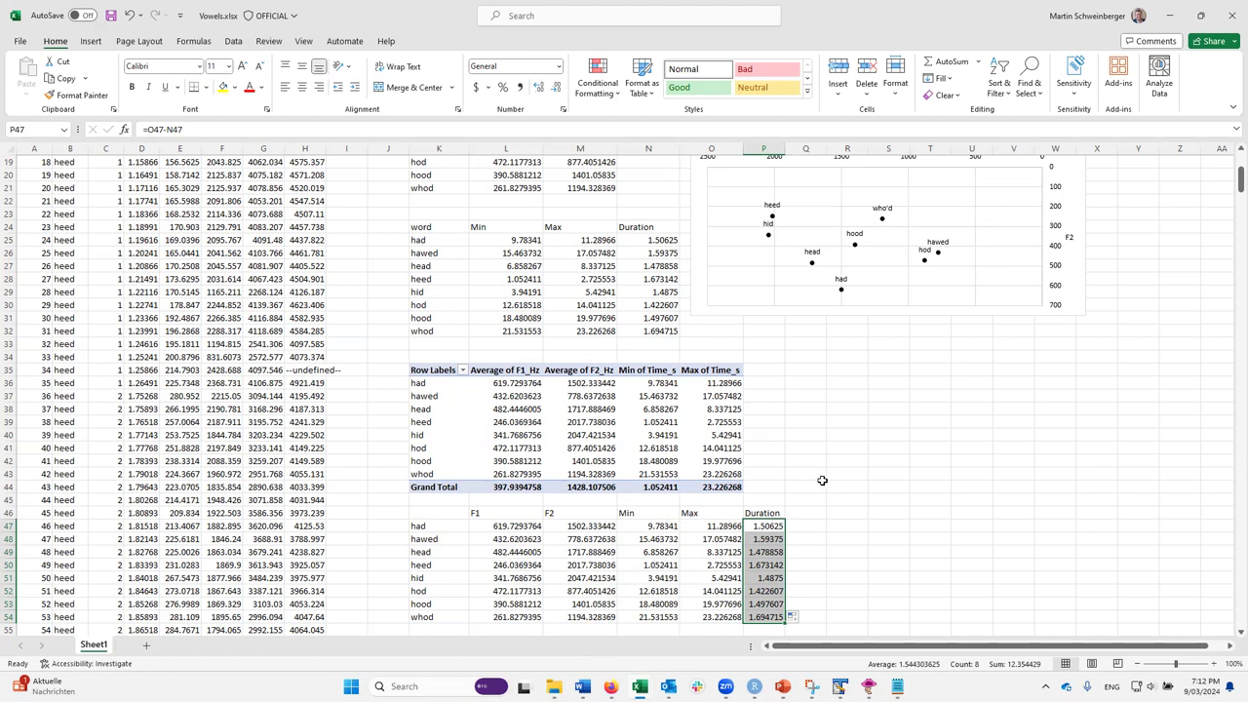
# Step: Switch to the PowerPoint slide show to examine the "What are formants?" slide, and return to Excel to examine the existing vowel chart's points
pyautogui.scroll(-2, 827, 479)
pyautogui.scroll(1, 857, 349)
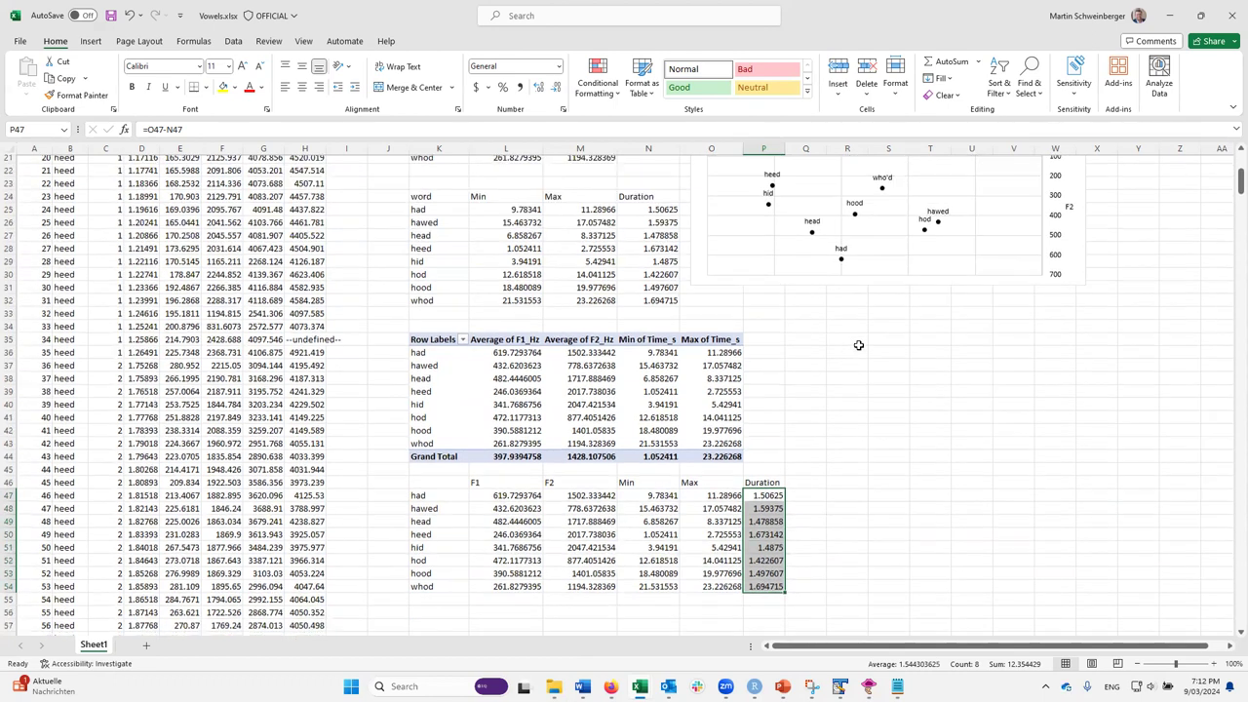
pyautogui.scroll(1, 785, 240)
pyautogui.scroll(2, 824, 390)
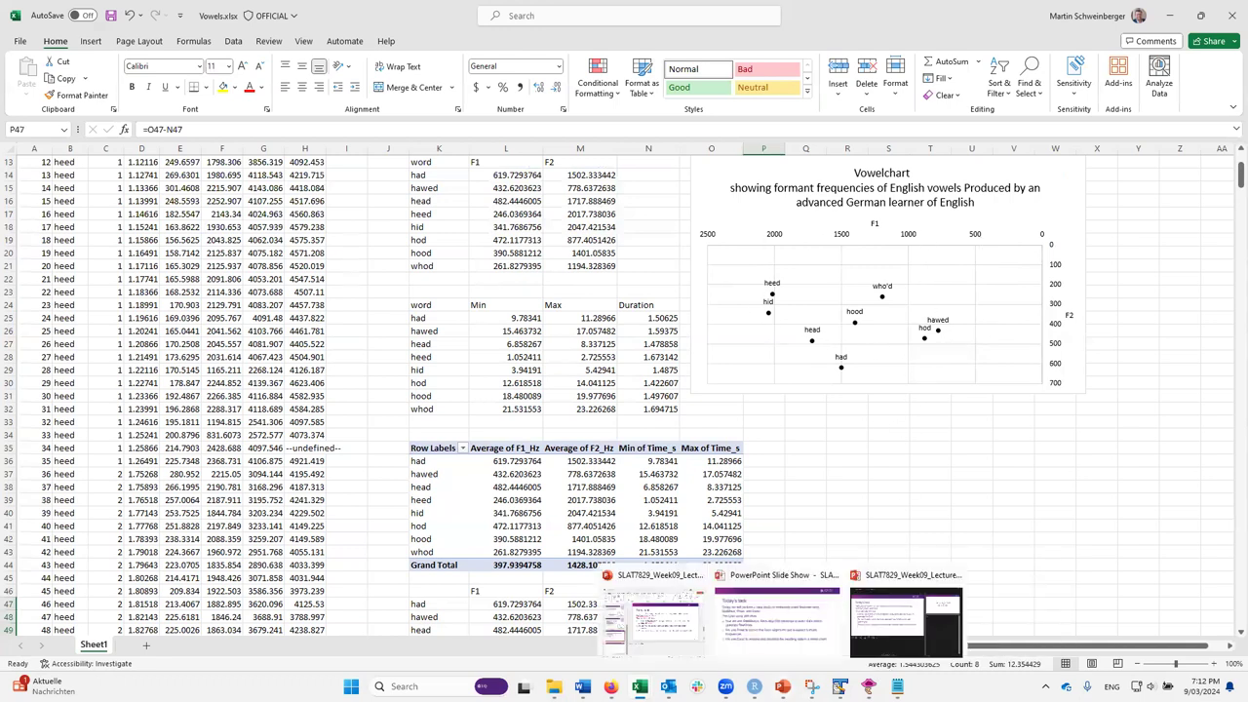
pyautogui.click(782, 687)
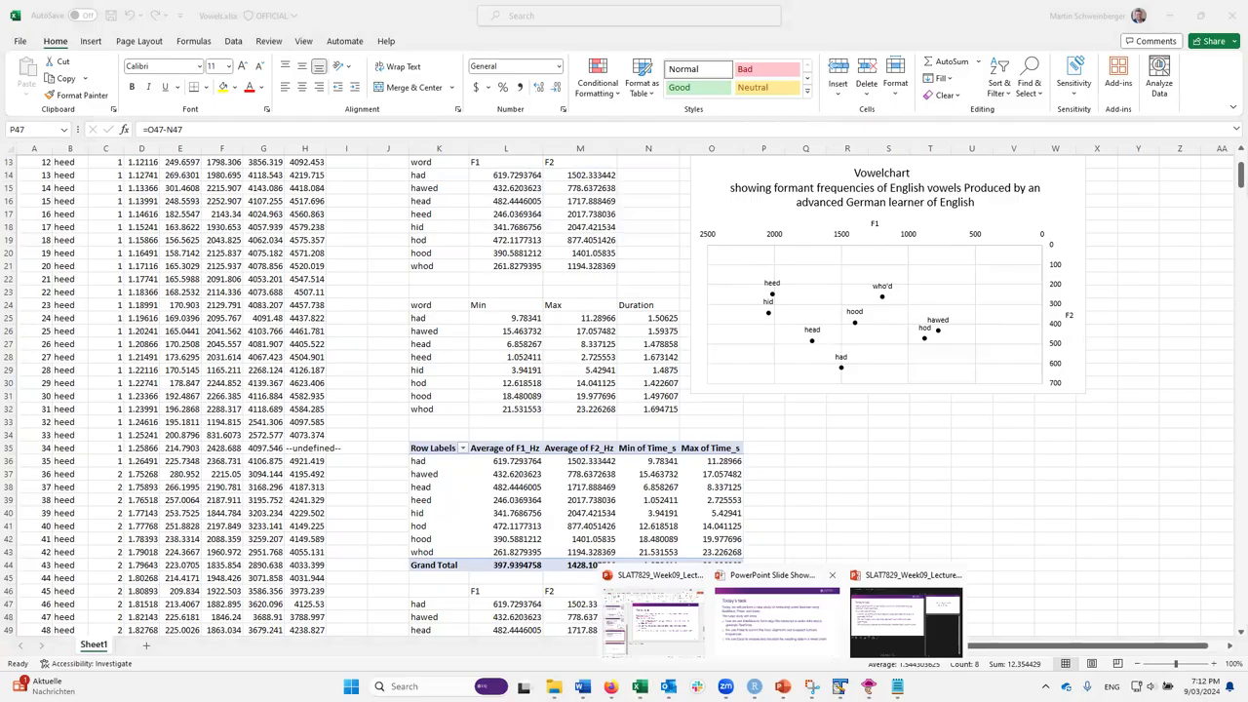
pyautogui.click(809, 634)
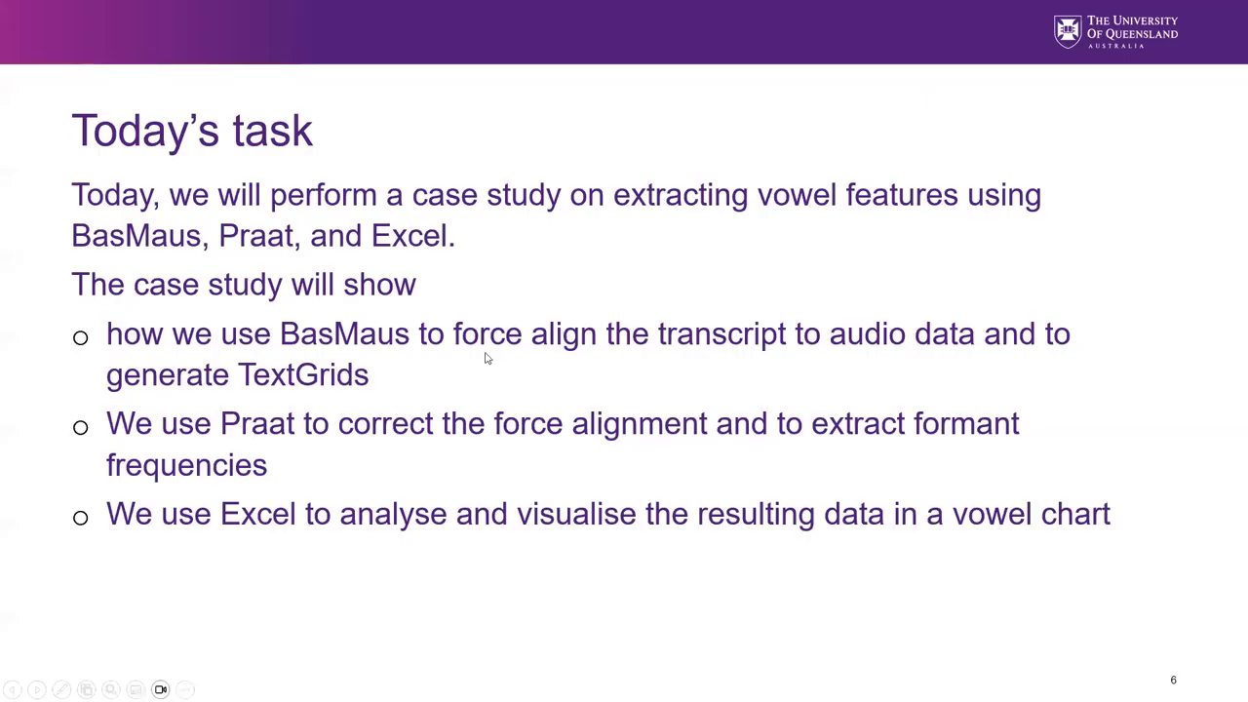
pyautogui.click(488, 356)
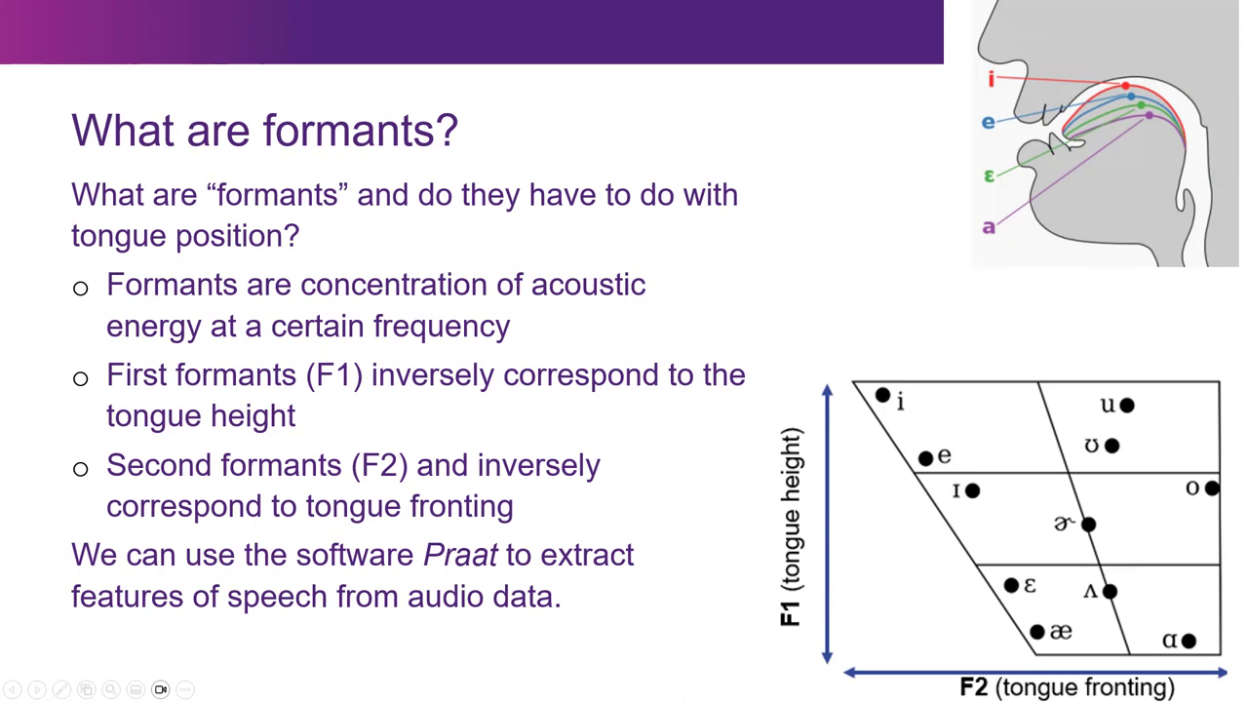
pyautogui.hotkey('alt', 'Tab')
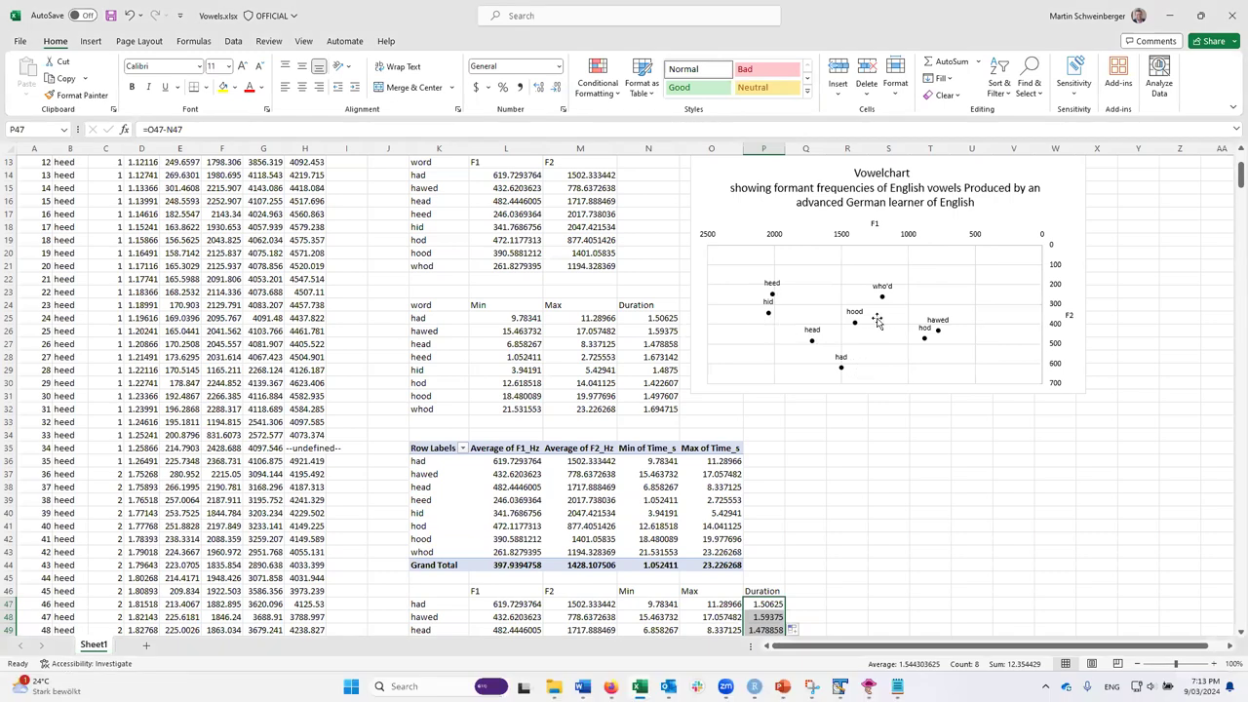
pyautogui.moveTo(885, 297)
pyautogui.moveTo(845, 375)
# Step: Insert a scatter chart of F1 and F2 from K46:M54 and place it beside the pasted values, past the Duration column
pyautogui.scroll(-6, 908, 502)
pyautogui.moveTo(443, 357); pyautogui.dragTo(604, 460)
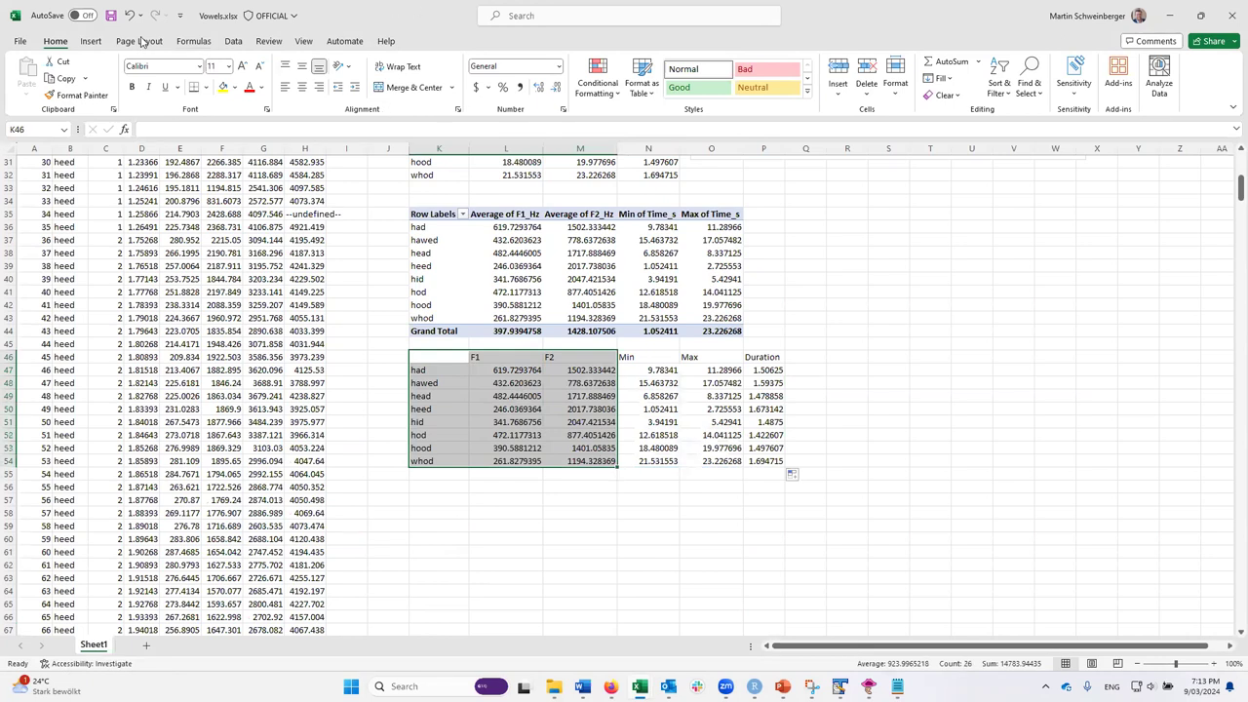
pyautogui.click(91, 41)
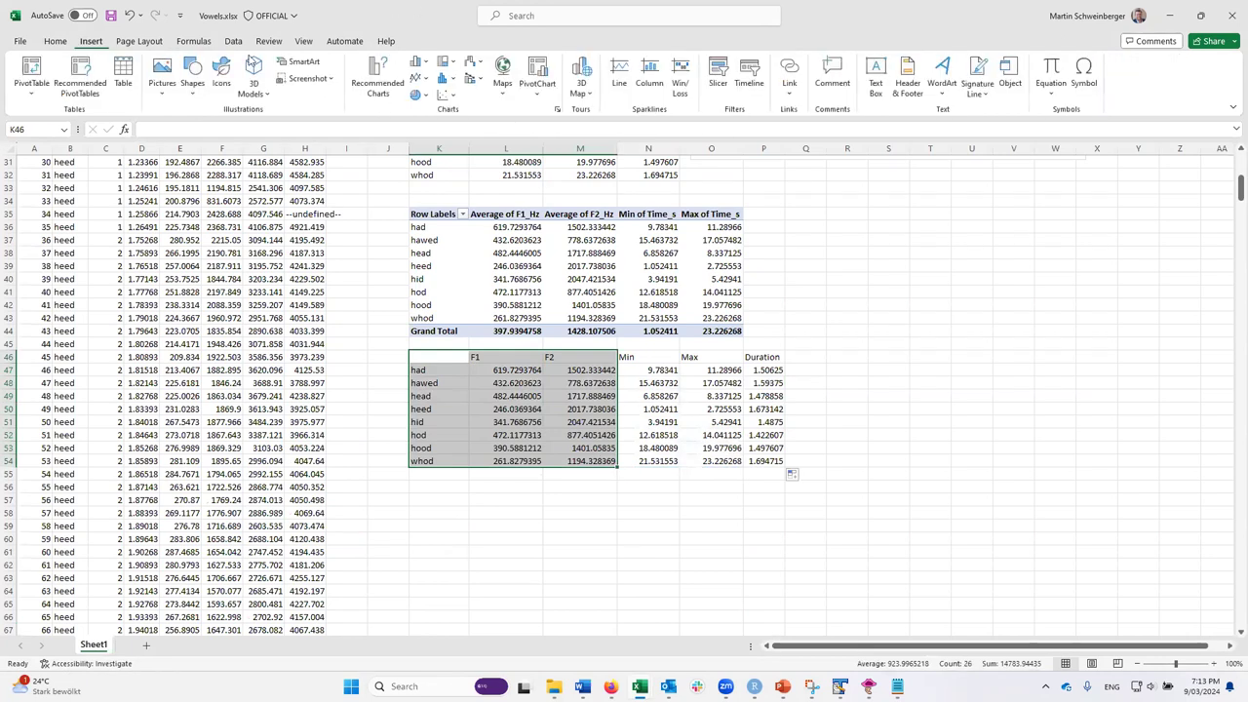
pyautogui.click(449, 96)
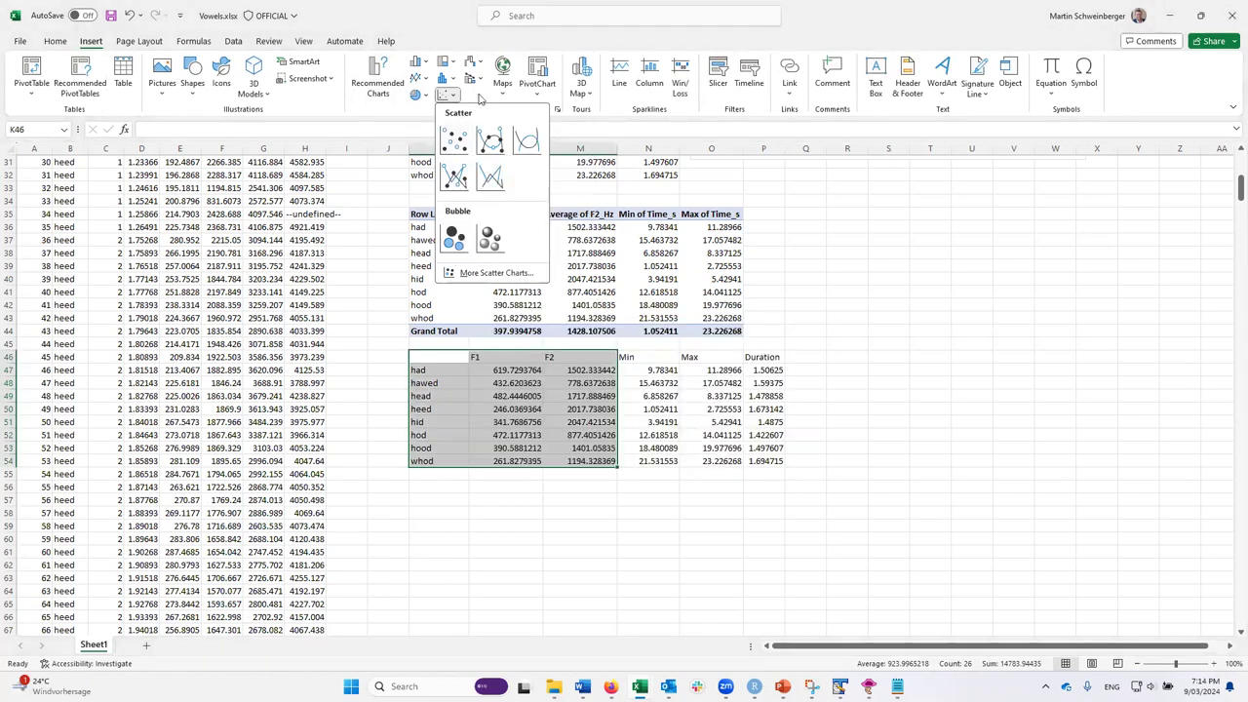
pyautogui.click(557, 109)
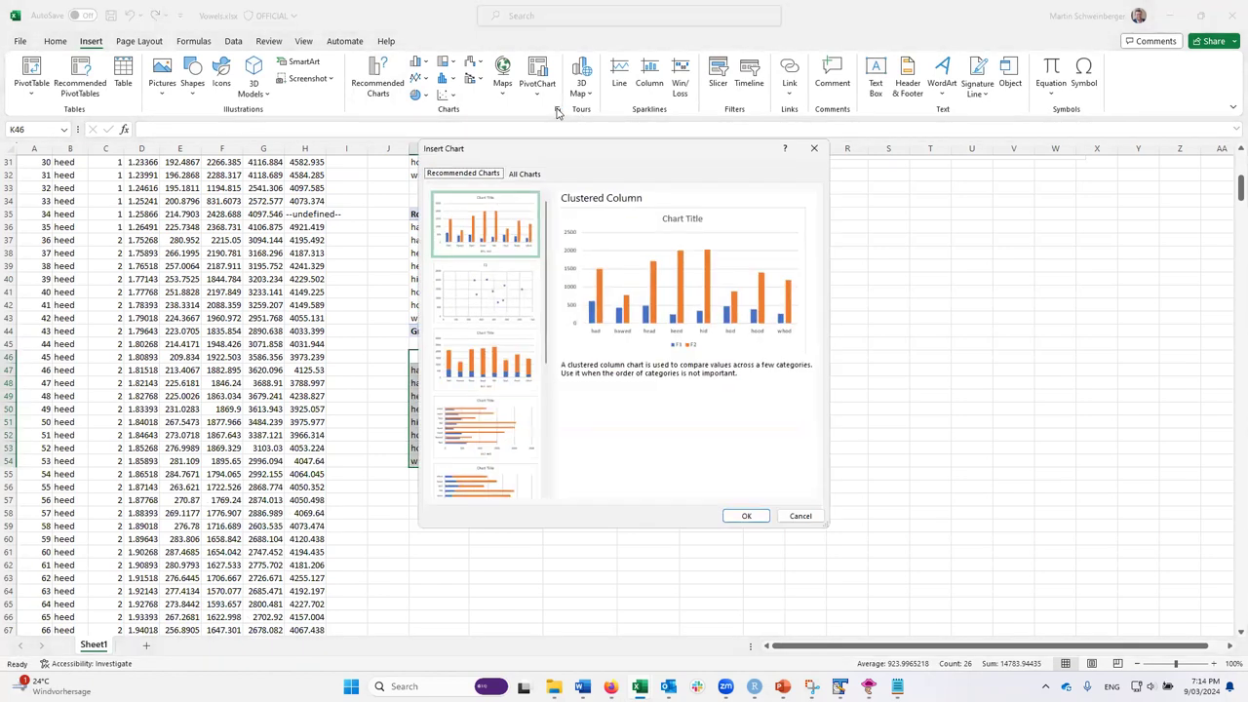
pyautogui.click(492, 308)
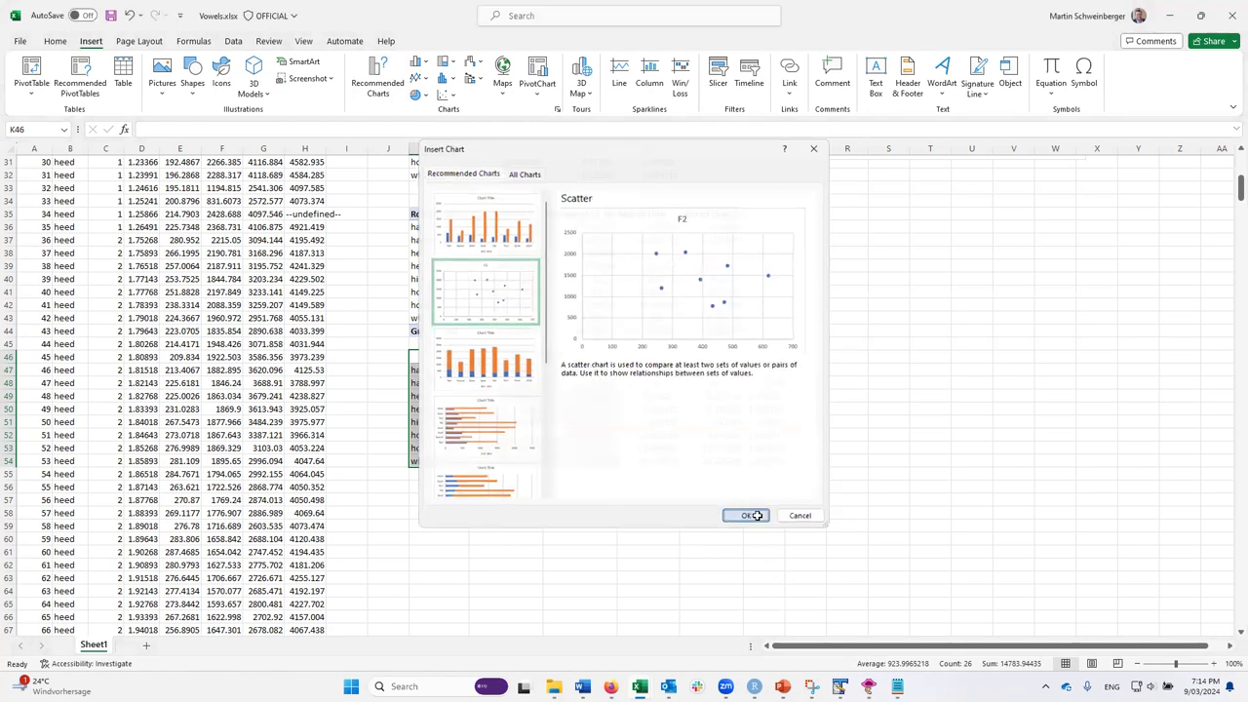
pyautogui.click(746, 516)
pyautogui.moveTo(712, 317); pyautogui.dragTo(1049, 362)
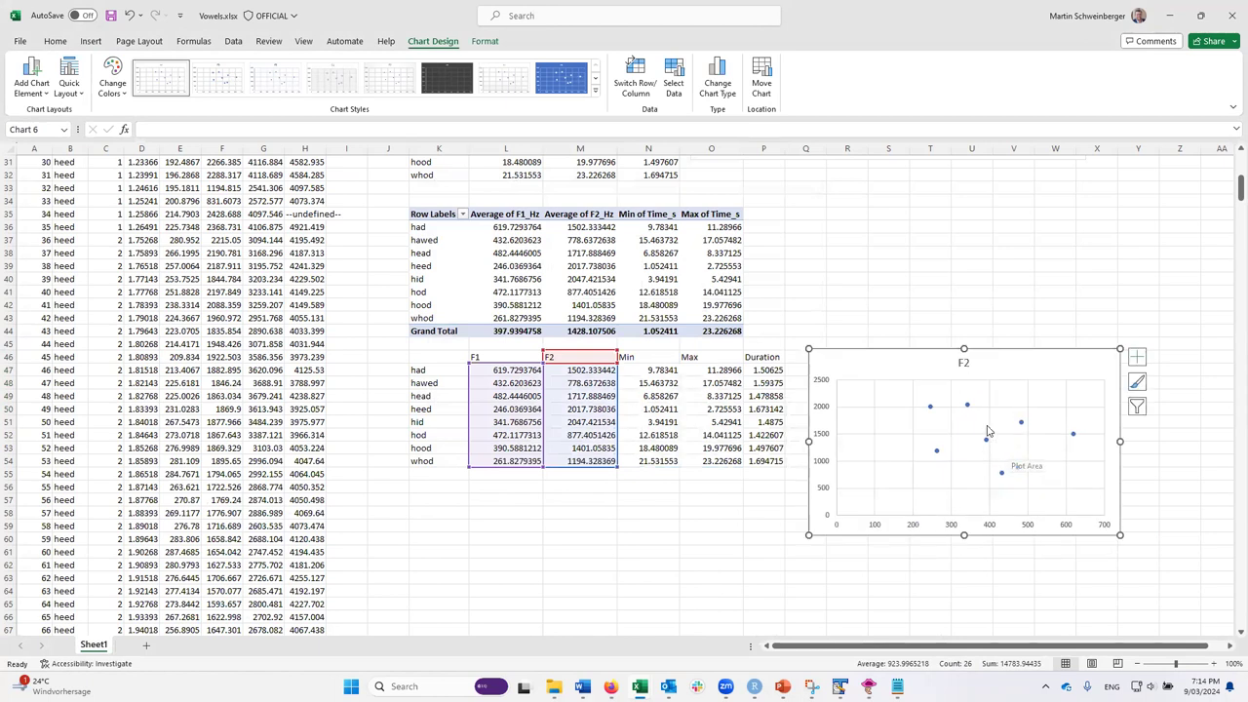
# Step: Compare the new scatter chart's points and available chart elements with the axis layout of the finished vowel chart
pyautogui.moveTo(932, 409)
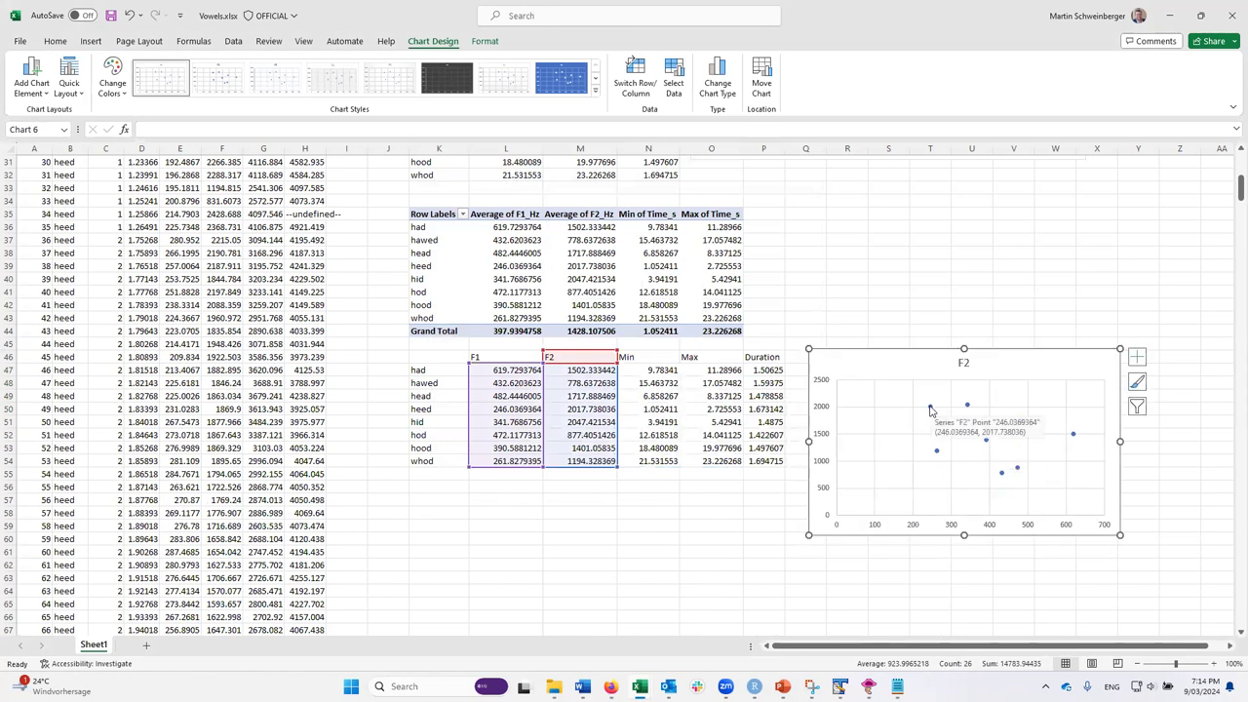
pyautogui.click(1137, 357)
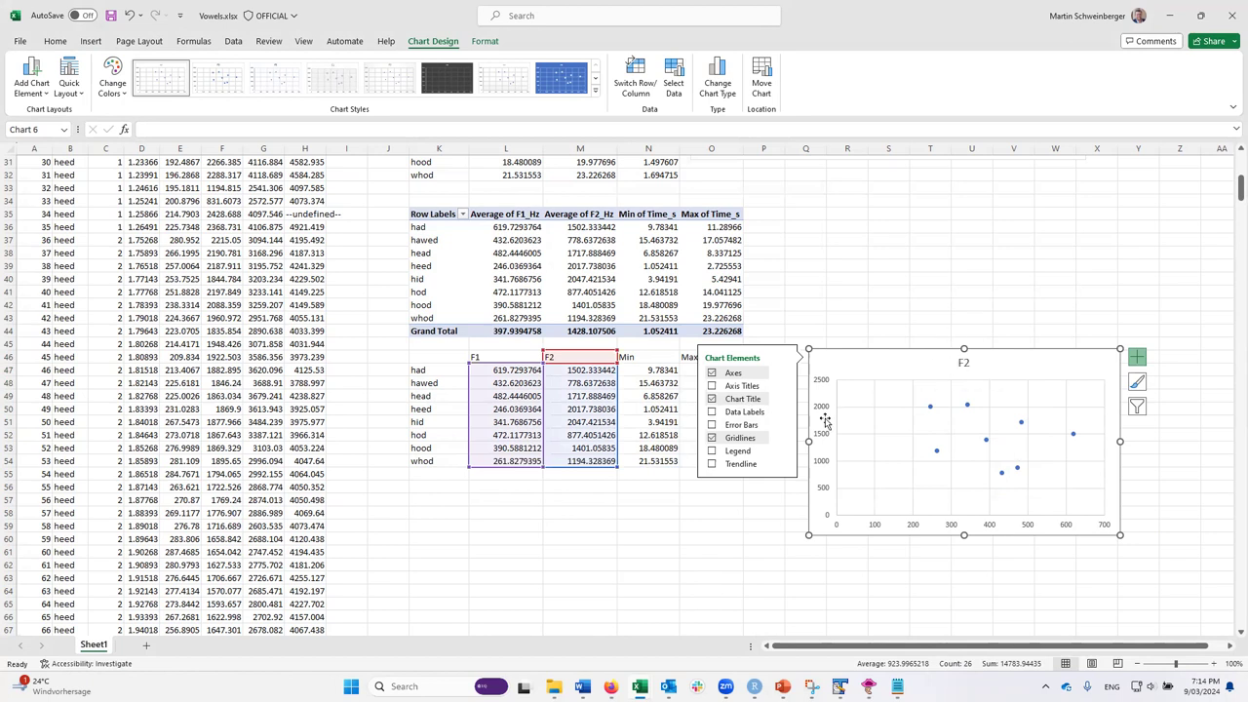
pyautogui.scroll(10, 919, 293)
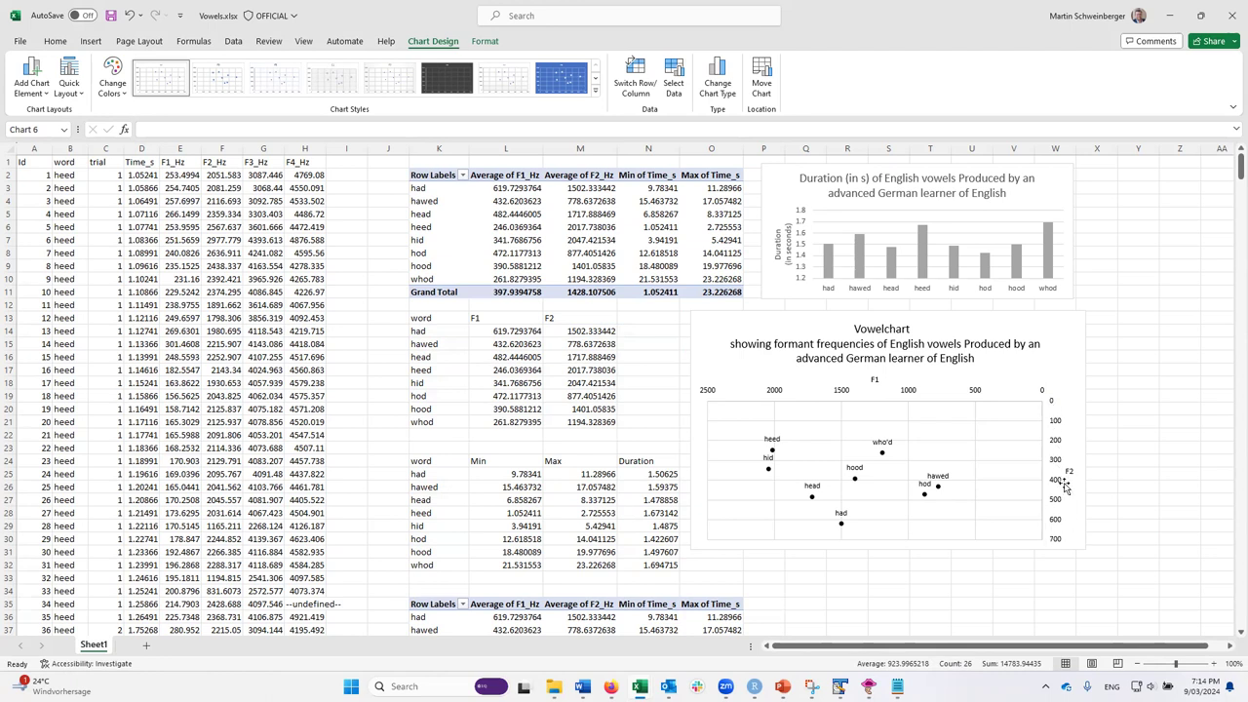
pyautogui.scroll(-1, 837, 506)
pyautogui.scroll(-7, 836, 506)
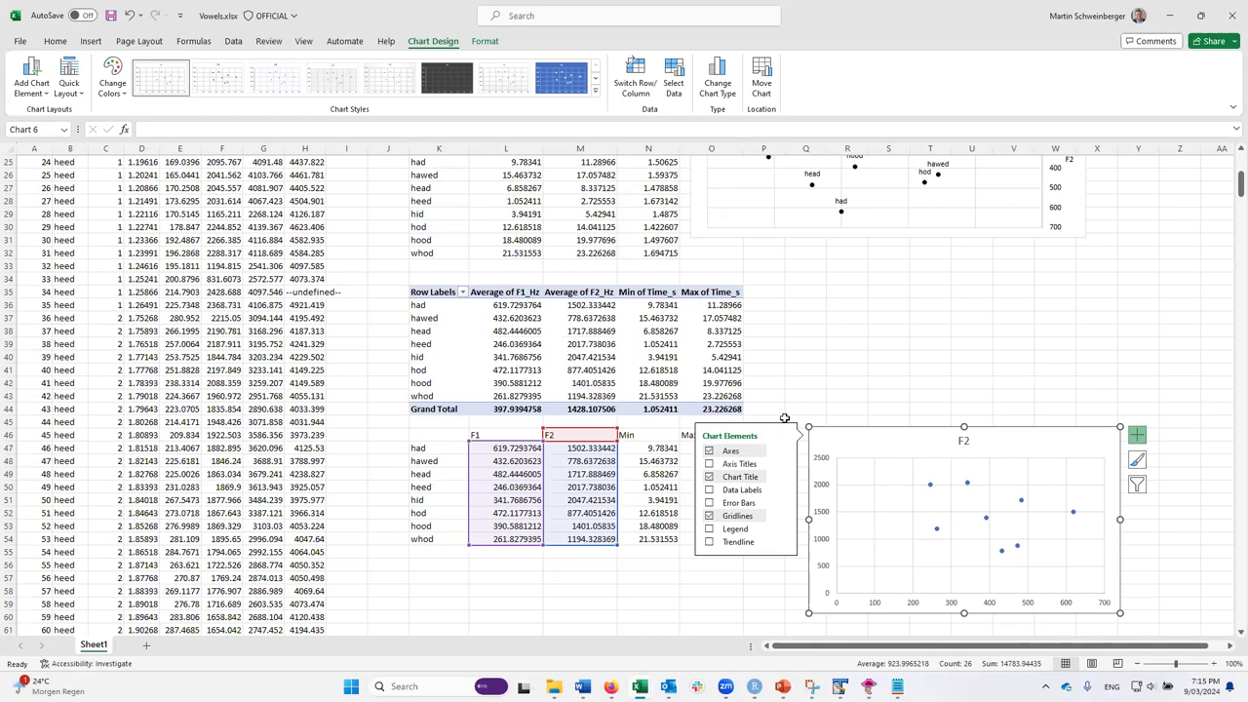
pyautogui.click(817, 394)
pyautogui.click(882, 441)
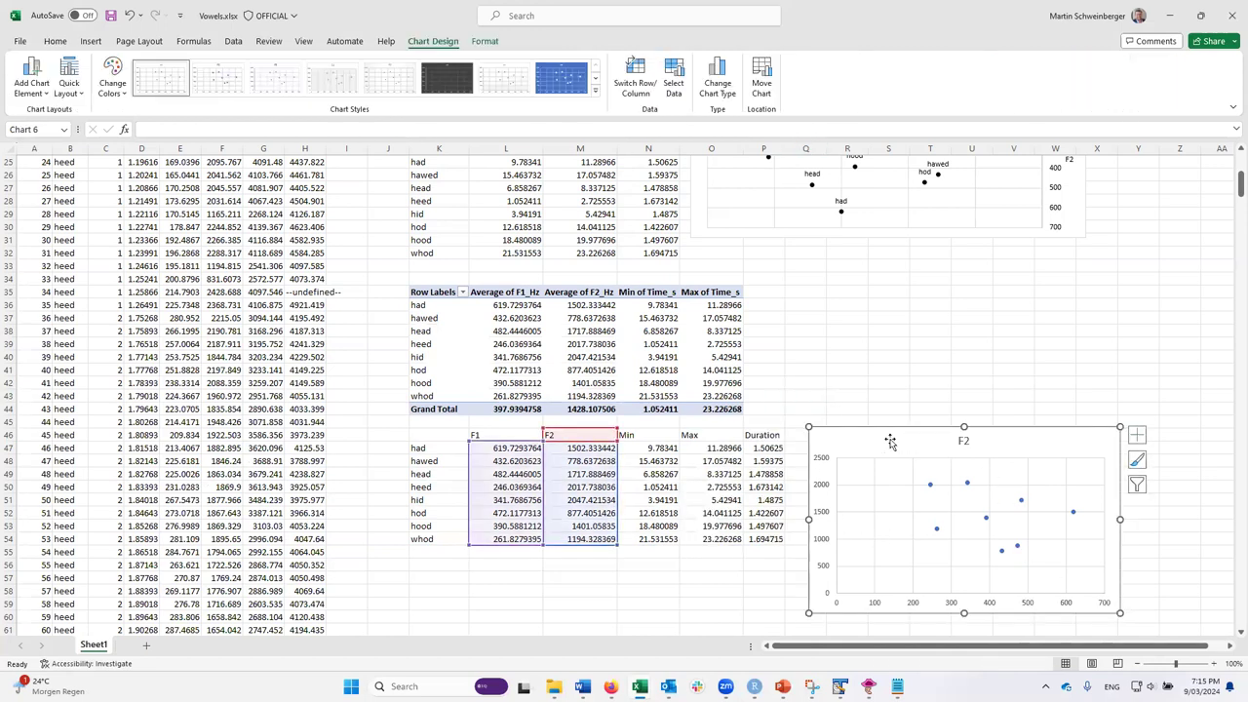
# Step: Check which cell ranges supply the X and Y values of the new chart's F2 series
pyautogui.rightClick(1022, 443)
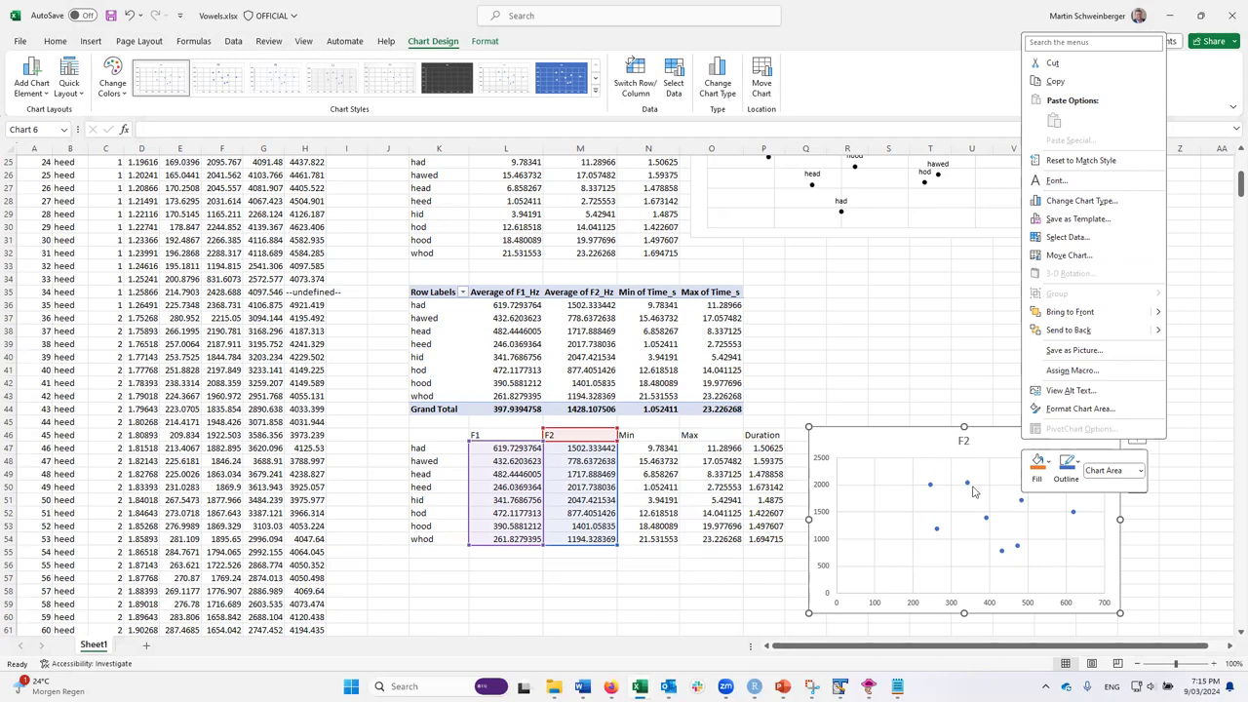
pyautogui.click(1068, 237)
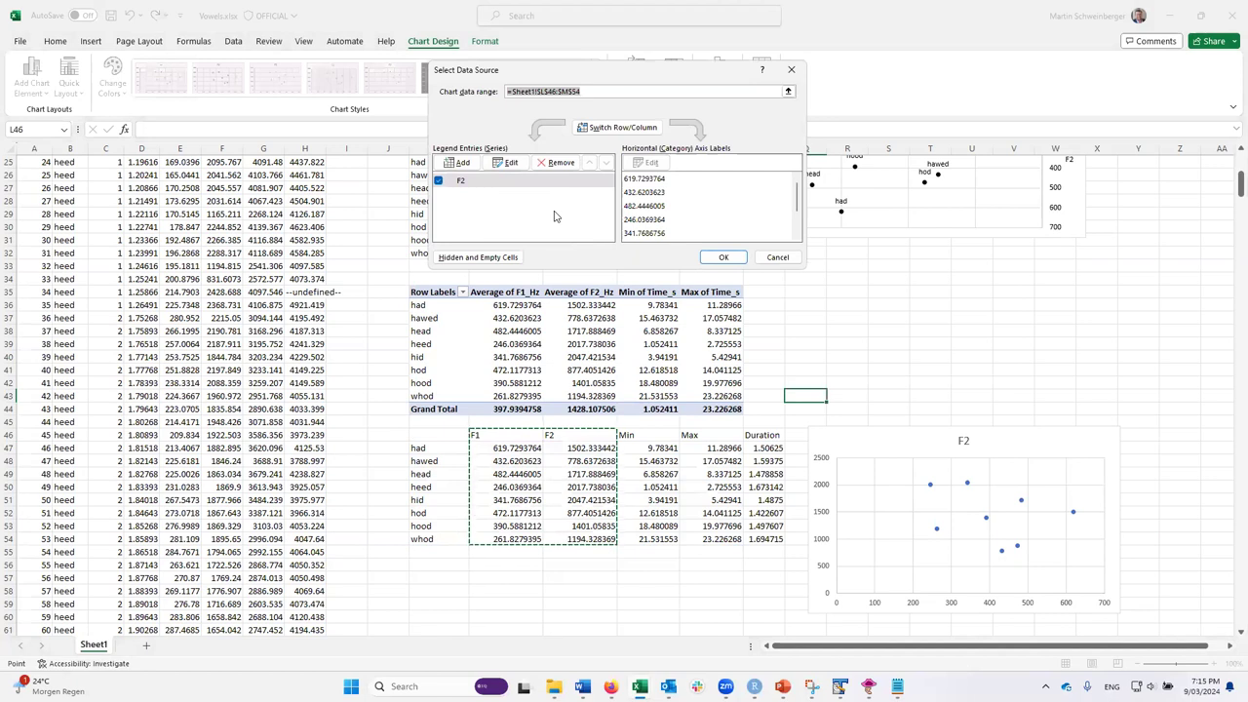
pyautogui.click(509, 164)
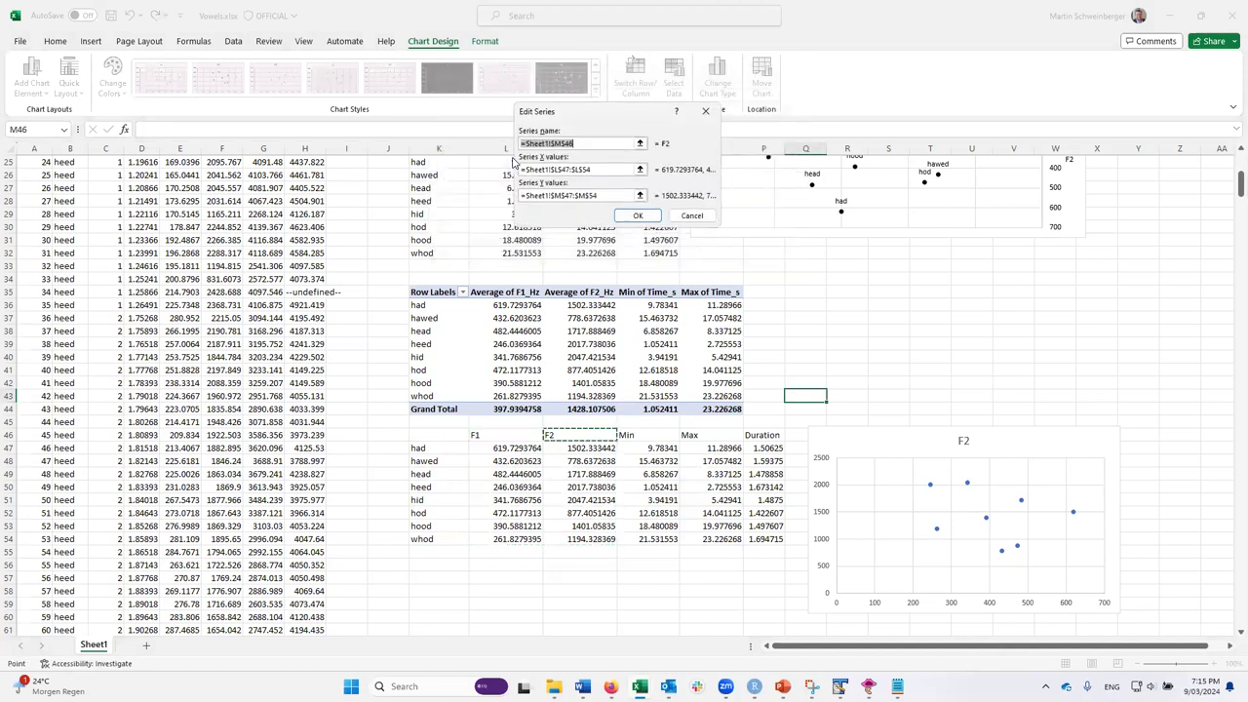
pyautogui.click(639, 169)
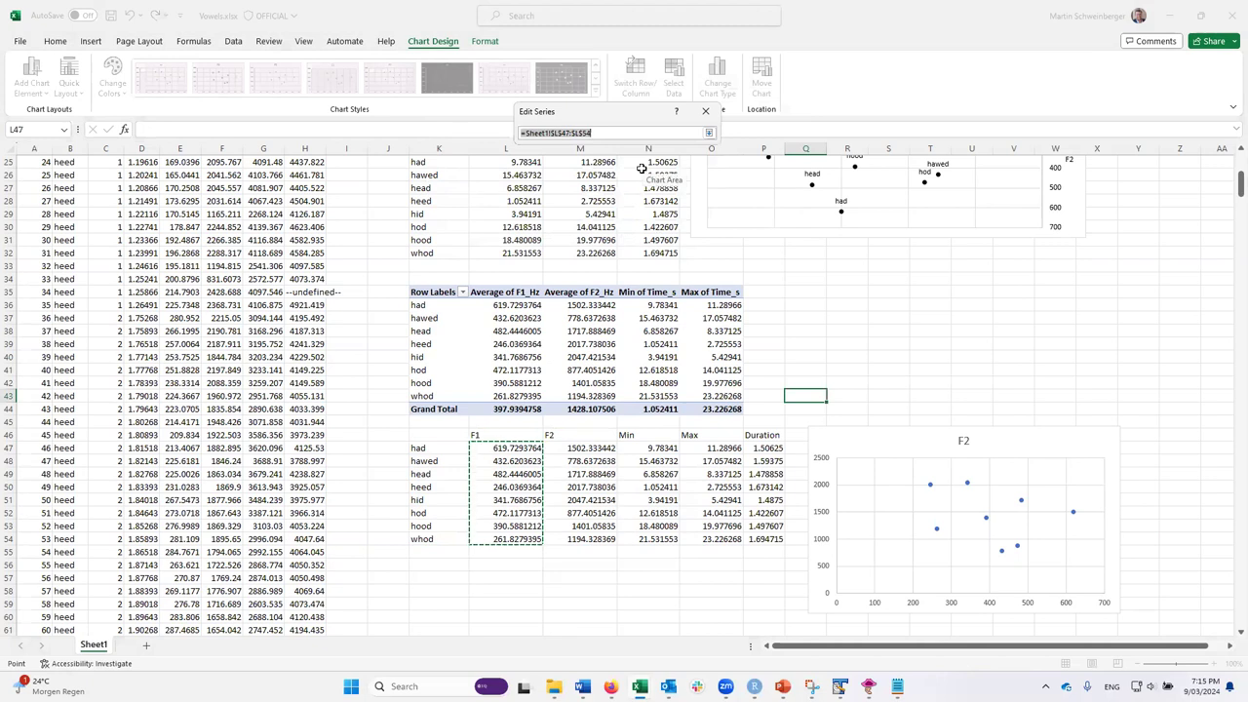
pyautogui.click(708, 133)
pyautogui.click(639, 198)
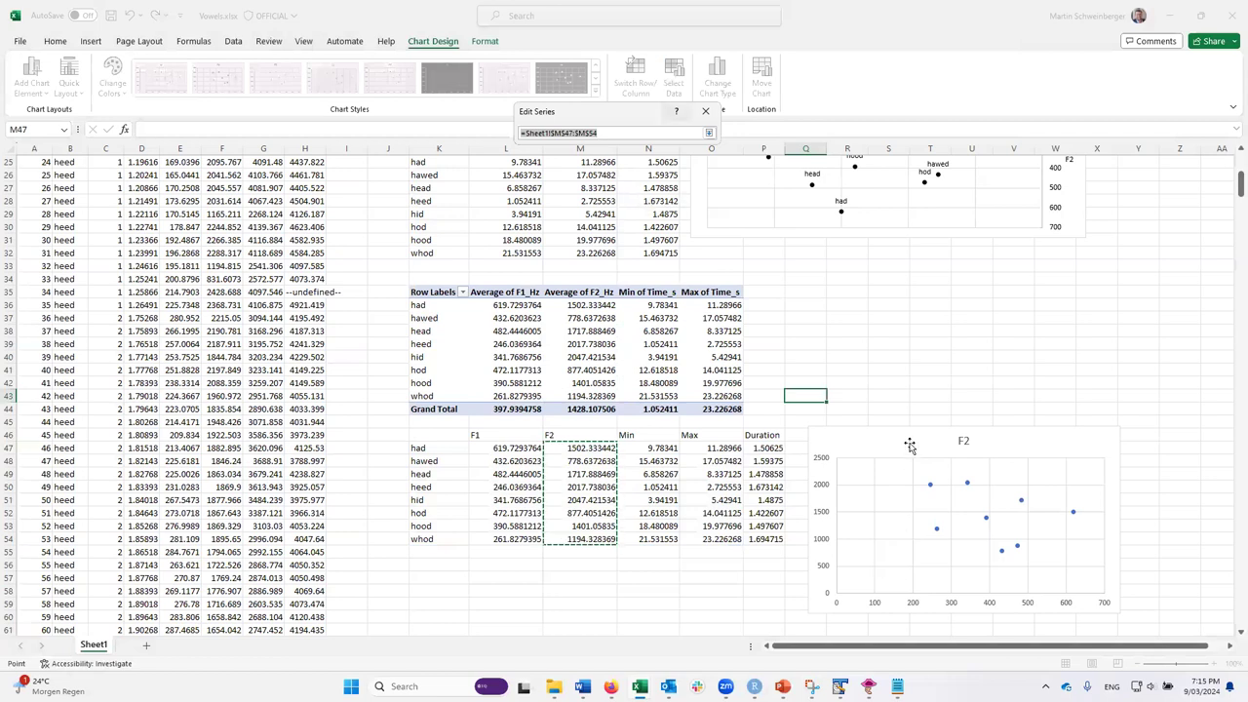
pyautogui.click(708, 133)
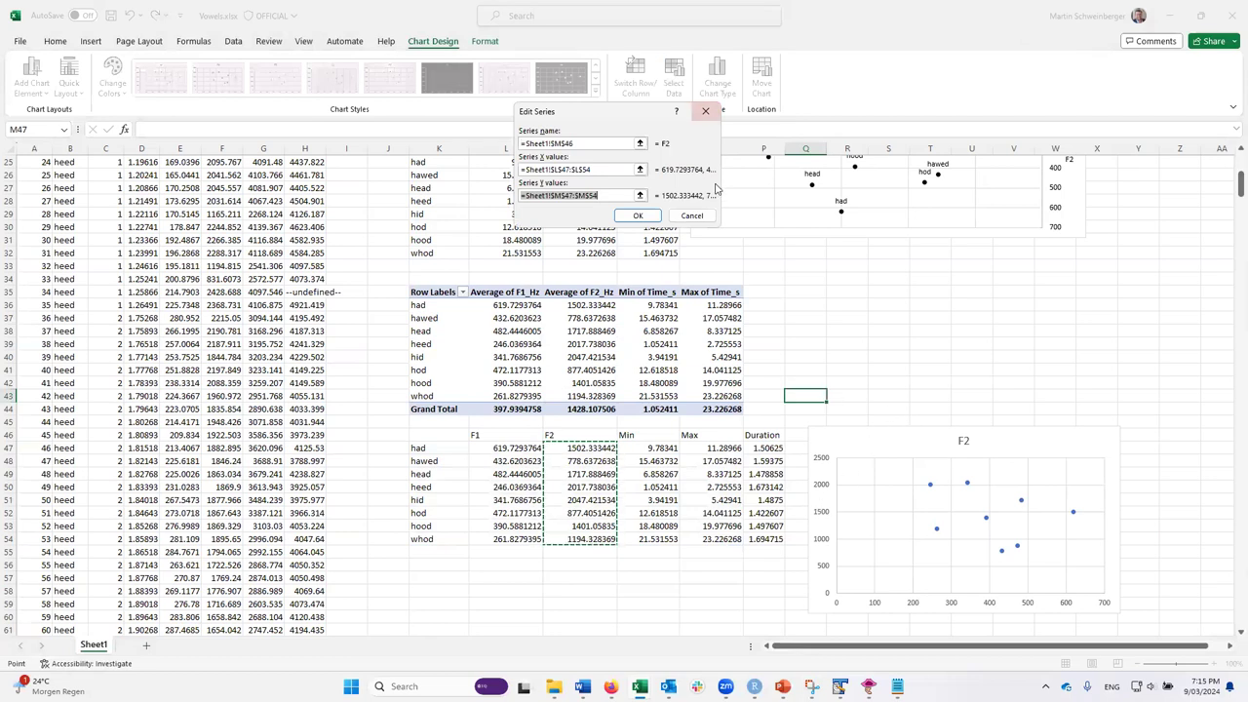
pyautogui.click(691, 215)
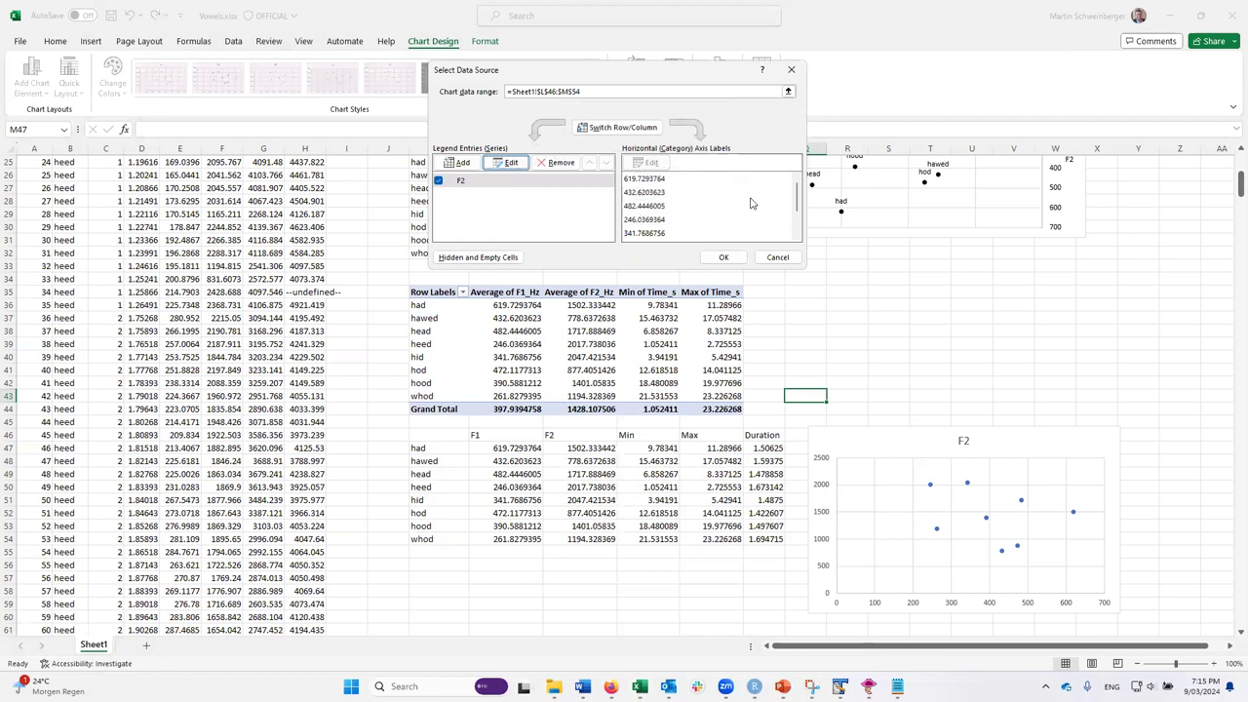
pyautogui.click(777, 257)
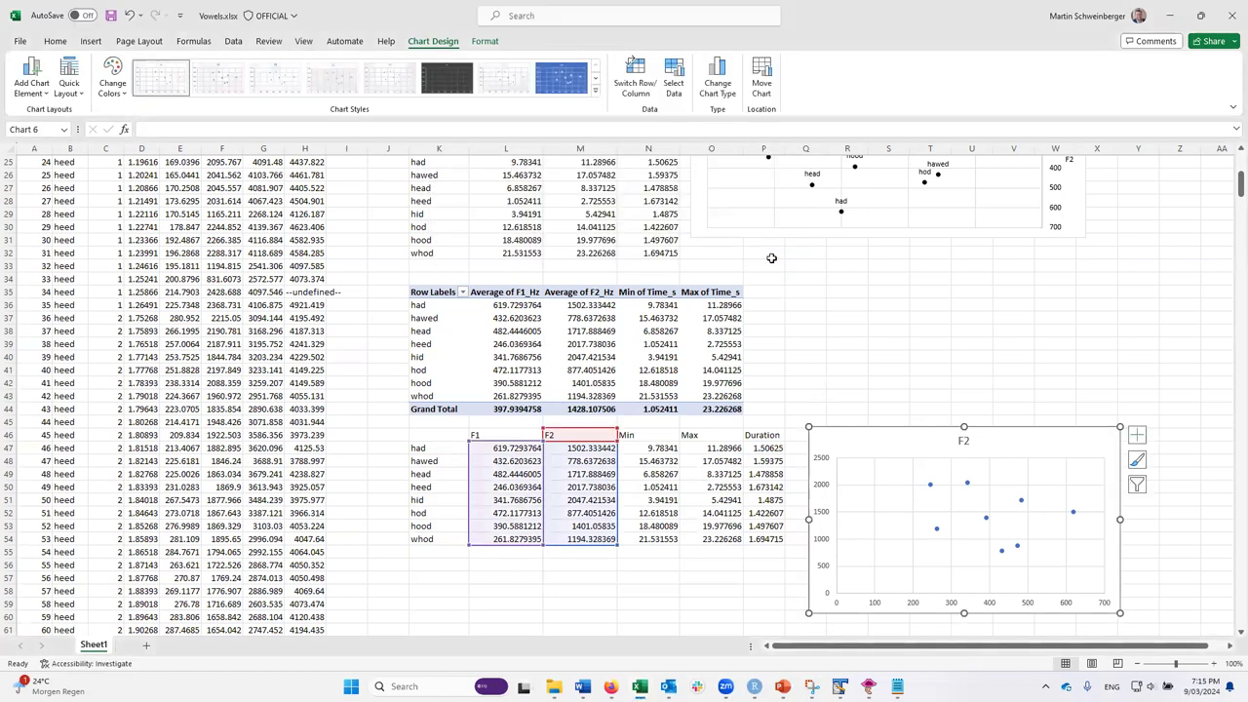
# Step: Show the new scatter chart's vertical axis values in reverse order and move the chart up beside the PivotTable
pyautogui.click(822, 518)
pyautogui.rightClick(822, 518)
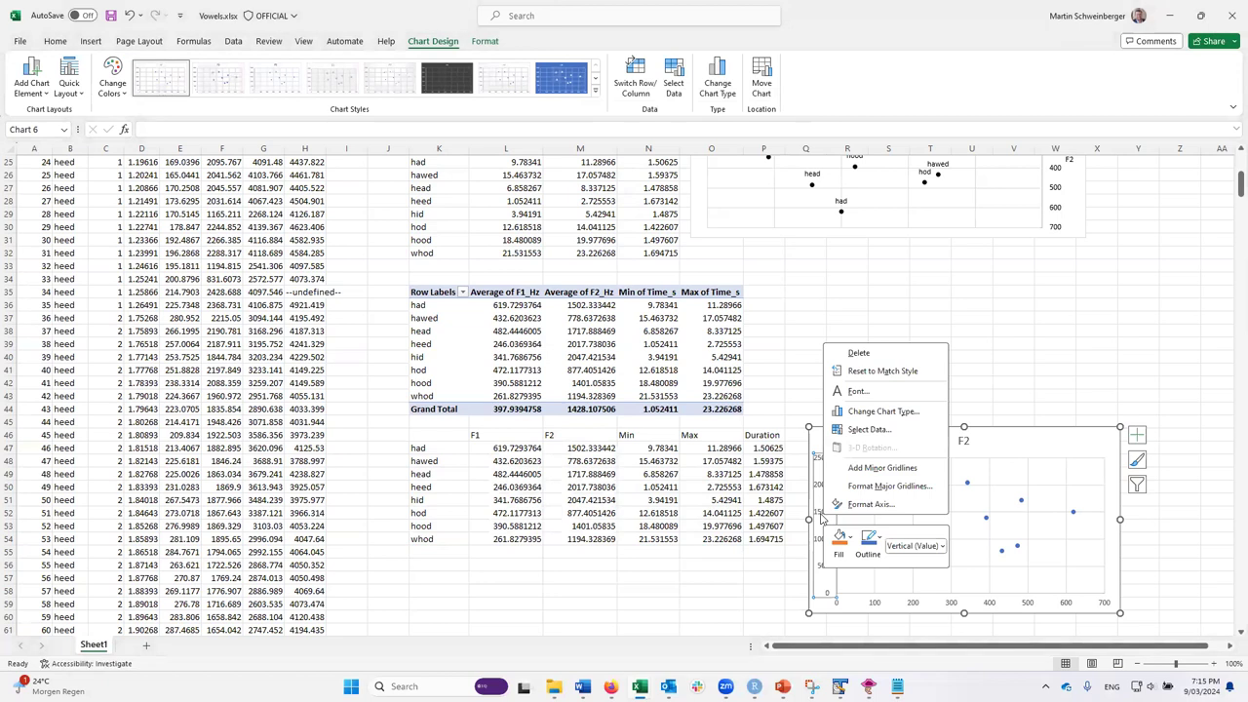
pyautogui.click(863, 504)
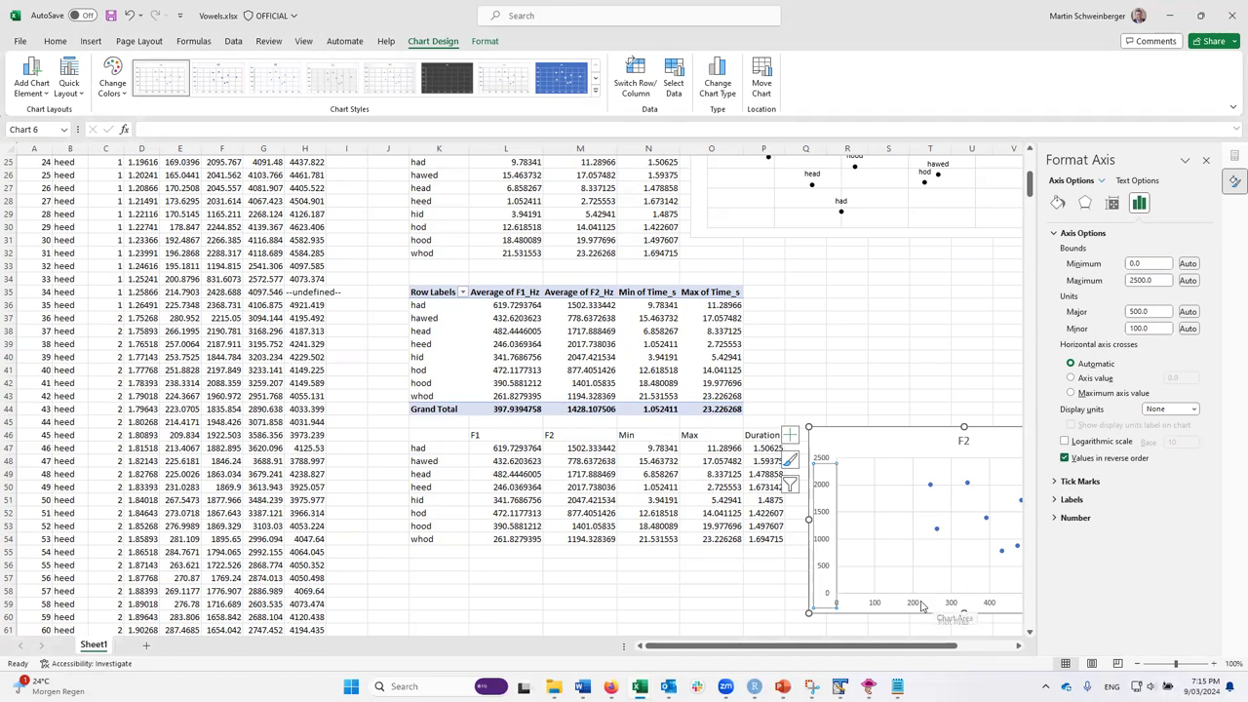
pyautogui.click(825, 478)
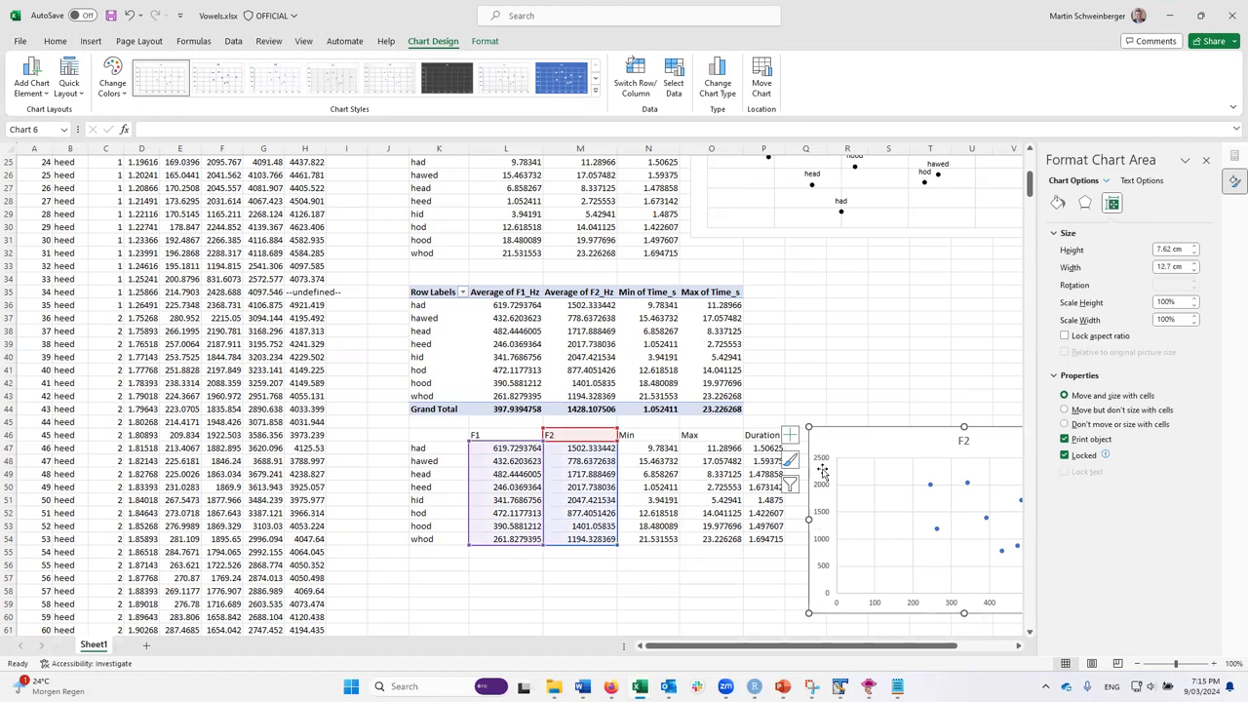
pyautogui.click(1204, 160)
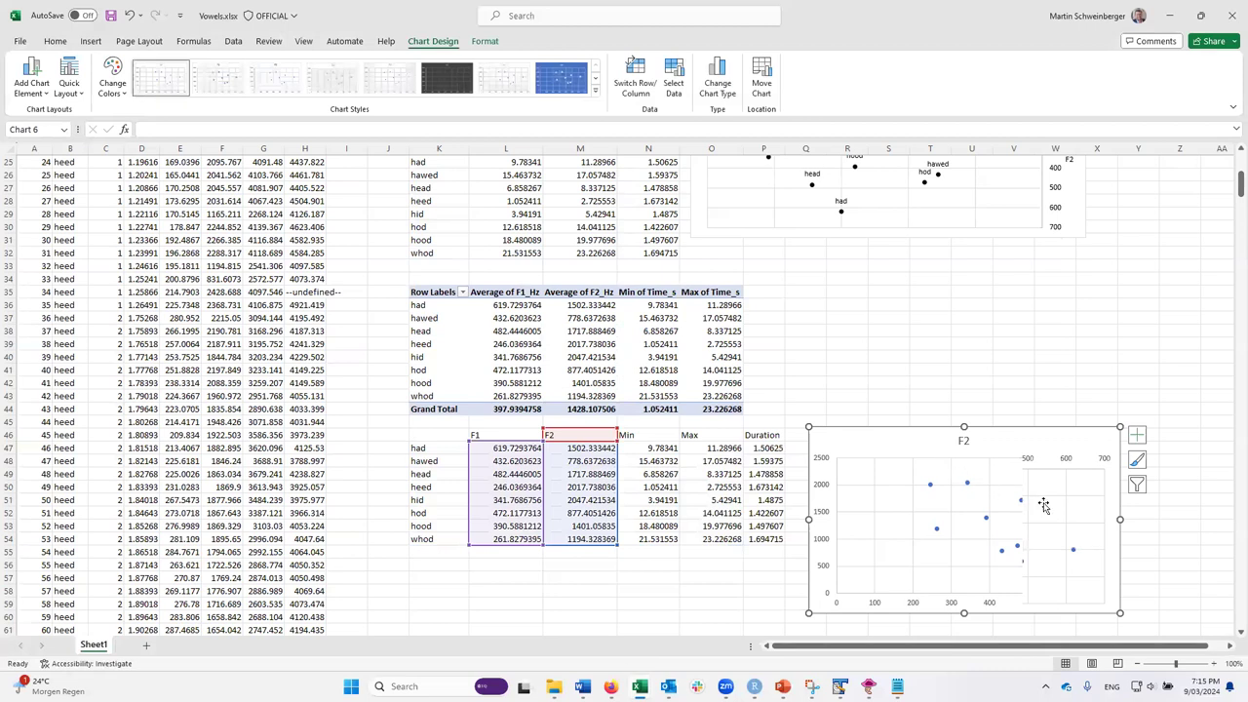
pyautogui.click(986, 465)
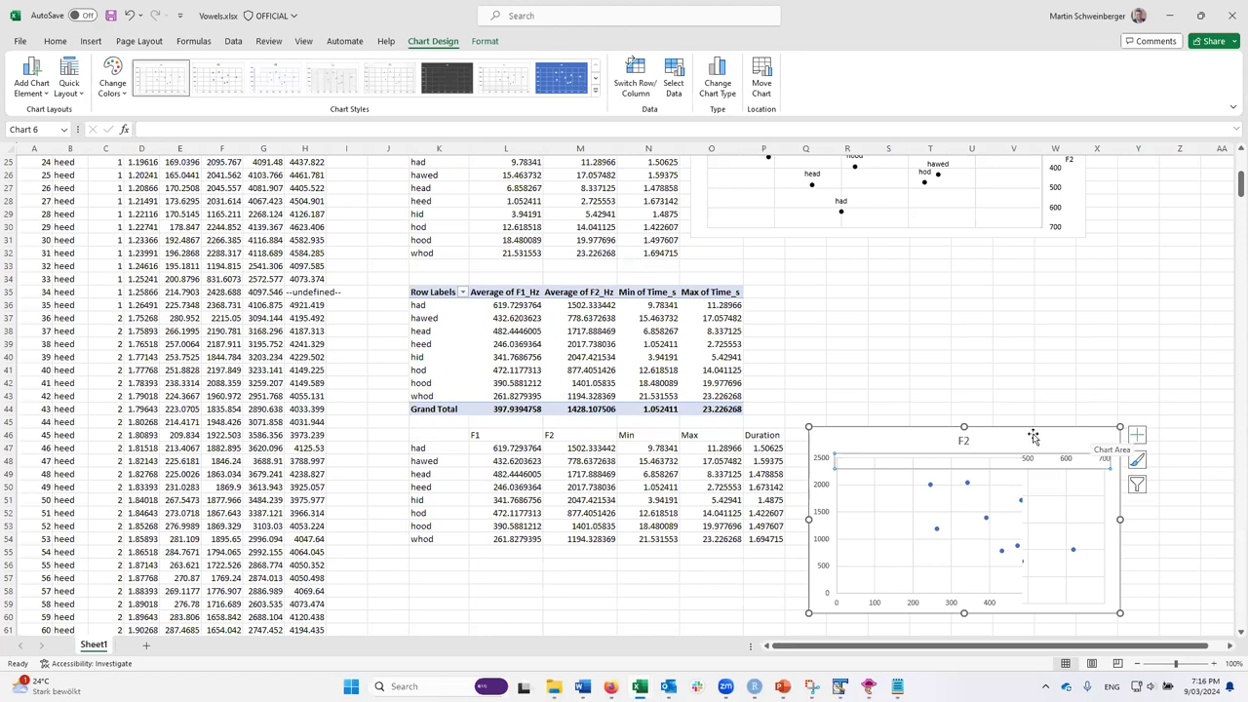
pyautogui.moveTo(1034, 436); pyautogui.dragTo(1038, 328)
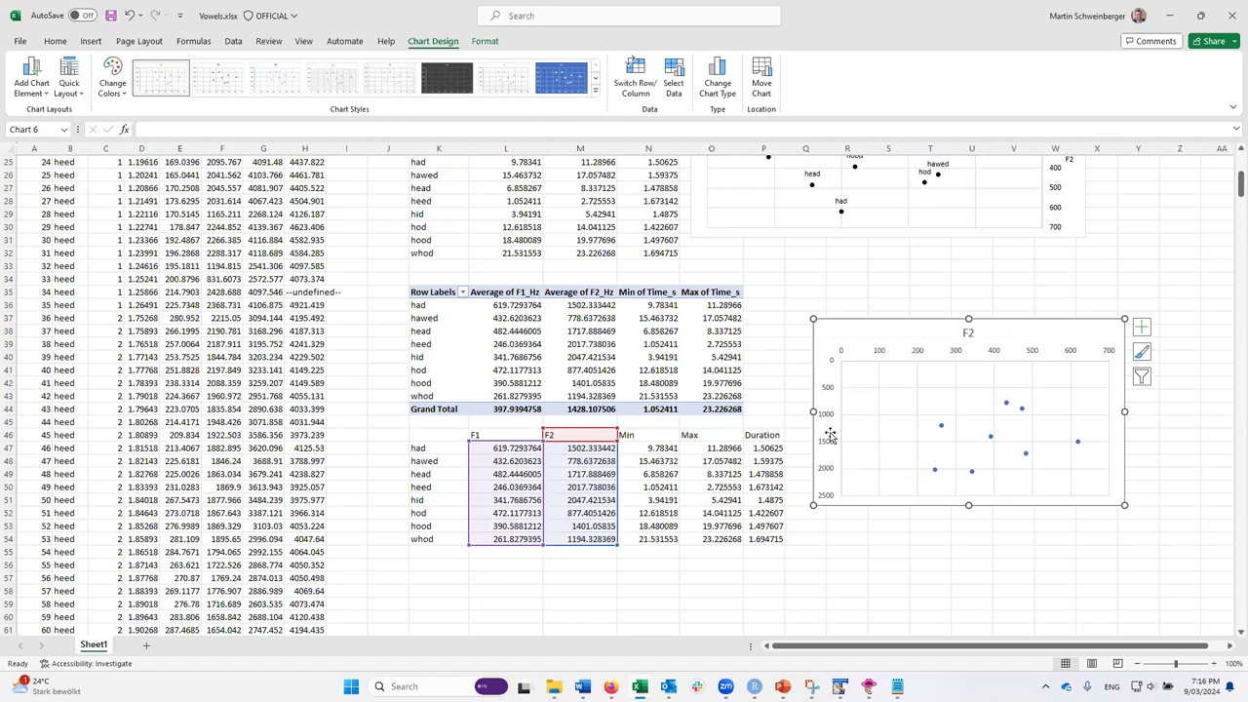
# Step: Show the scatter chart's horizontal axis values in reverse order and move the chart over the pasted table's Min to Duration columns
pyautogui.click(950, 357)
pyautogui.rightClick(958, 361)
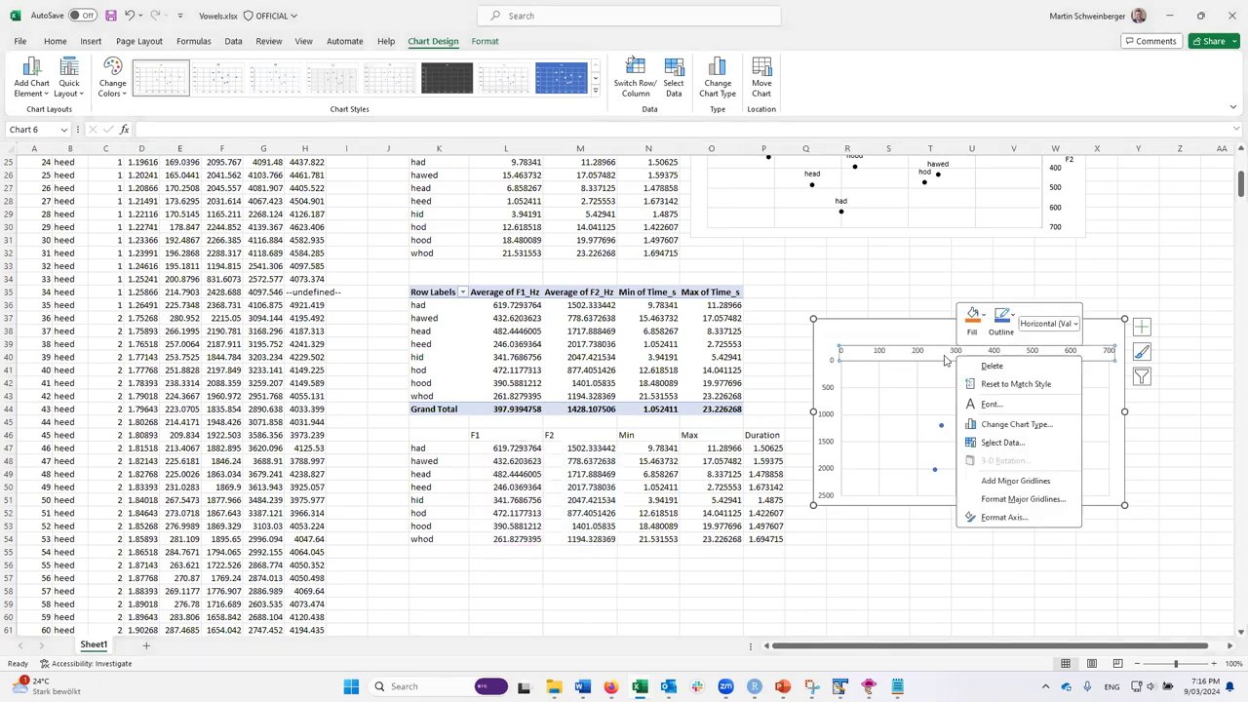
pyautogui.click(1005, 518)
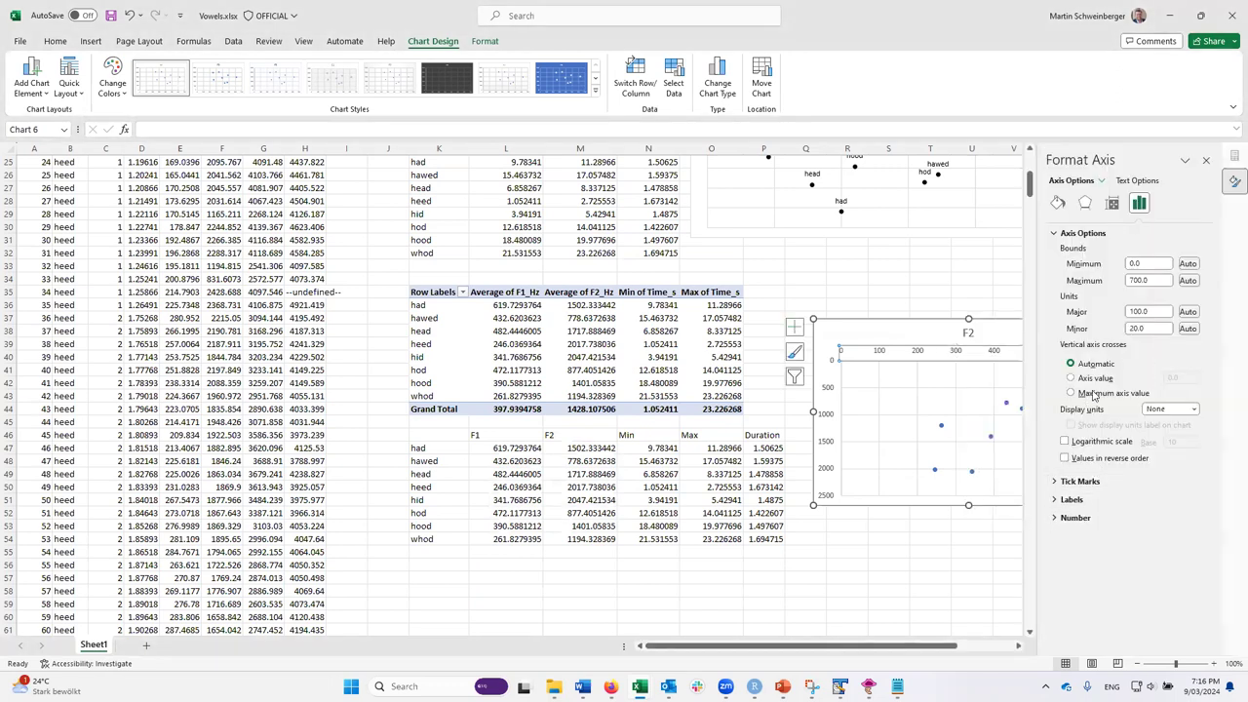
pyautogui.click(1078, 459)
pyautogui.click(920, 328)
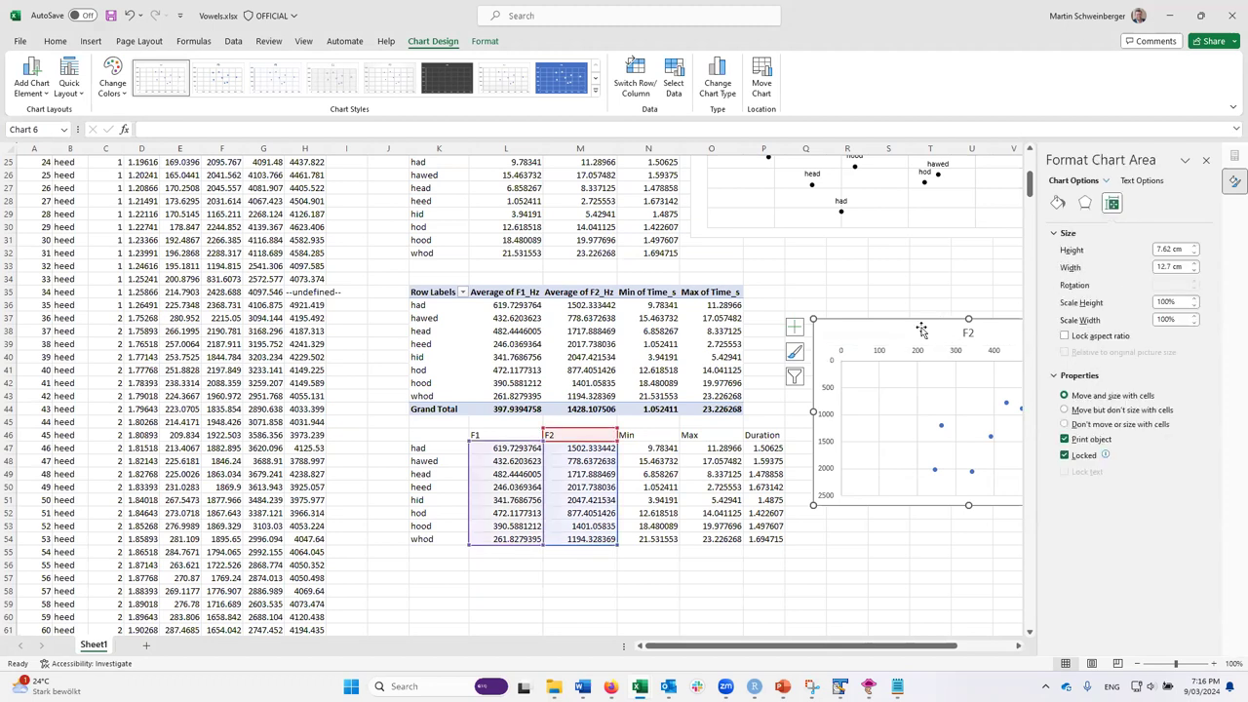
pyautogui.moveTo(879, 348); pyautogui.dragTo(806, 426)
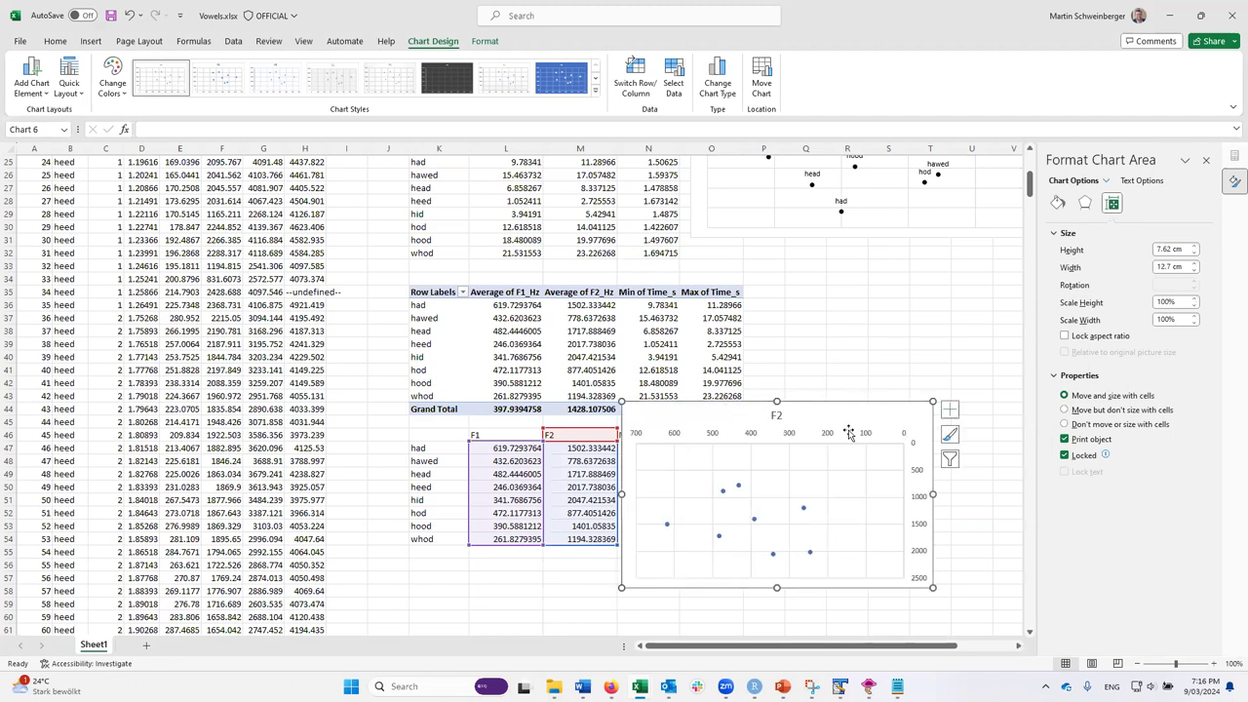
# Step: Compare the new chart's axes with the finished vowel chart and check the F1 and F2 axis assignment on the PowerPoint formants slide
pyautogui.scroll(7, 904, 307)
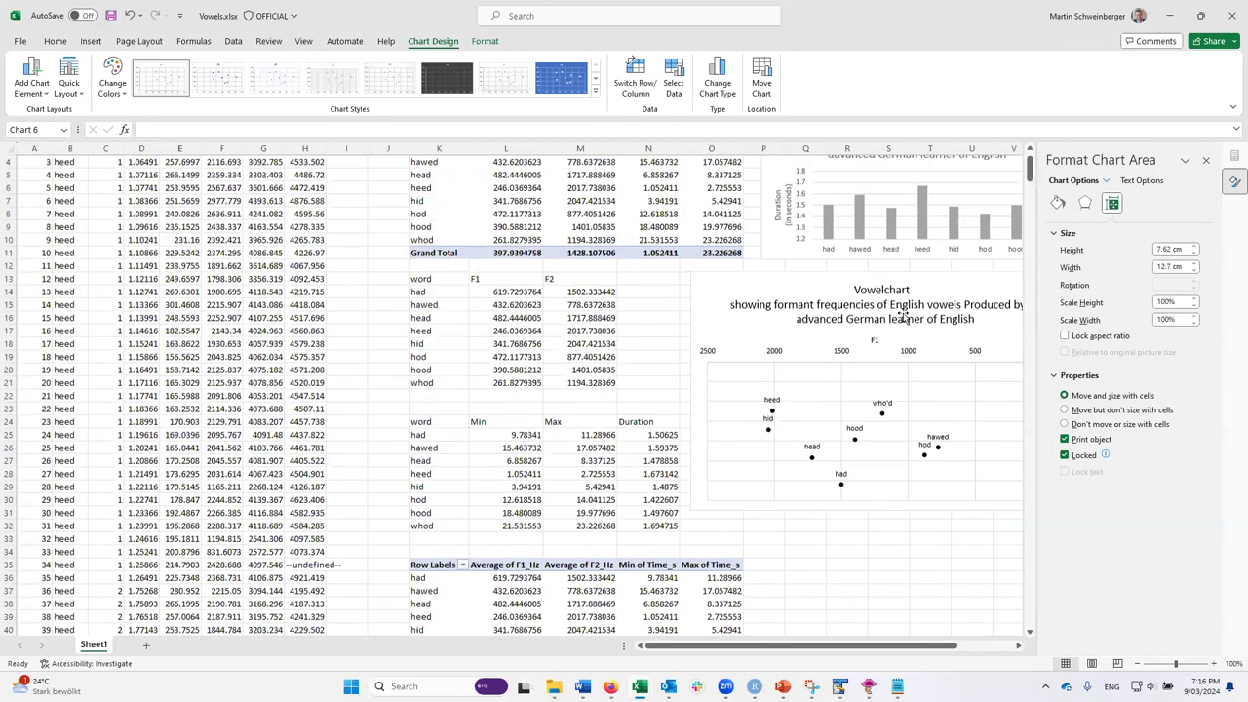
pyautogui.scroll(-9, 899, 330)
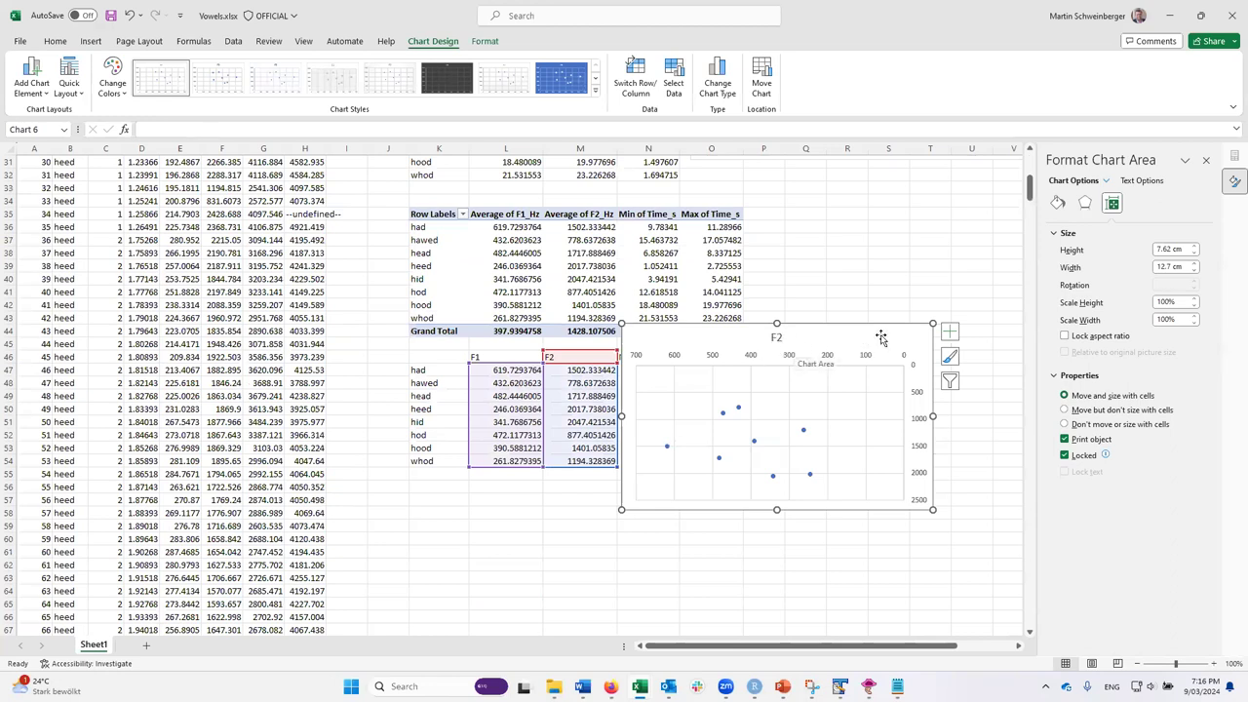
pyautogui.scroll(9, 916, 353)
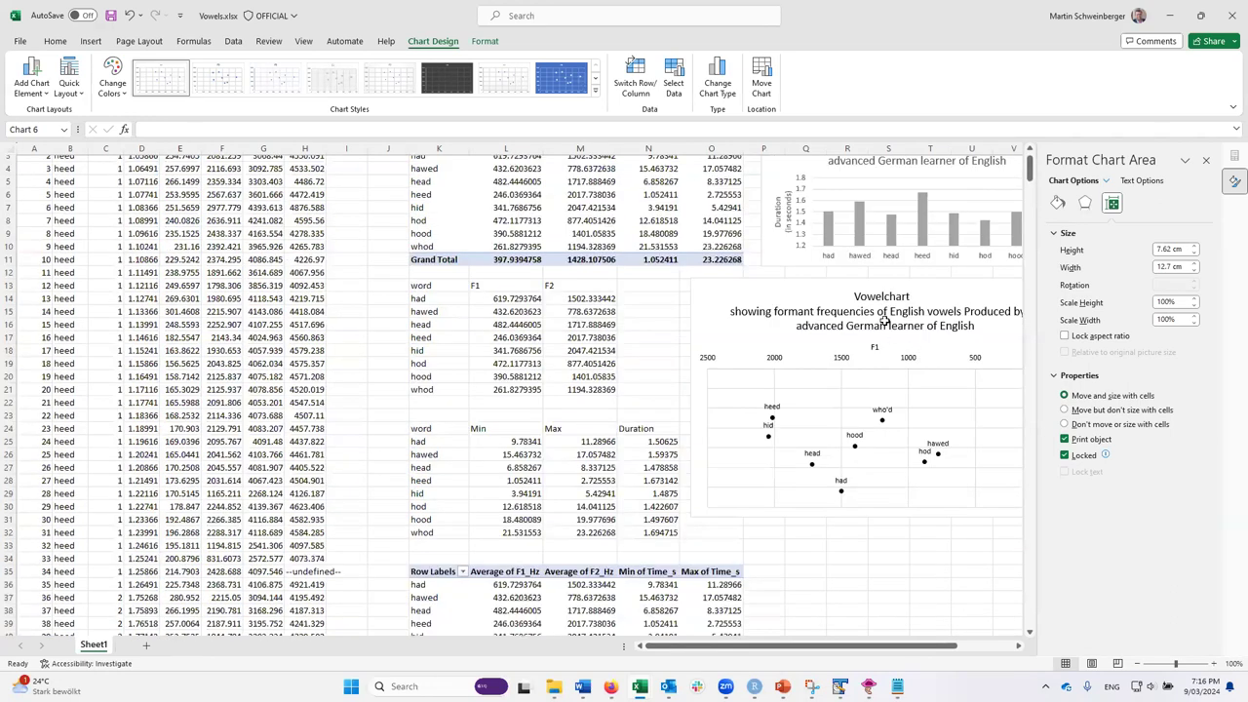
pyautogui.scroll(-1, 884, 320)
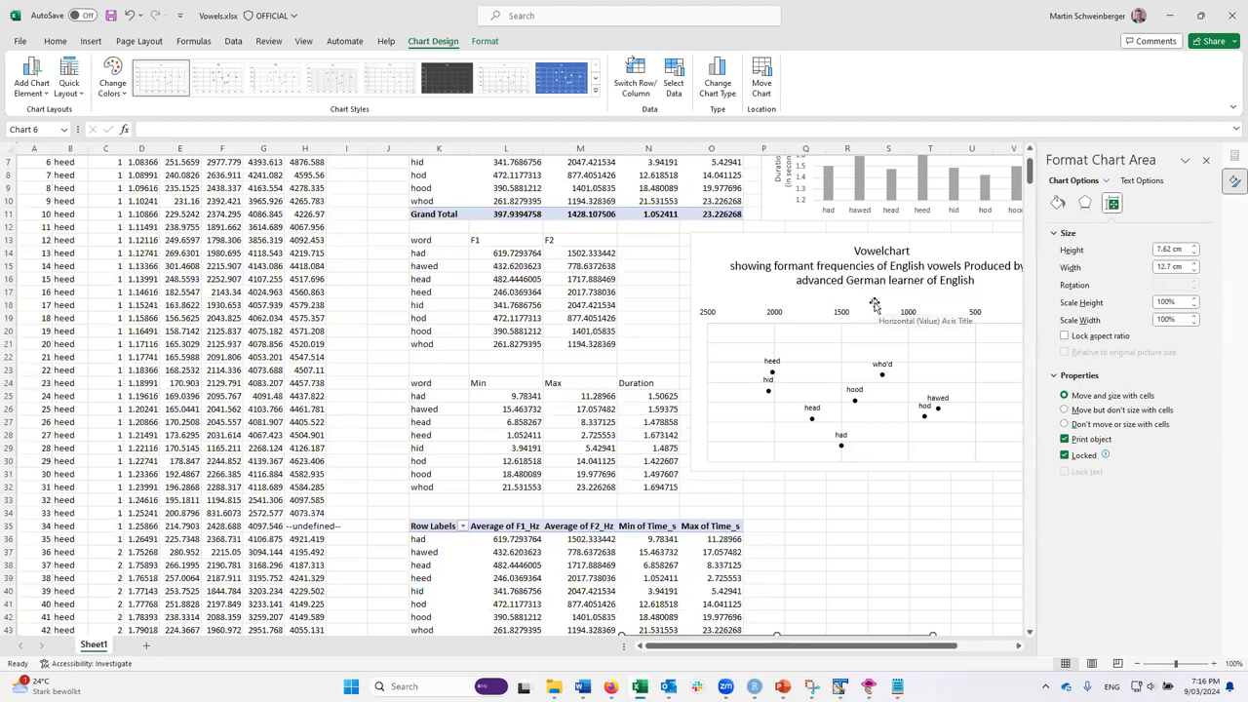
pyautogui.click(874, 304)
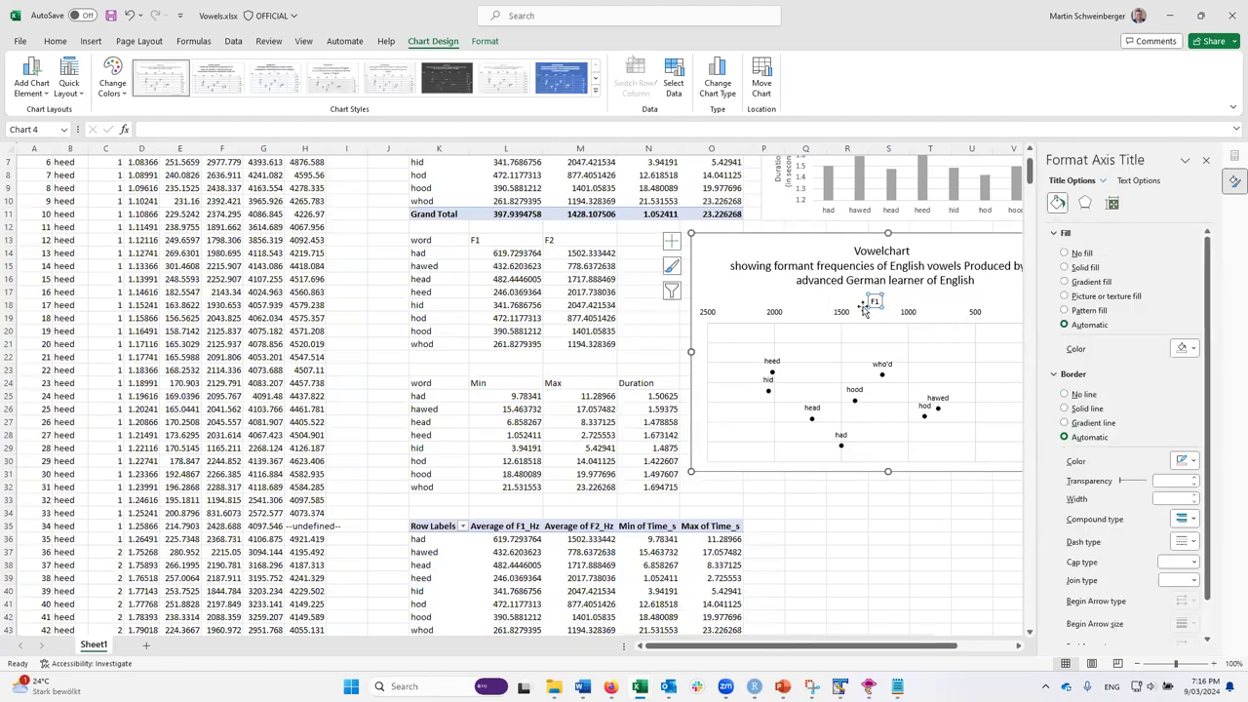
pyautogui.moveTo(783, 685)
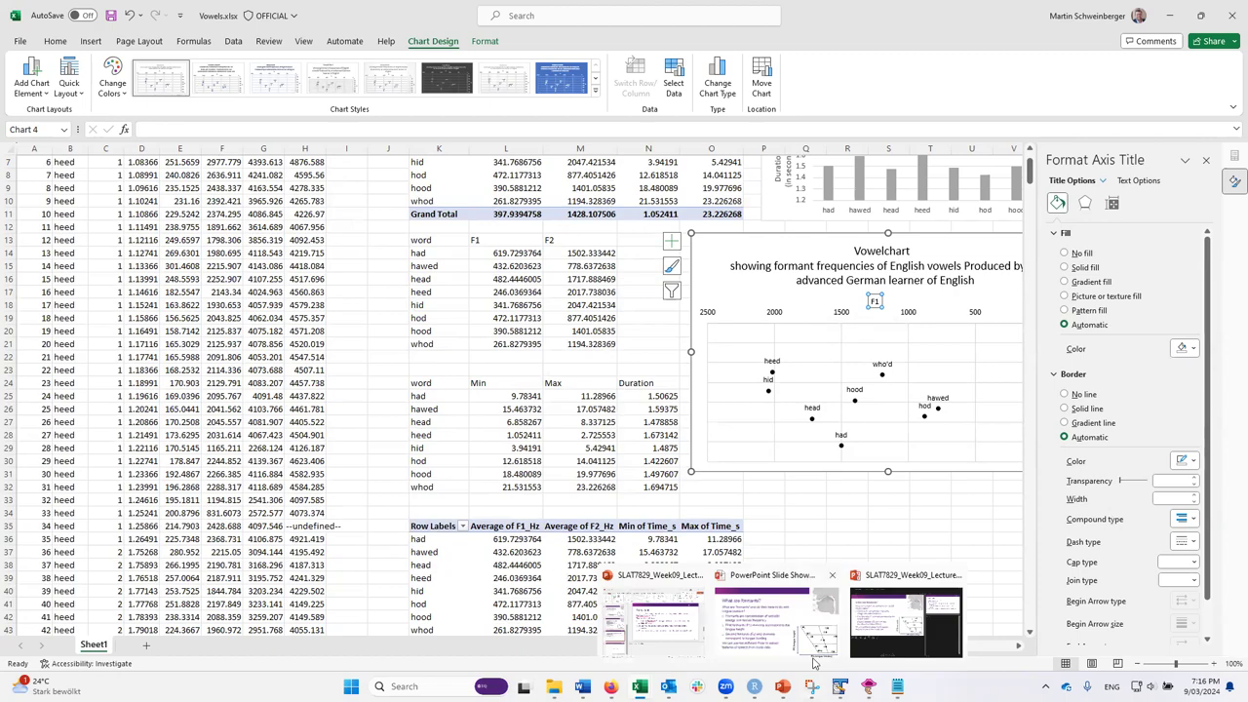
pyautogui.click(775, 615)
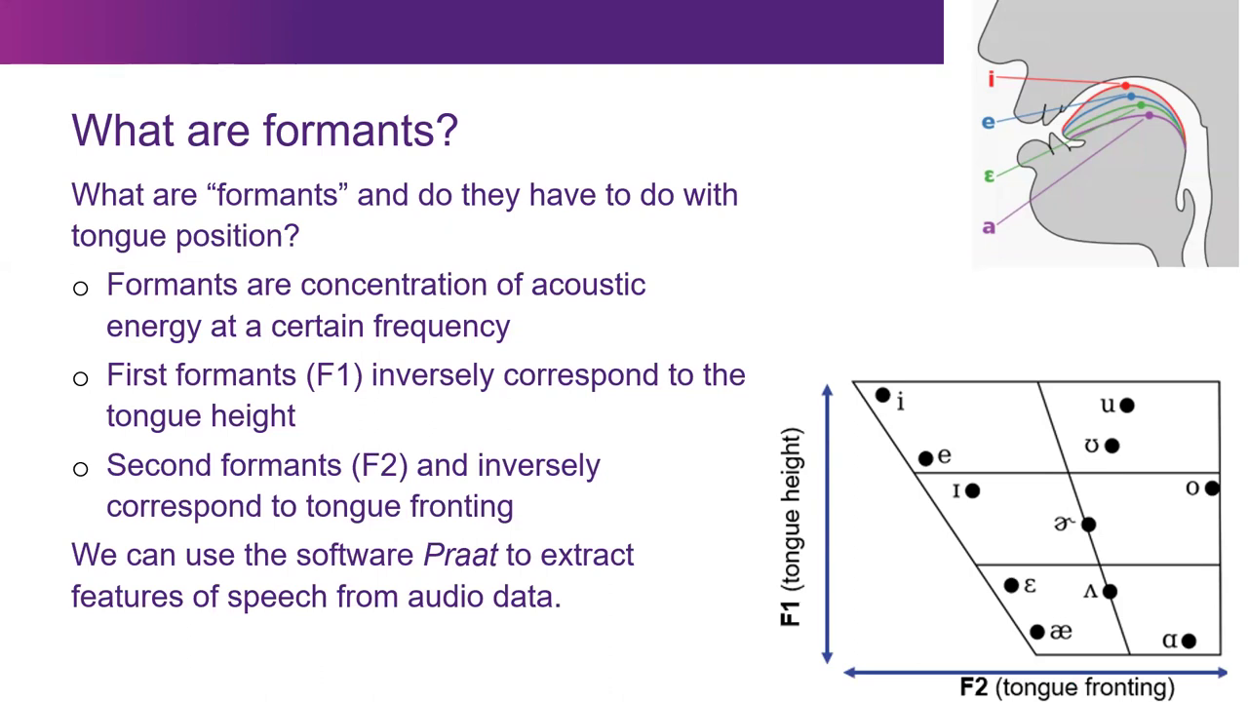
pyautogui.hotkey('alt', 'Tab')
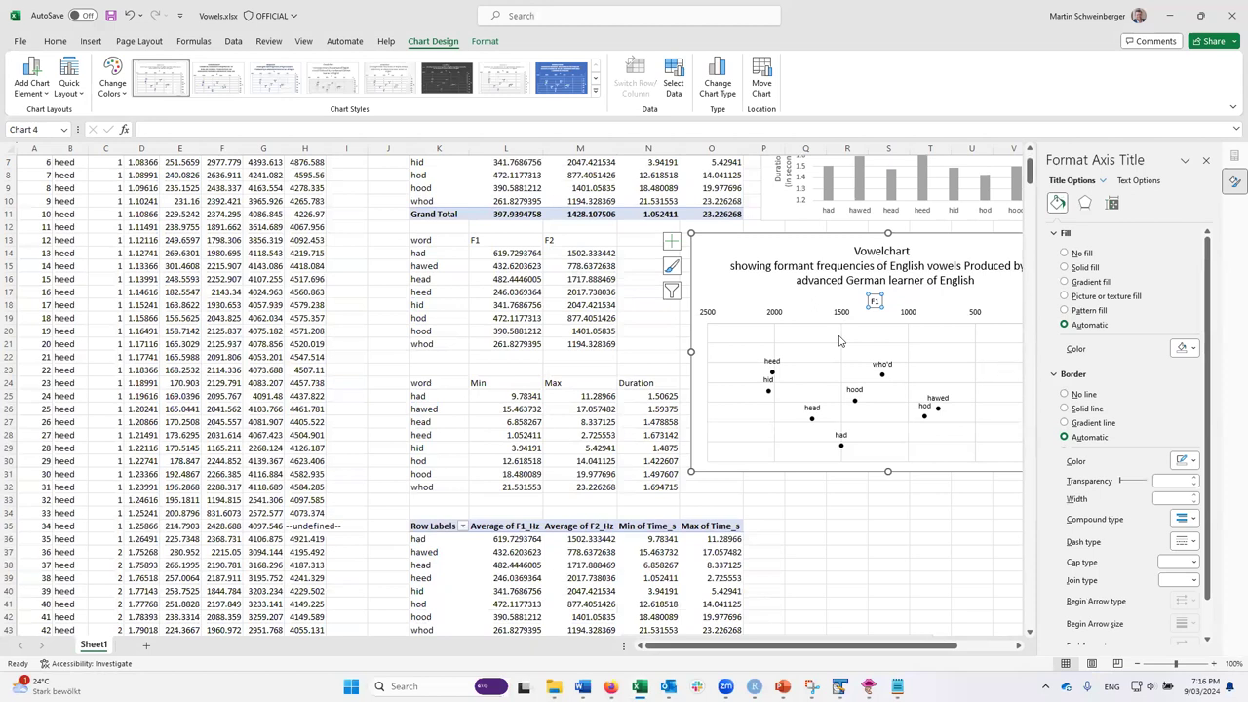
# Step: Retitle the finished vowel chart's horizontal axis F2 and its vertical axis F1, and close the formatting pane
pyautogui.click(874, 302)
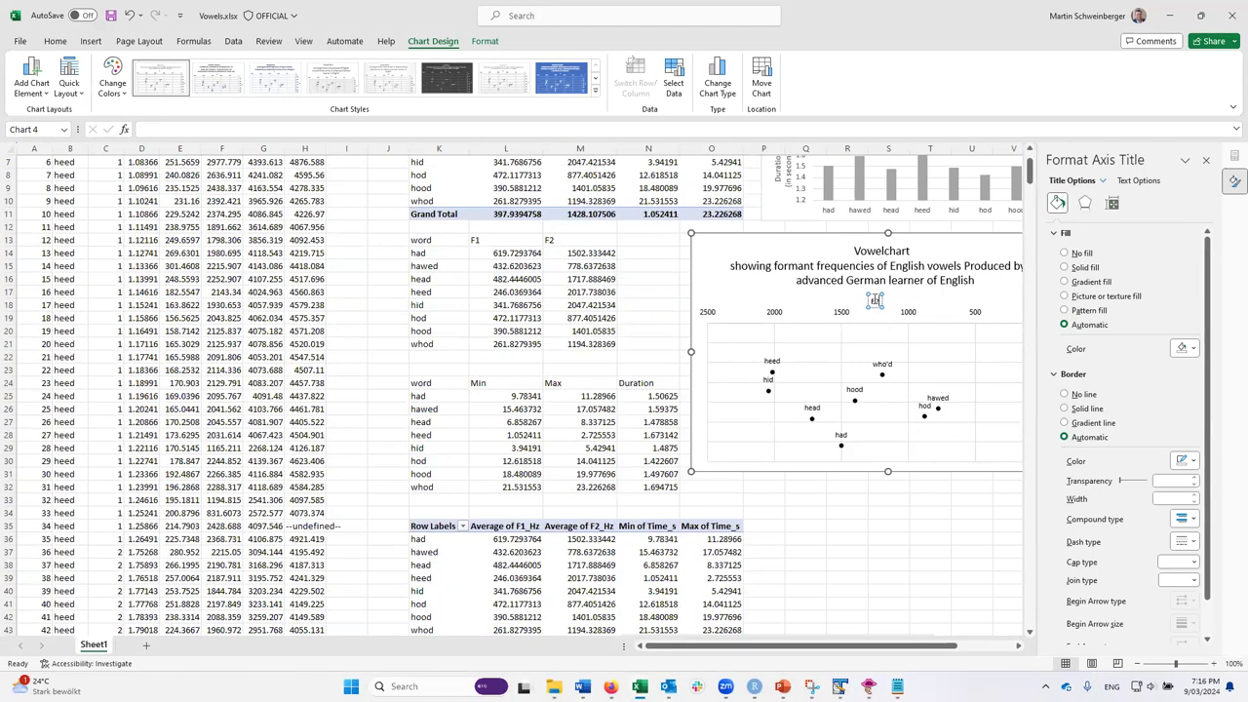
pyautogui.click(958, 299)
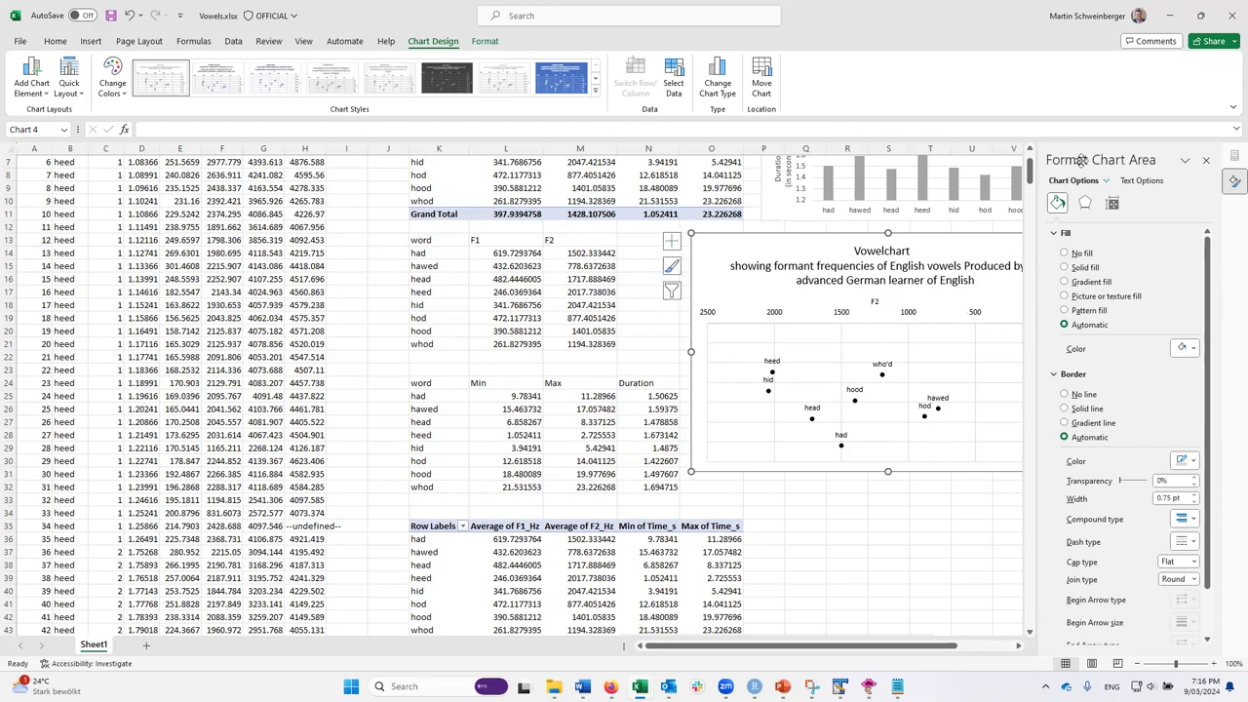
pyautogui.click(1206, 161)
pyautogui.click(1069, 392)
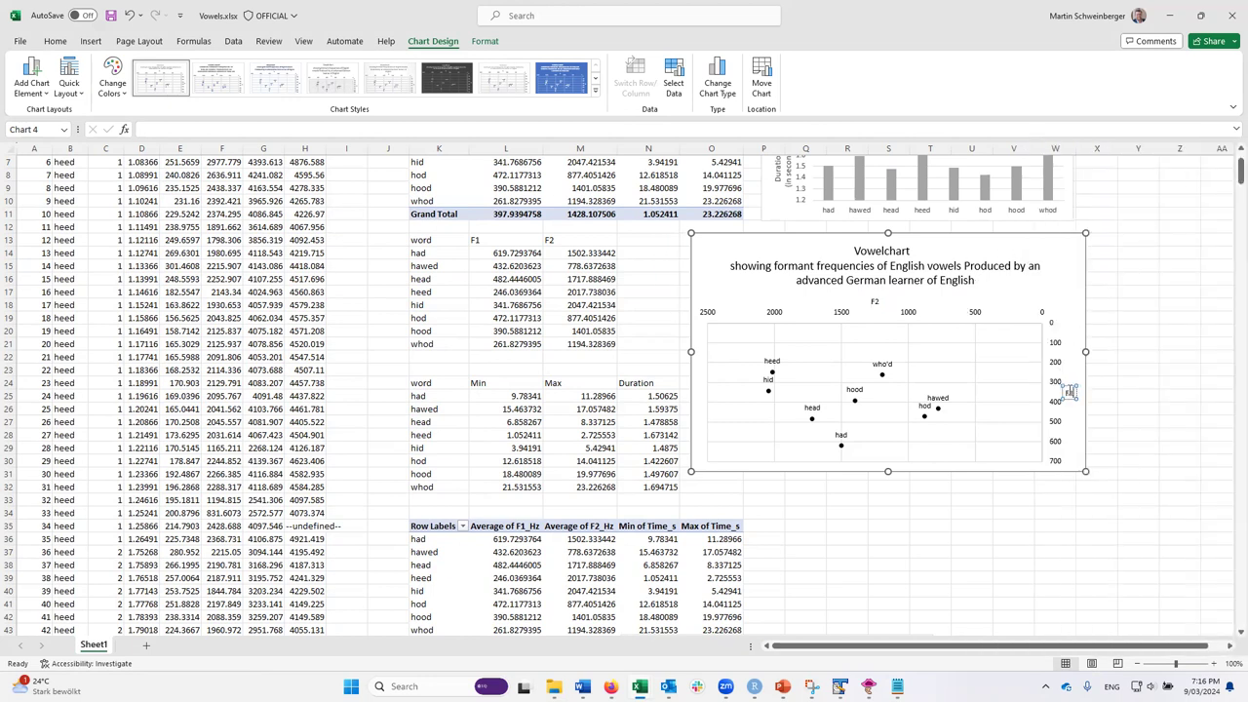
pyautogui.click(1061, 437)
# Step: Move the new scatter chart directly below the finished vowel chart, beside the second PivotTable
pyautogui.scroll(-1, 998, 507)
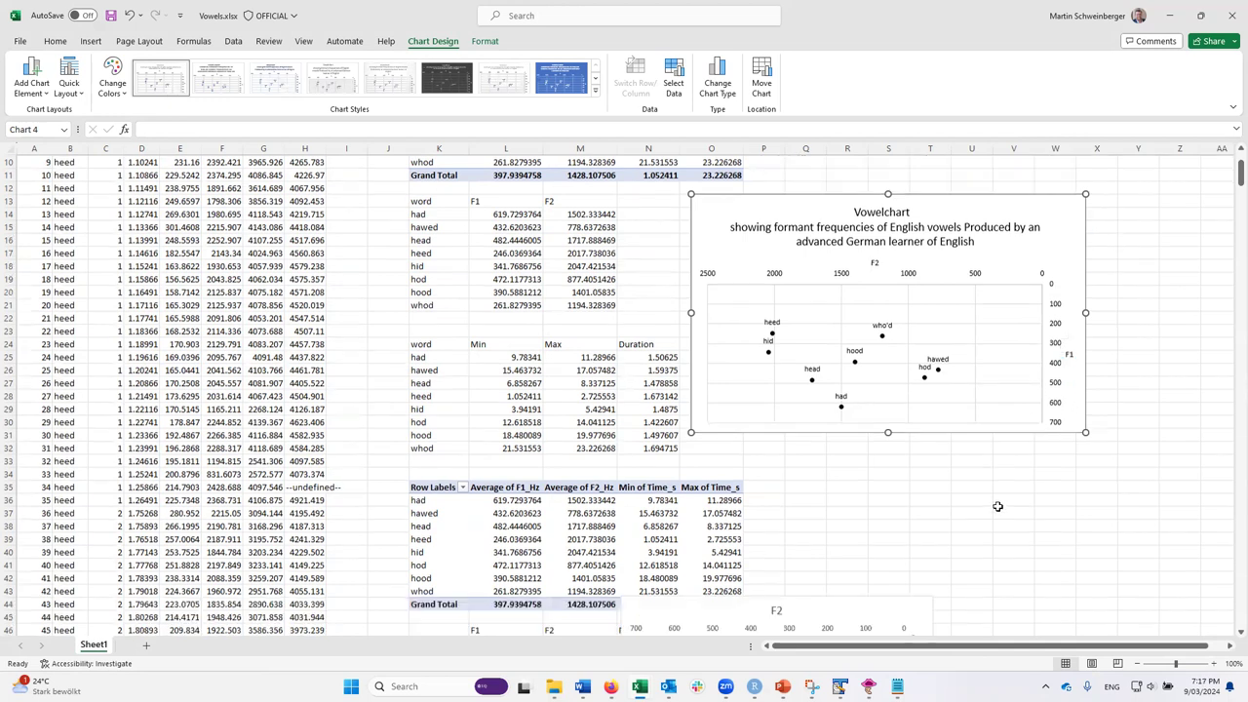
pyautogui.scroll(-5, 997, 506)
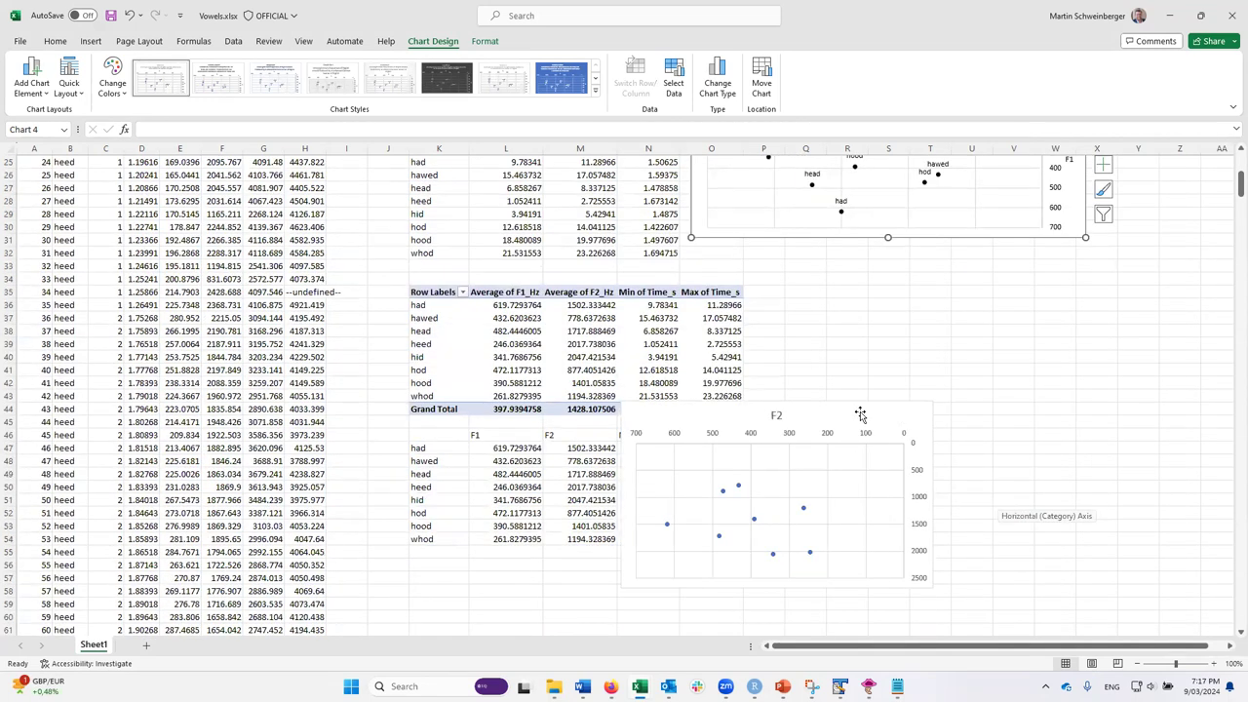
pyautogui.scroll(4, 858, 410)
pyautogui.scroll(-4, 841, 474)
pyautogui.moveTo(1001, 373); pyautogui.dragTo(1020, 265)
pyautogui.scroll(6, 983, 332)
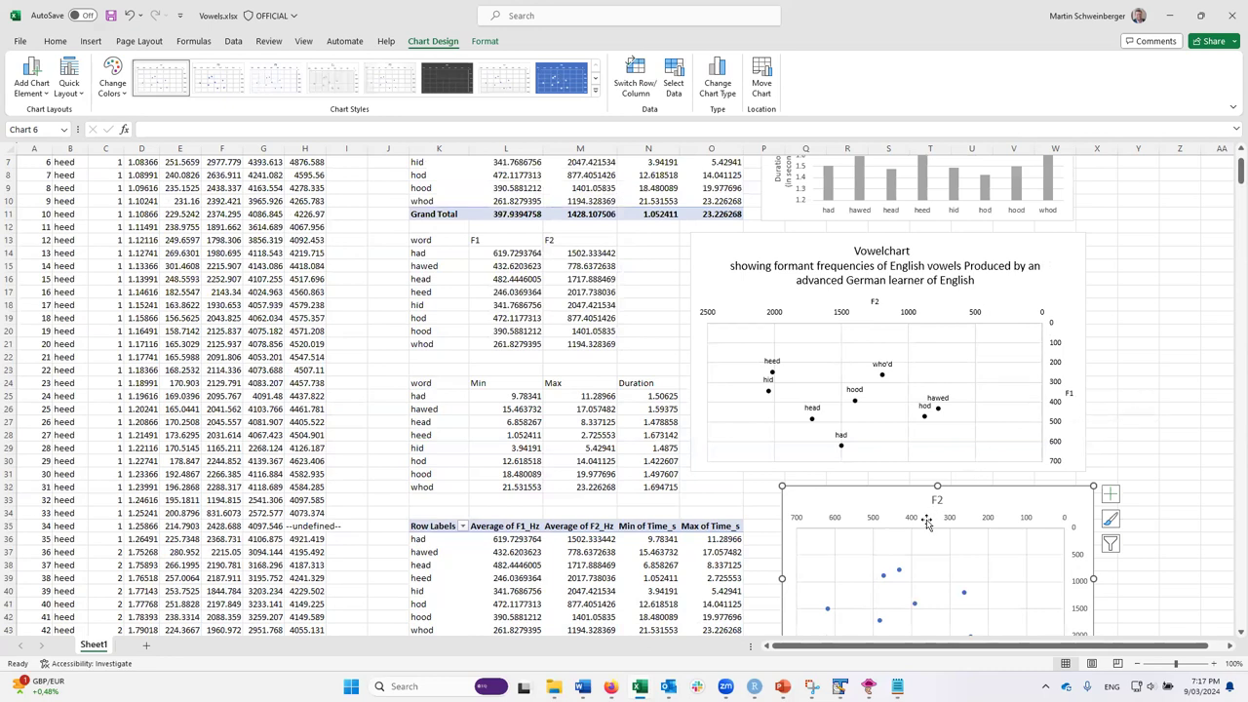
# Step: Set the X values of the new chart's F2 series to the F2 averages in Sheet1 M47:M54
pyautogui.scroll(-2, 1015, 537)
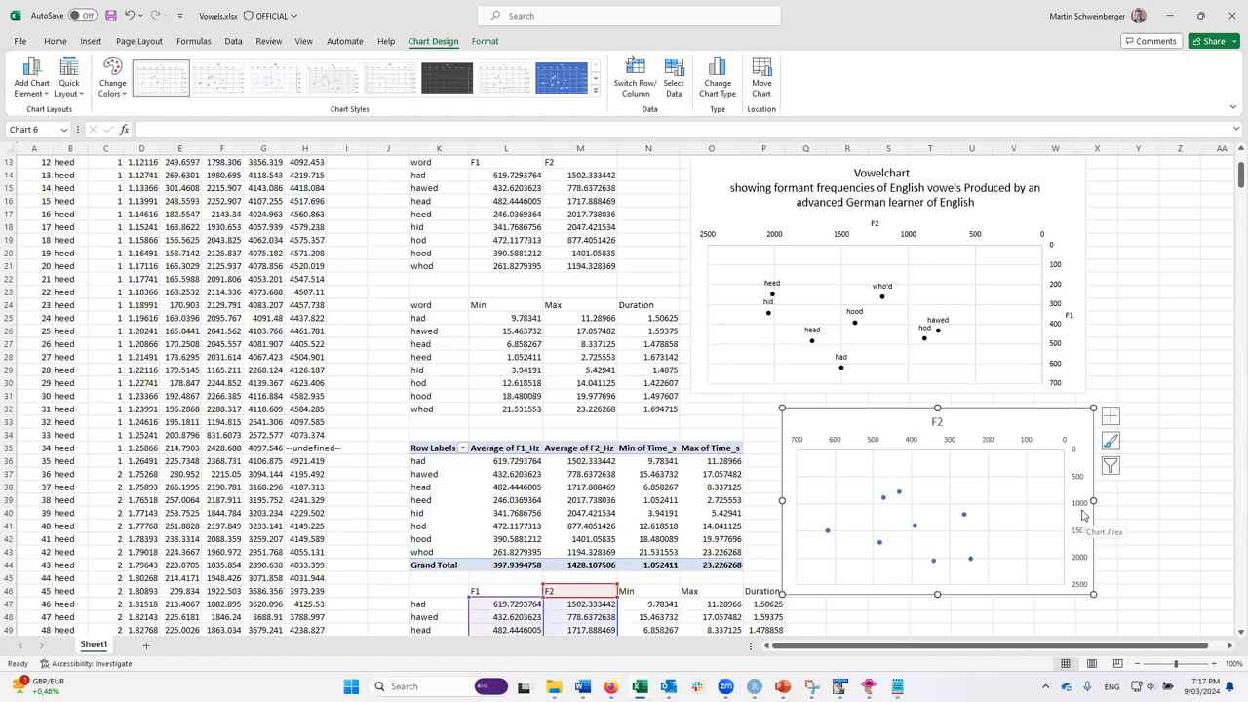
pyautogui.rightClick(994, 421)
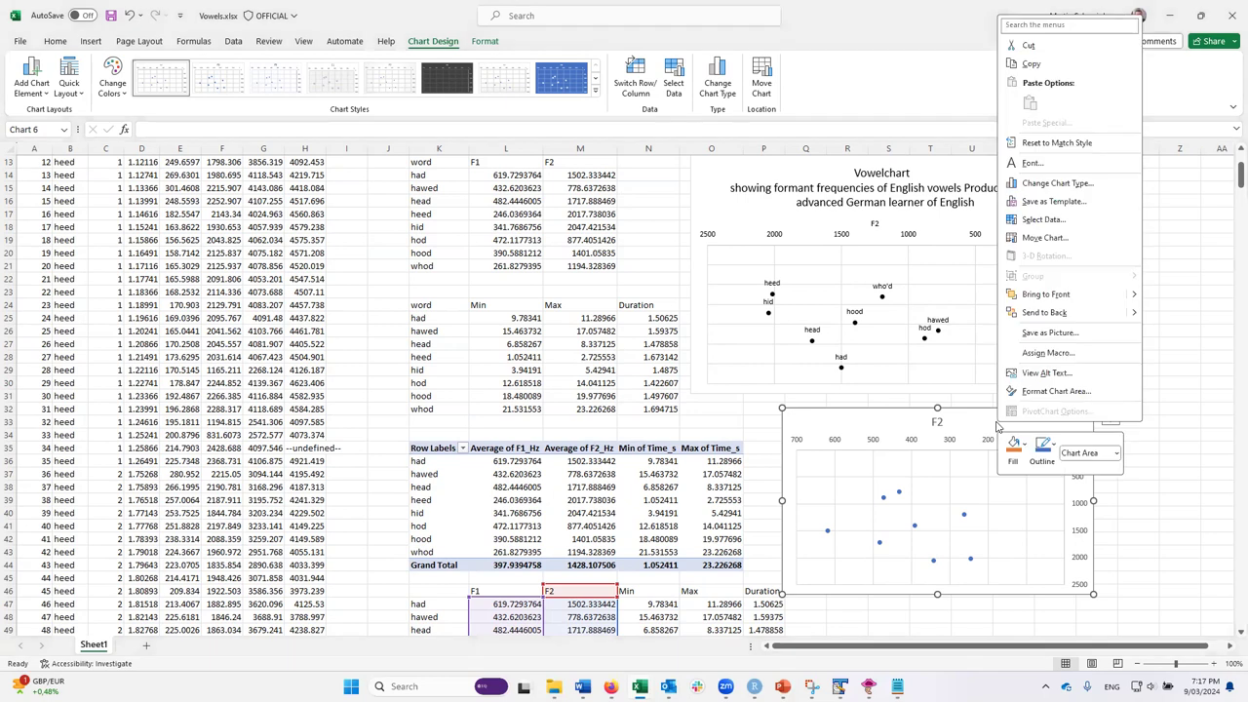
pyautogui.click(1045, 220)
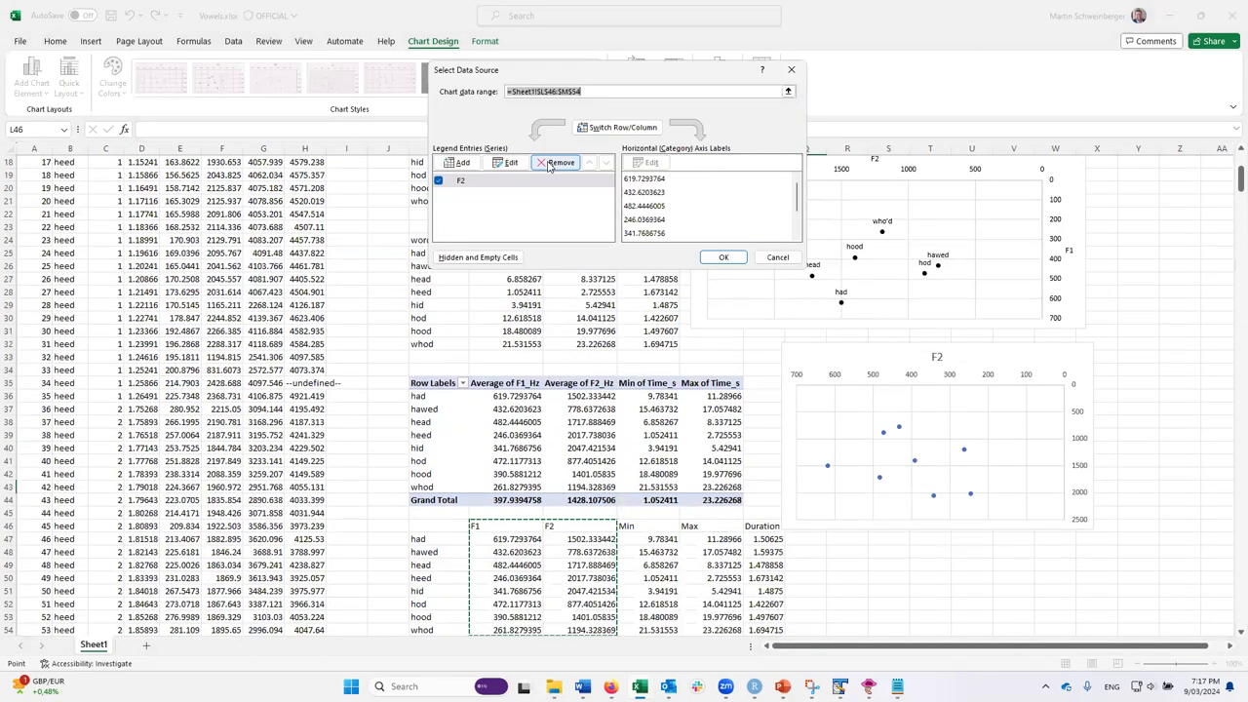
pyautogui.click(509, 163)
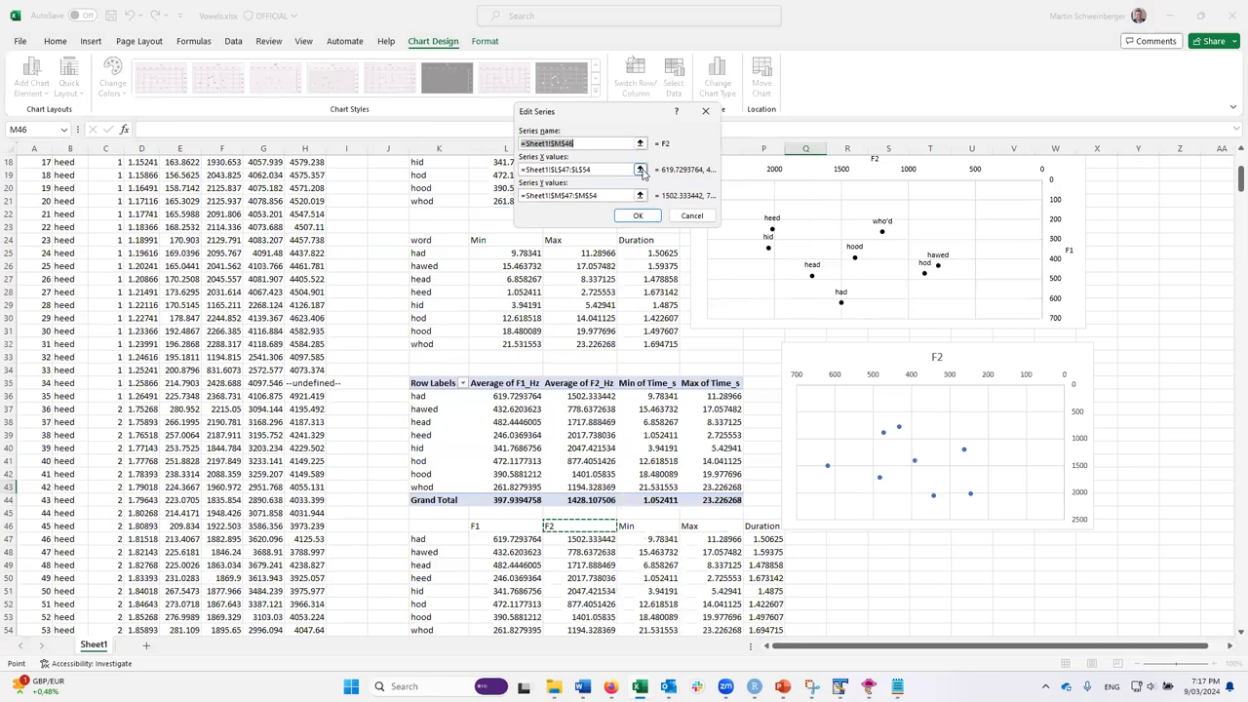
pyautogui.click(640, 170)
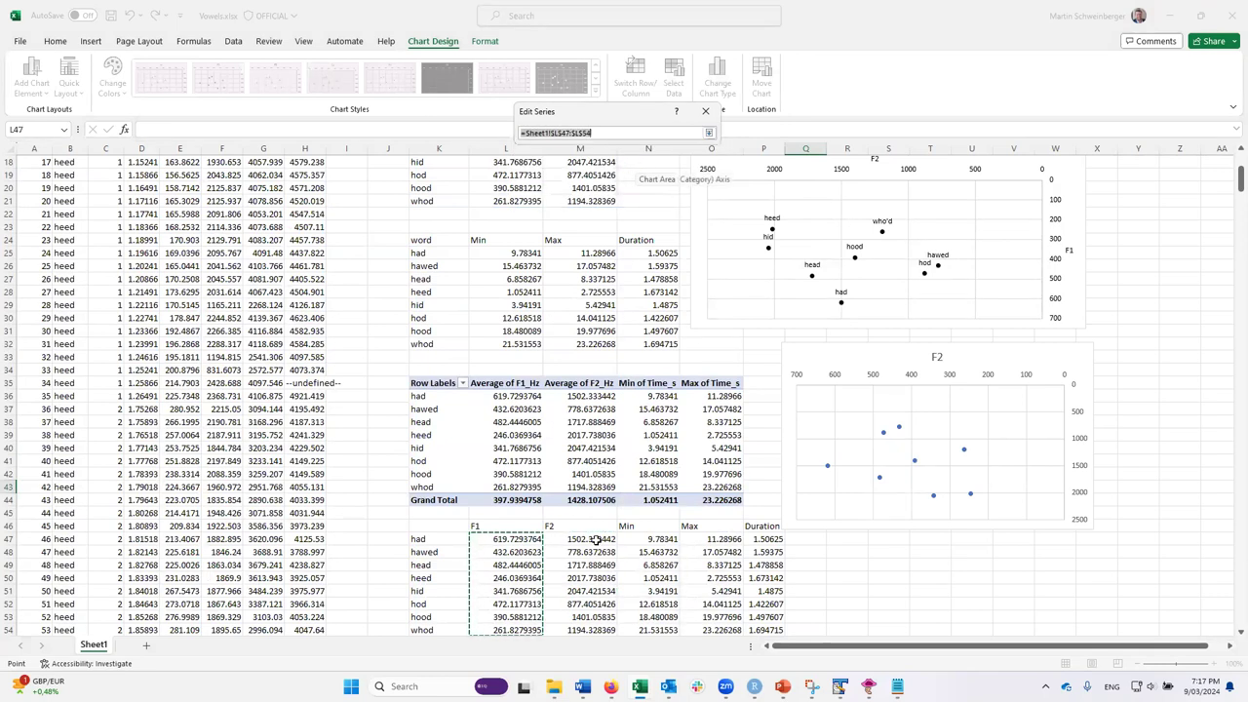
pyautogui.moveTo(588, 539); pyautogui.dragTo(592, 591)
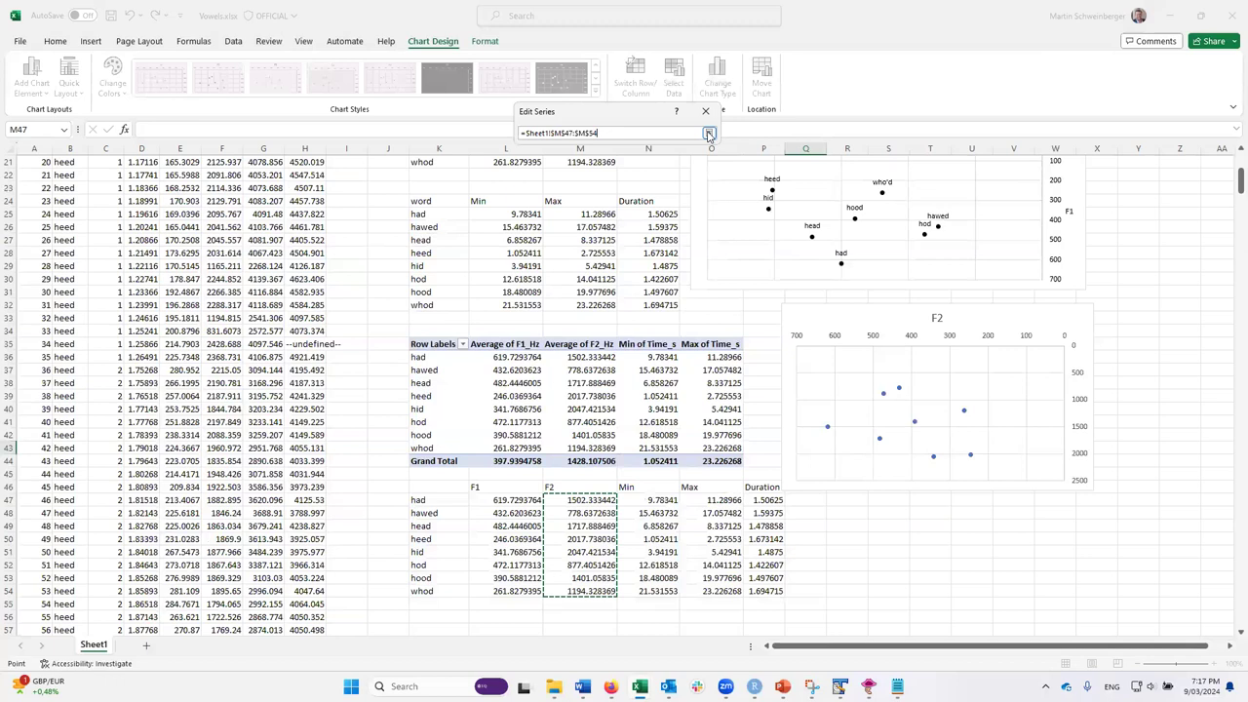
pyautogui.click(708, 132)
# Step: Set the same series' Y values to the F1 averages in Sheet1 L47:L54 and apply the new data source
pyautogui.click(640, 196)
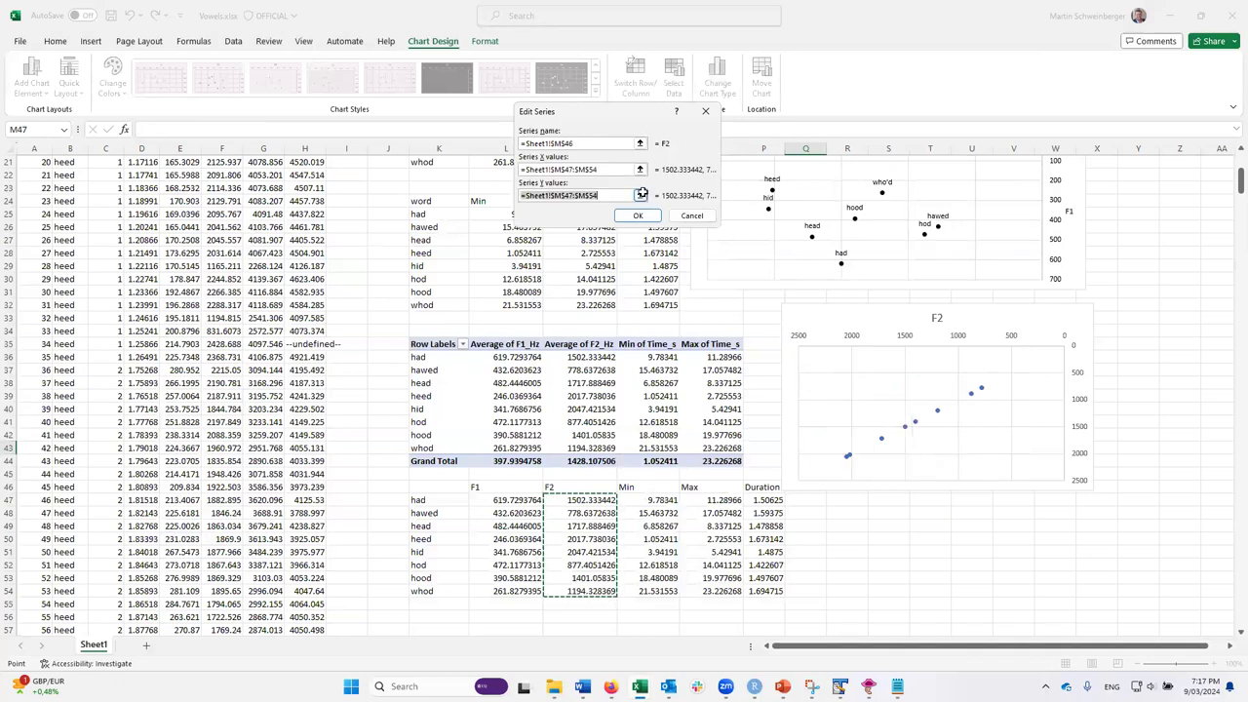
pyautogui.moveTo(516, 498); pyautogui.dragTo(516, 591)
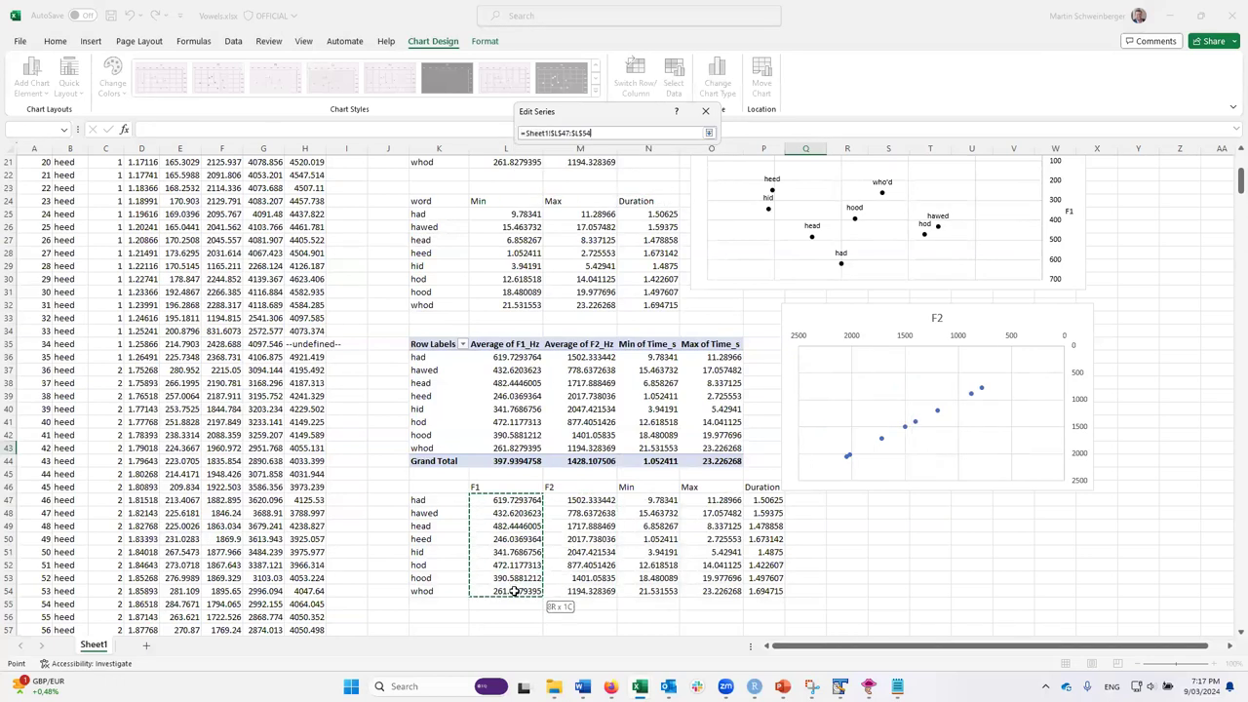
pyautogui.click(709, 132)
pyautogui.click(642, 217)
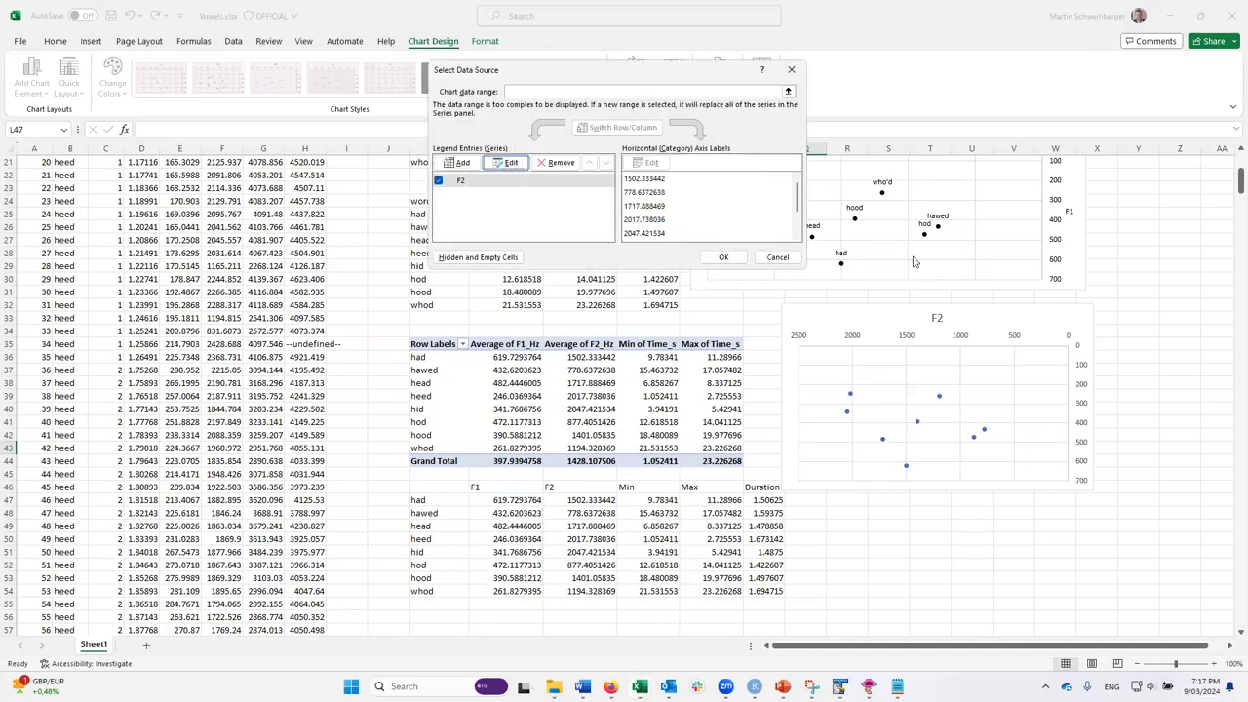
pyautogui.click(724, 256)
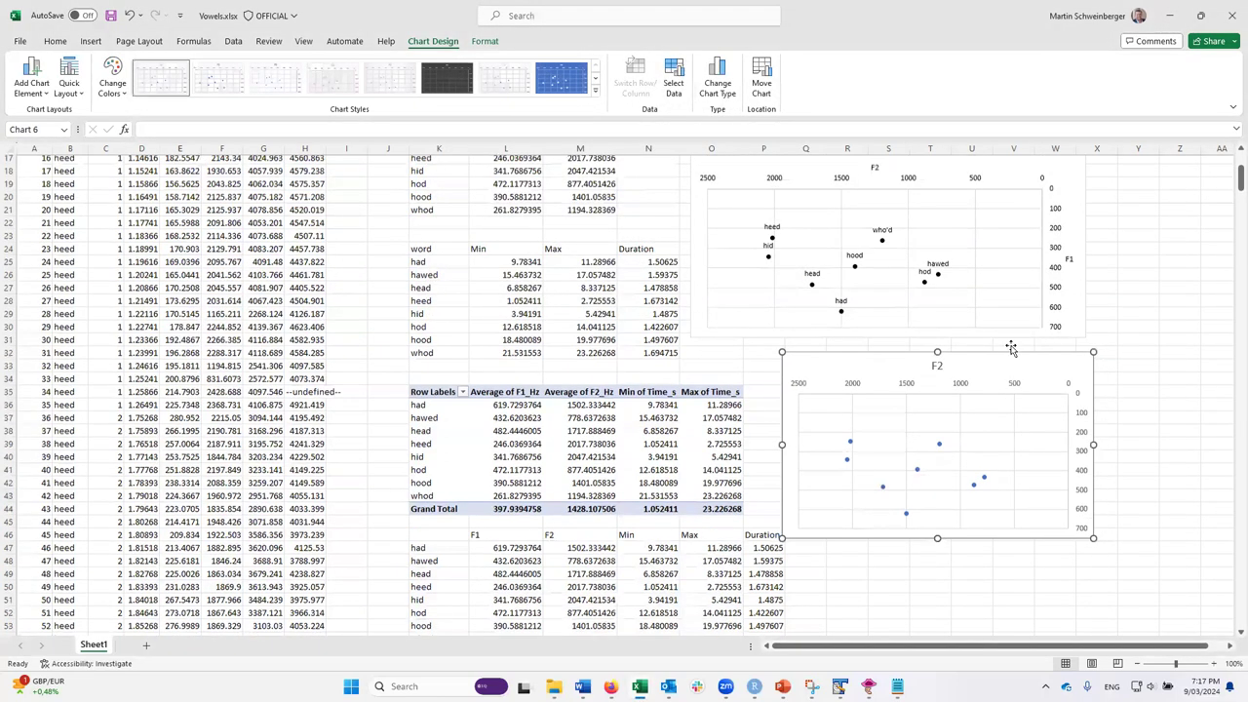
# Step: Replace the new chart's title with a copy of the finished chart's title "Vowelchart showing formant frequencies of English vowels Produced by an advanced German learner of English"
pyautogui.scroll(3, 1011, 348)
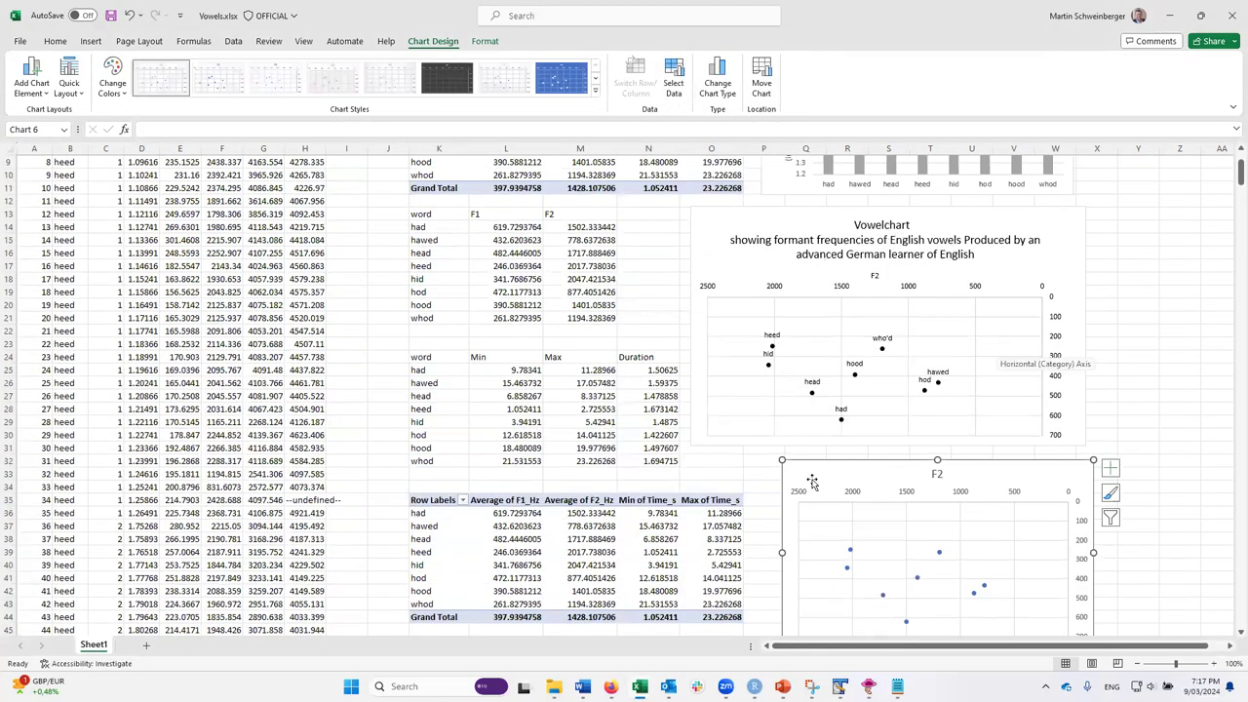
pyautogui.click(907, 242)
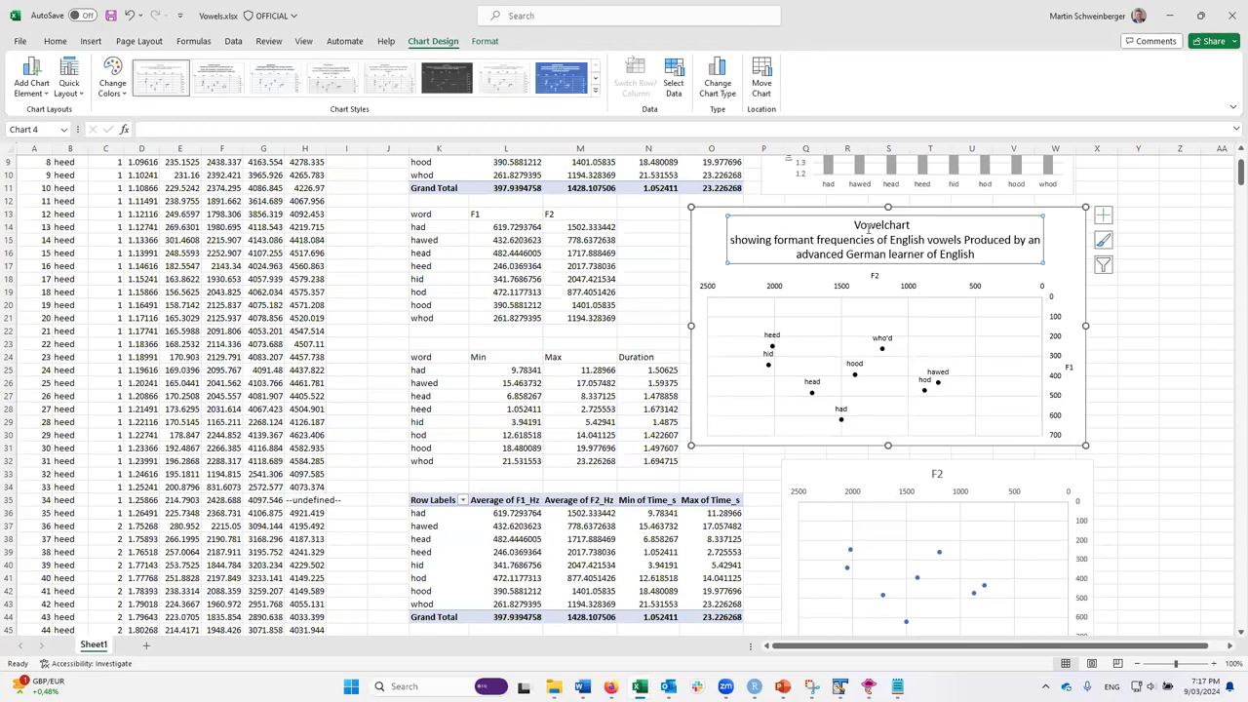
pyautogui.moveTo(853, 225); pyautogui.dragTo(977, 259)
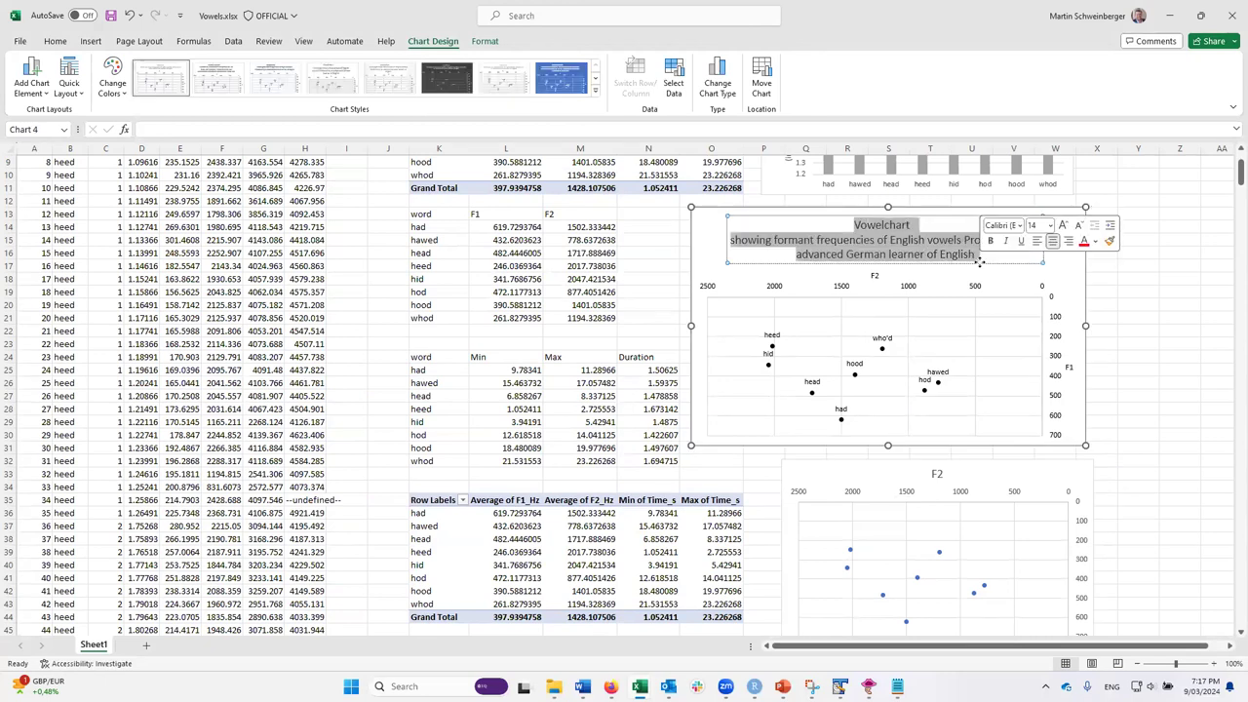
pyautogui.click(936, 474)
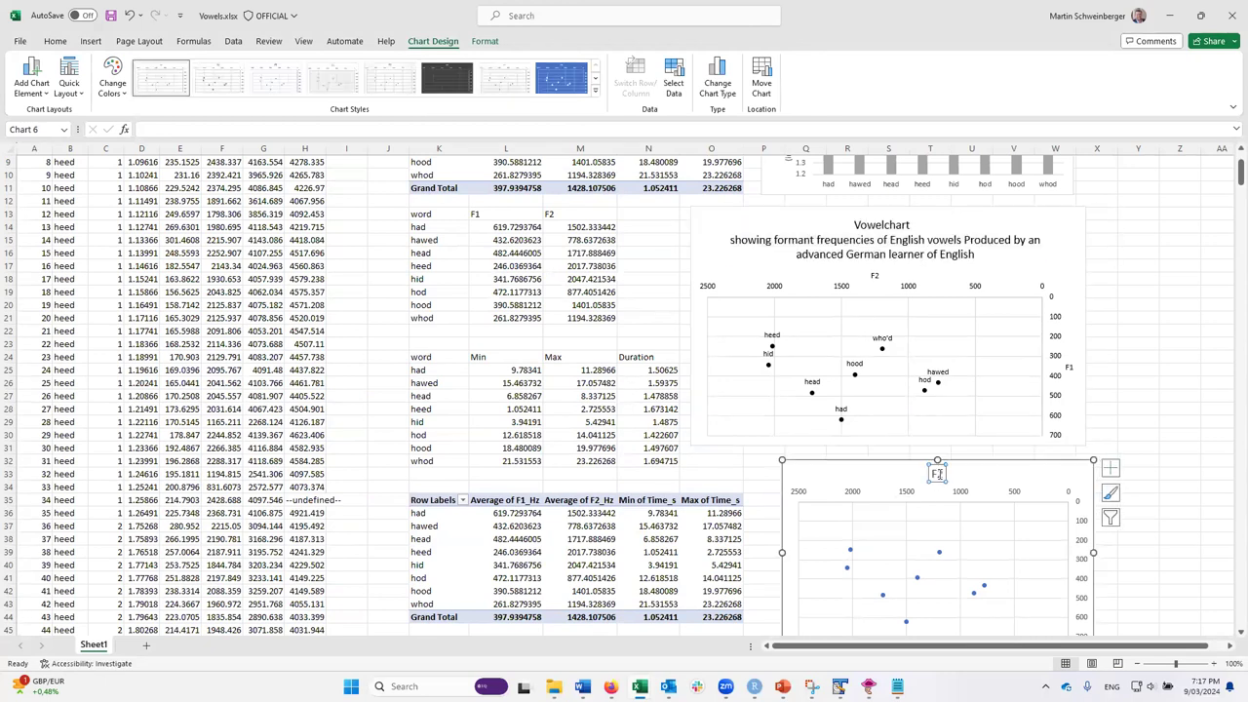
pyautogui.hotkey('ctrl', 'v')
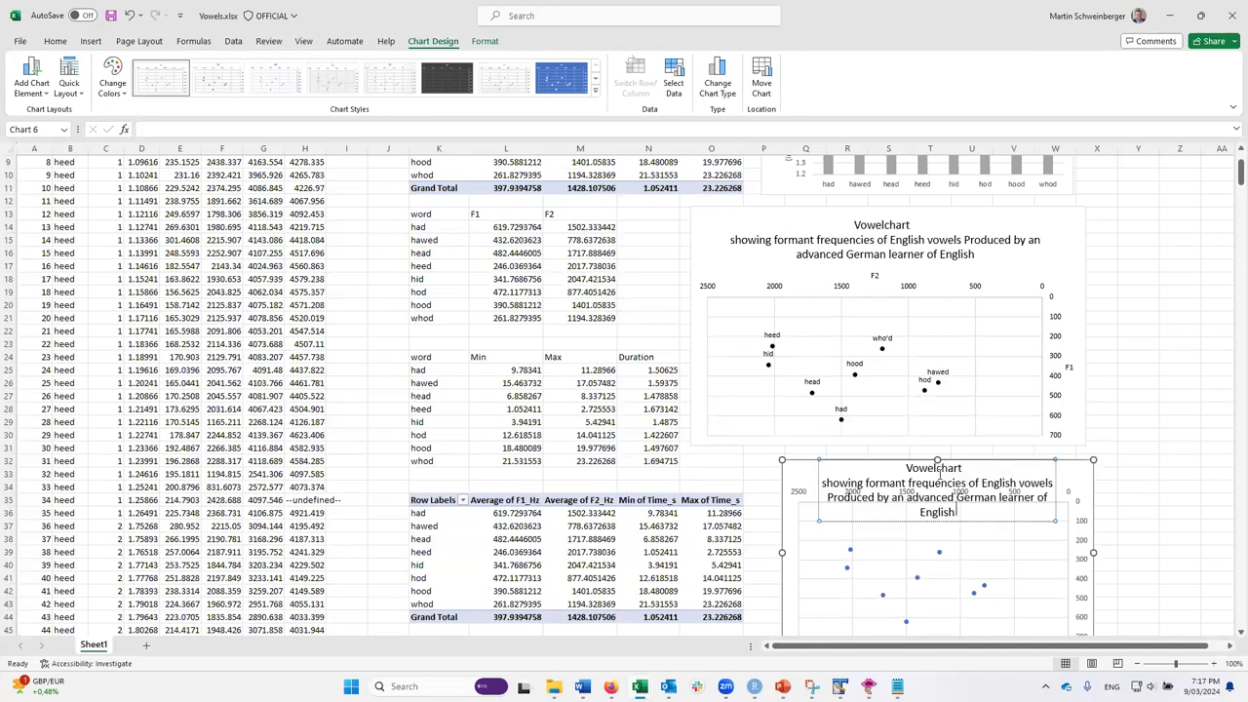
pyautogui.scroll(-1, 1047, 416)
pyautogui.scroll(-3, 1058, 380)
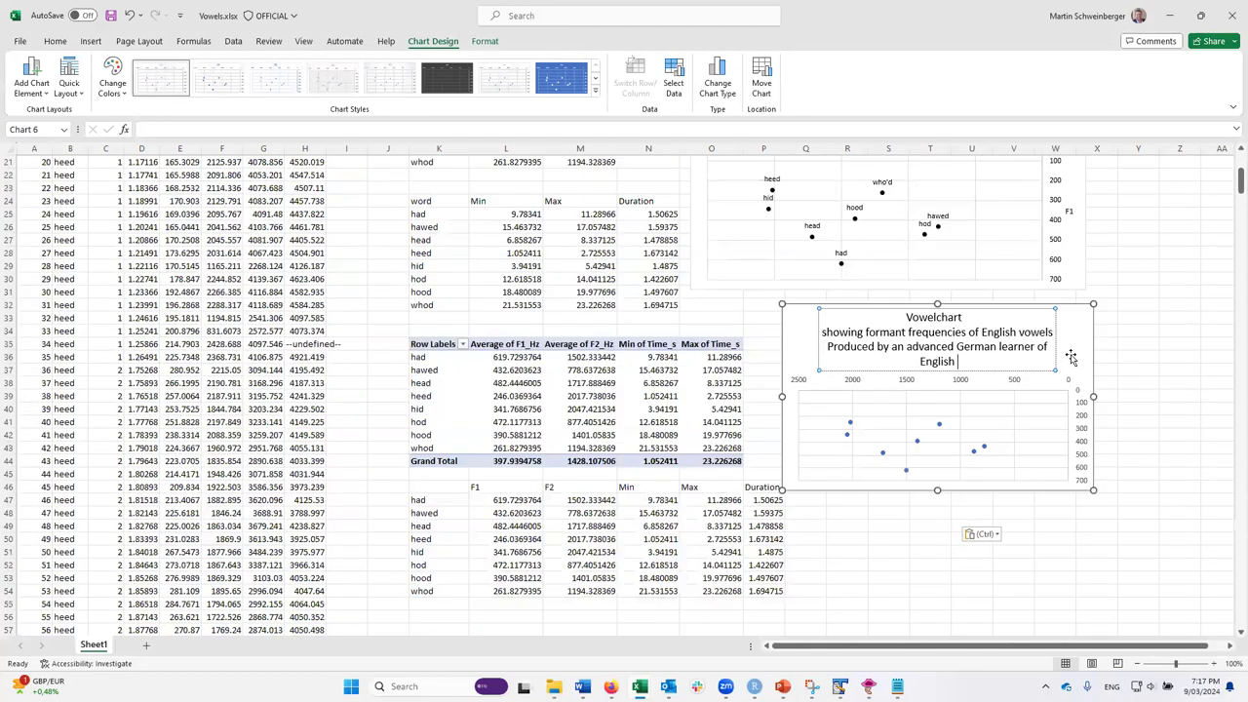
pyautogui.click(1047, 395)
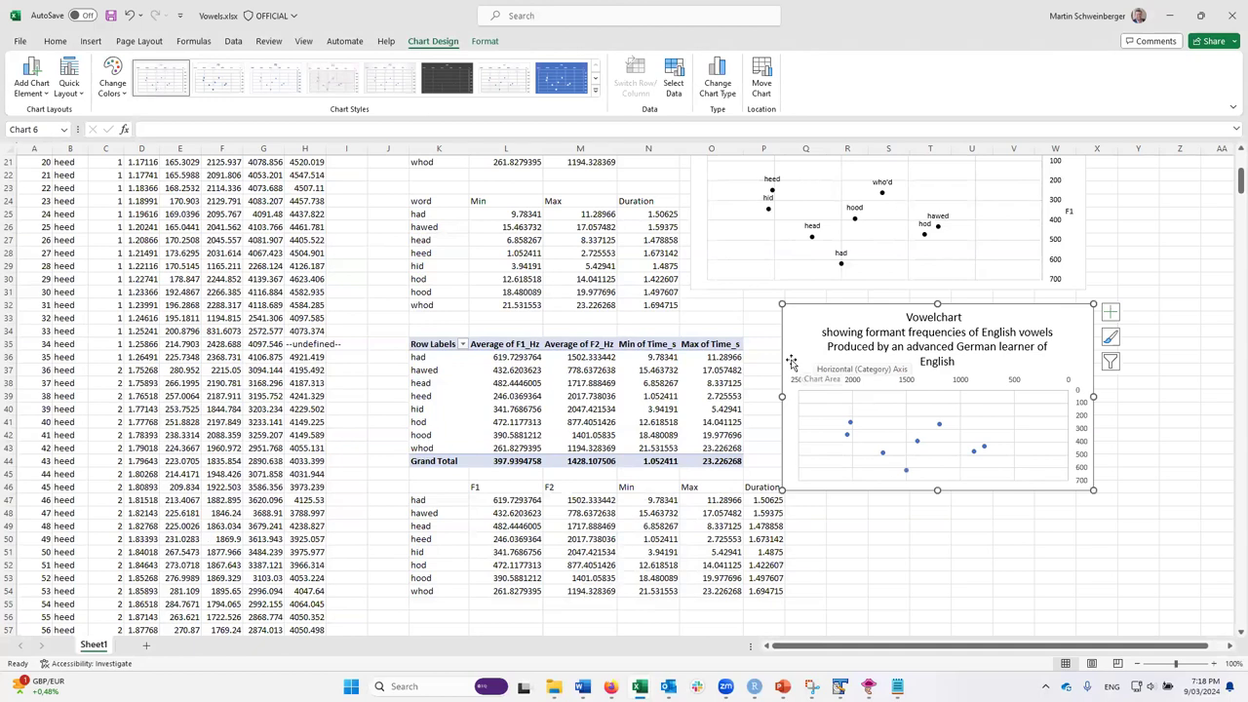
# Step: Add axis titles to the new scatter chart and rename the vertical one to F1
pyautogui.rightClick(793, 363)
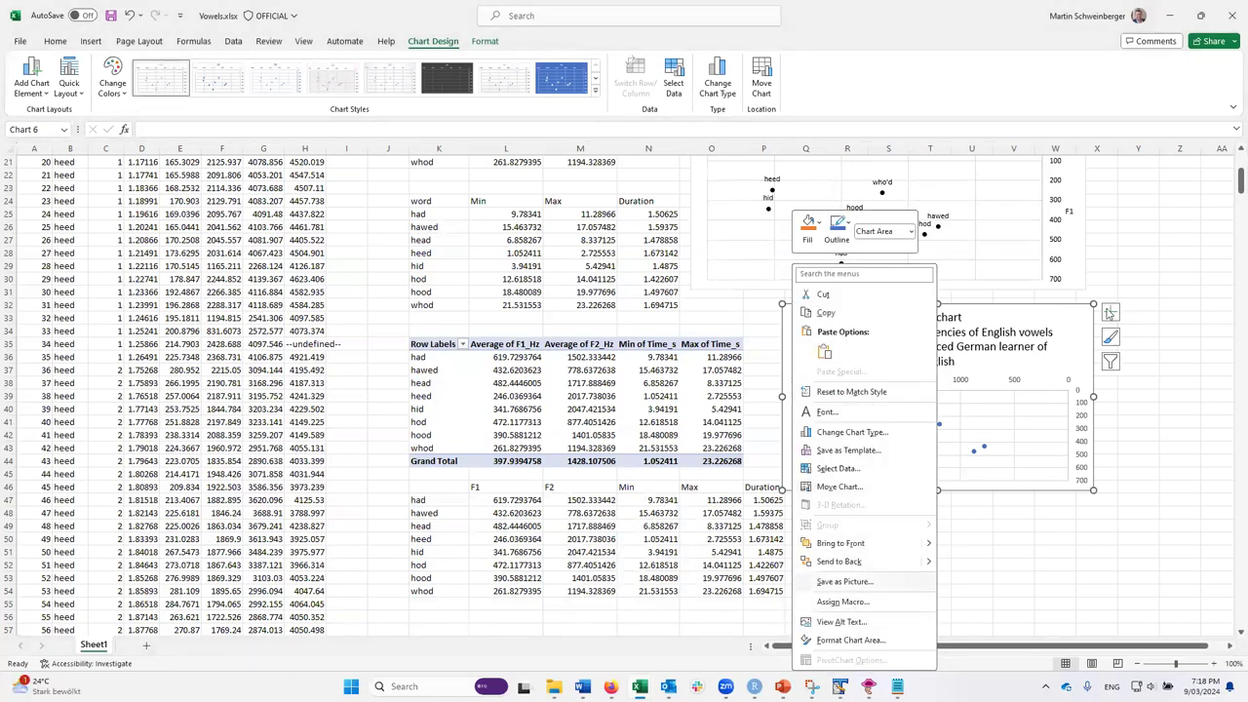
pyautogui.click(1111, 312)
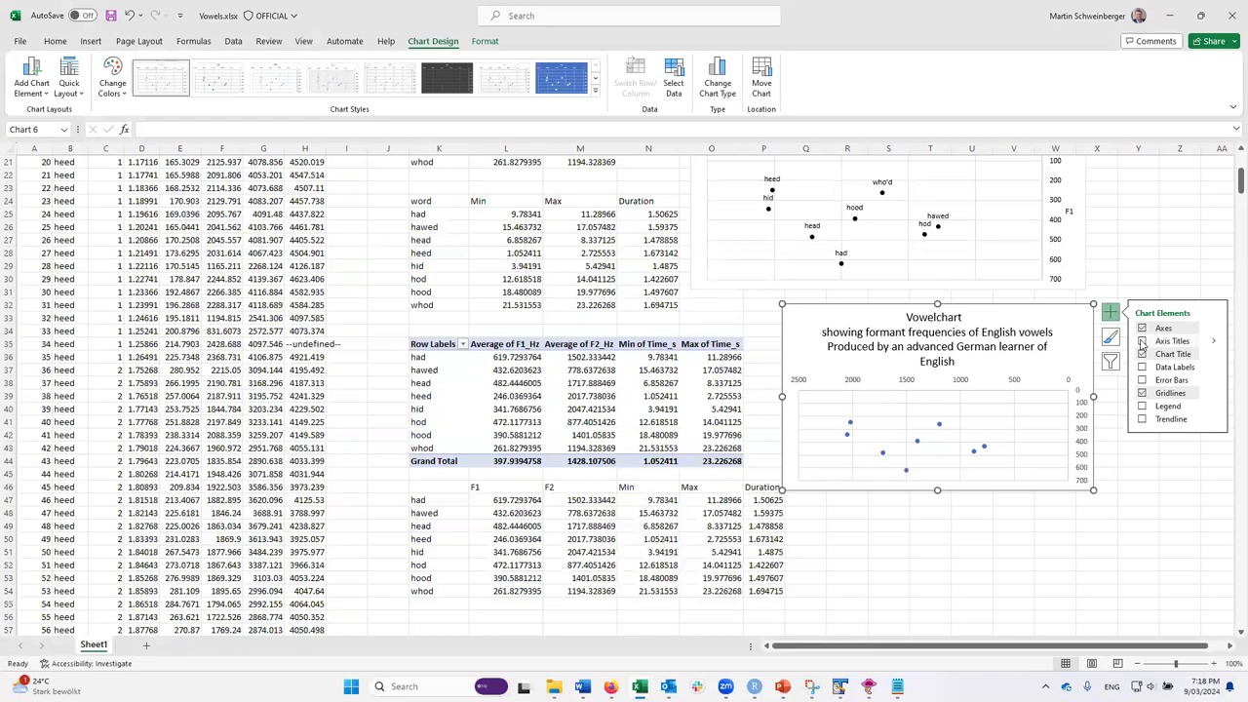
pyautogui.click(1142, 341)
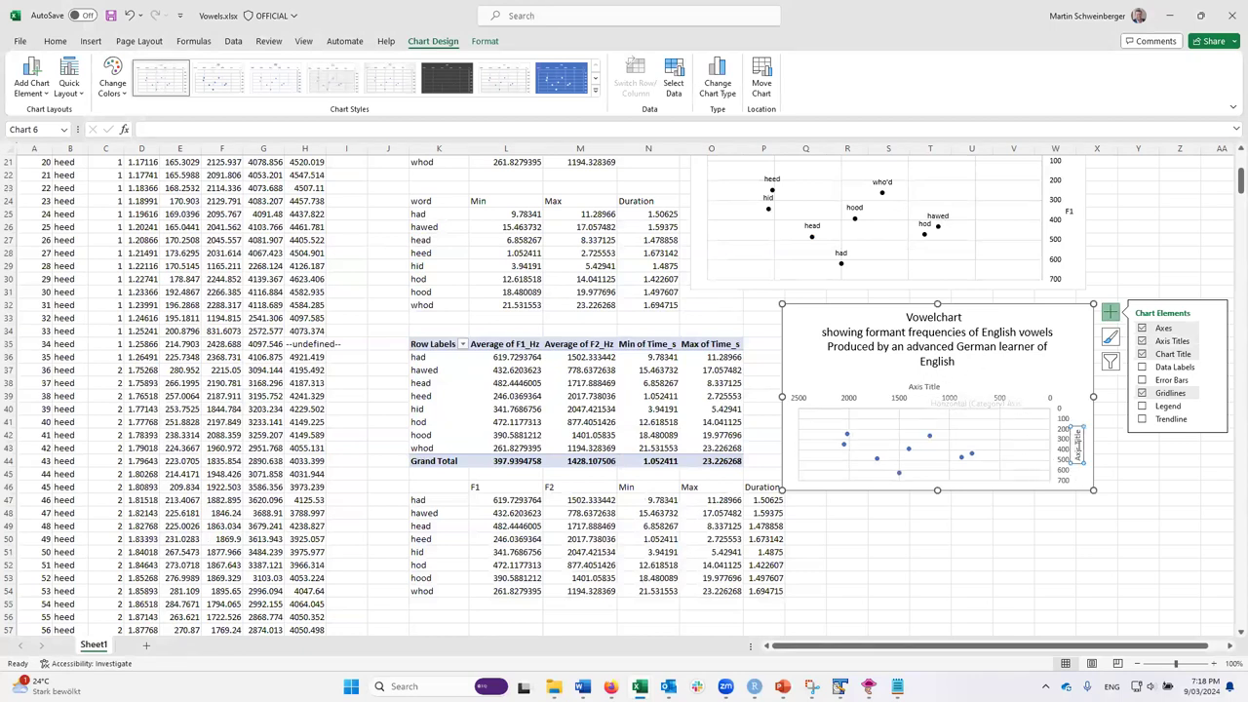
pyautogui.click(1078, 441)
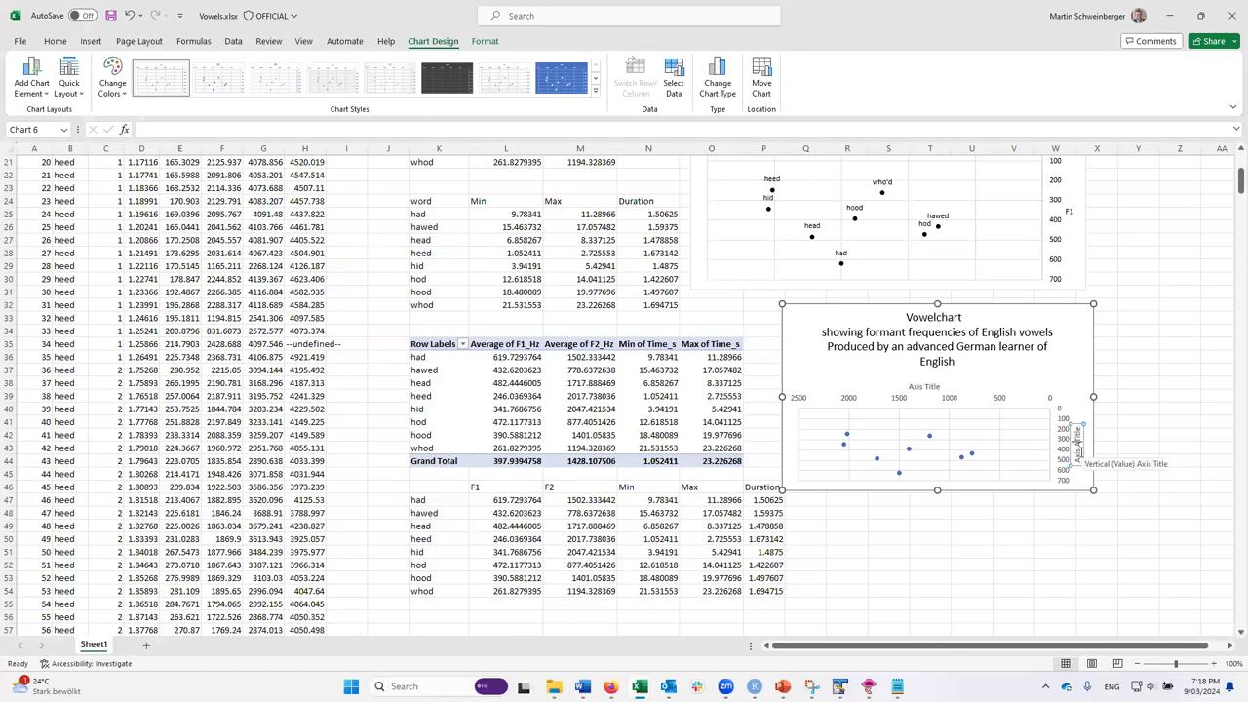
pyautogui.write('F1')
pyautogui.moveTo(1081, 470); pyautogui.dragTo(1078, 429)
pyautogui.press('BackSpace')
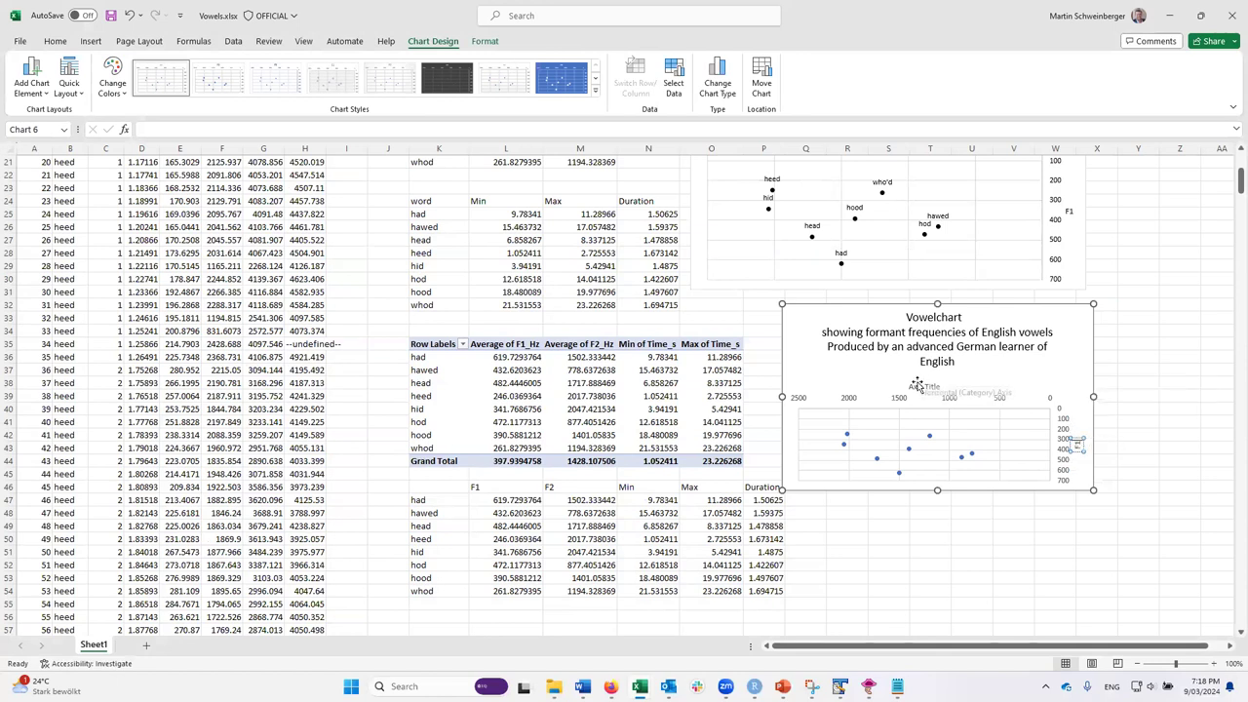
# Step: Rename the new chart's horizontal axis title to F2
pyautogui.click(917, 385)
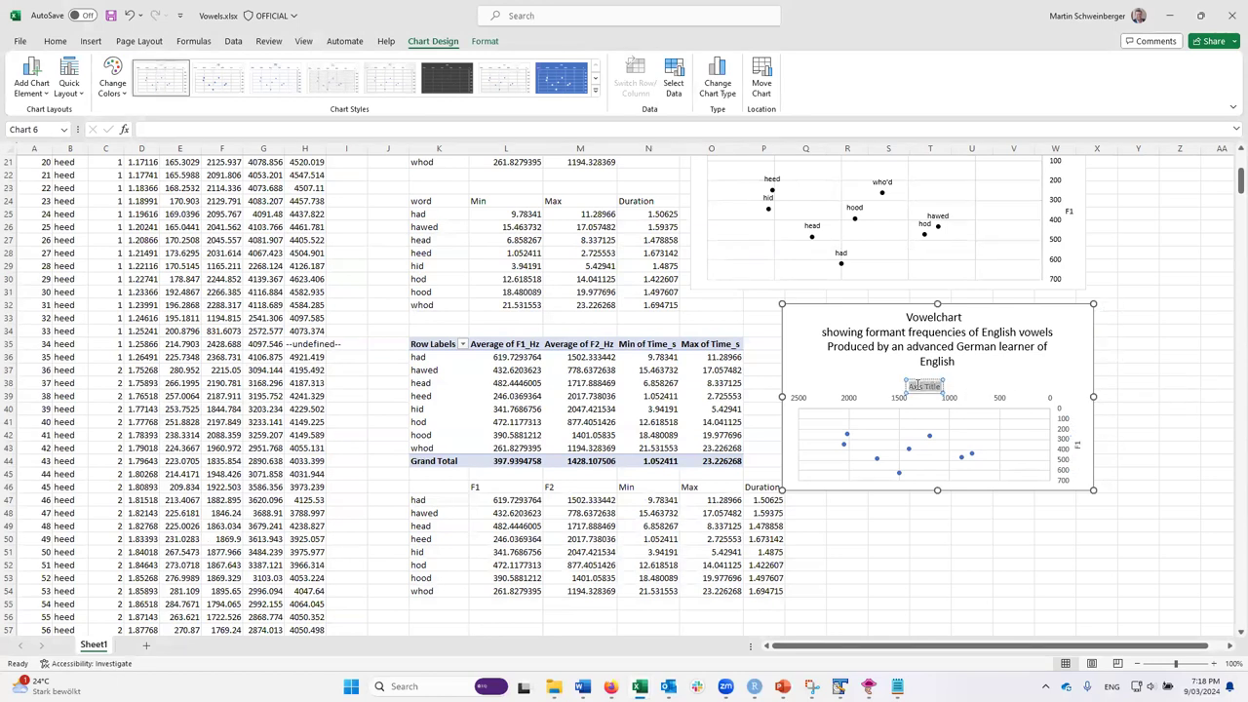
pyautogui.tripleClick(917, 386)
pyautogui.press('BackSpace')
pyautogui.click(873, 385)
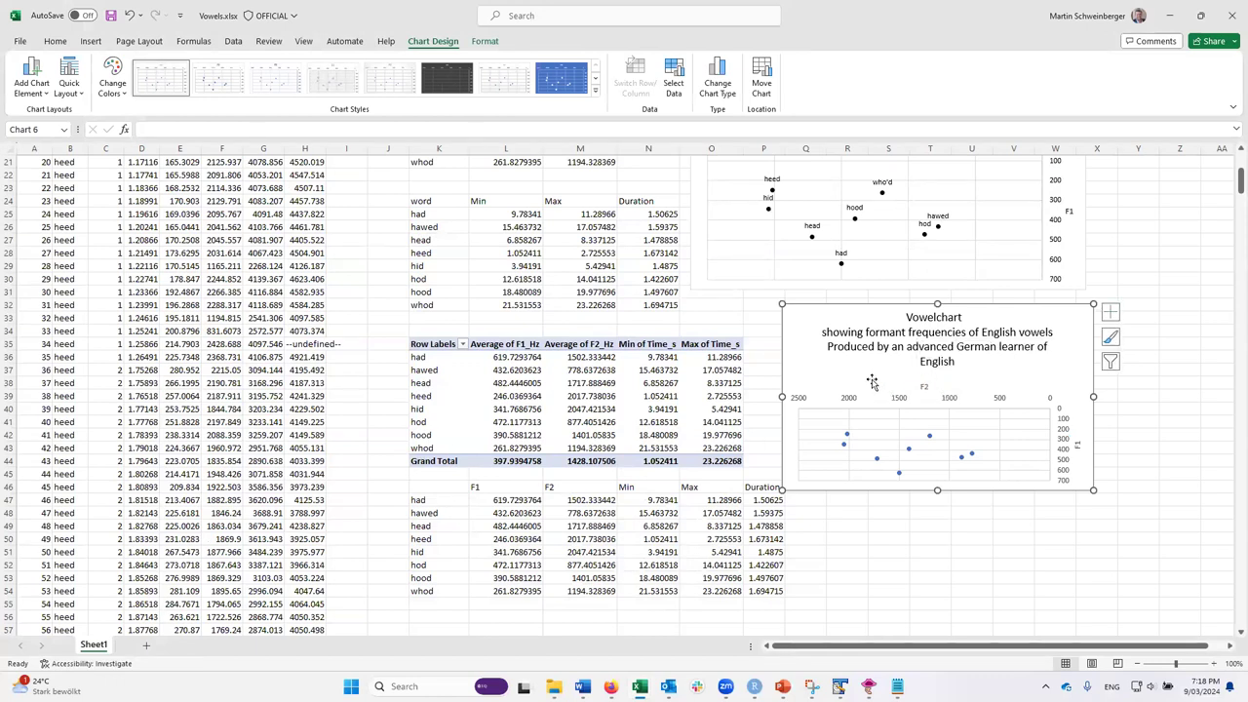
# Step: Try the automatic black outline on the new chart's data series, and undo it
pyautogui.click(928, 435)
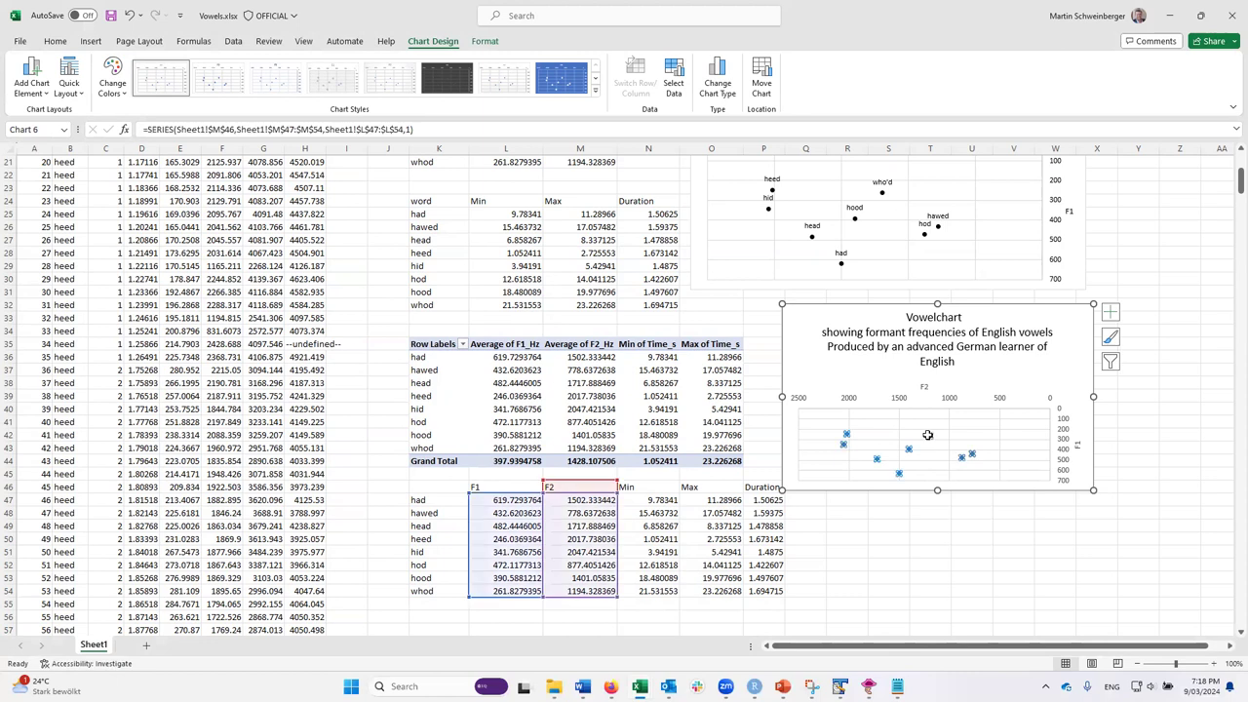
pyautogui.rightClick(928, 435)
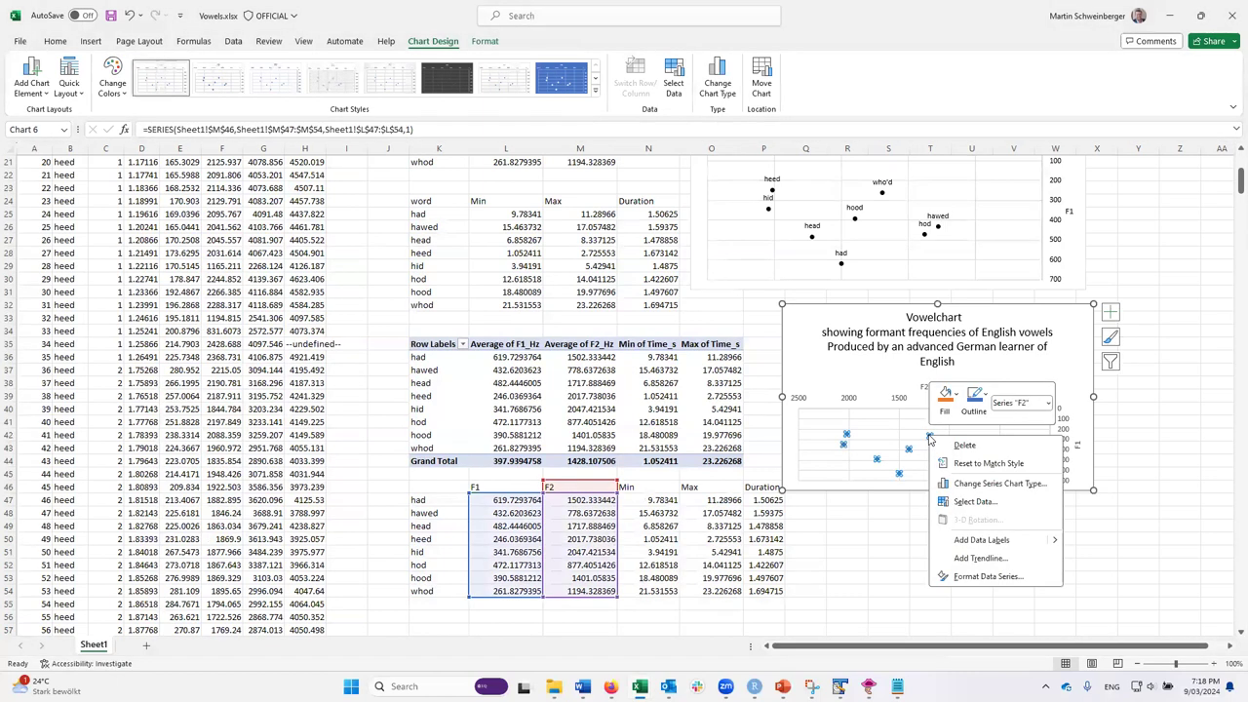
pyautogui.click(984, 401)
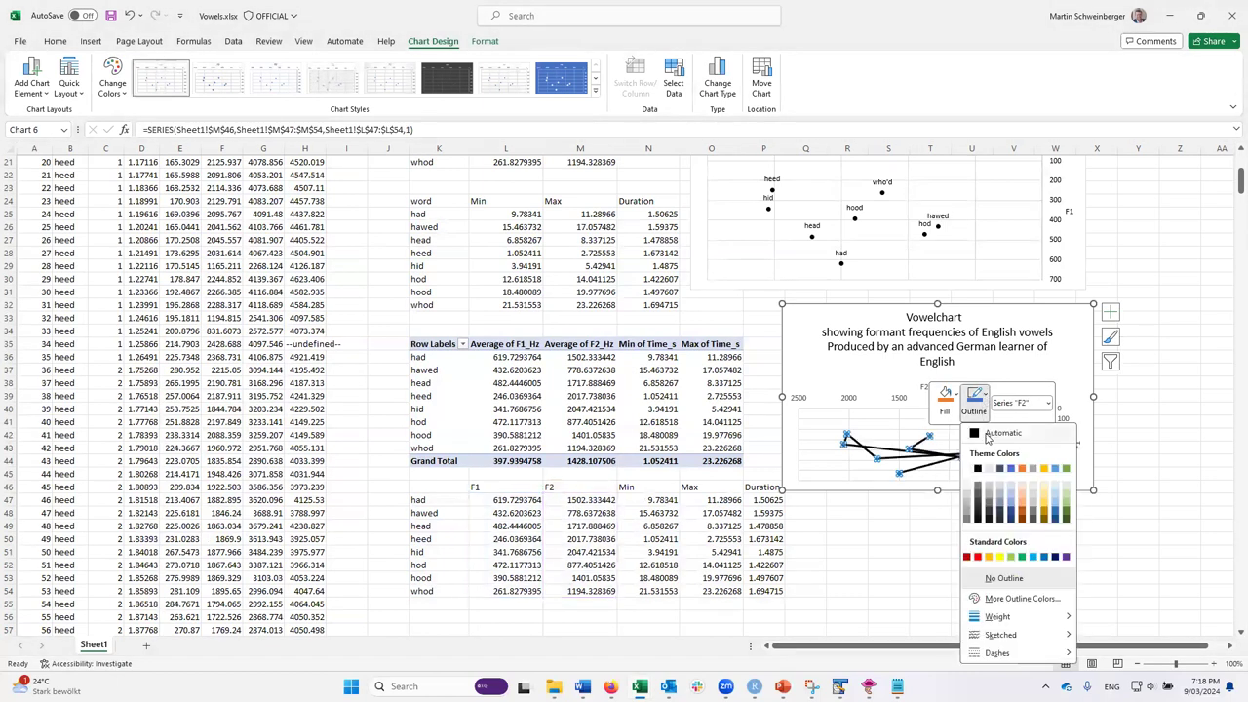
pyautogui.click(978, 436)
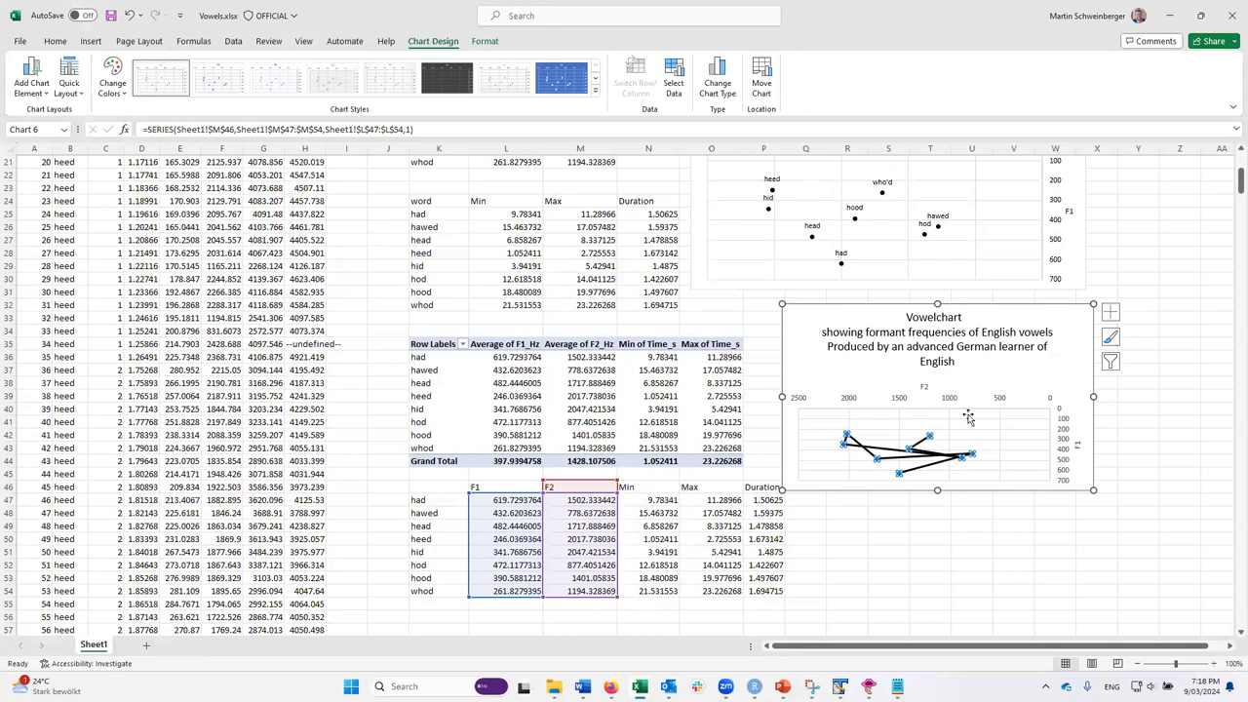
pyautogui.rightClick(942, 458)
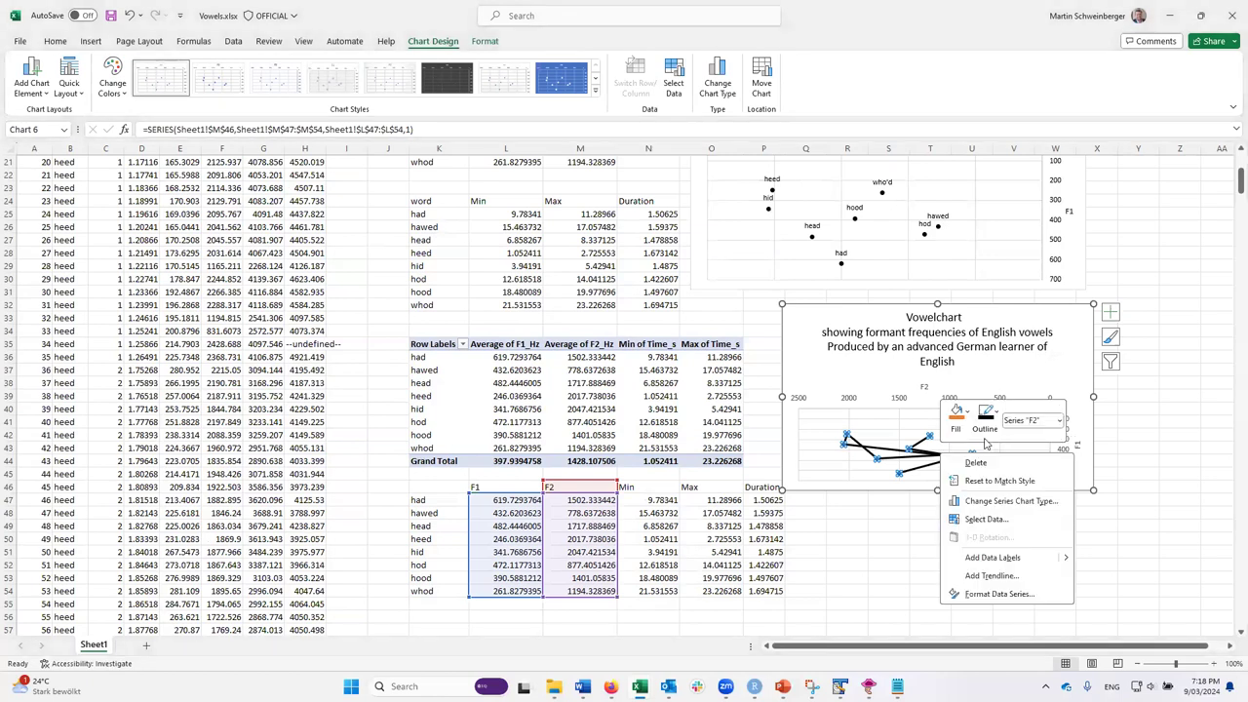
pyautogui.click(1111, 312)
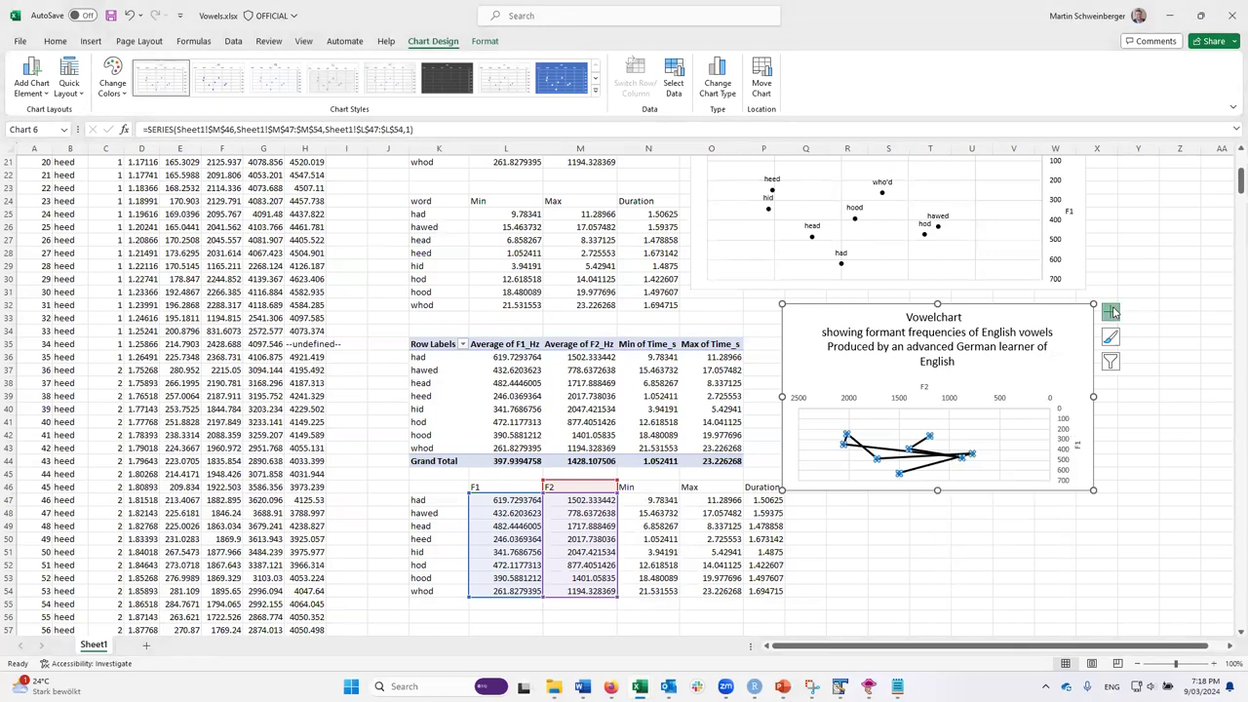
pyautogui.click(1111, 337)
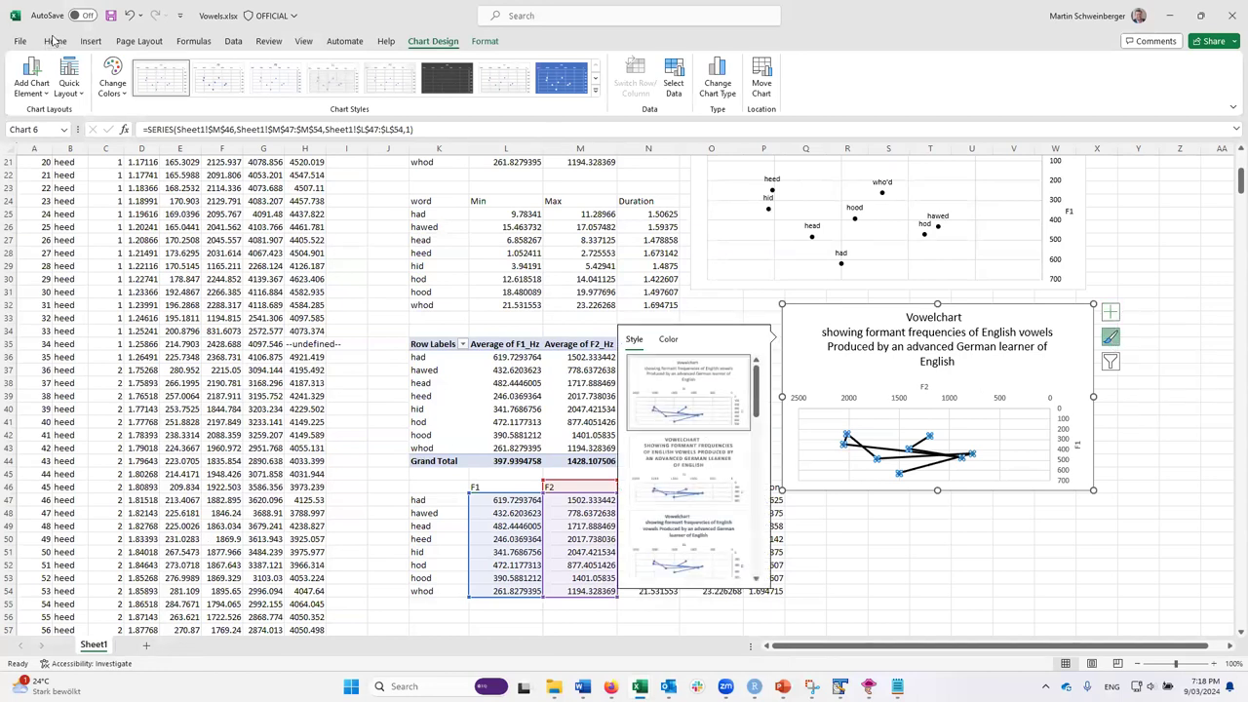
pyautogui.click(125, 19)
pyautogui.click(1043, 369)
pyautogui.click(1043, 400)
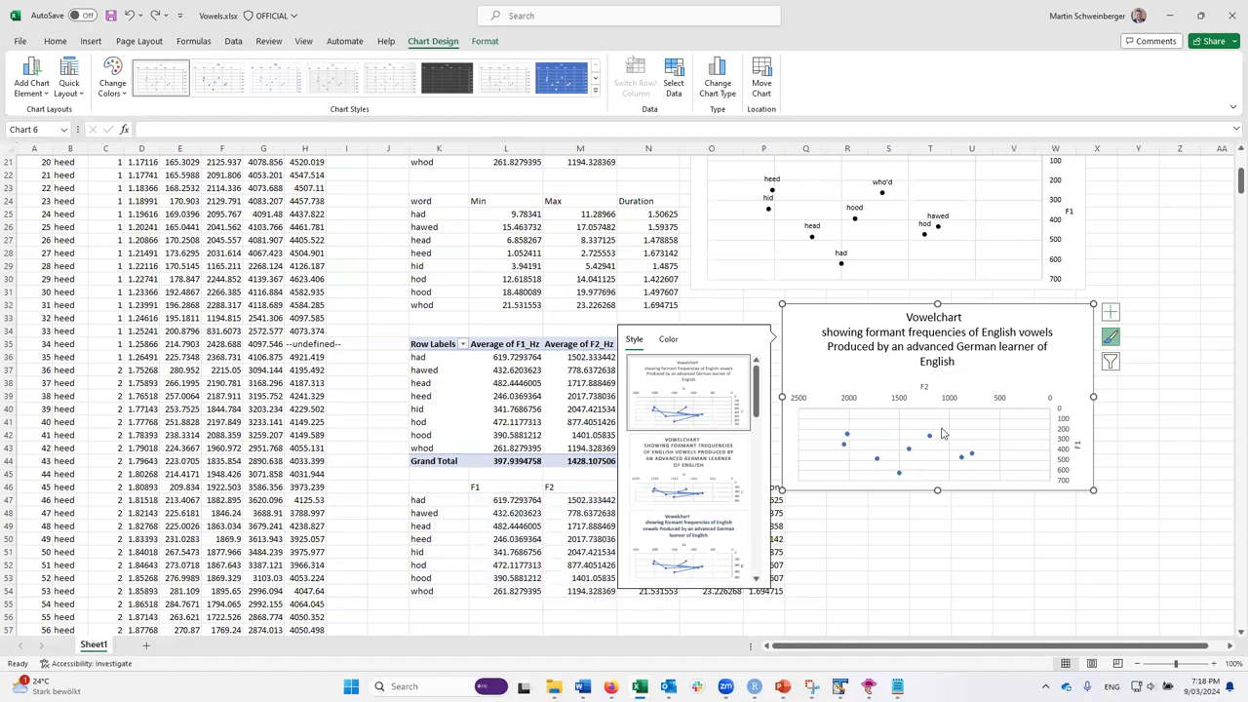
pyautogui.click(930, 437)
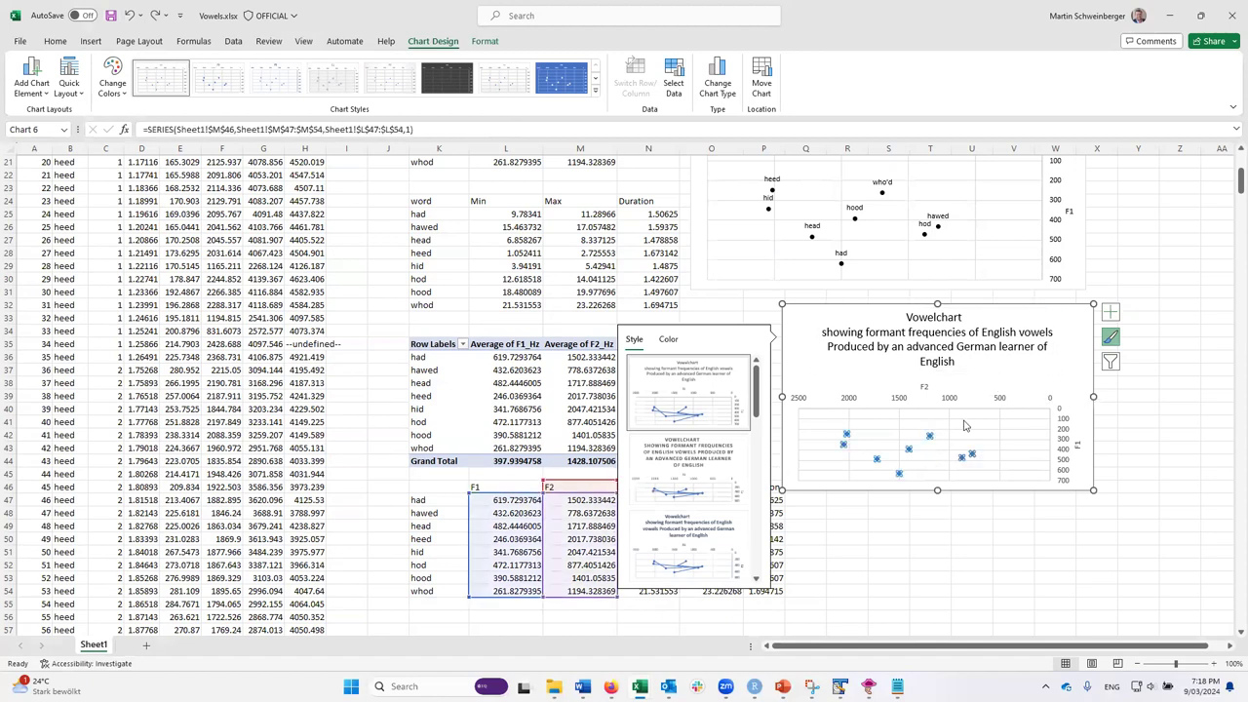
pyautogui.click(1110, 337)
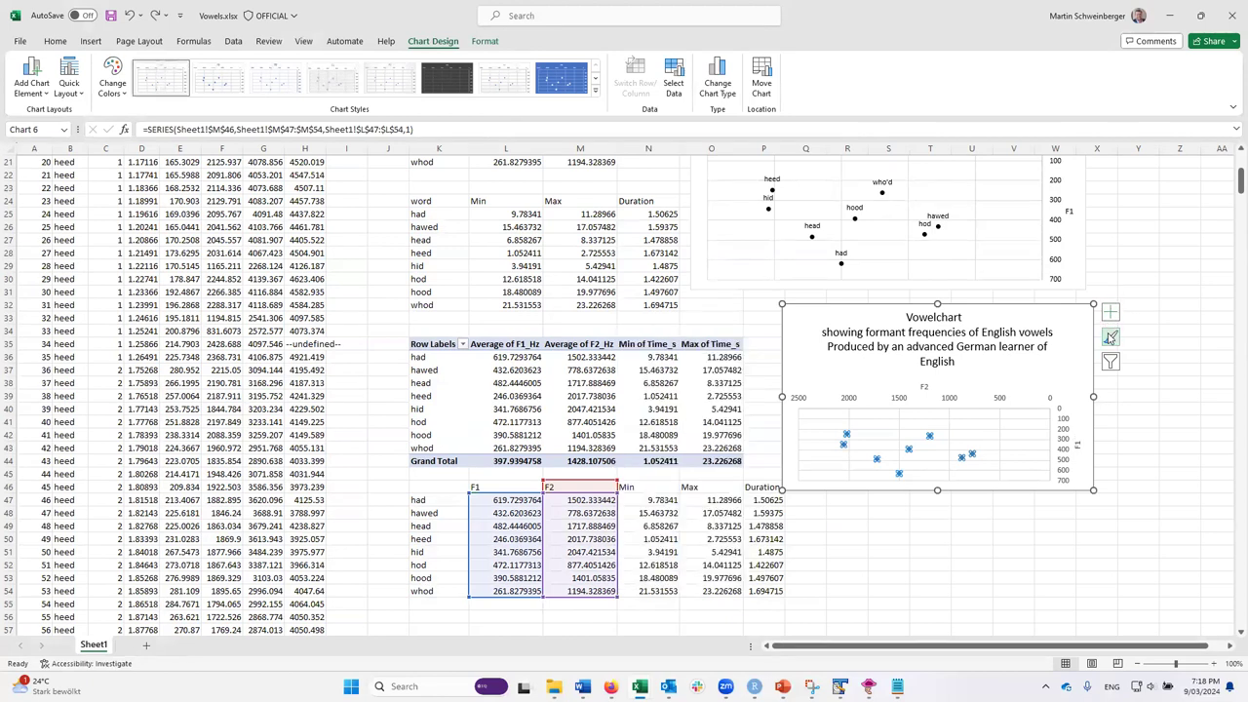
pyautogui.rightClick(929, 437)
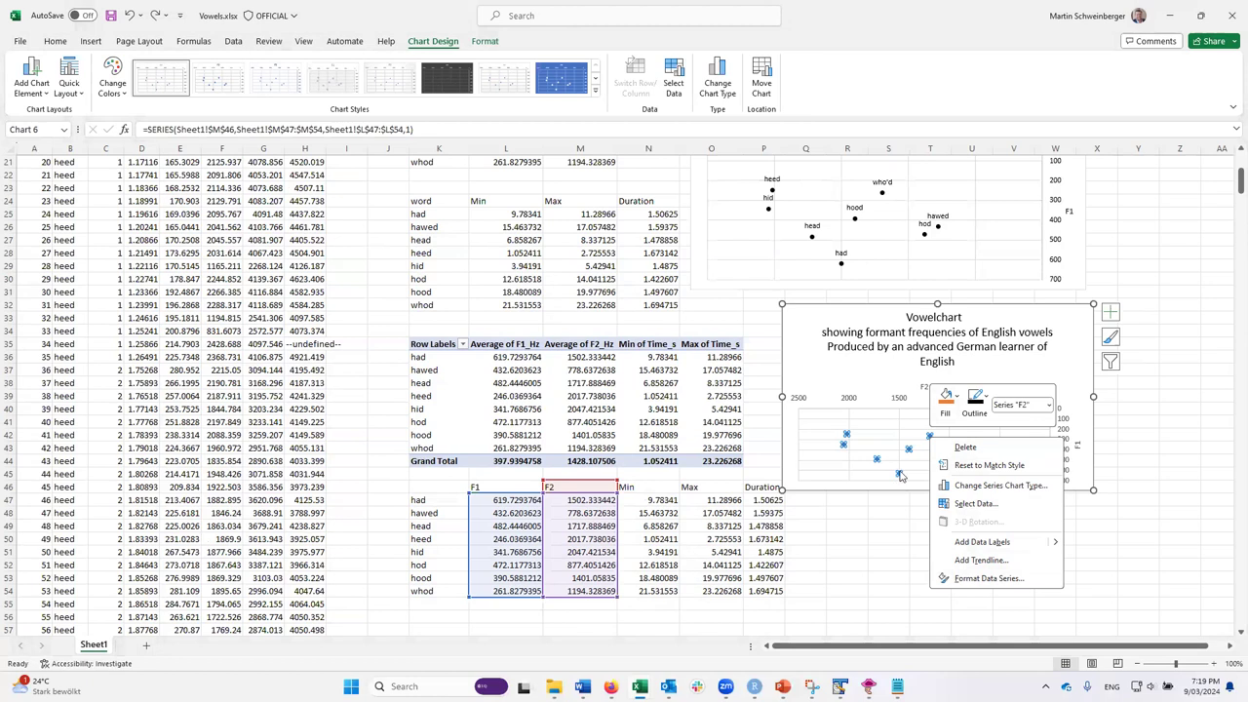
pyautogui.press('Escape')
pyautogui.click(1057, 361)
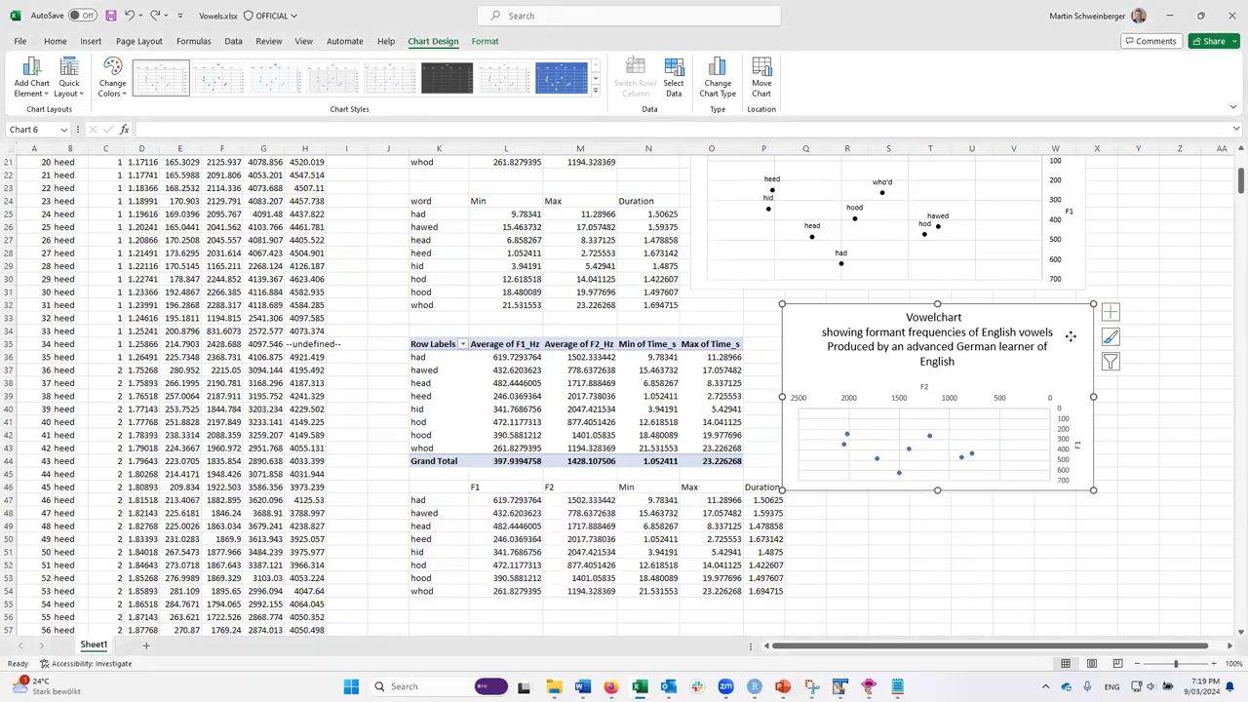
pyautogui.rightClick(1072, 339)
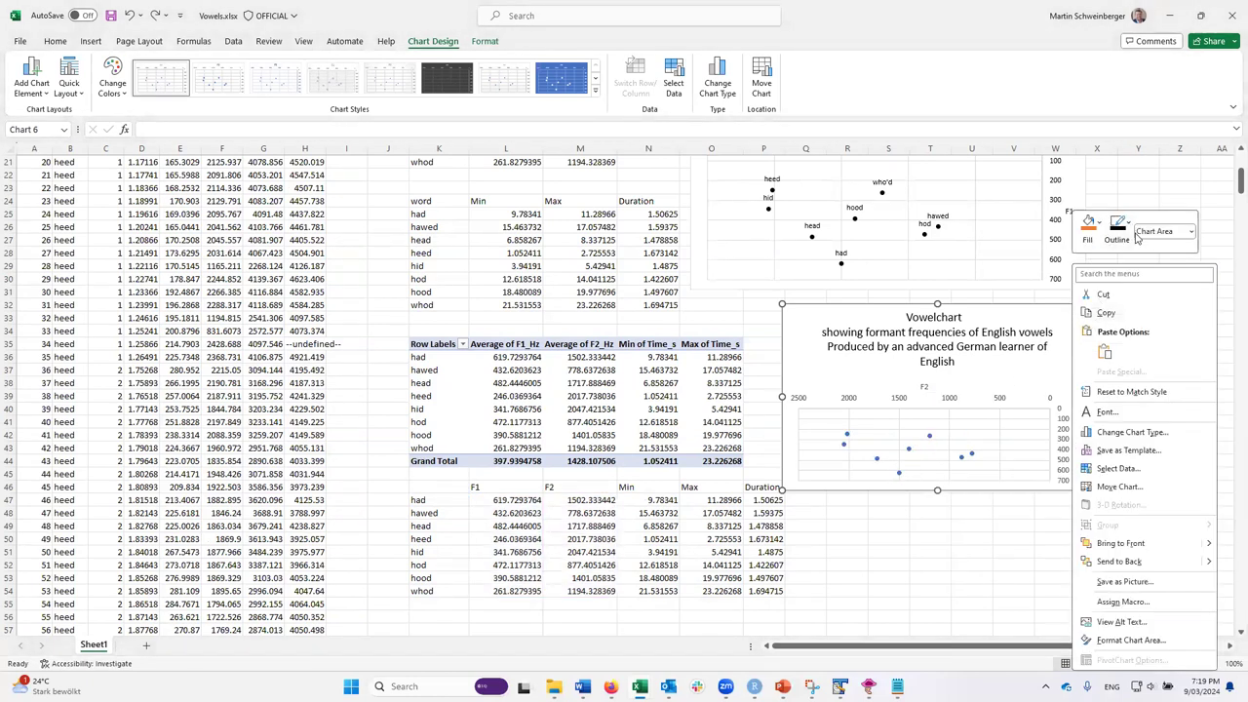
pyautogui.click(1031, 377)
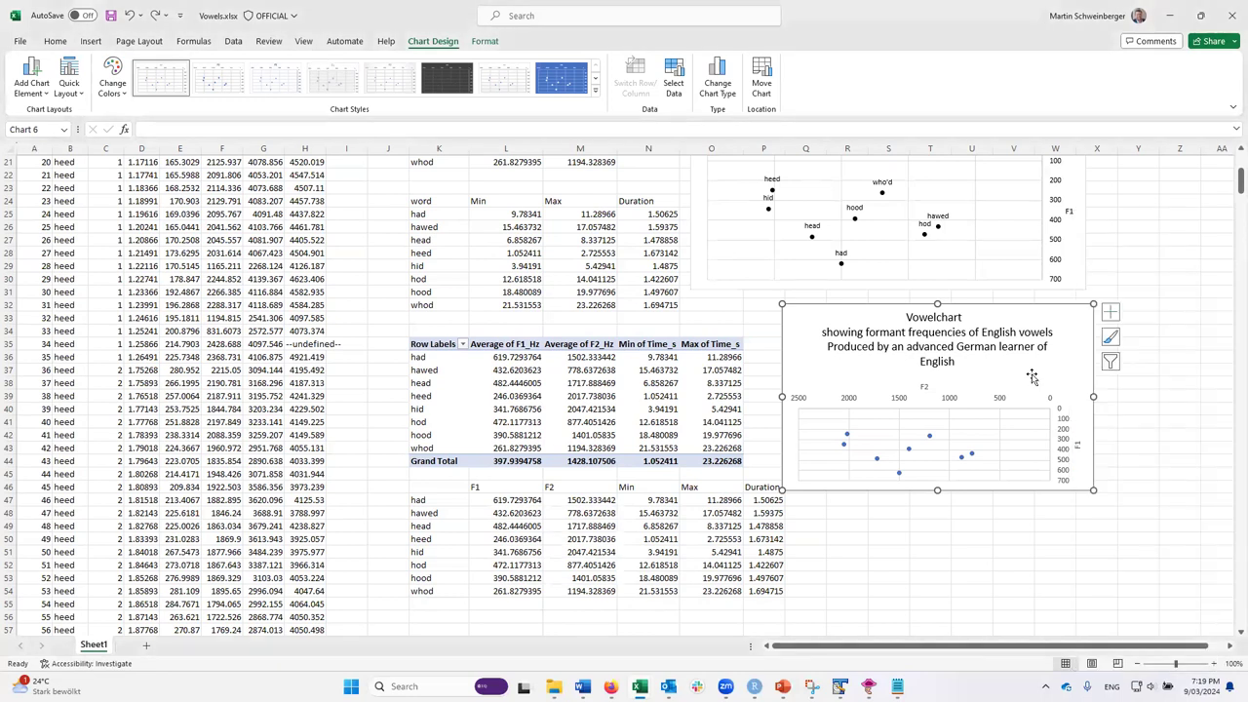
pyautogui.rightClick(1055, 378)
pyautogui.click(993, 435)
# Step: Give the markers of the new chart's F2 series a solid fill and a black border
pyautogui.click(973, 455)
pyautogui.rightClick(972, 457)
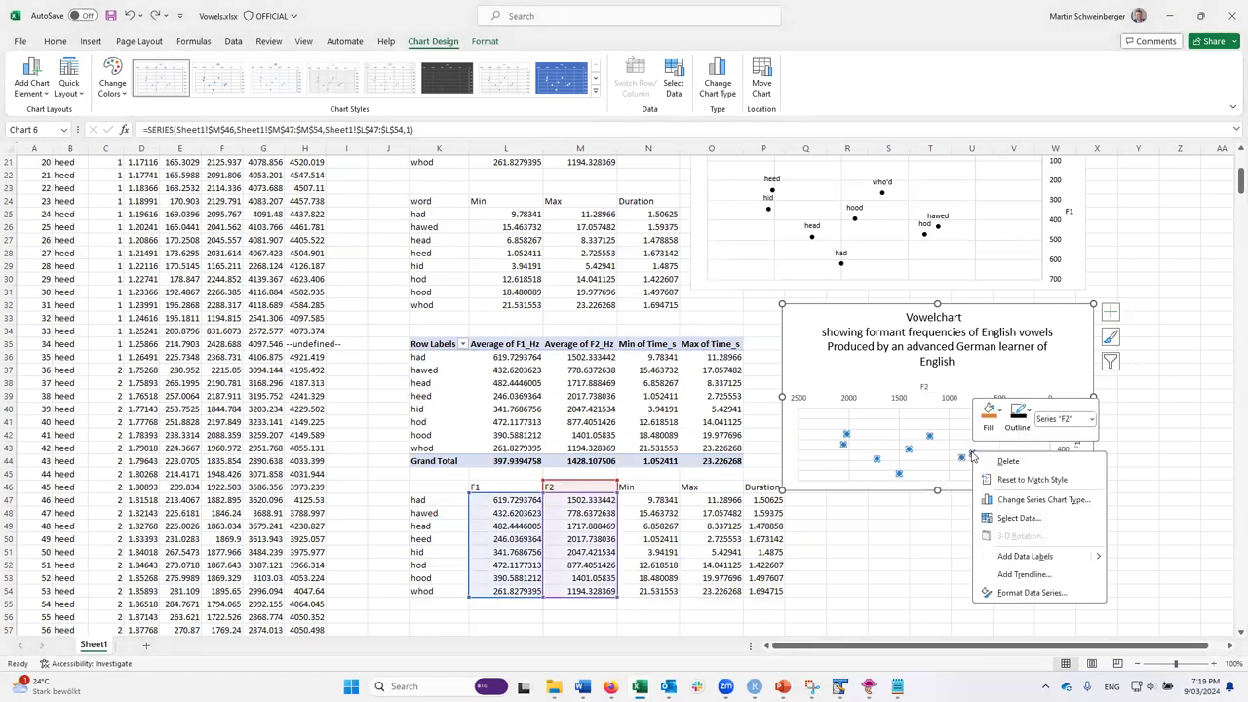
pyautogui.click(1031, 593)
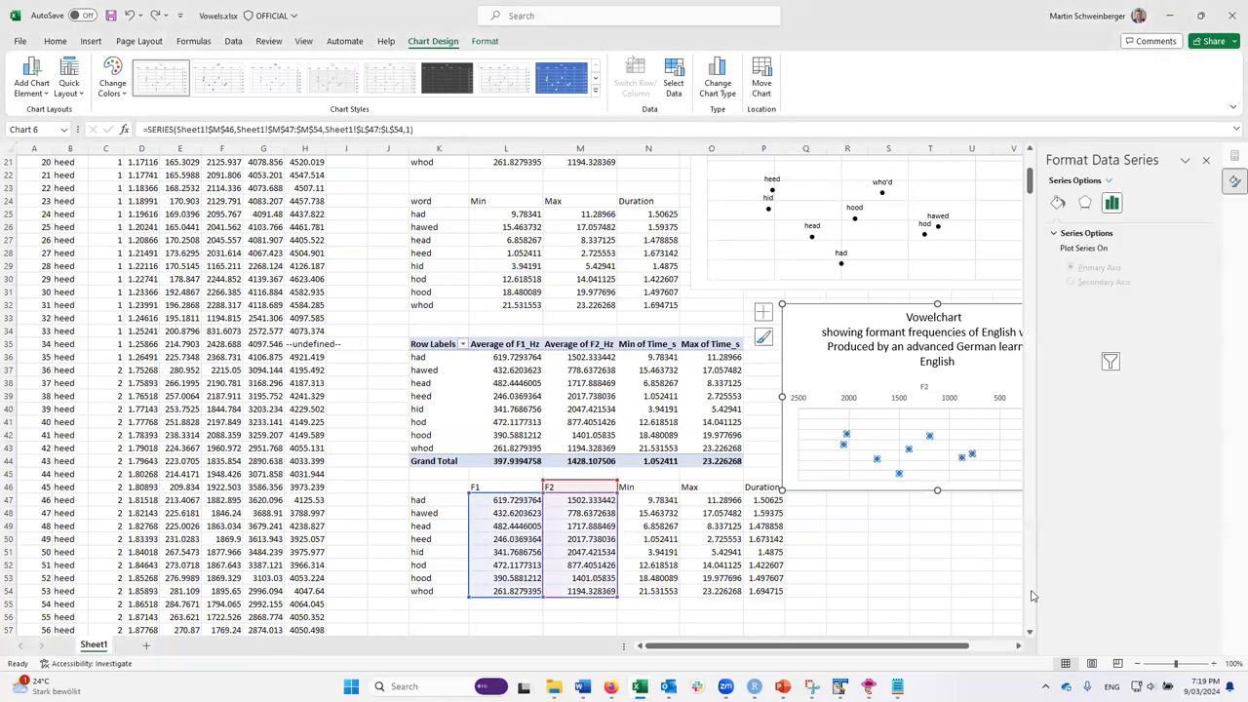
pyautogui.click(1057, 205)
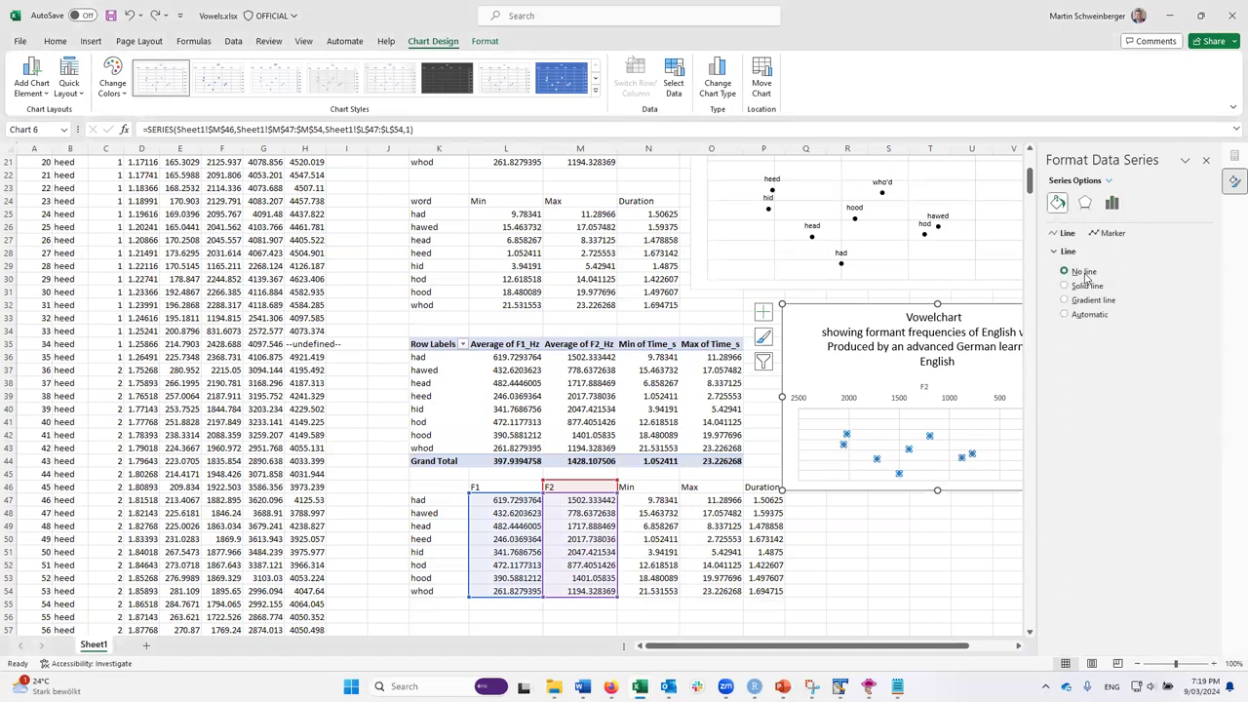
pyautogui.click(1112, 234)
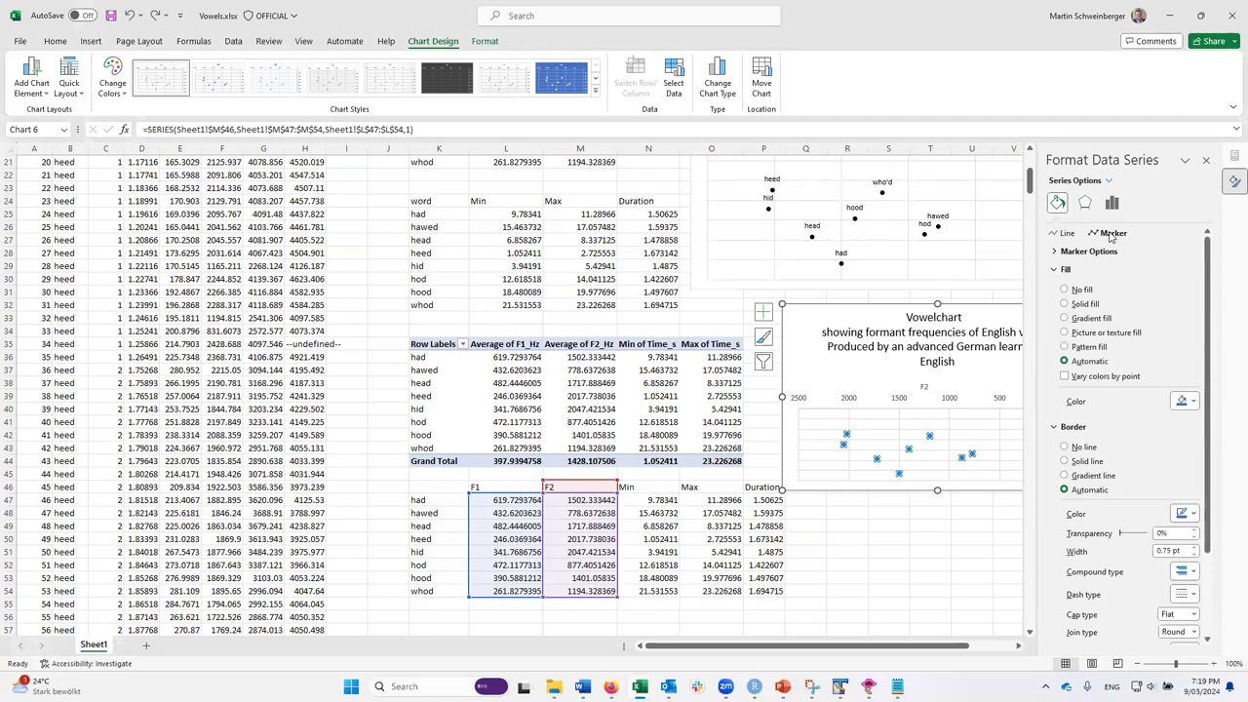
pyautogui.click(1064, 304)
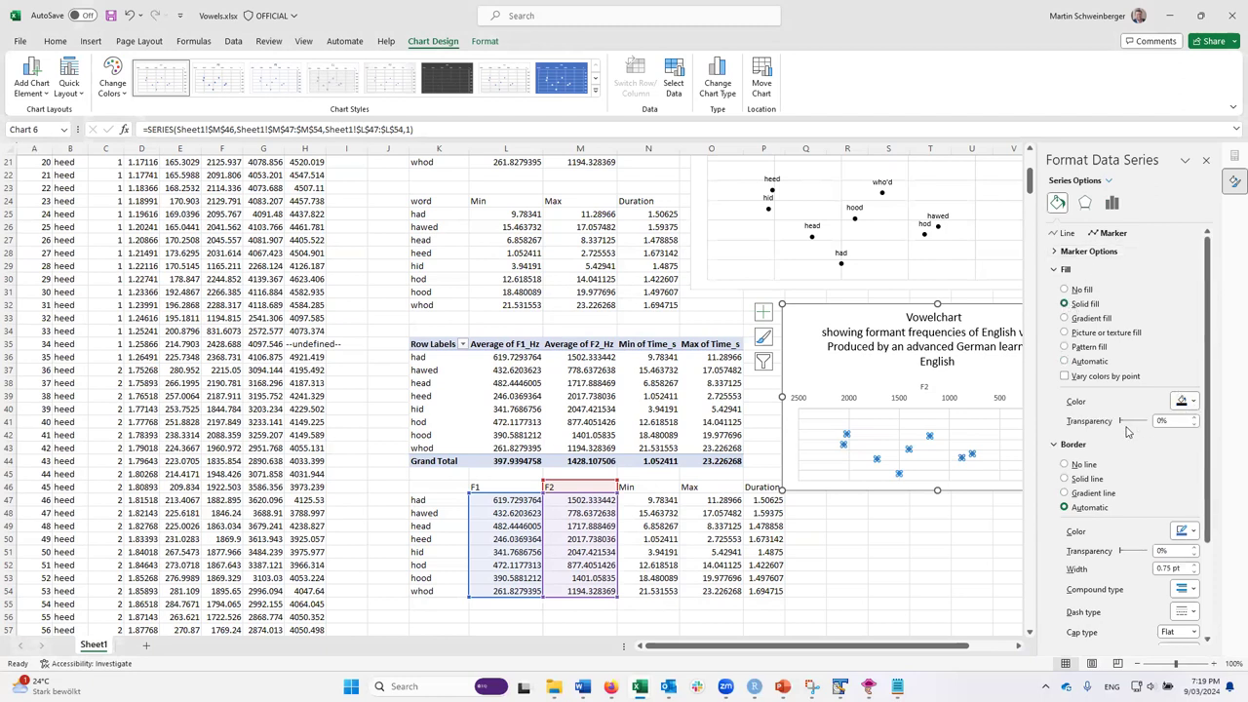
pyautogui.scroll(-3, 1127, 432)
pyautogui.click(1192, 408)
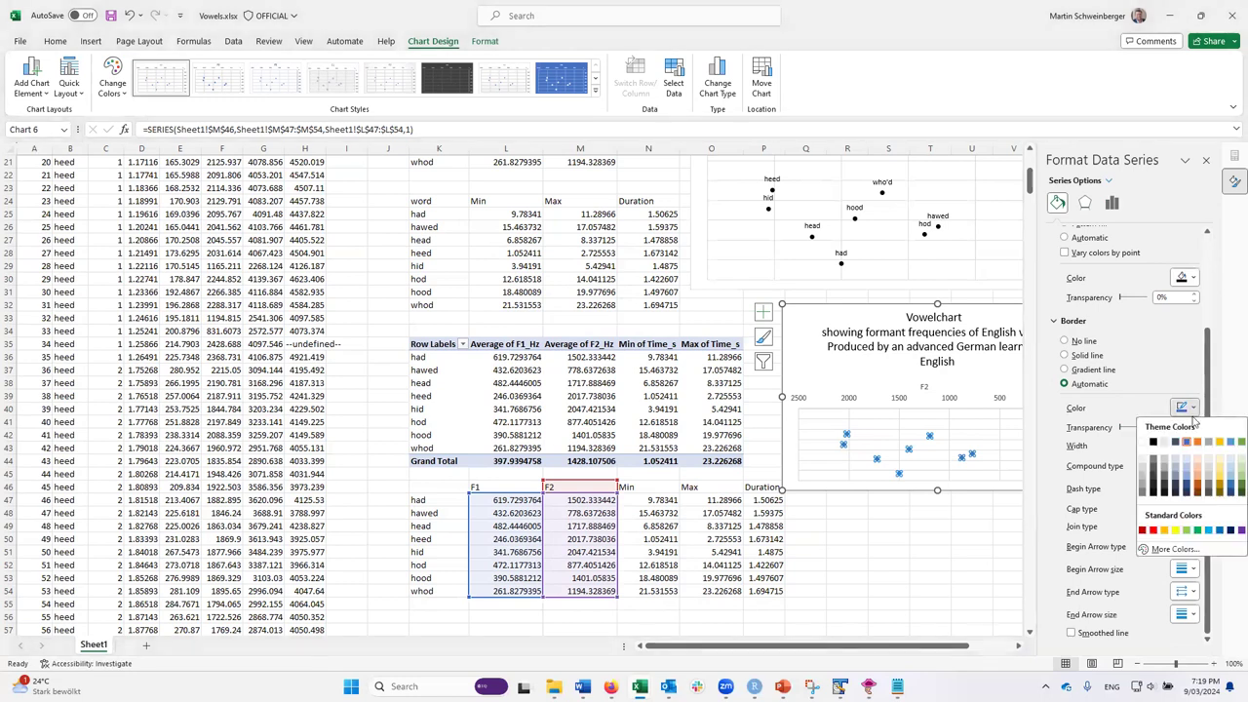
pyautogui.click(1155, 443)
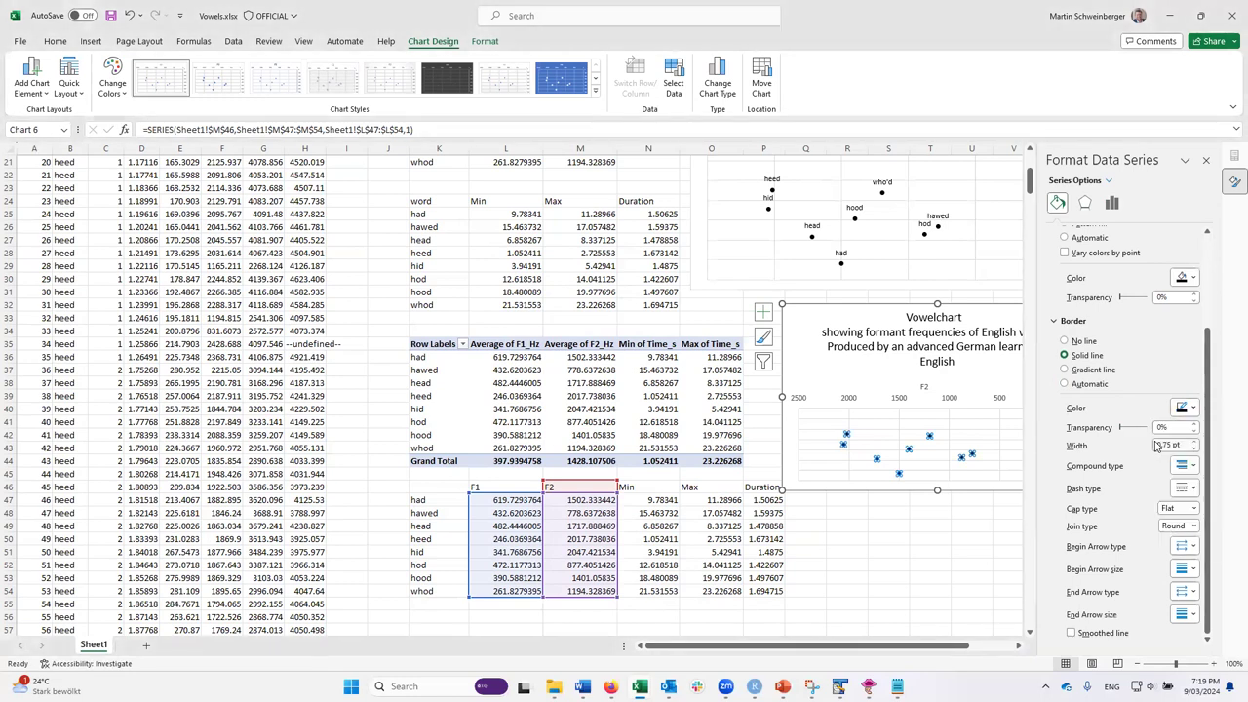
# Step: Set the new chart's chart area to a solid black fill and close the formatting options
pyautogui.click(1000, 376)
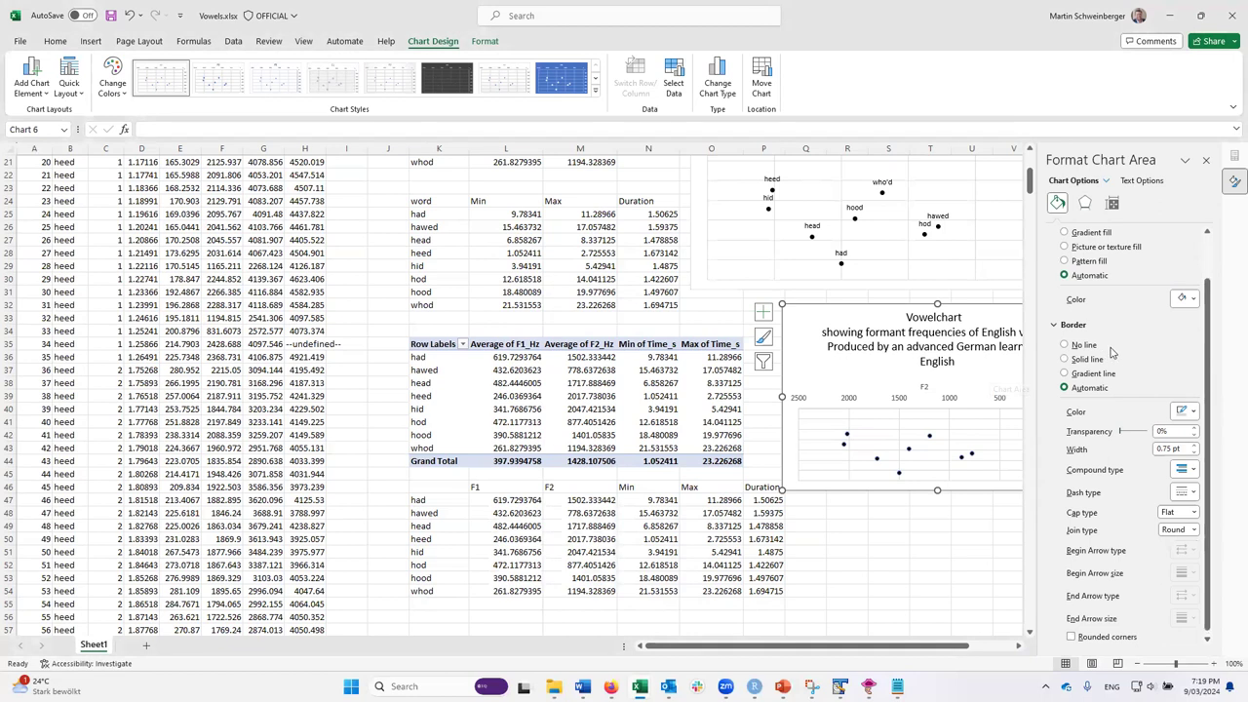
pyautogui.scroll(2, 1170, 341)
pyautogui.scroll(-1, 1170, 400)
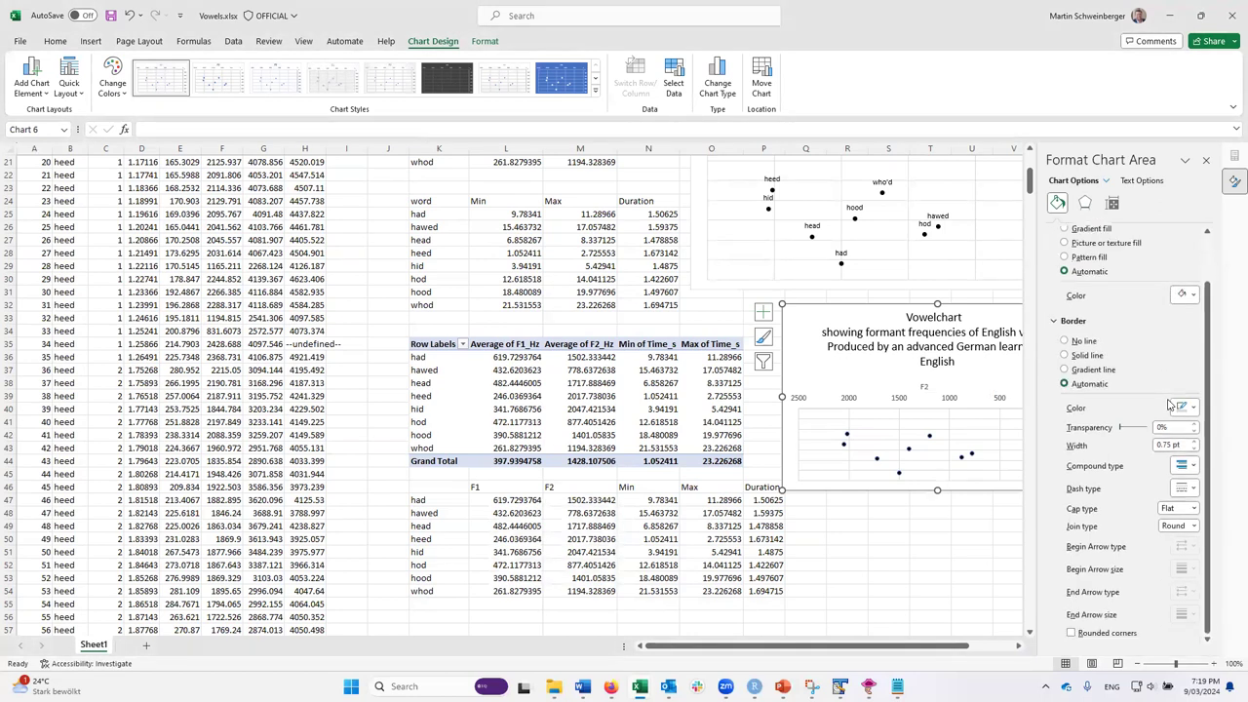
pyautogui.scroll(1, 1156, 380)
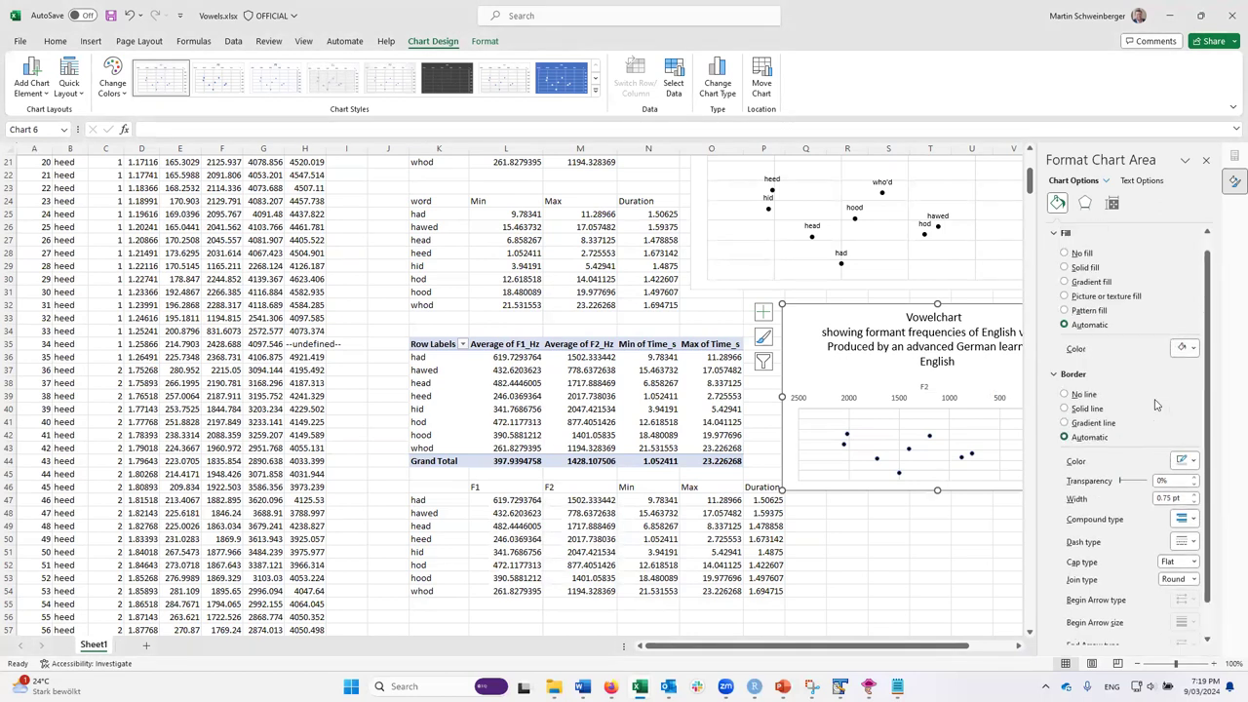
pyautogui.click(1082, 270)
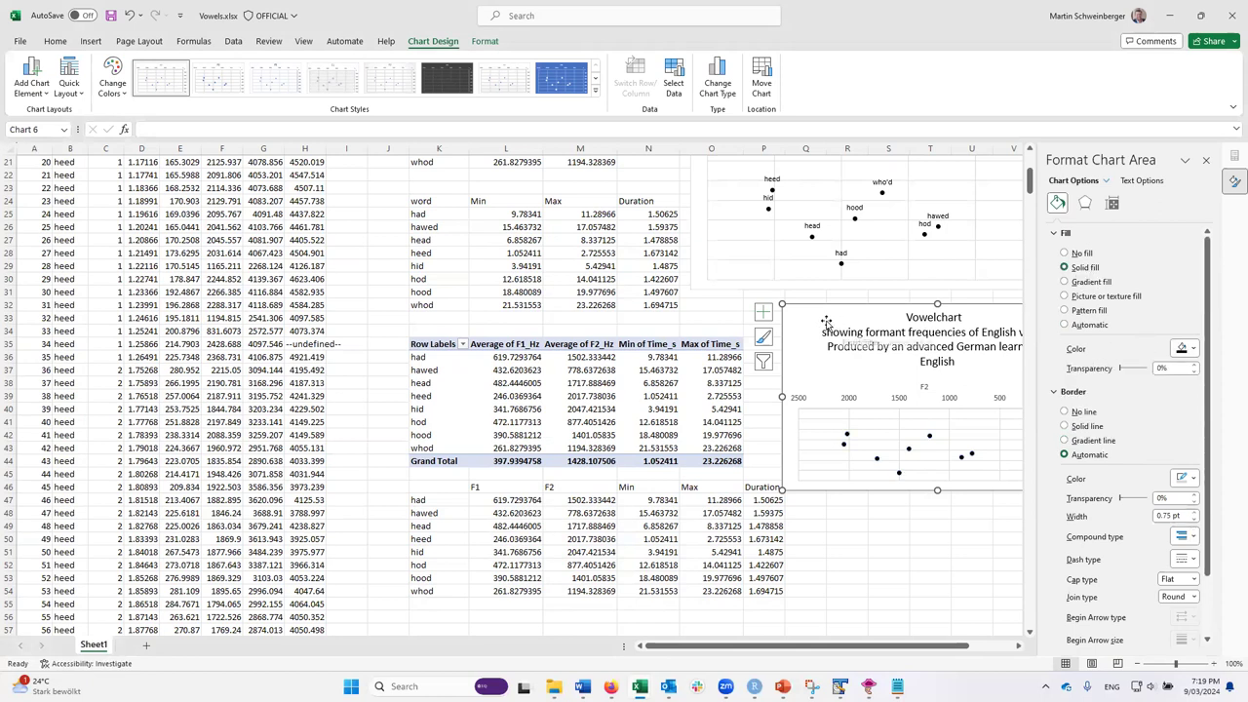
pyautogui.click(836, 353)
pyautogui.click(836, 381)
pyautogui.click(1206, 160)
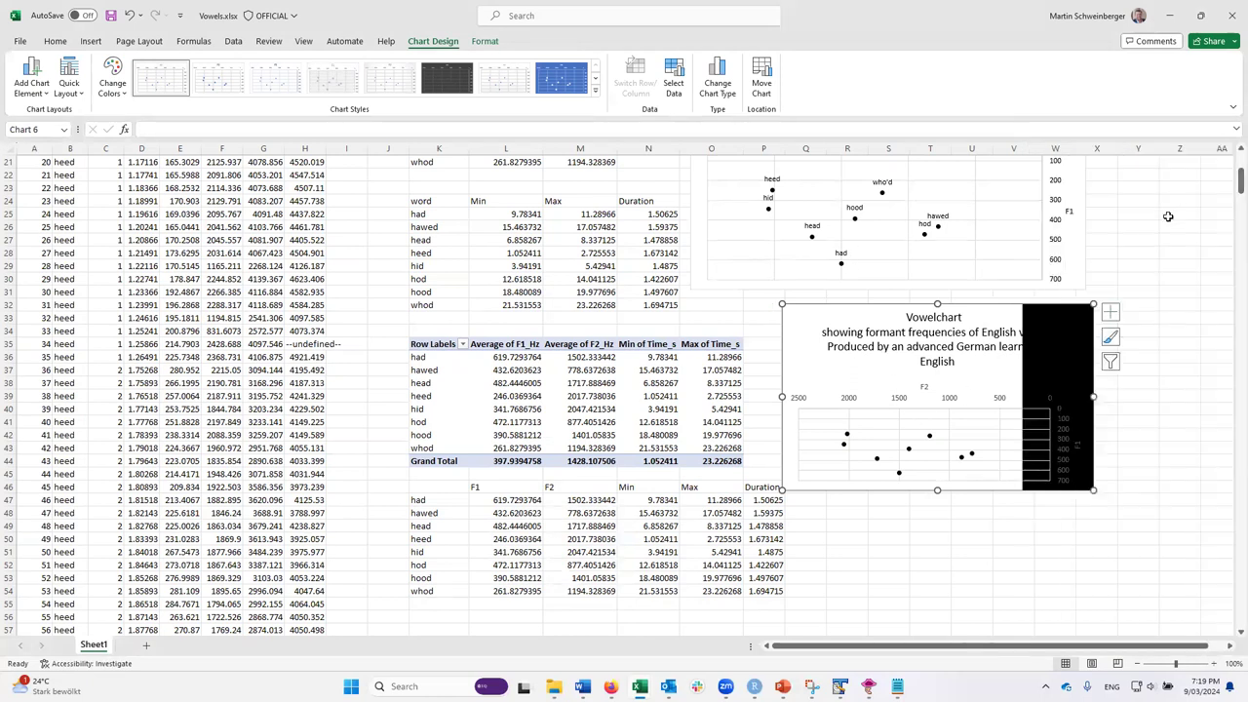
# Step: Add data labels to the points of the new chart
pyautogui.click(1113, 313)
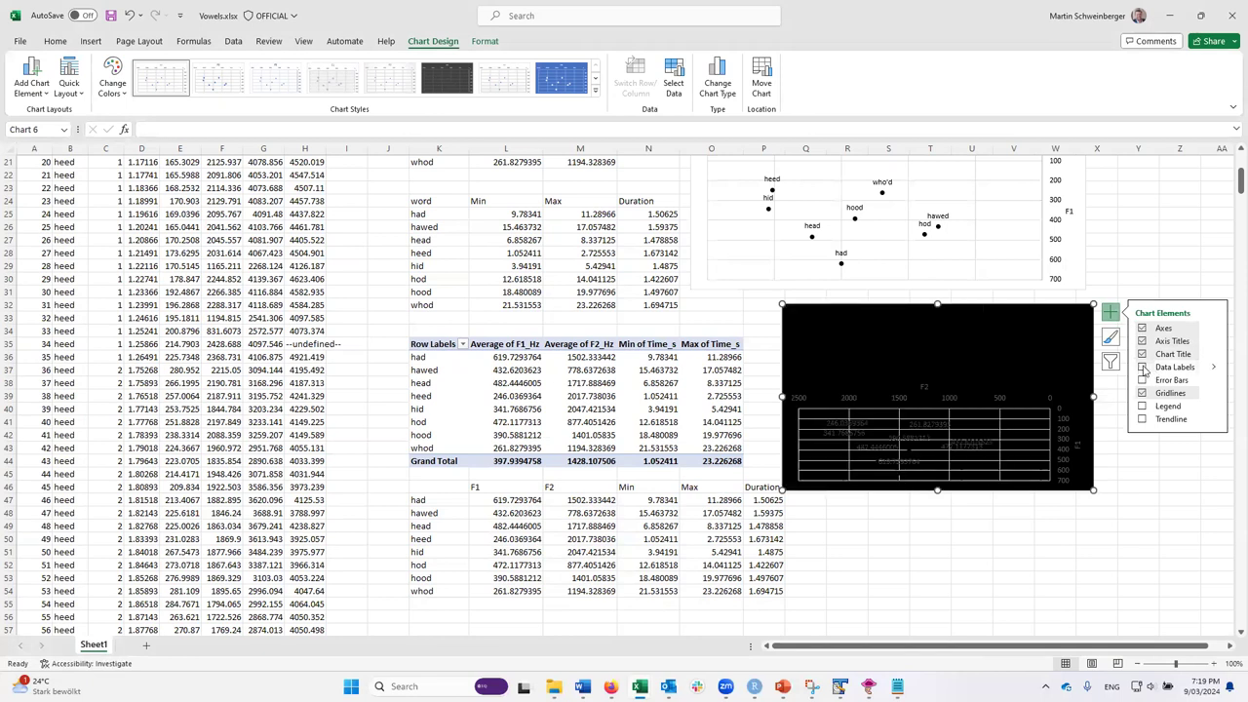
pyautogui.click(1142, 367)
pyautogui.click(998, 340)
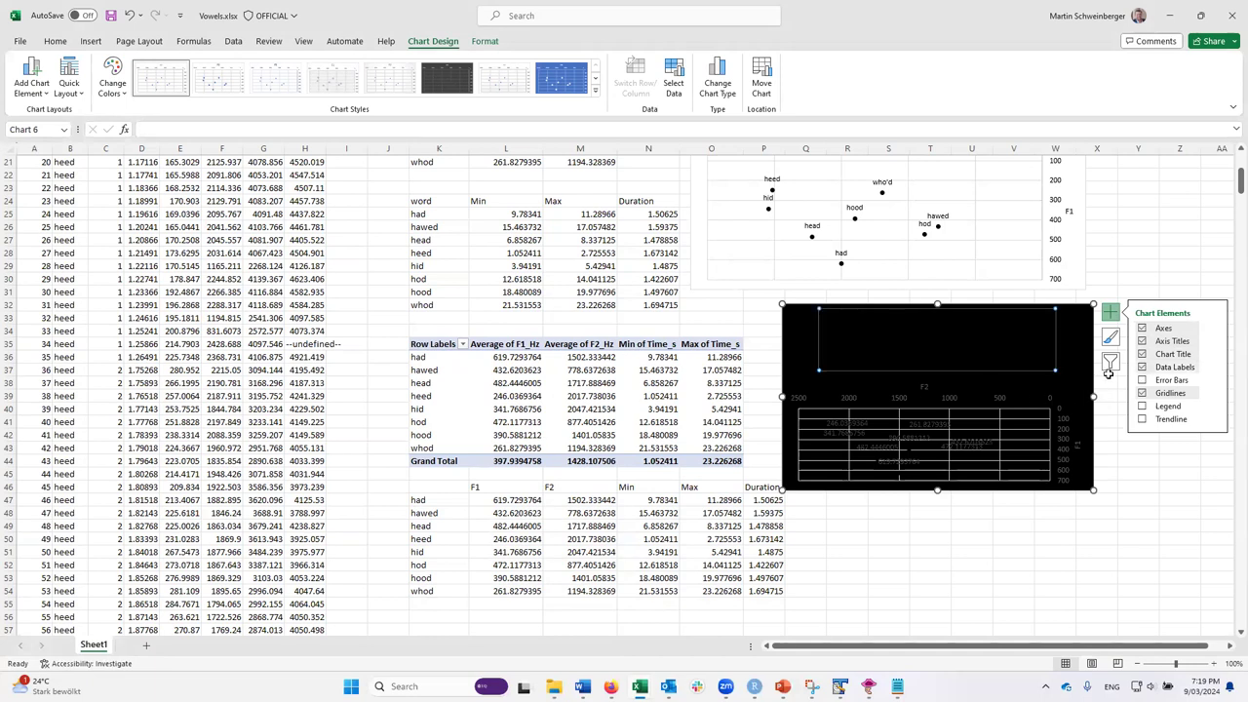
# Step: Undo the data labels and black chart area fill on the new chart, and add data labels to its F2 series again
pyautogui.click(1084, 422)
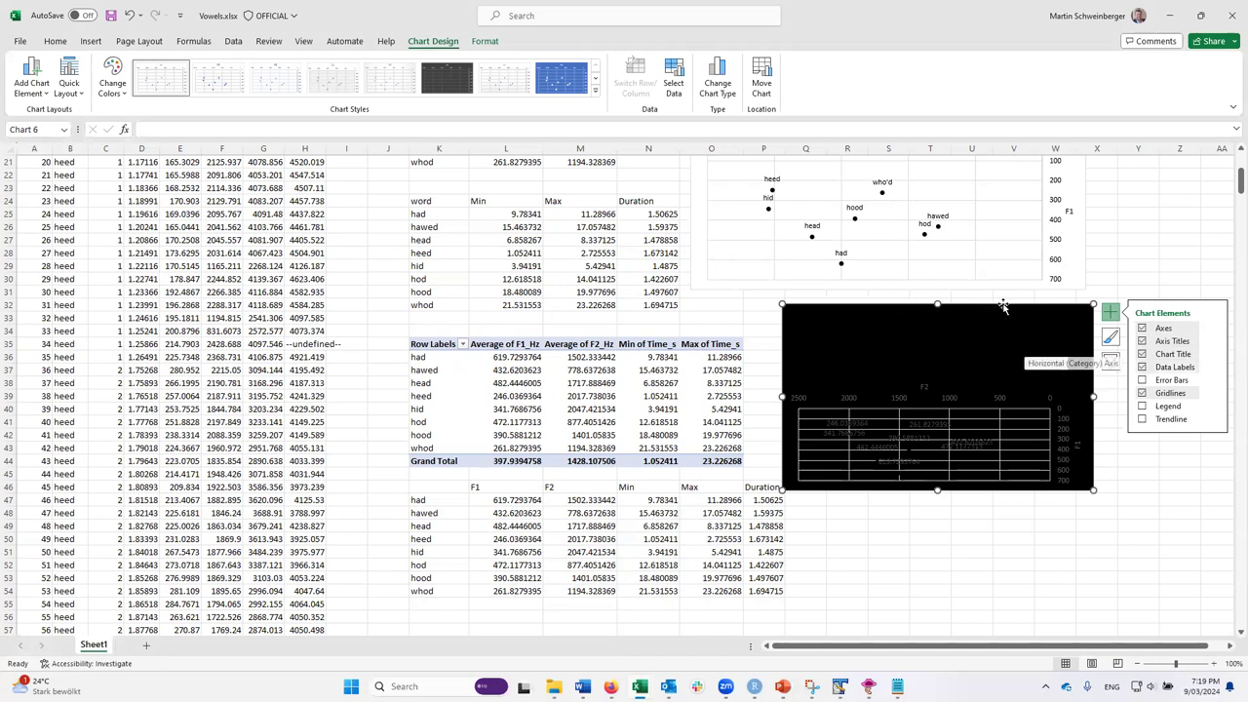
pyautogui.click(128, 16)
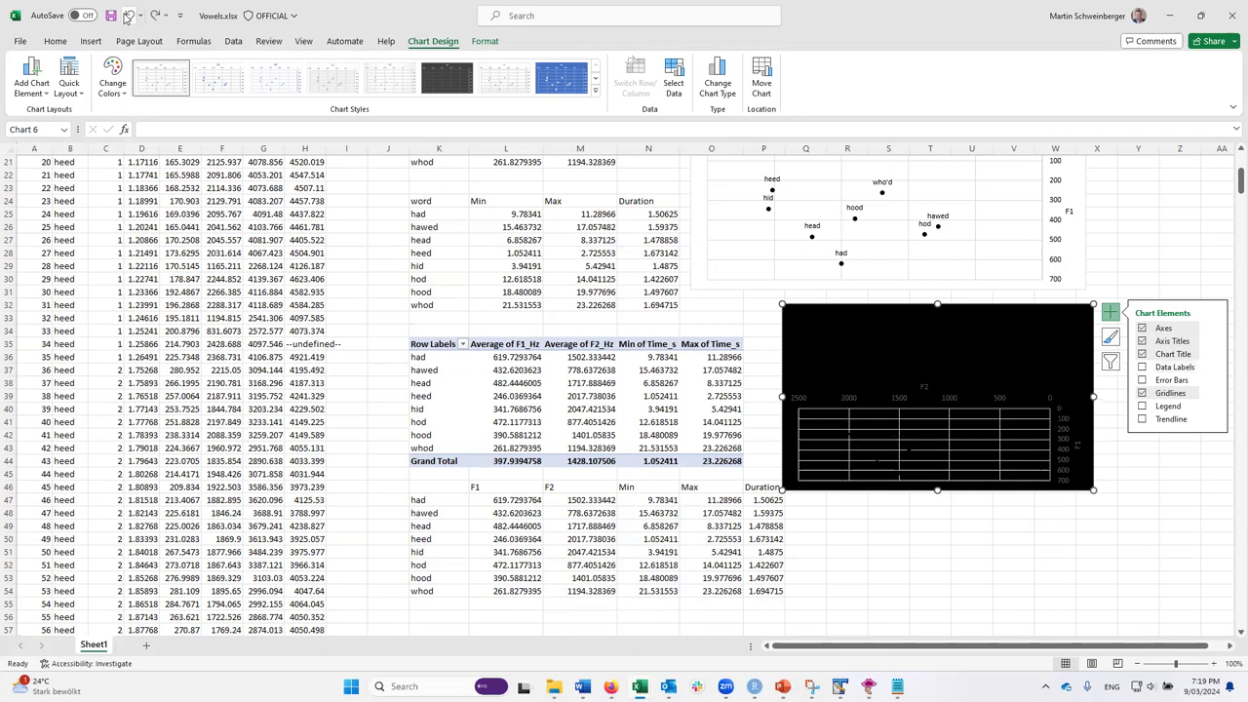
pyautogui.click(1002, 369)
pyautogui.click(971, 455)
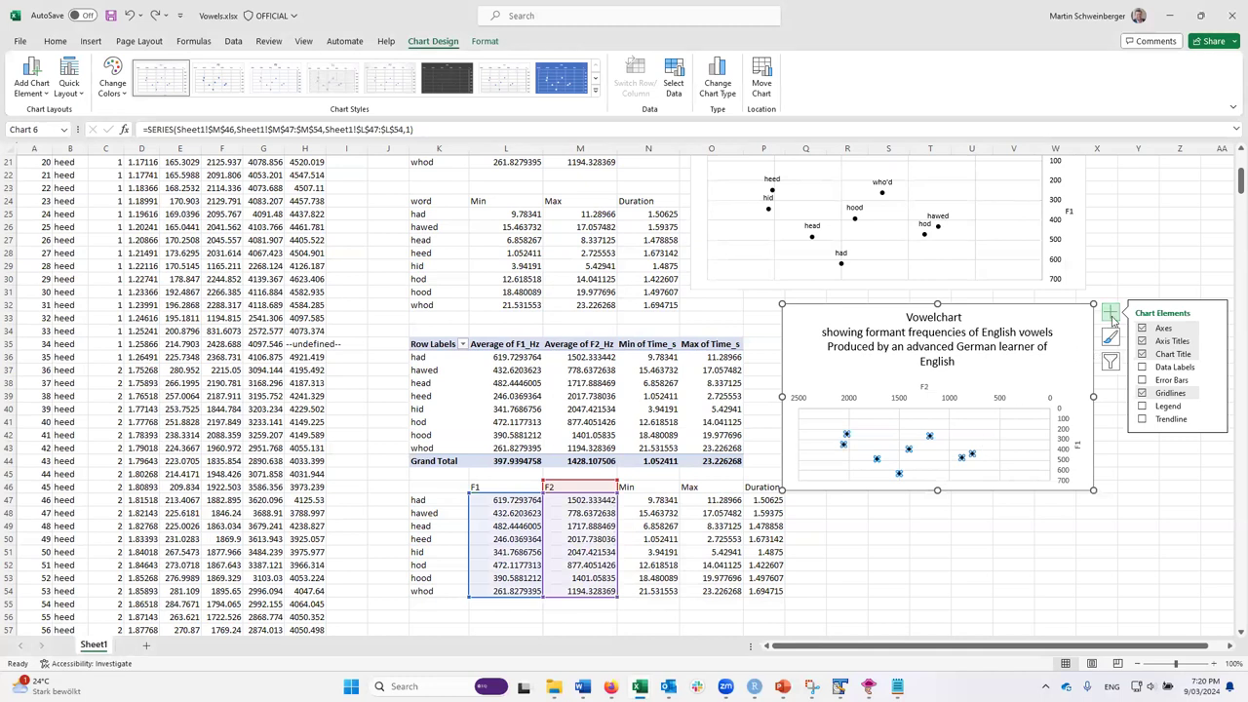
pyautogui.click(1160, 367)
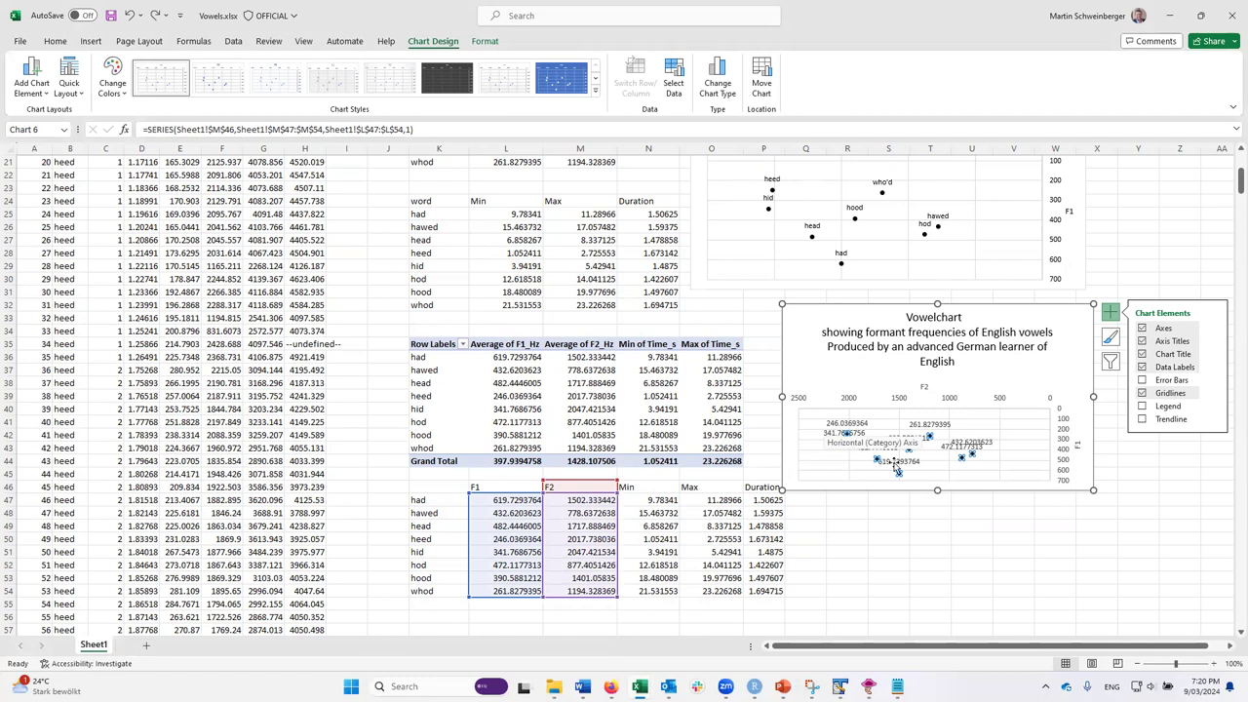
# Step: Replace the data label of the 619.7293764 point in the new chart with "had"
pyautogui.click(841, 426)
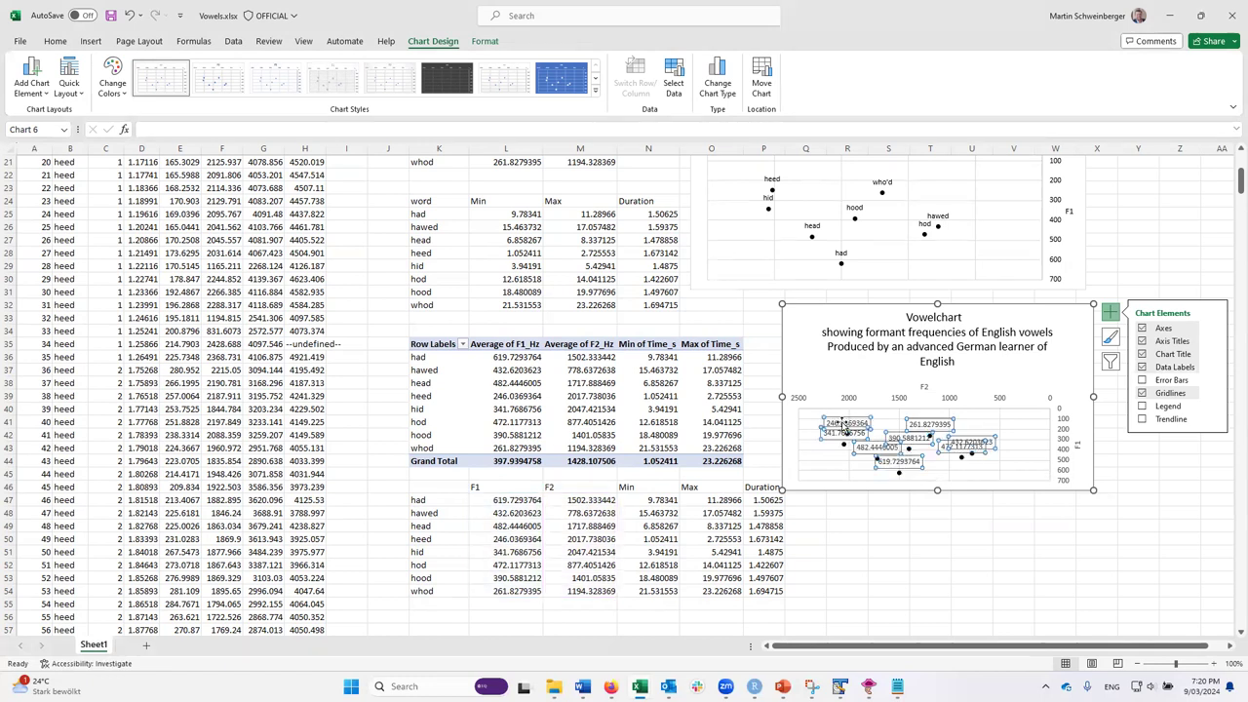
pyautogui.click(845, 426)
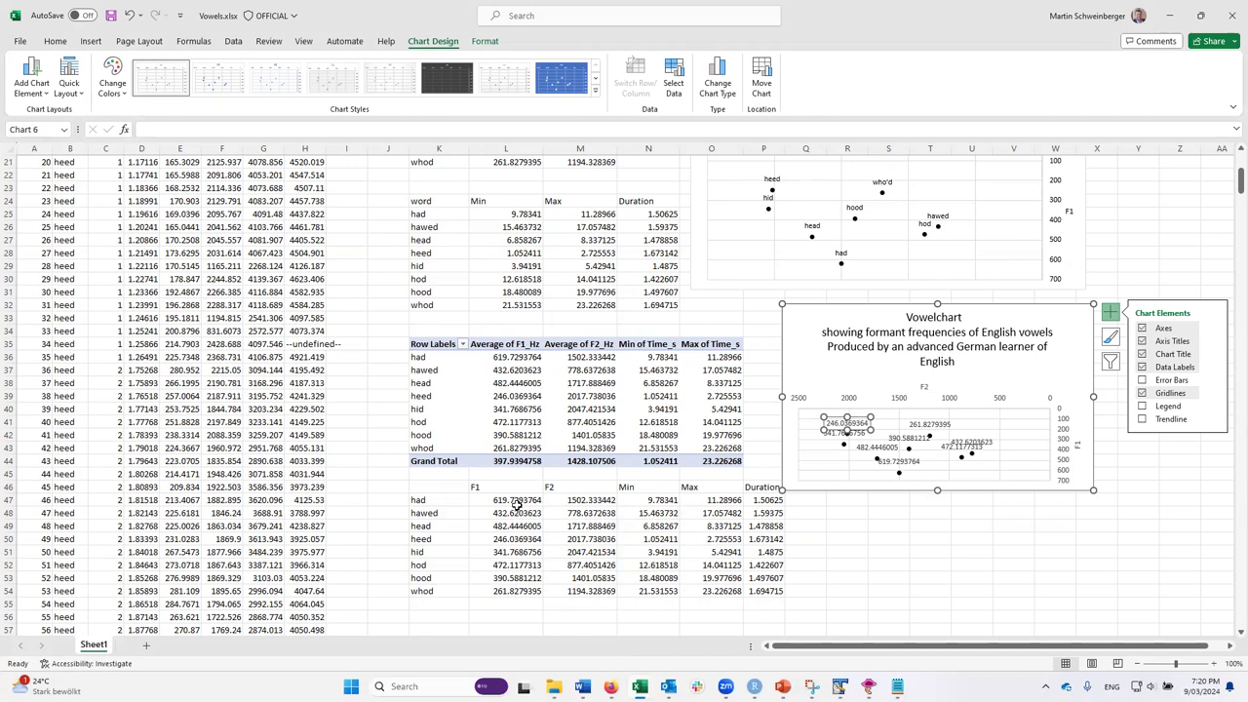
pyautogui.click(929, 426)
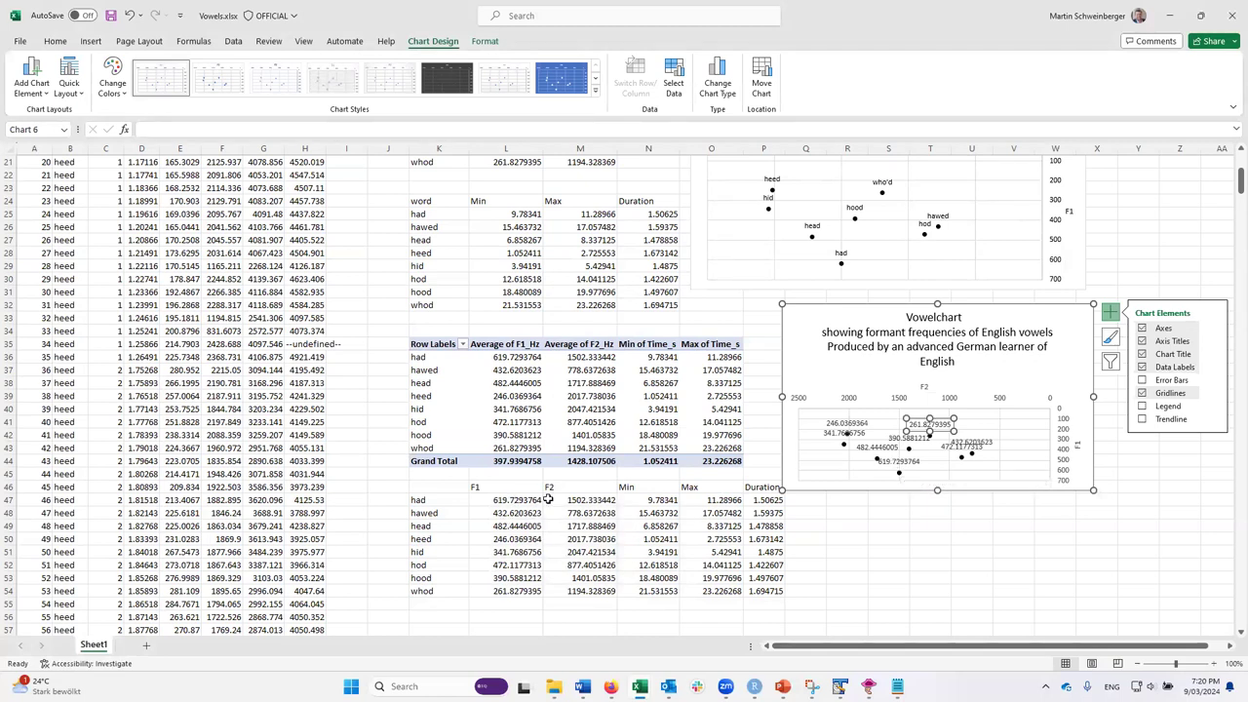
pyautogui.click(898, 461)
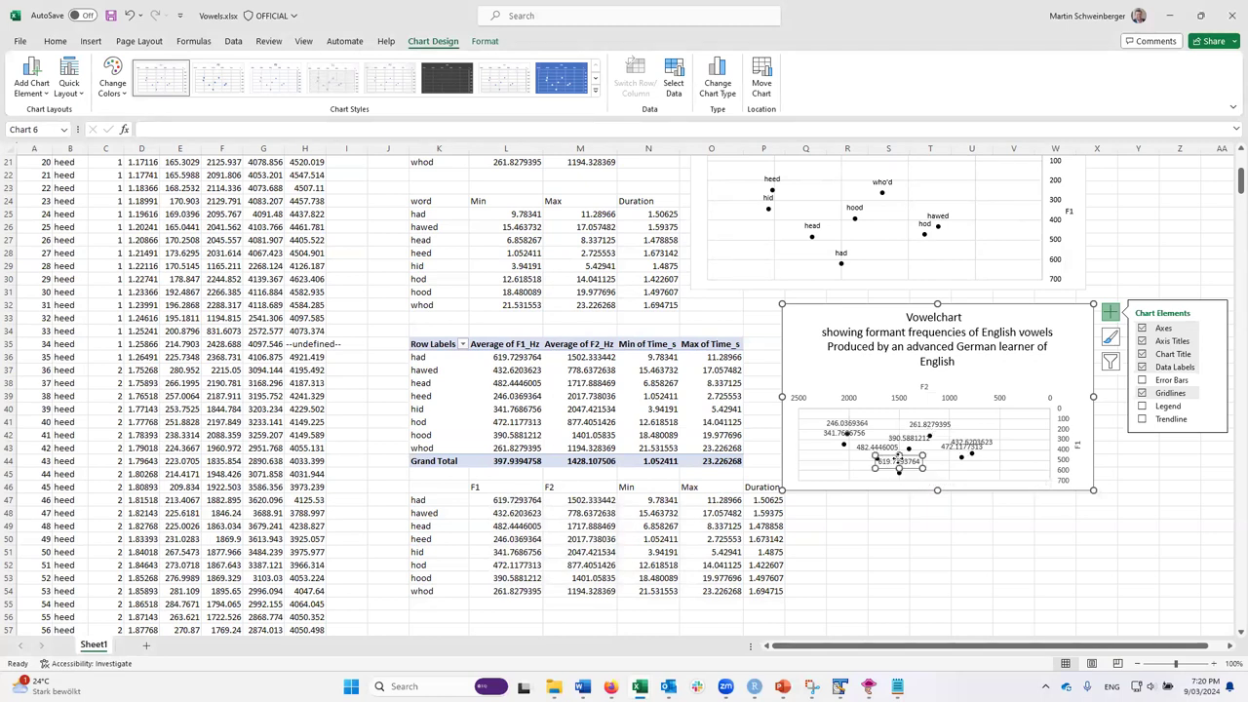
pyautogui.doubleClick(905, 463)
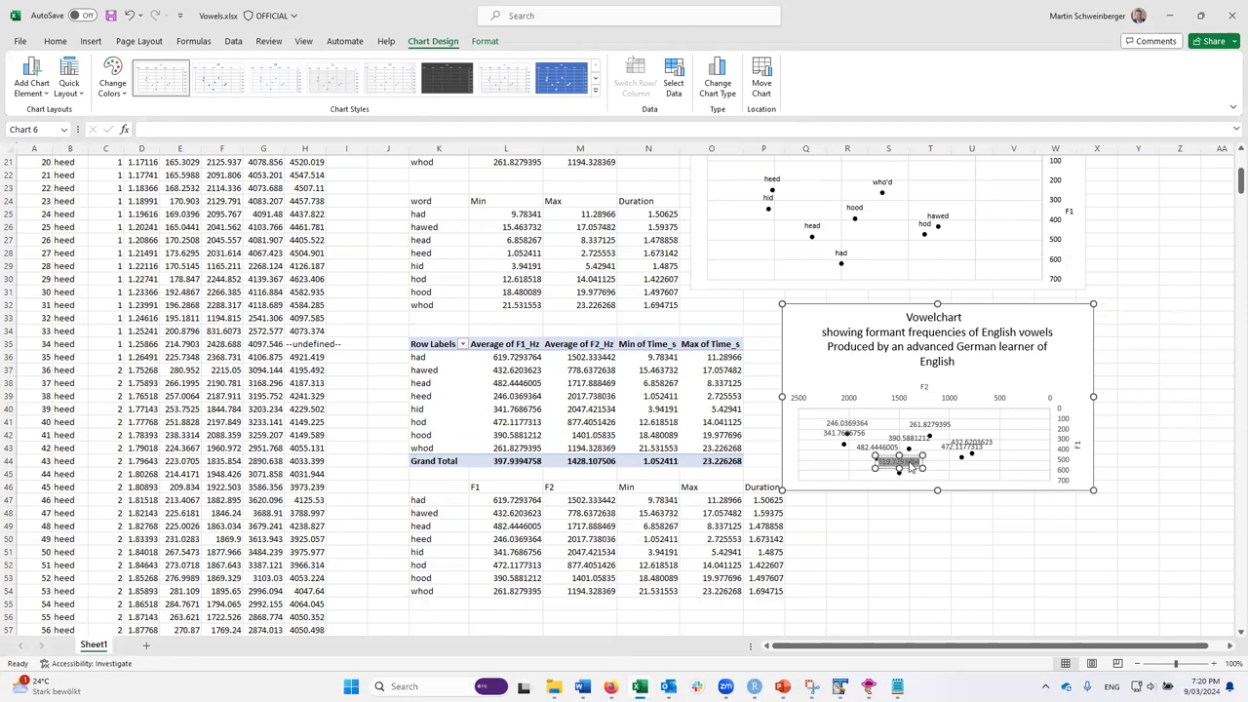
pyautogui.press('BackSpace')
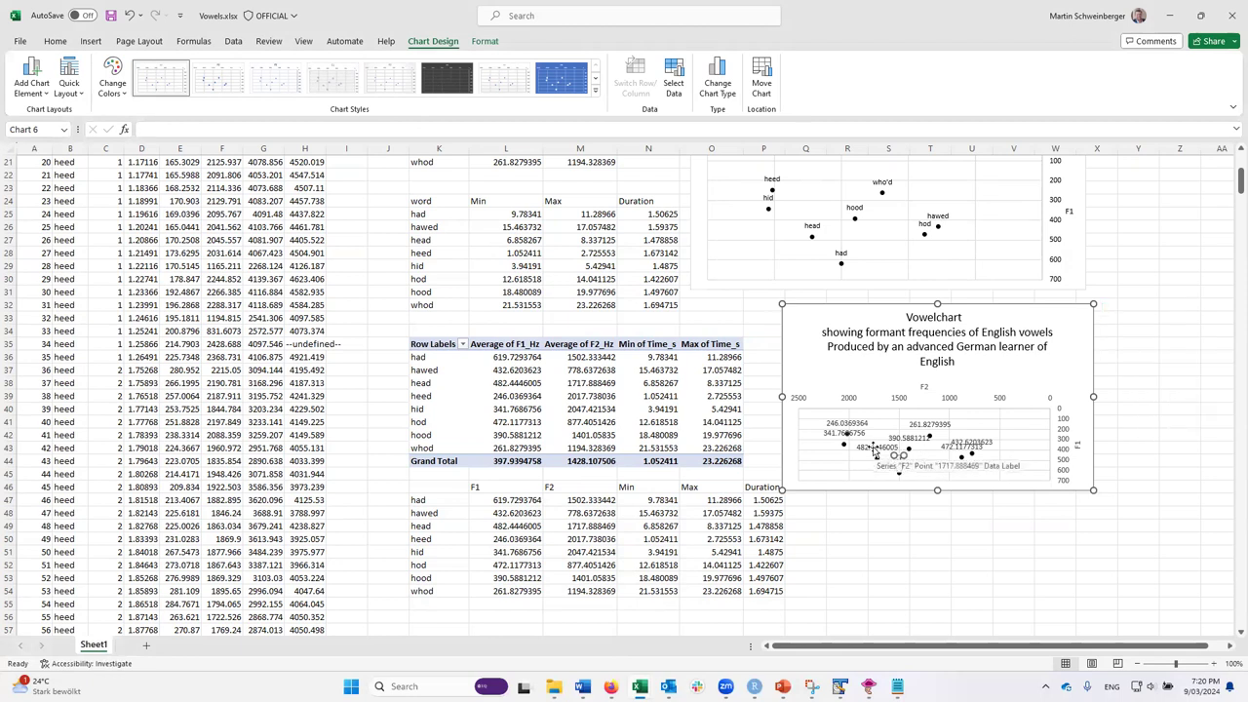
pyautogui.write('had')
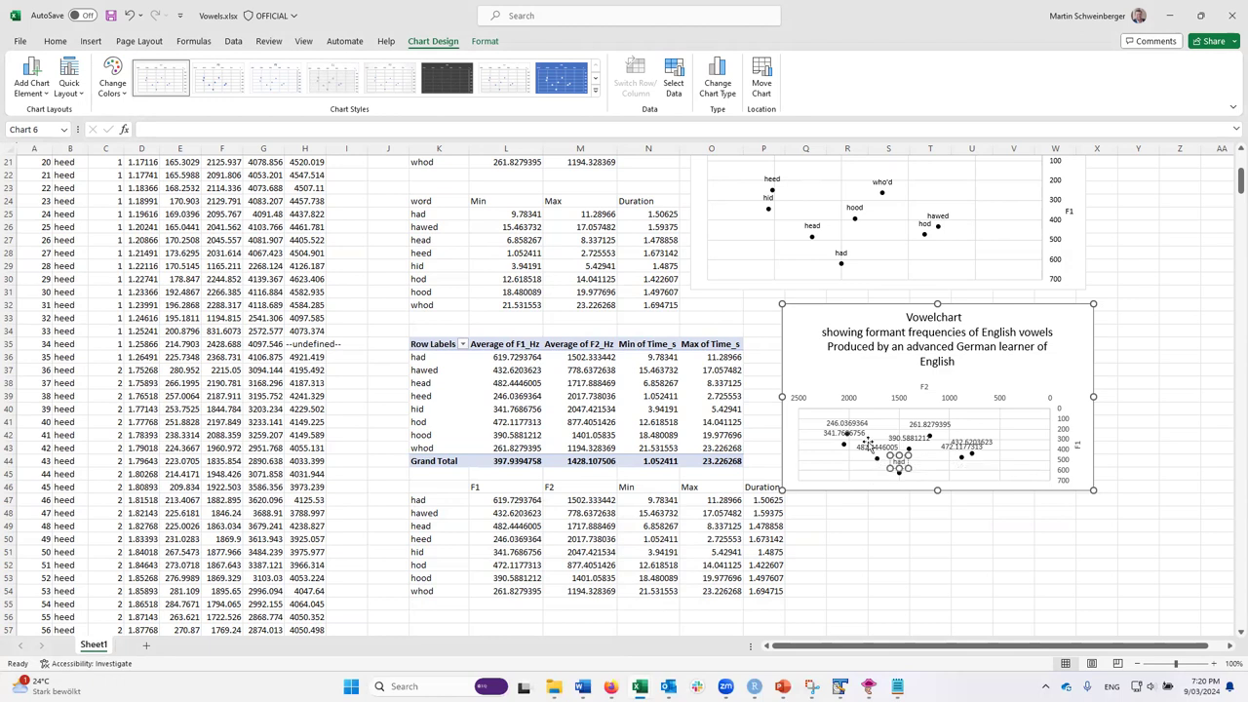
# Step: Replace the new chart's data label 261.8279395 with "who'd" and 482.4446005 with "head"
pyautogui.click(927, 425)
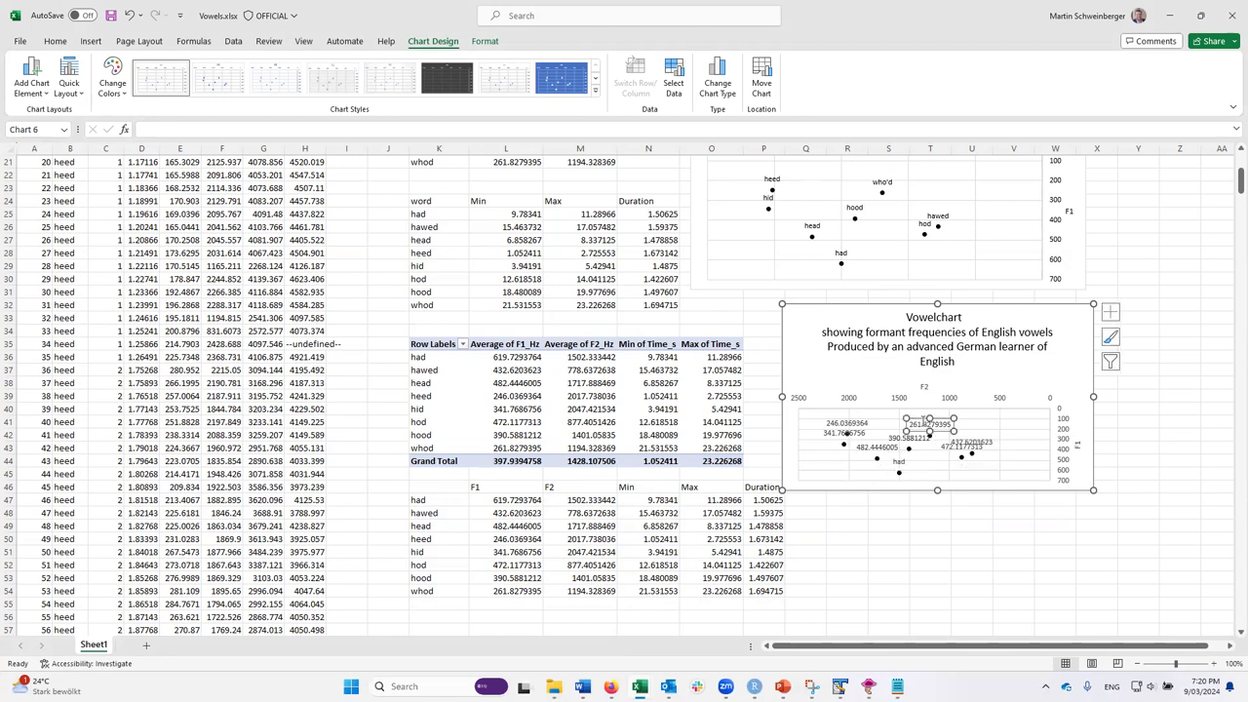
pyautogui.doubleClick(928, 424)
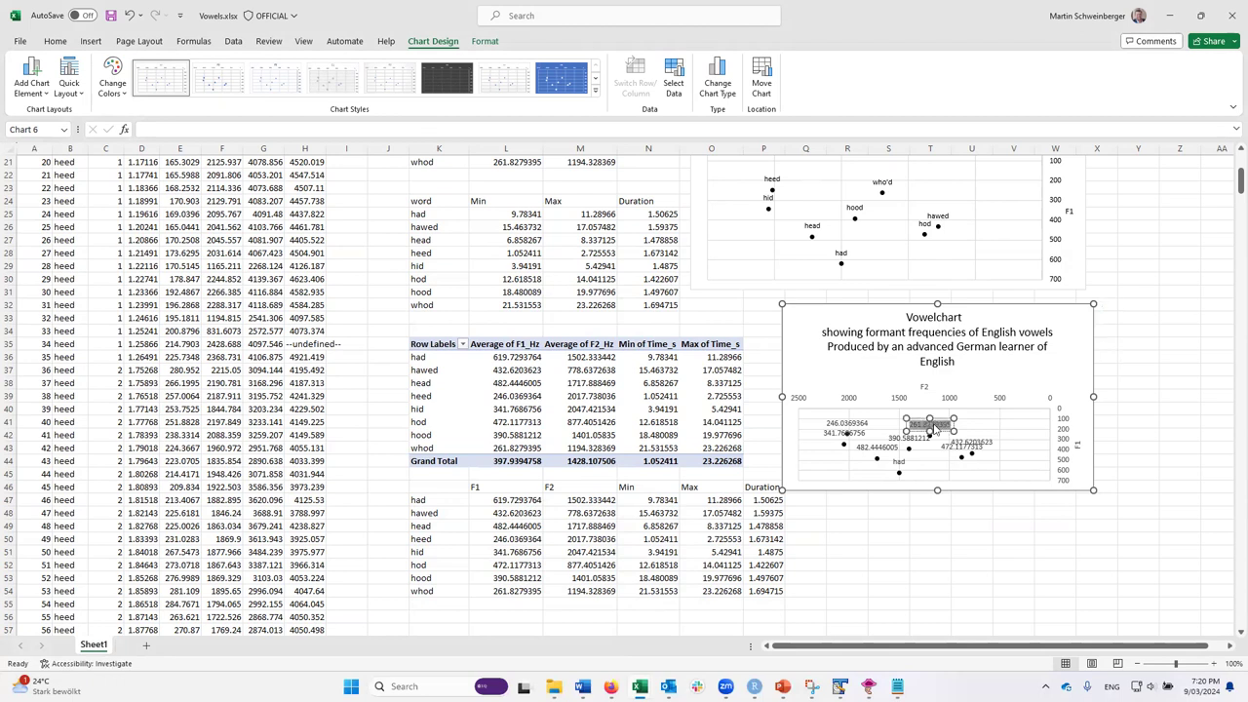
pyautogui.write("who'd")
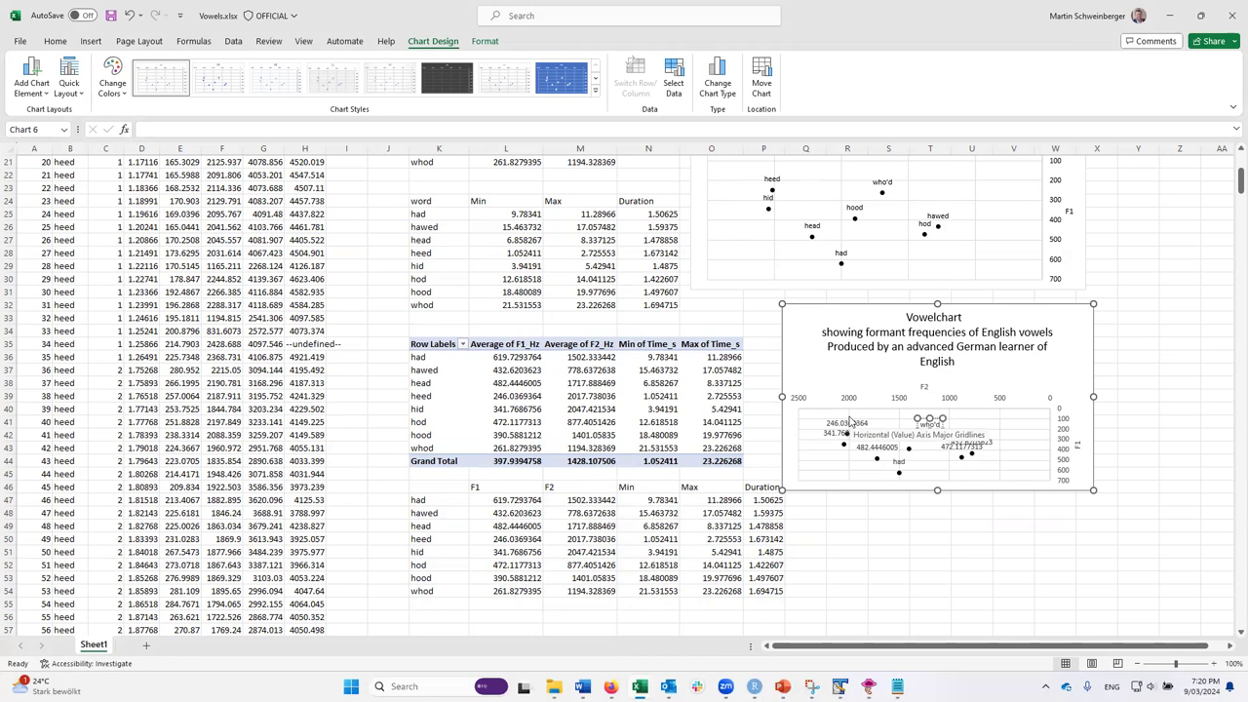
pyautogui.click(865, 449)
pyautogui.click(877, 447)
pyautogui.doubleClick(878, 443)
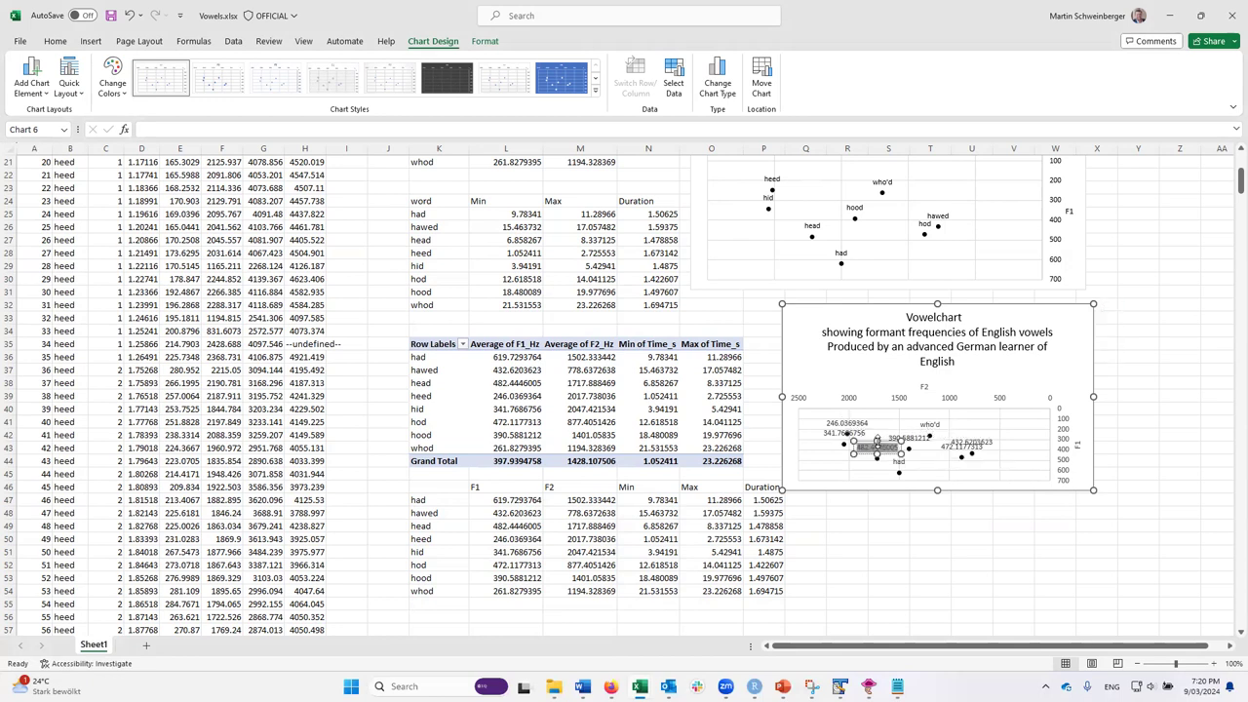
pyautogui.write('head')
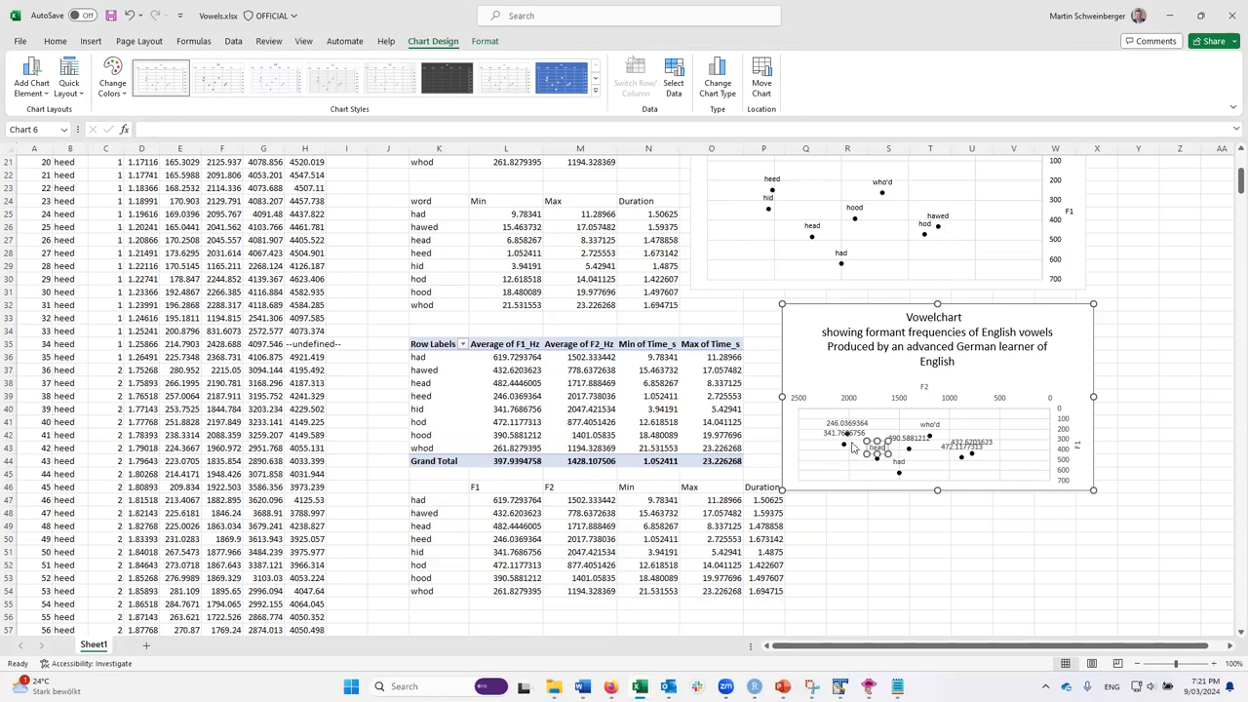
# Step: Replace the new chart's data label 390.5881212 with "hood" and 341.7686756 with "hid"
pyautogui.click(907, 438)
pyautogui.doubleClick(907, 438)
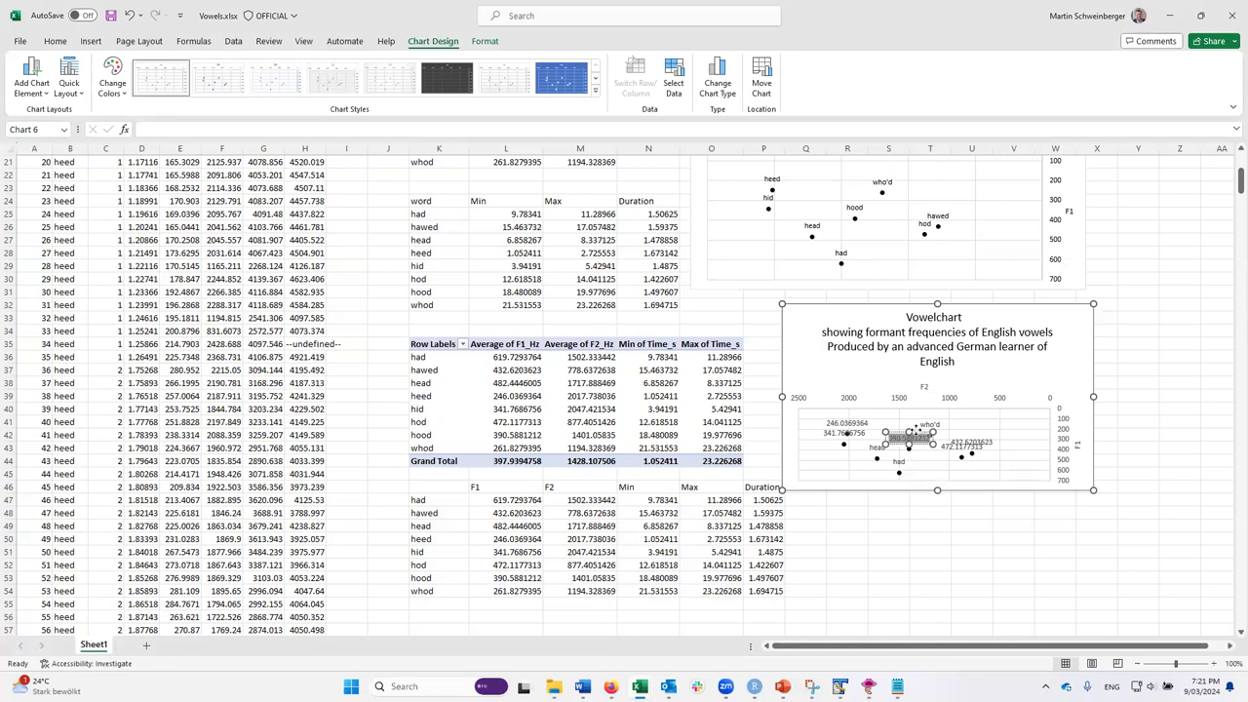
pyautogui.write('hood')
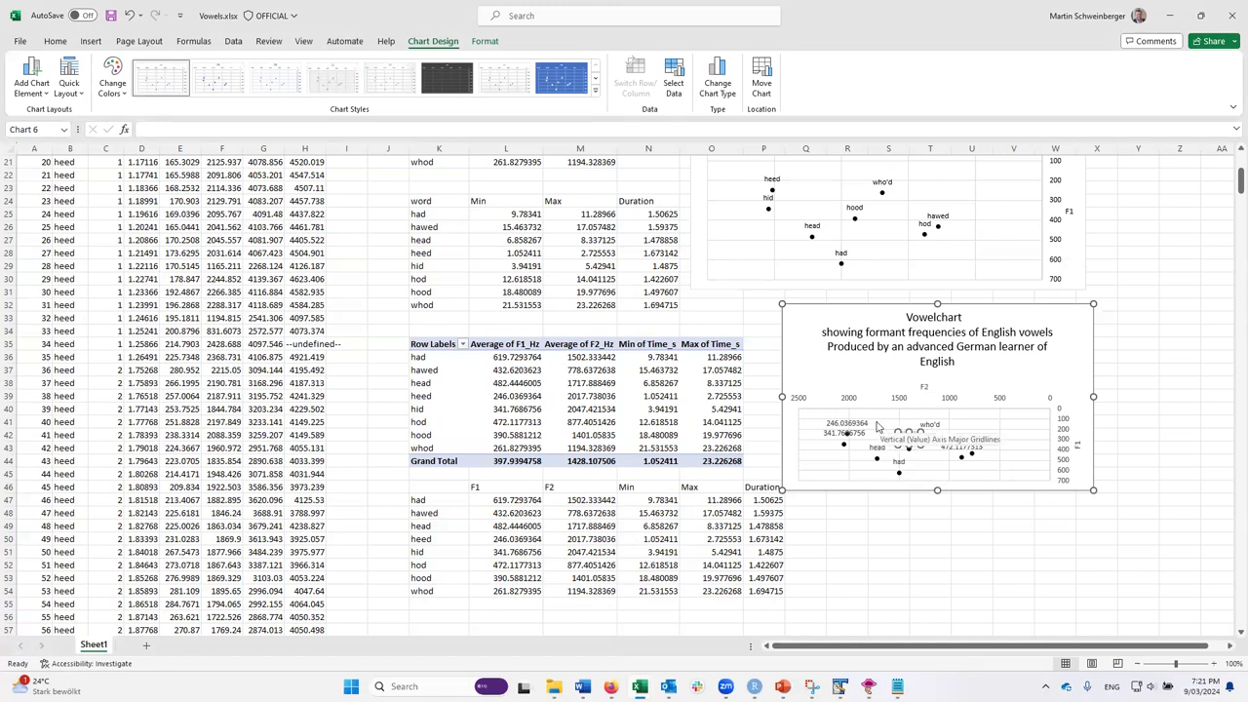
pyautogui.click(834, 434)
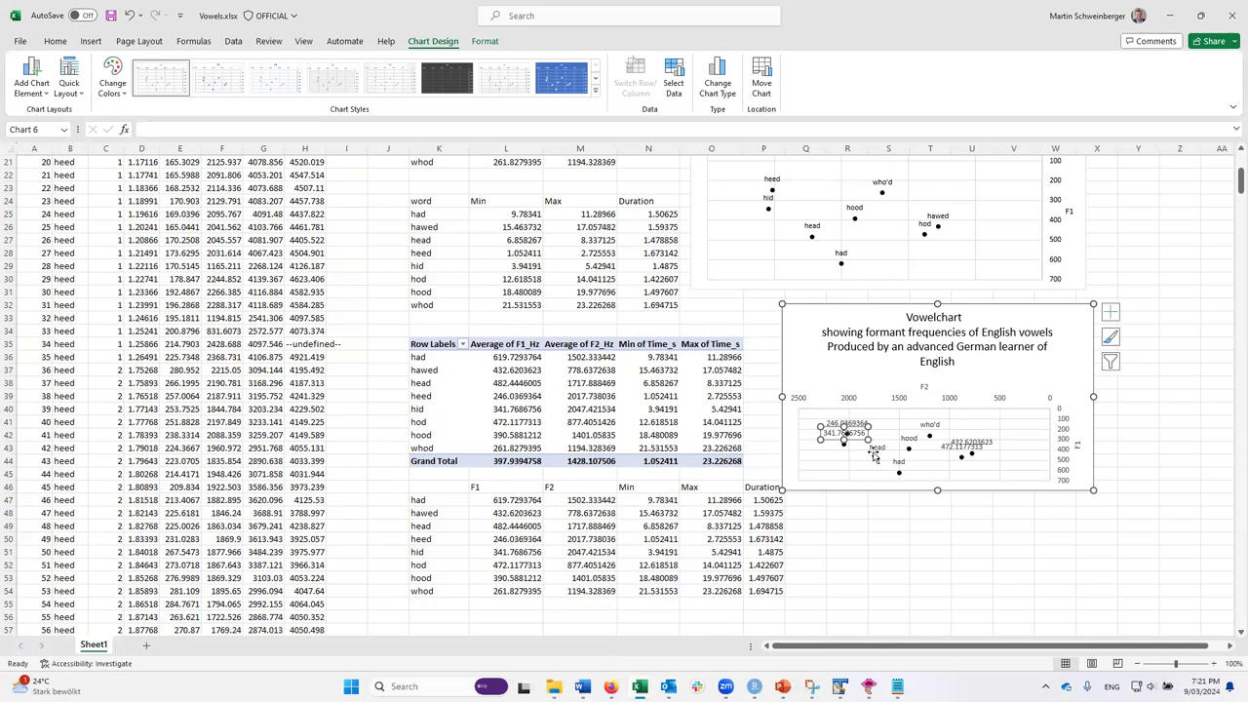
pyautogui.doubleClick(834, 435)
pyautogui.write('hid')
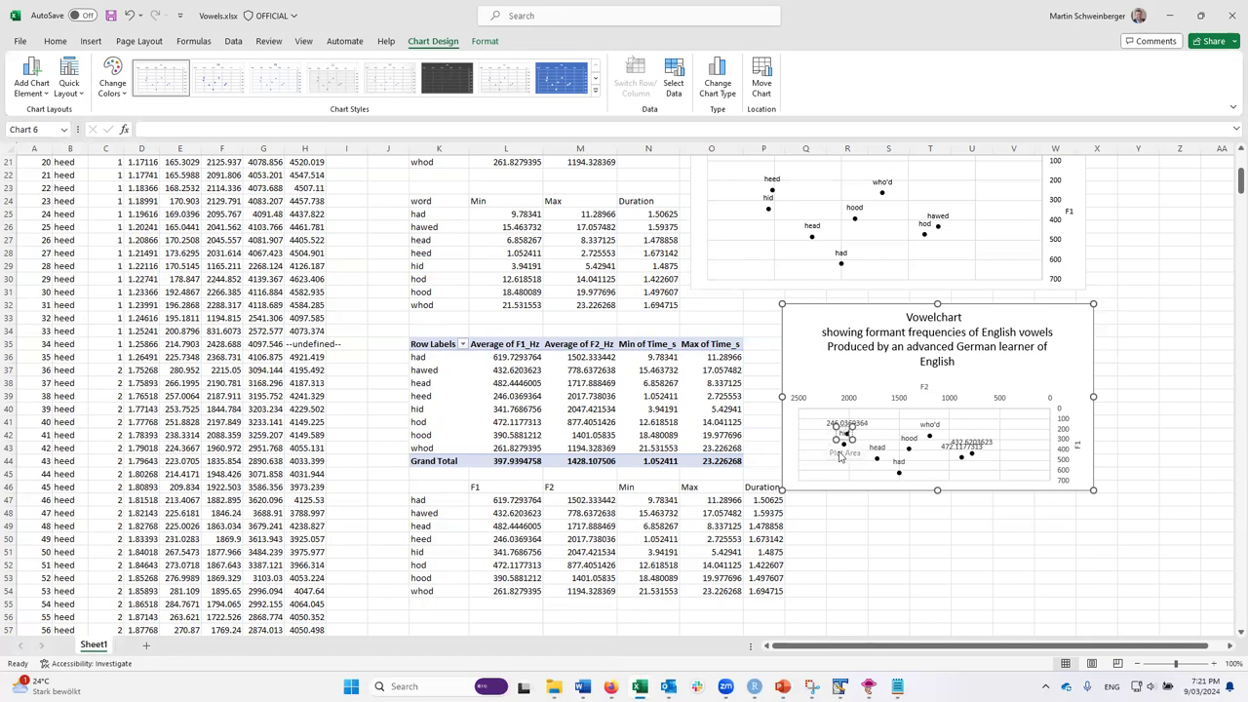
# Step: Replace the new chart's data label 472.1177313 with "hod" and 432.6203623 with "hawed"
pyautogui.click(953, 449)
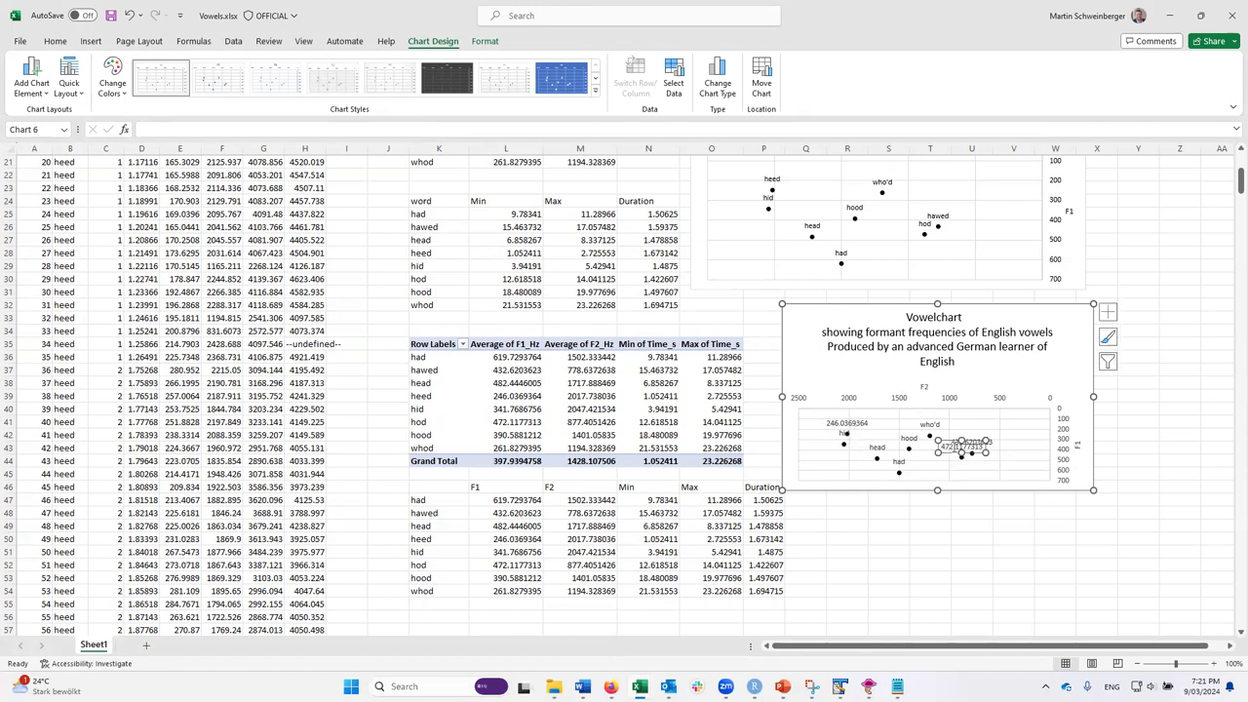
pyautogui.doubleClick(961, 448)
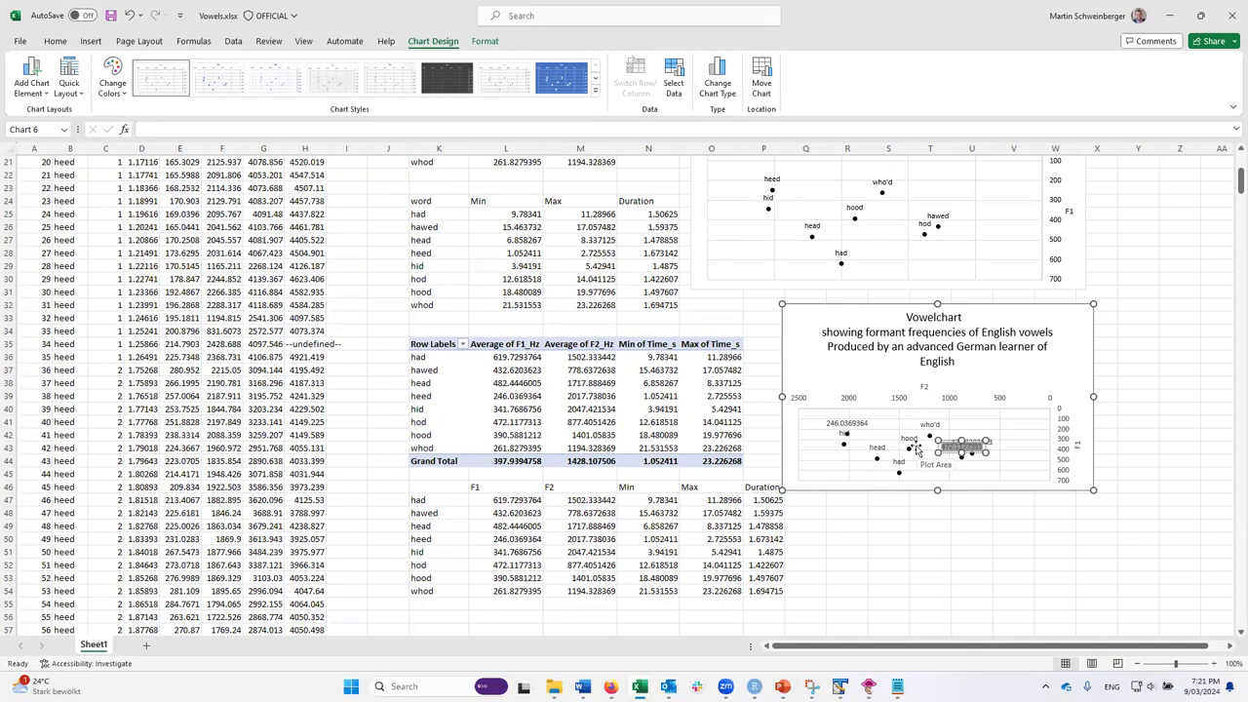
pyautogui.press('BackSpace')
pyautogui.moveTo(972, 446); pyautogui.dragTo(995, 440)
pyautogui.doubleClick(987, 443)
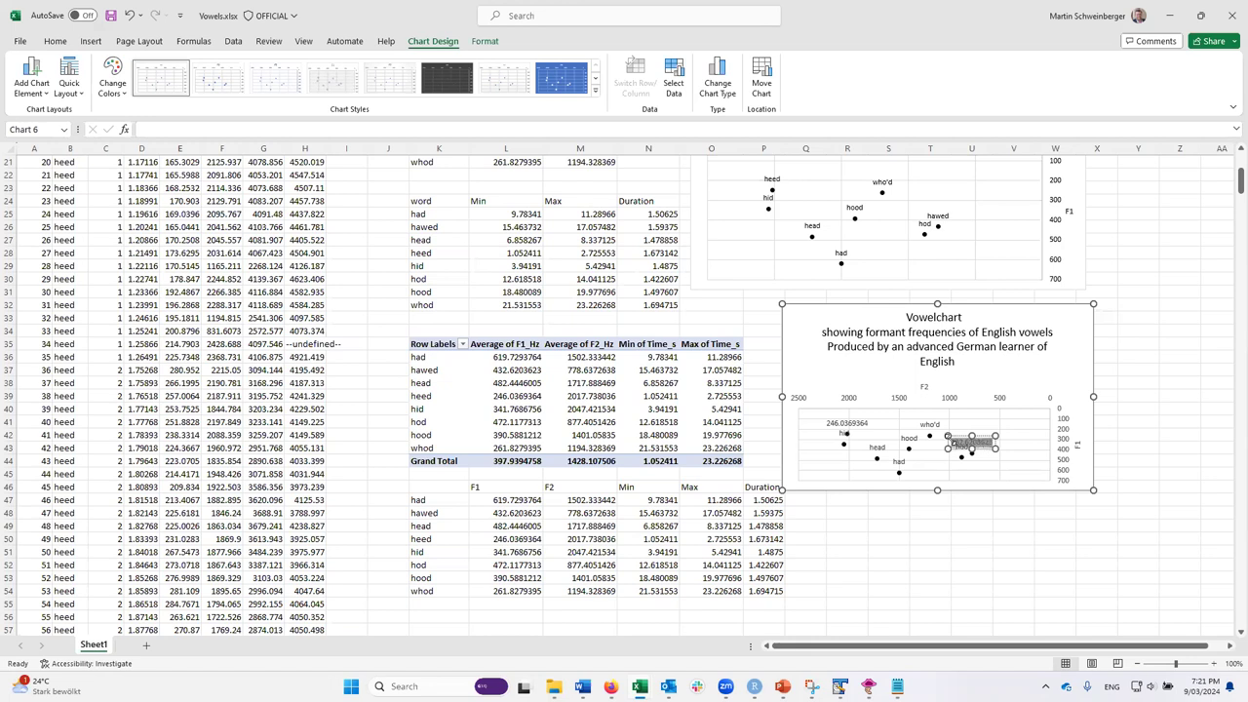
pyautogui.write('hawed')
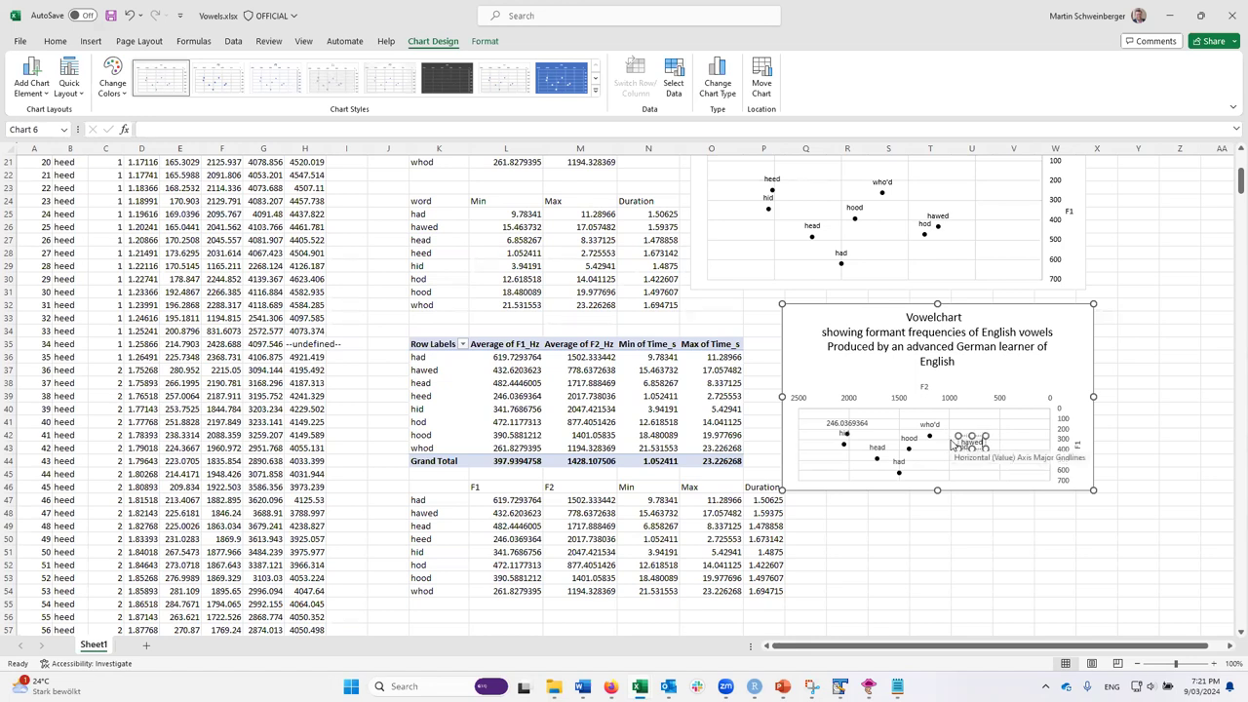
# Step: Replace the new chart's remaining numeric data label 246.0369364 with "heed" and leave label editing
pyautogui.click(845, 426)
pyautogui.doubleClick(846, 425)
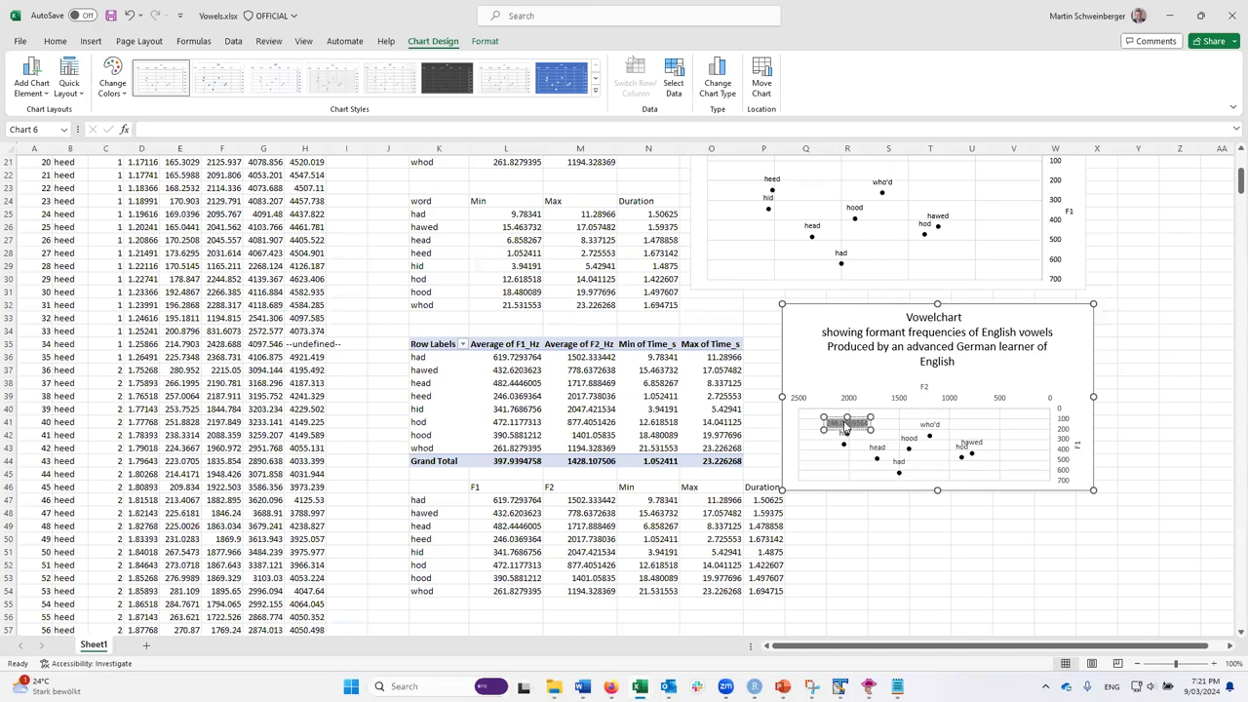
pyautogui.write('heed')
pyautogui.click(1014, 366)
pyautogui.click(1036, 385)
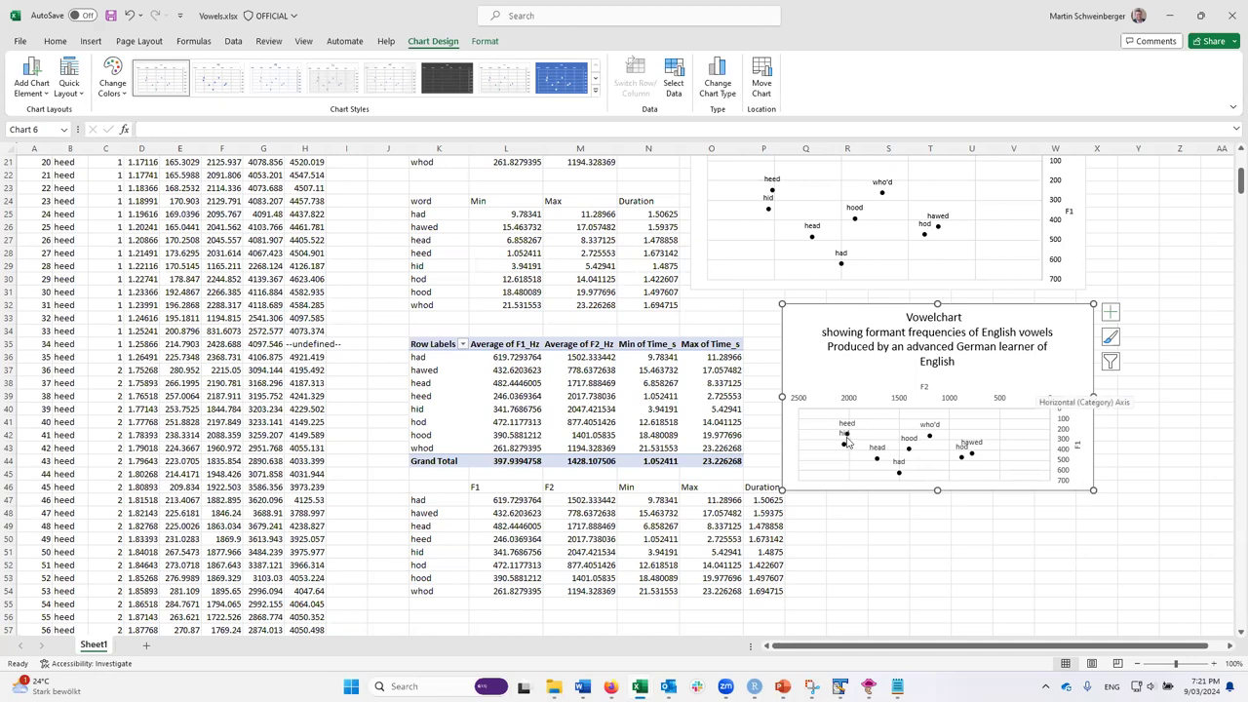
pyautogui.click(855, 365)
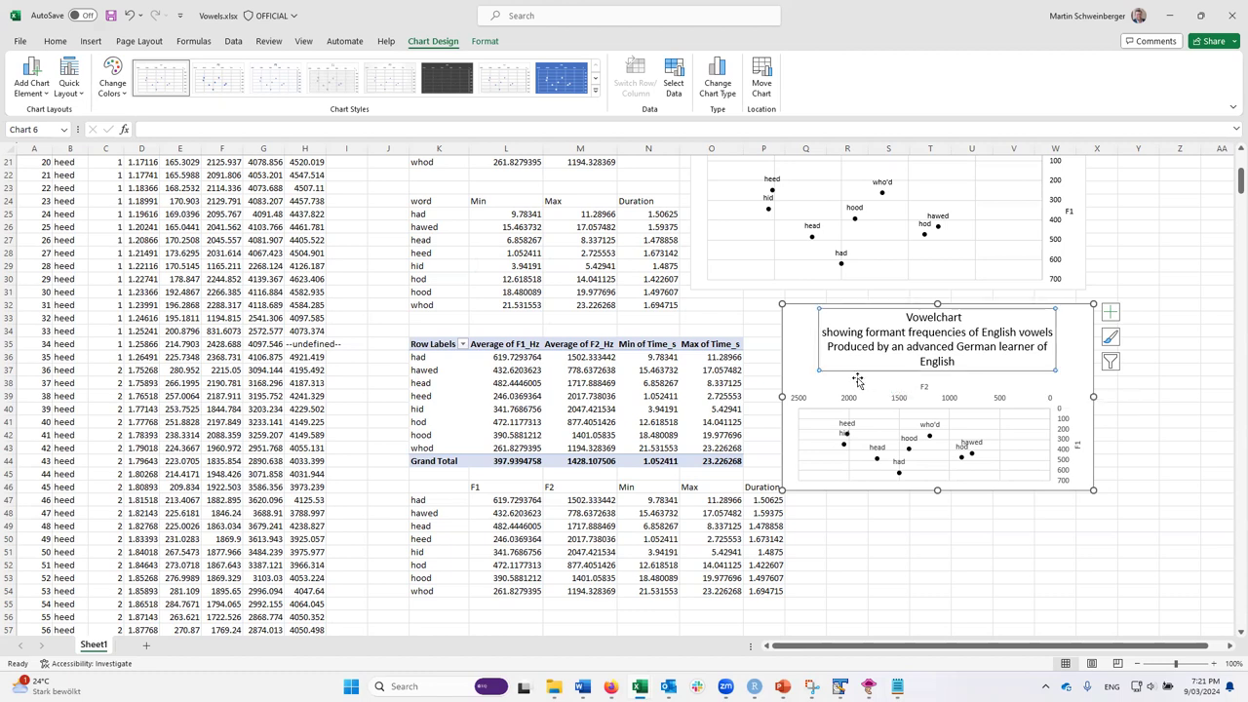
pyautogui.click(855, 382)
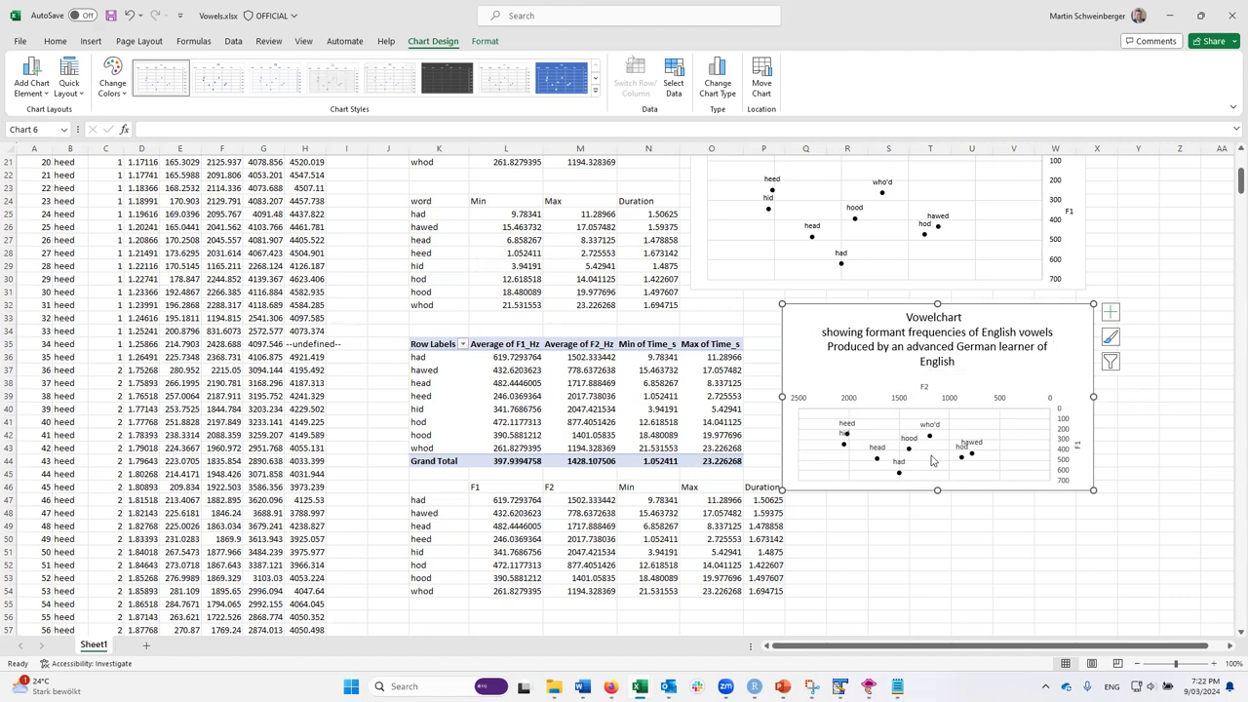
# Step: Set the text direction of the lower vowel chart's F1 axis title to Horizontal
pyautogui.click(1077, 444)
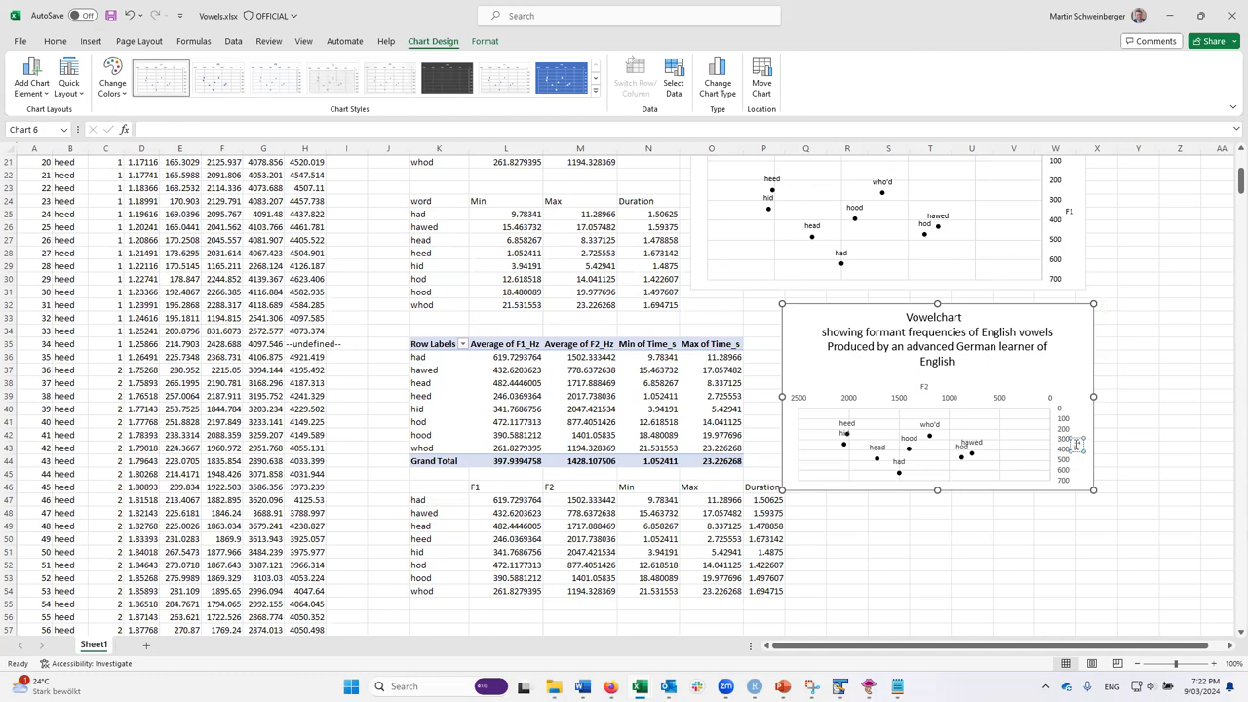
pyautogui.rightClick(1077, 444)
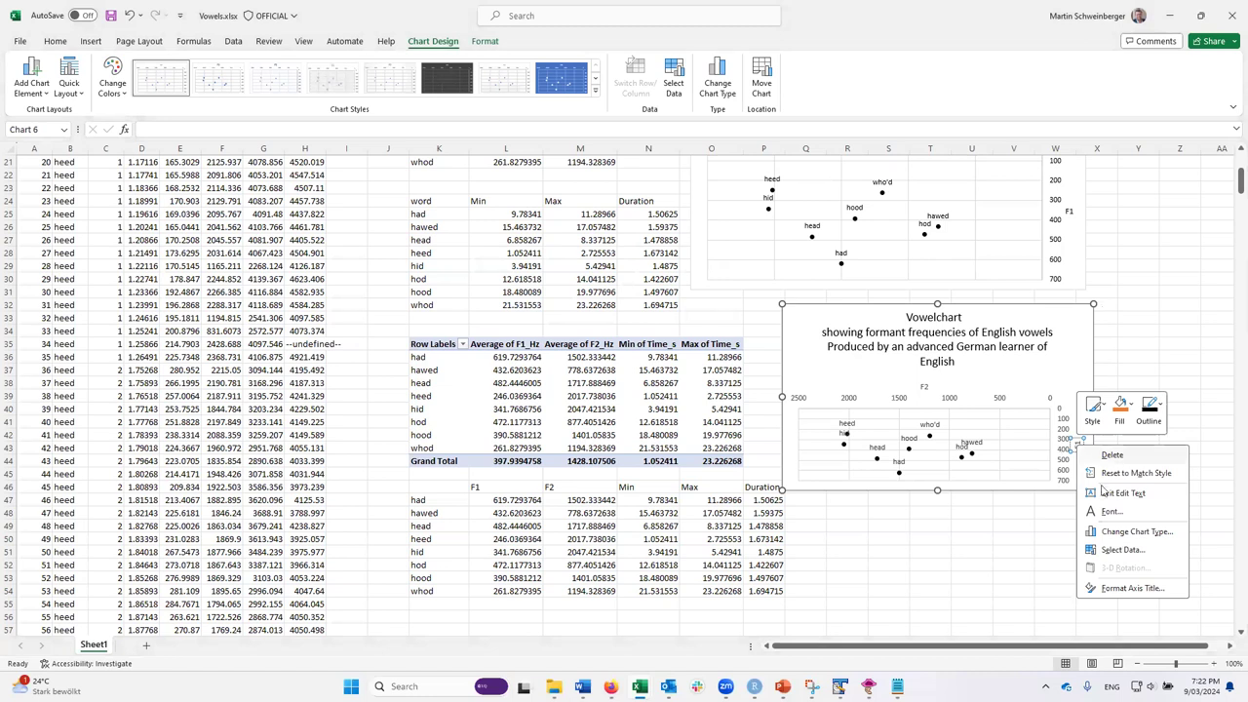
pyautogui.click(1124, 588)
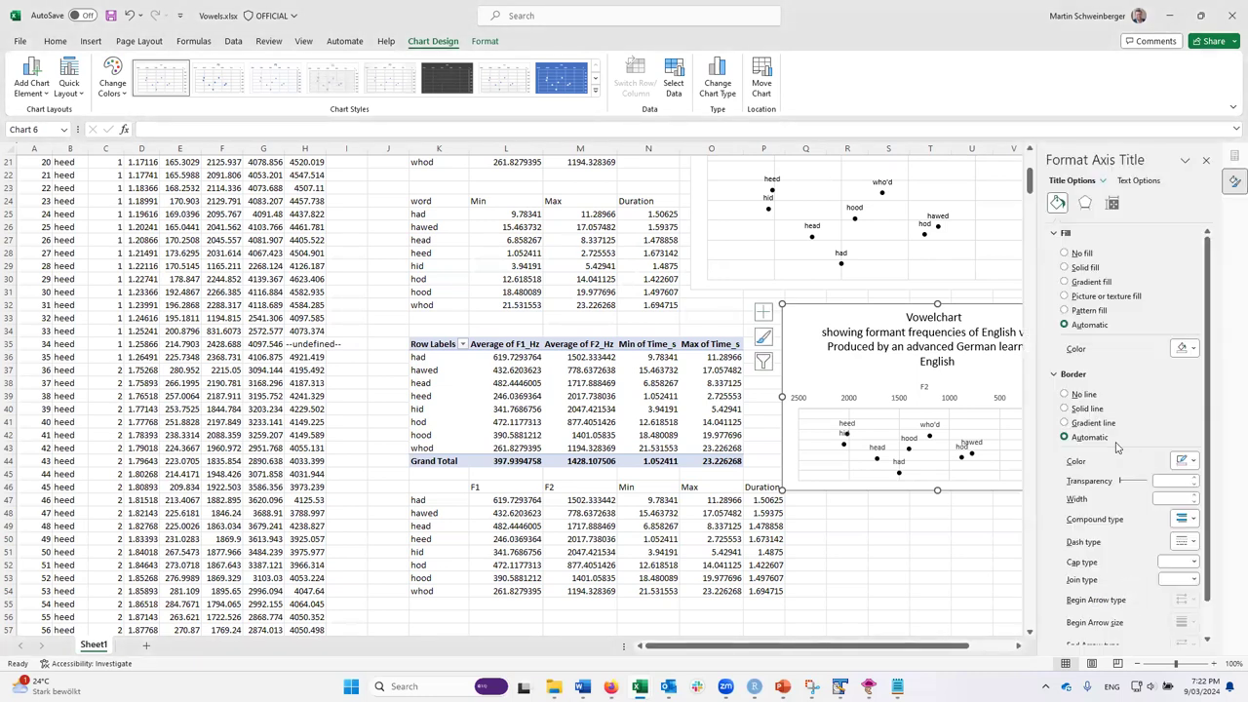
pyautogui.scroll(-1, 1123, 443)
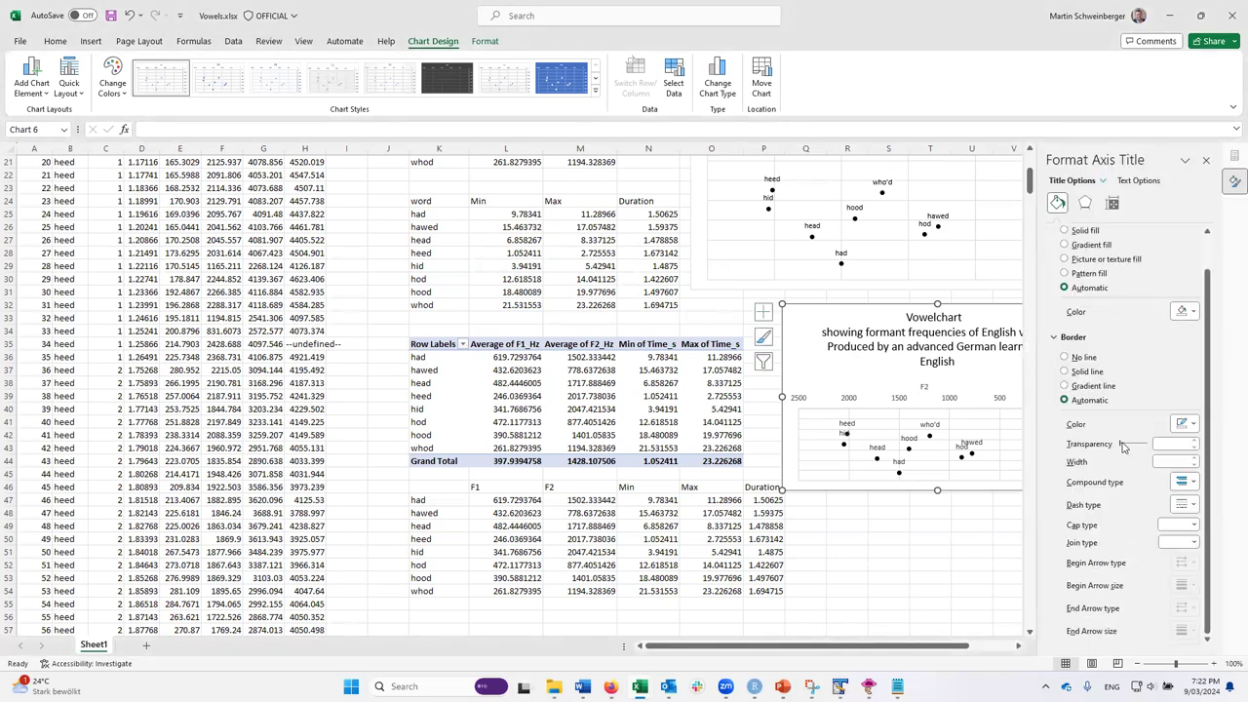
pyautogui.click(1123, 446)
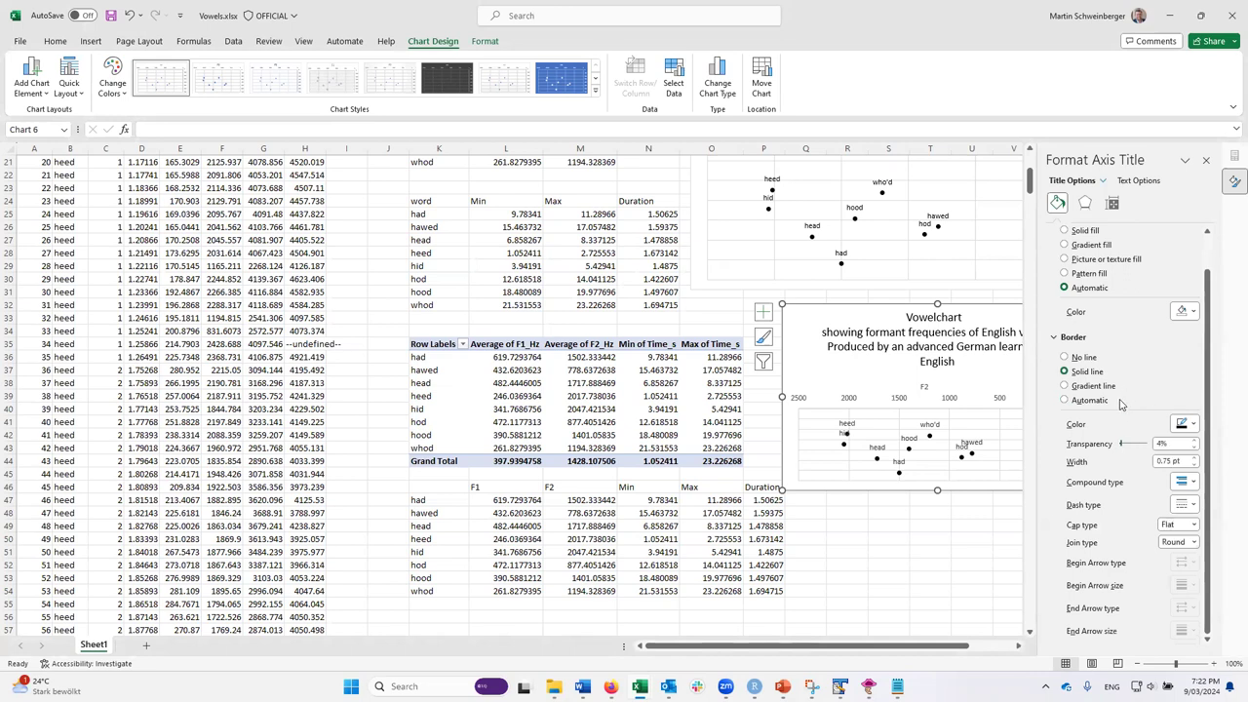
pyautogui.click(1113, 204)
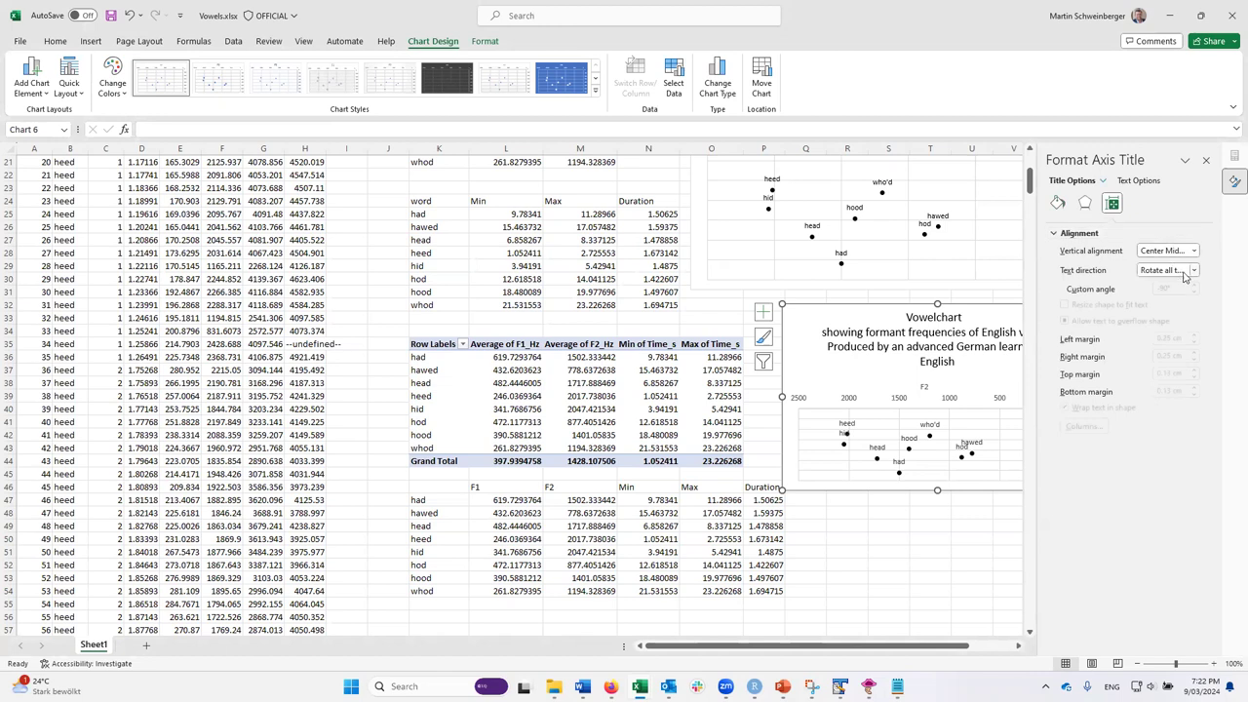
pyautogui.click(1194, 271)
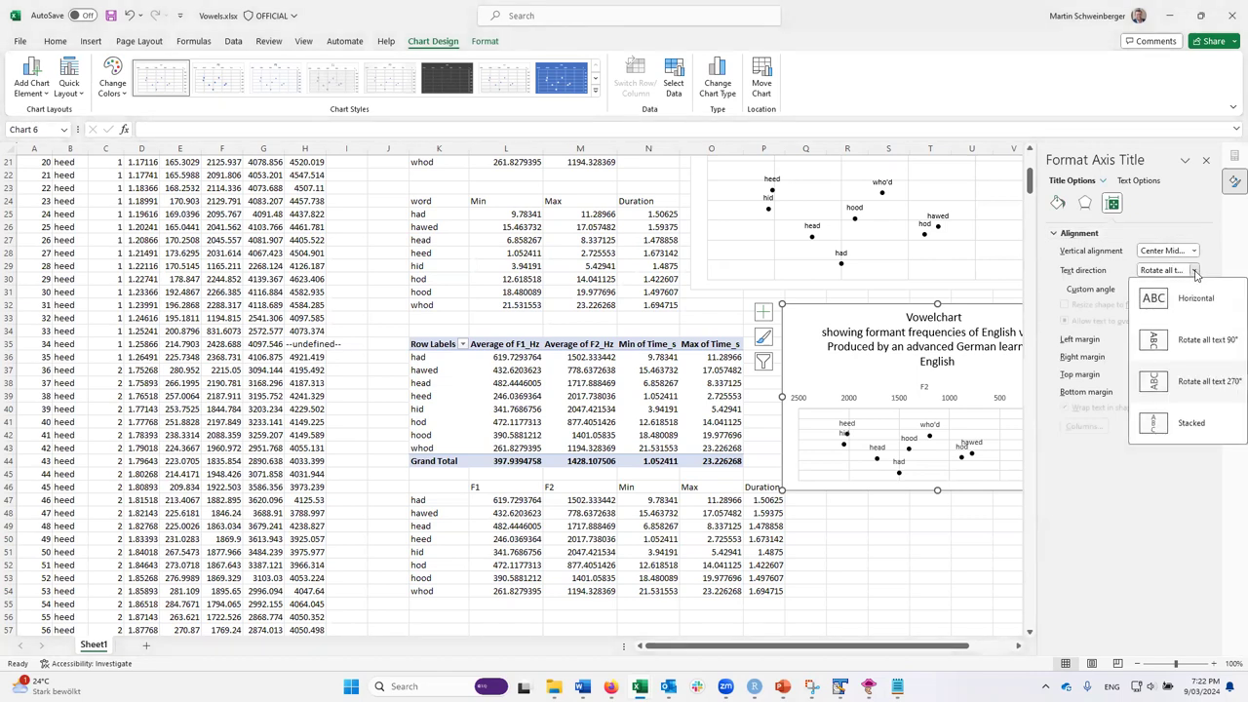
pyautogui.click(1156, 304)
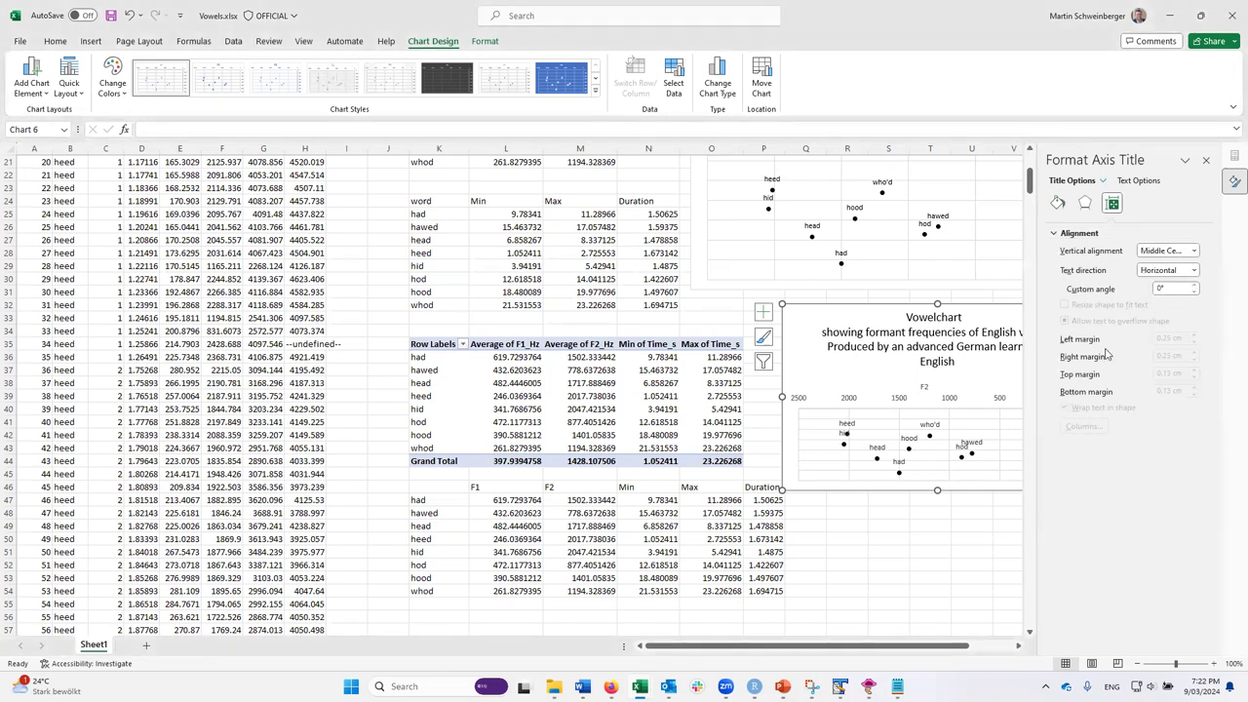
pyautogui.click(1207, 162)
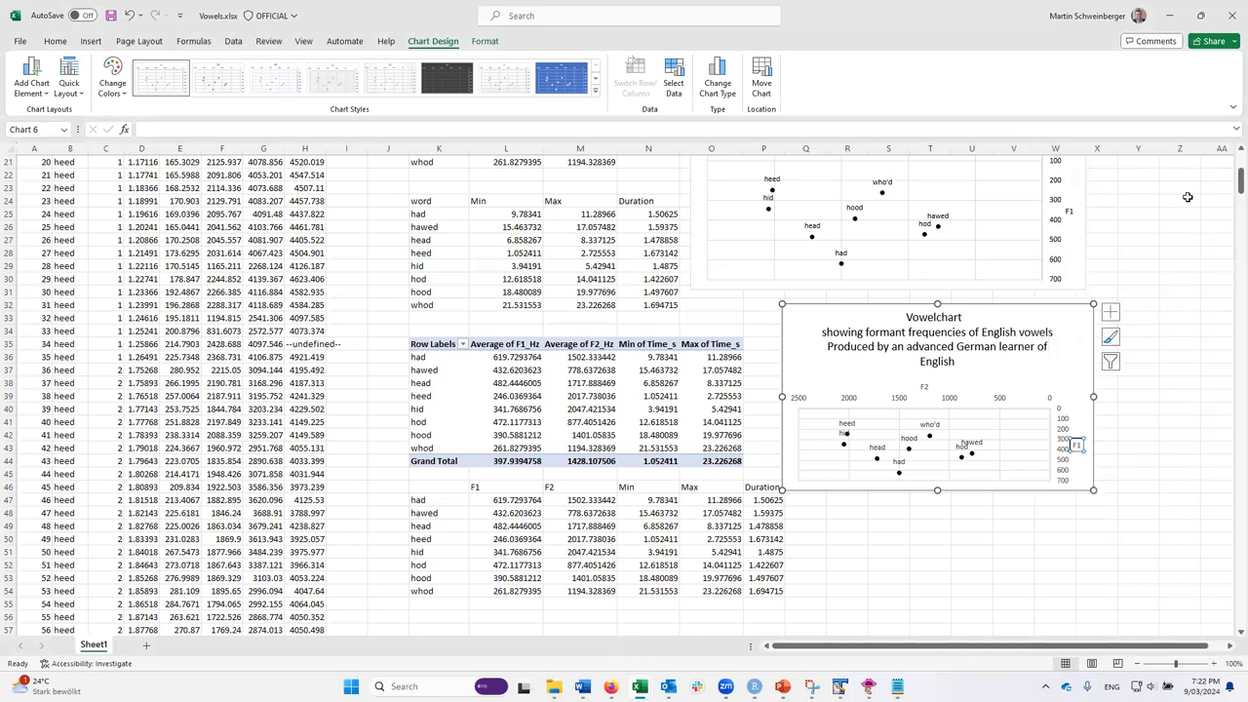
# Step: Remove the outline from the lower vowel chart's F1 axis title
pyautogui.rightClick(1076, 442)
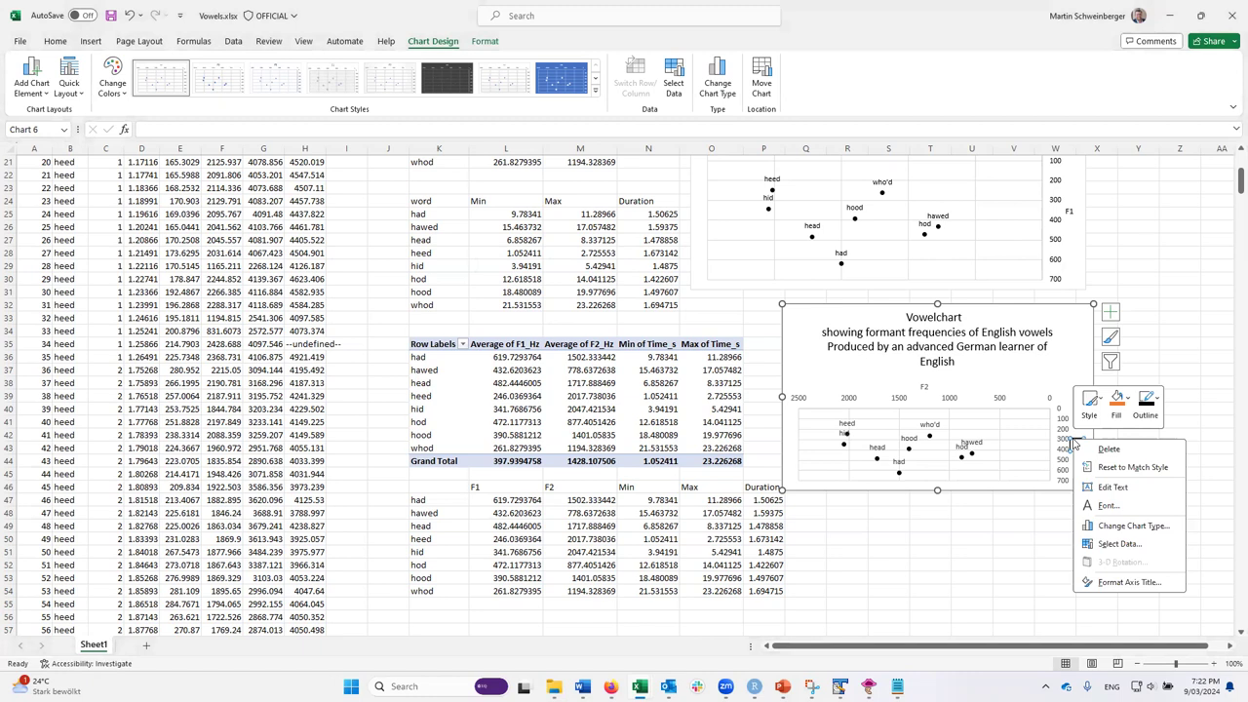
pyautogui.click(1148, 410)
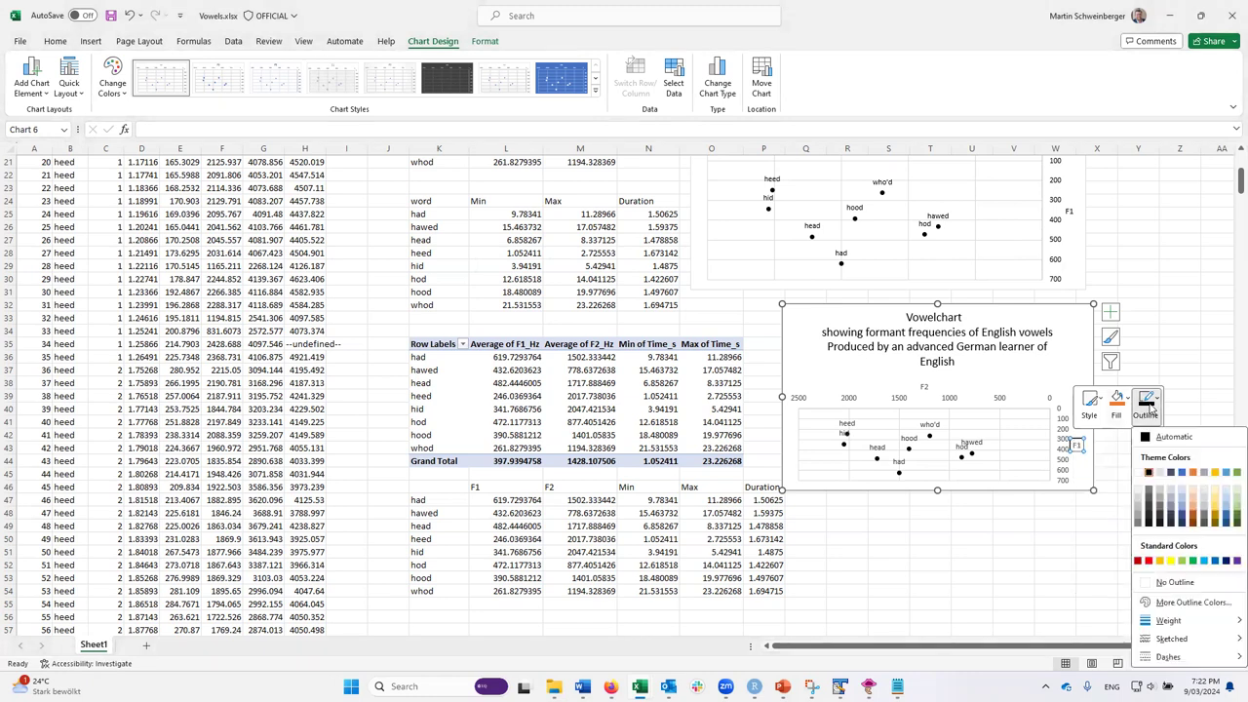
pyautogui.click(1171, 582)
pyautogui.click(1063, 370)
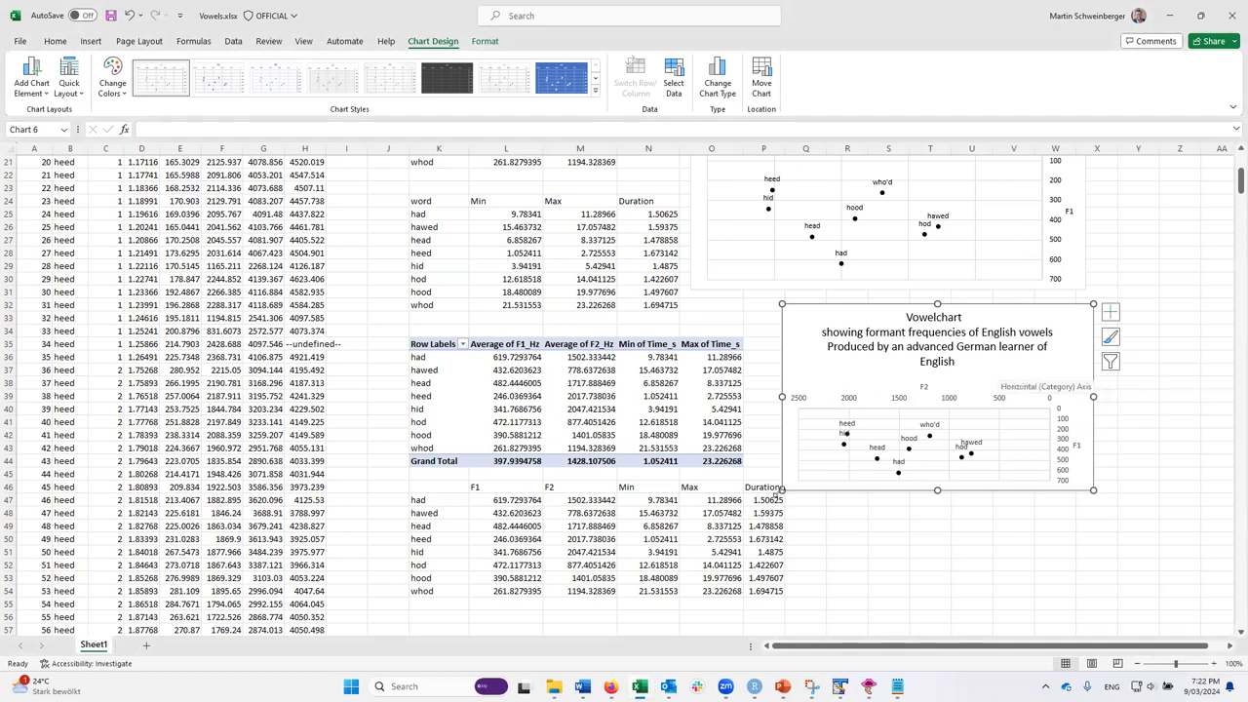
# Step: Enlarge the lower vowel chart so each title line fits on one row, and move it clear of the table's Duration column
pyautogui.moveTo(782, 490); pyautogui.dragTo(767, 526)
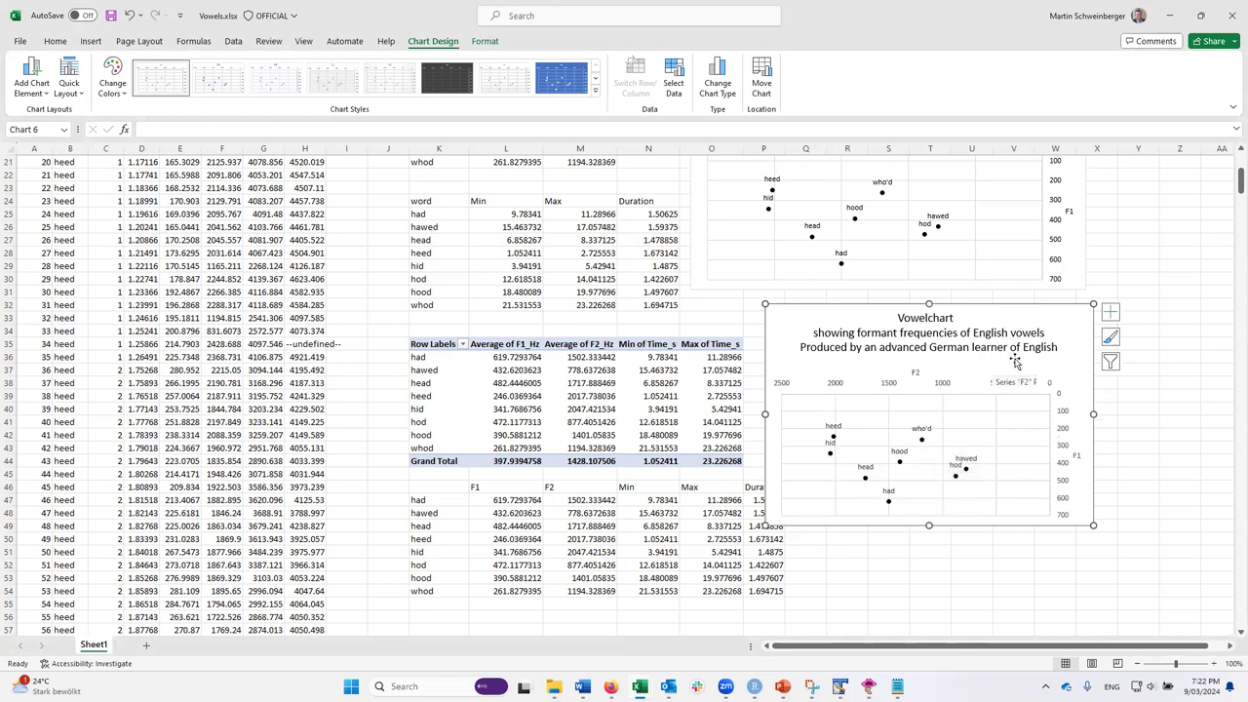
pyautogui.click(1038, 316)
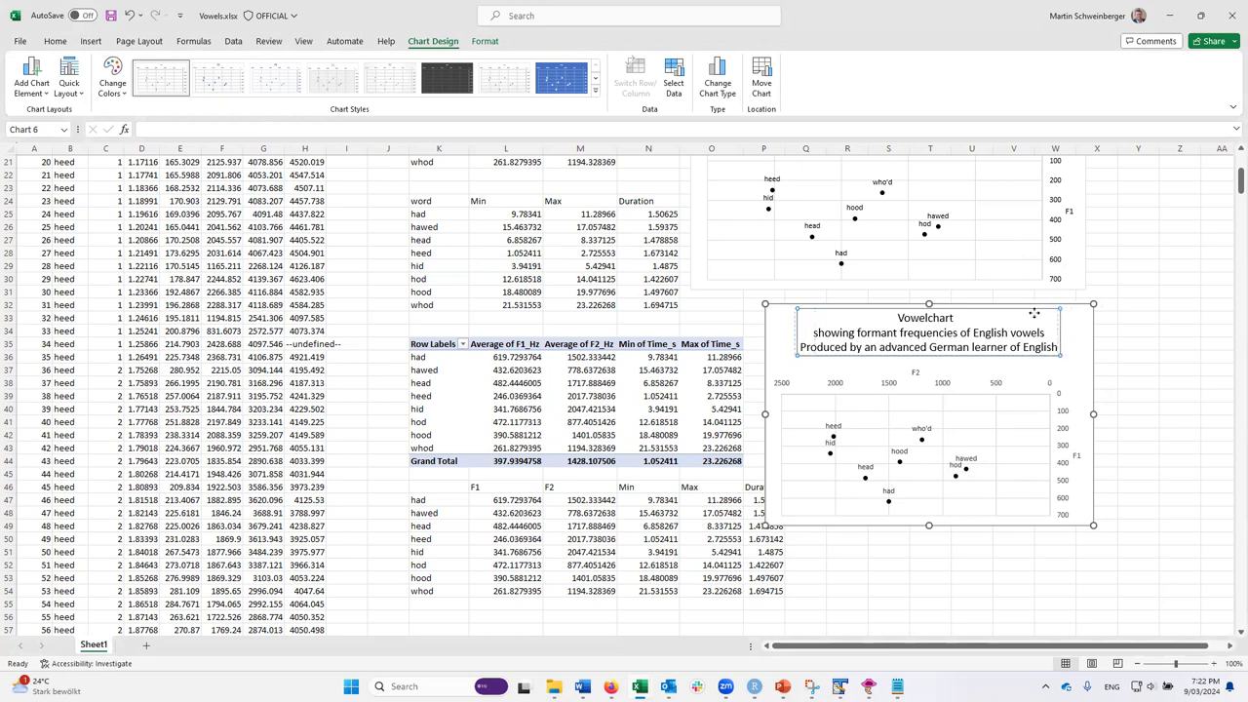
pyautogui.click(1071, 325)
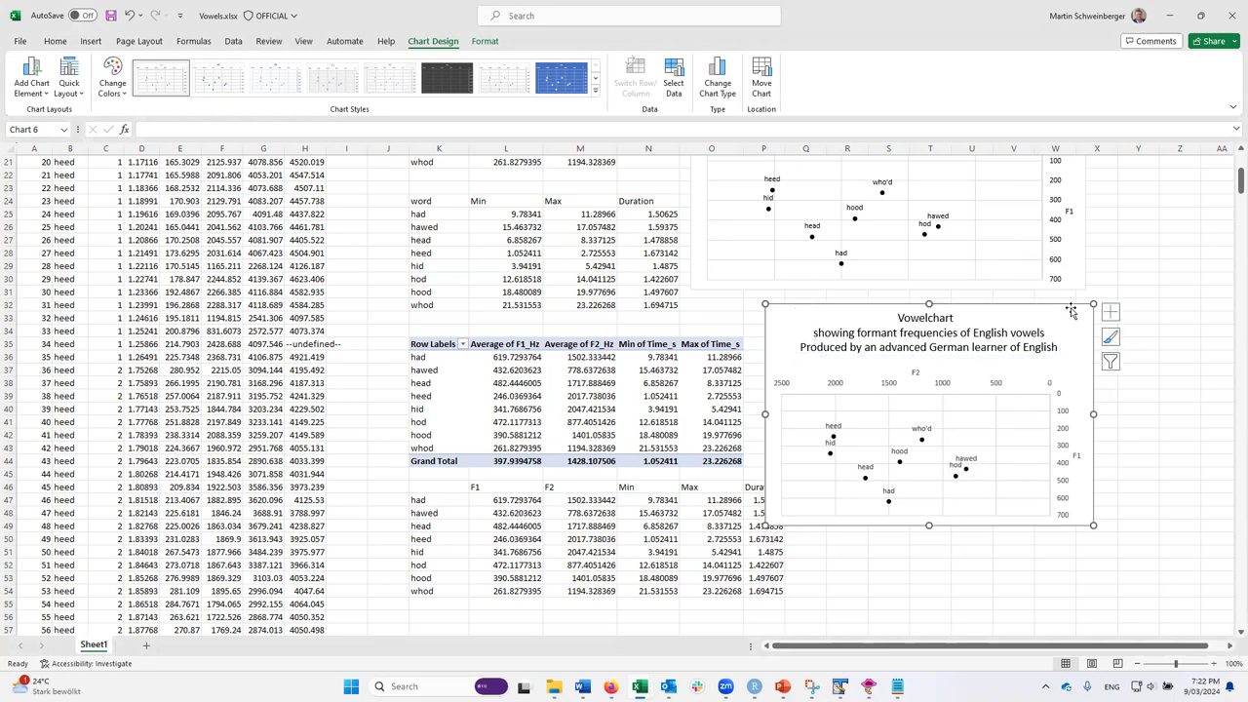
pyautogui.moveTo(1082, 296)
pyautogui.mouseDown()
pyautogui.moveTo(1100, 290)
pyautogui.moveTo(1095, 301)
pyautogui.mouseUp()
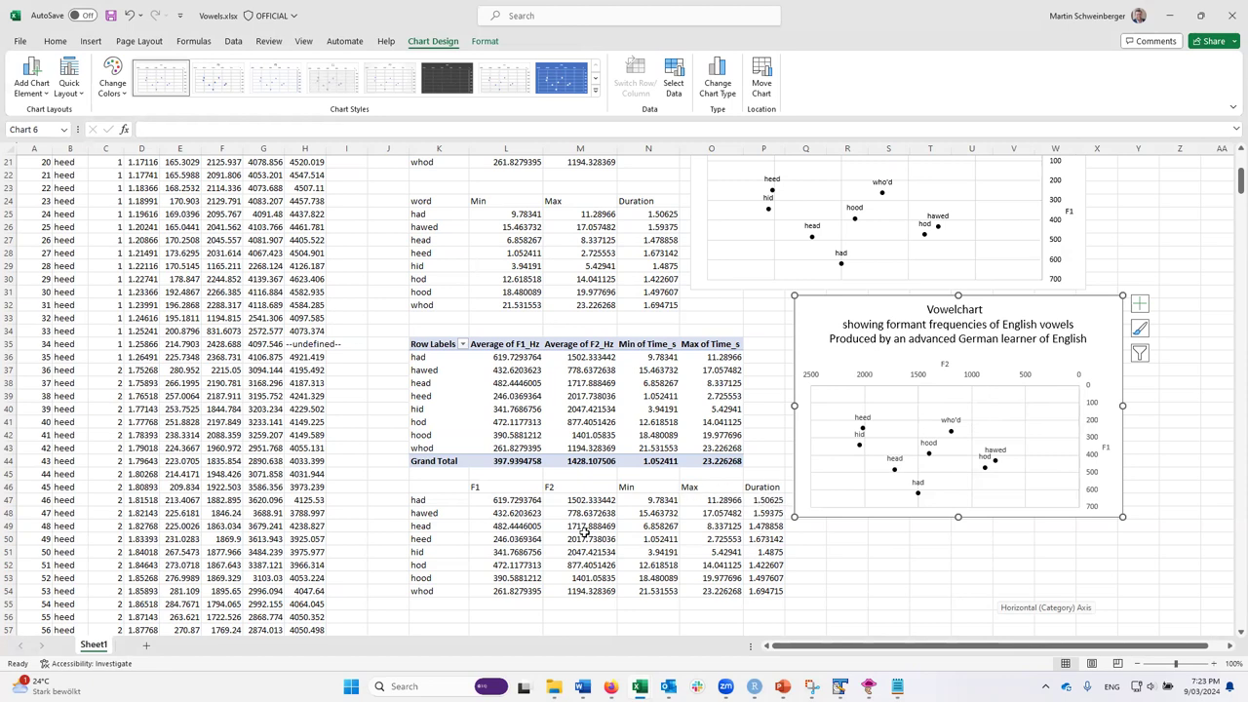
# Step: Insert a recommended clustered column chart from the summary table in K46:P54
pyautogui.moveTo(444, 486); pyautogui.dragTo(759, 592)
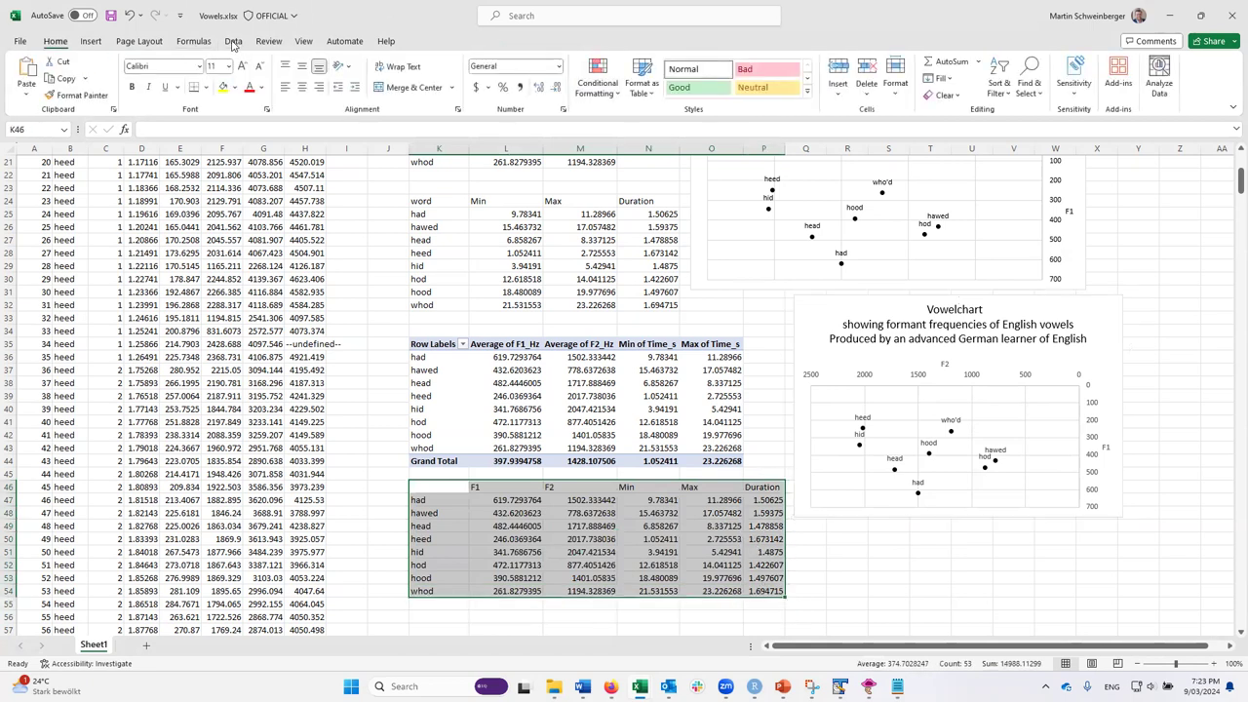
pyautogui.click(90, 41)
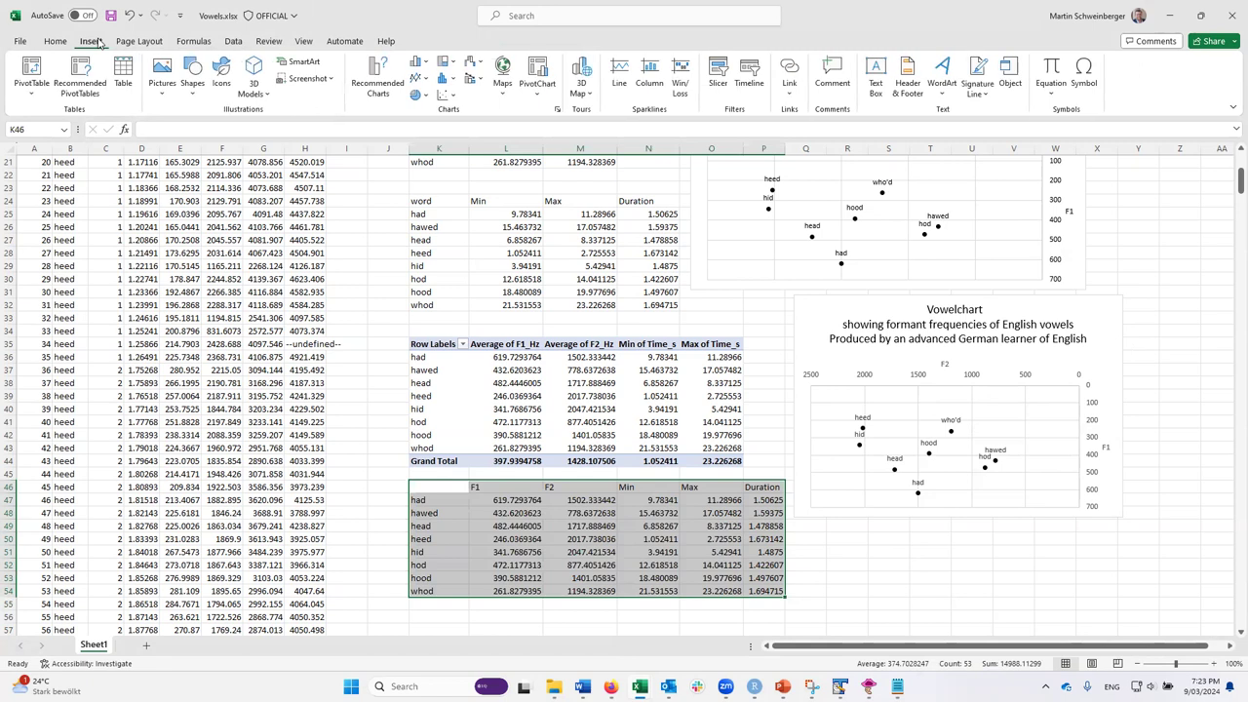
pyautogui.click(388, 75)
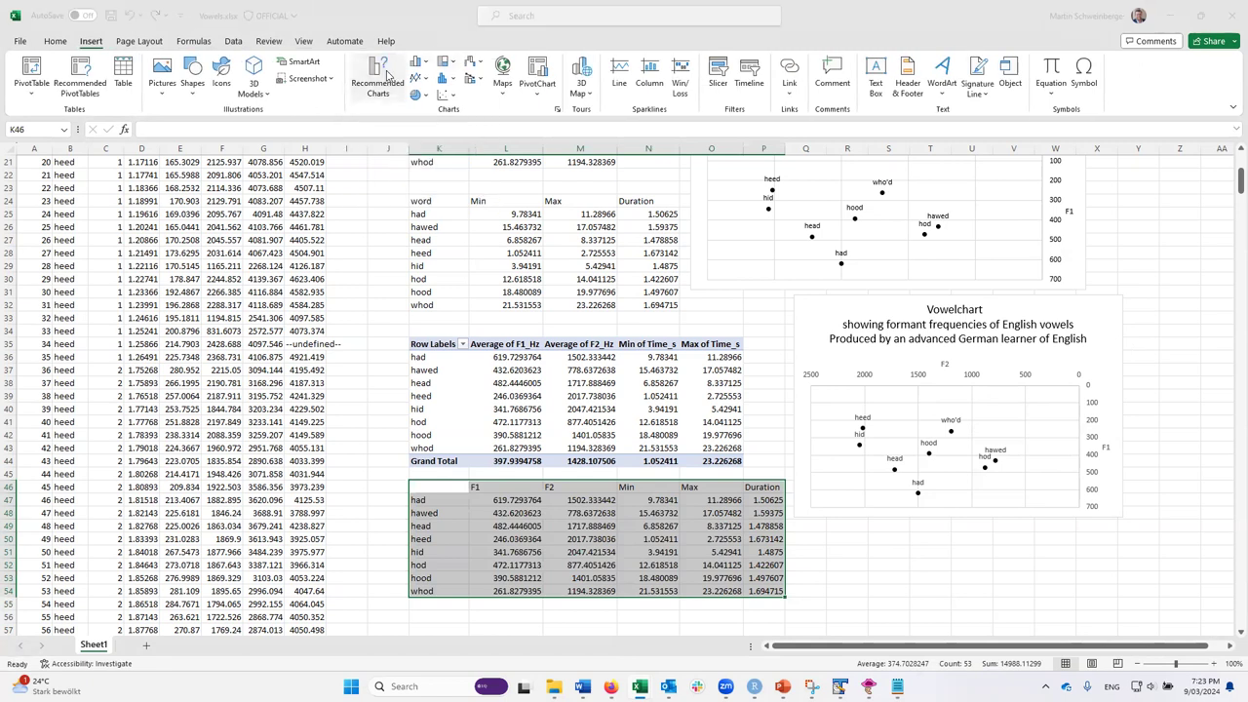
pyautogui.click(746, 517)
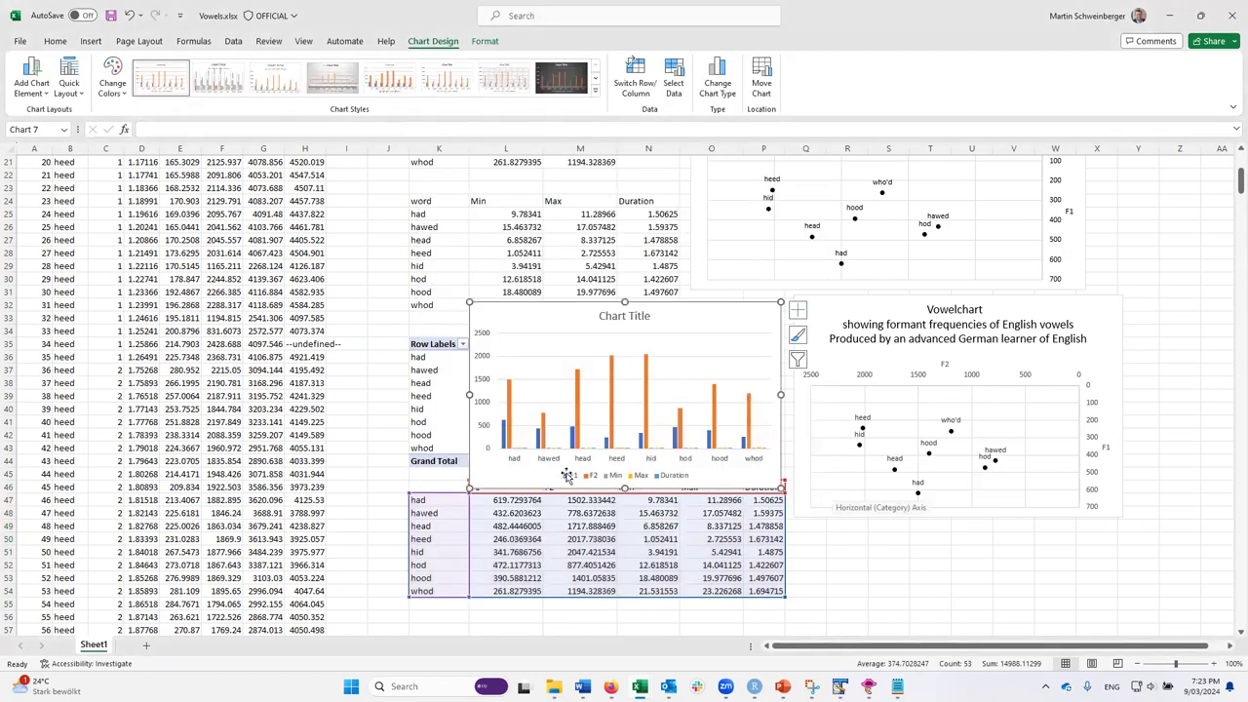
# Step: Delete the F1, F2, Min and Max series from the column chart, keeping only Duration
pyautogui.click(504, 435)
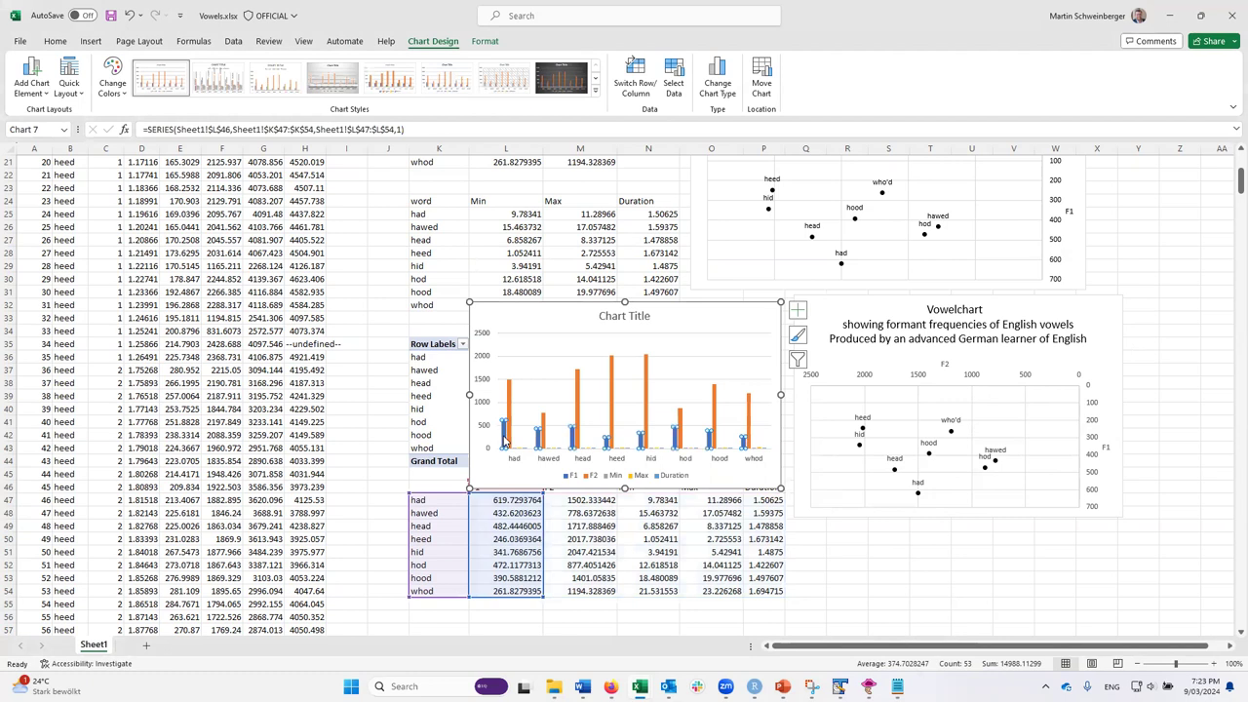
pyautogui.press('Delete')
pyautogui.click(506, 422)
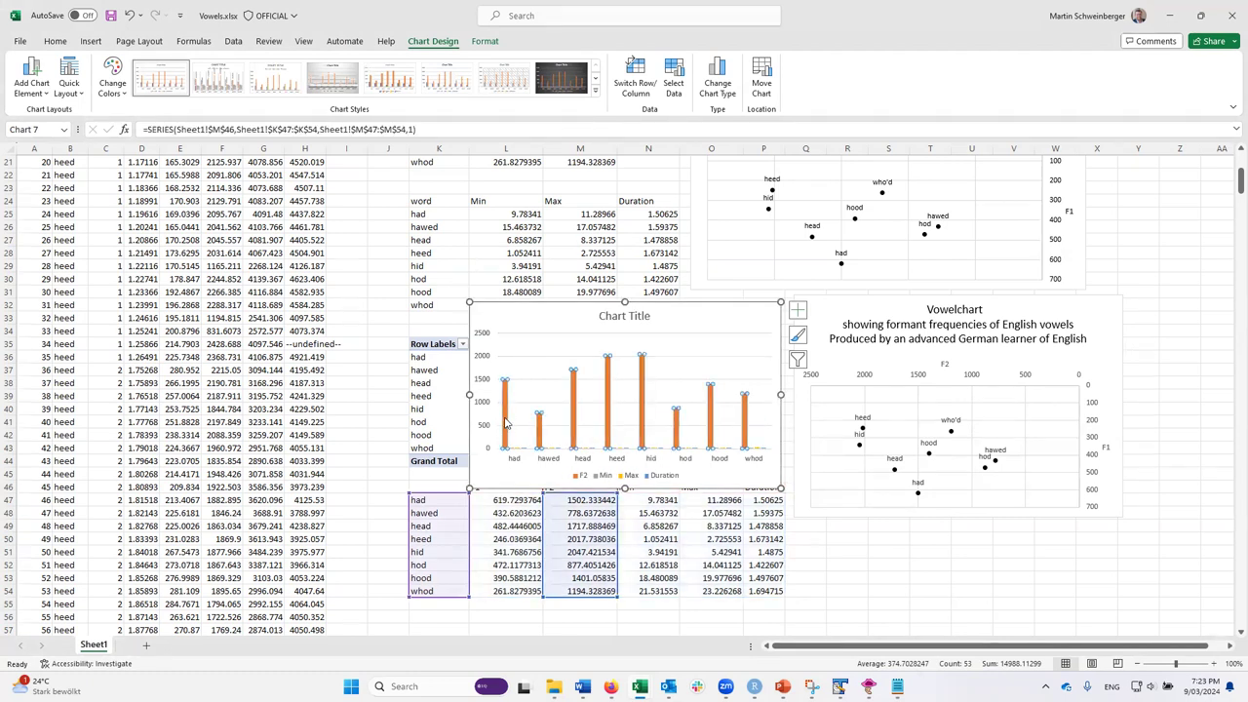
pyautogui.press('Delete')
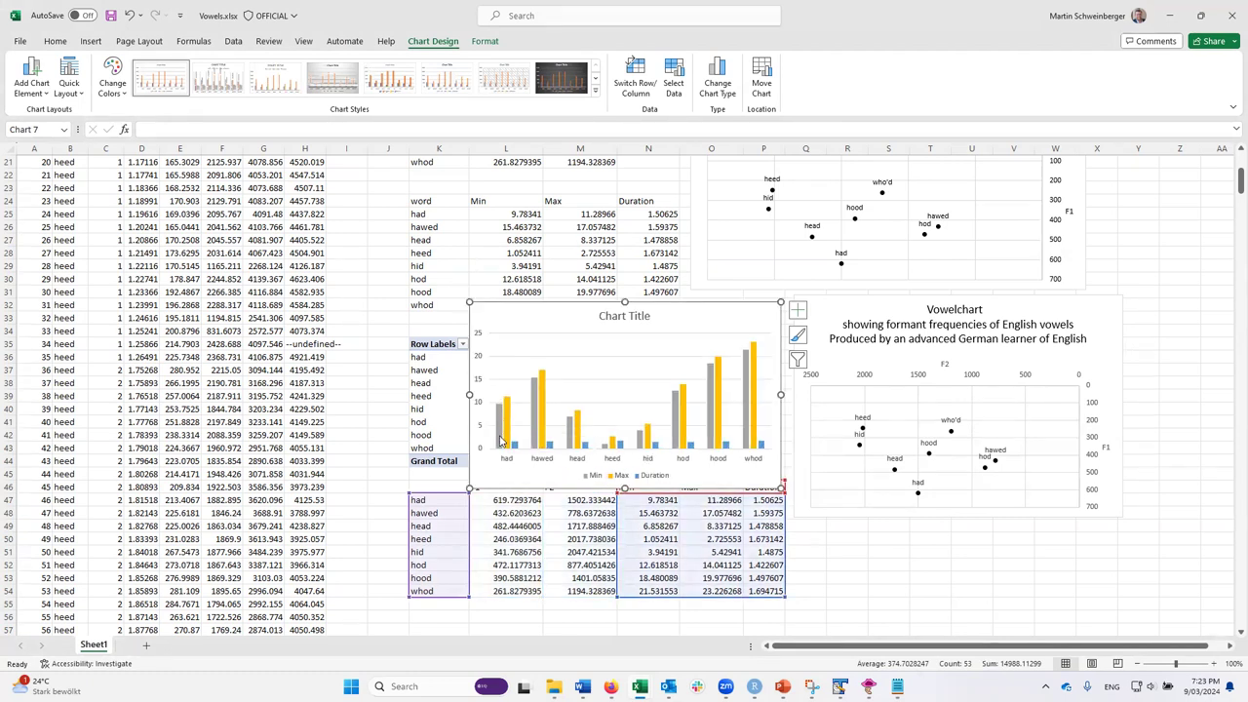
pyautogui.click(499, 435)
pyautogui.press('Delete')
pyautogui.click(504, 432)
pyautogui.press('Delete')
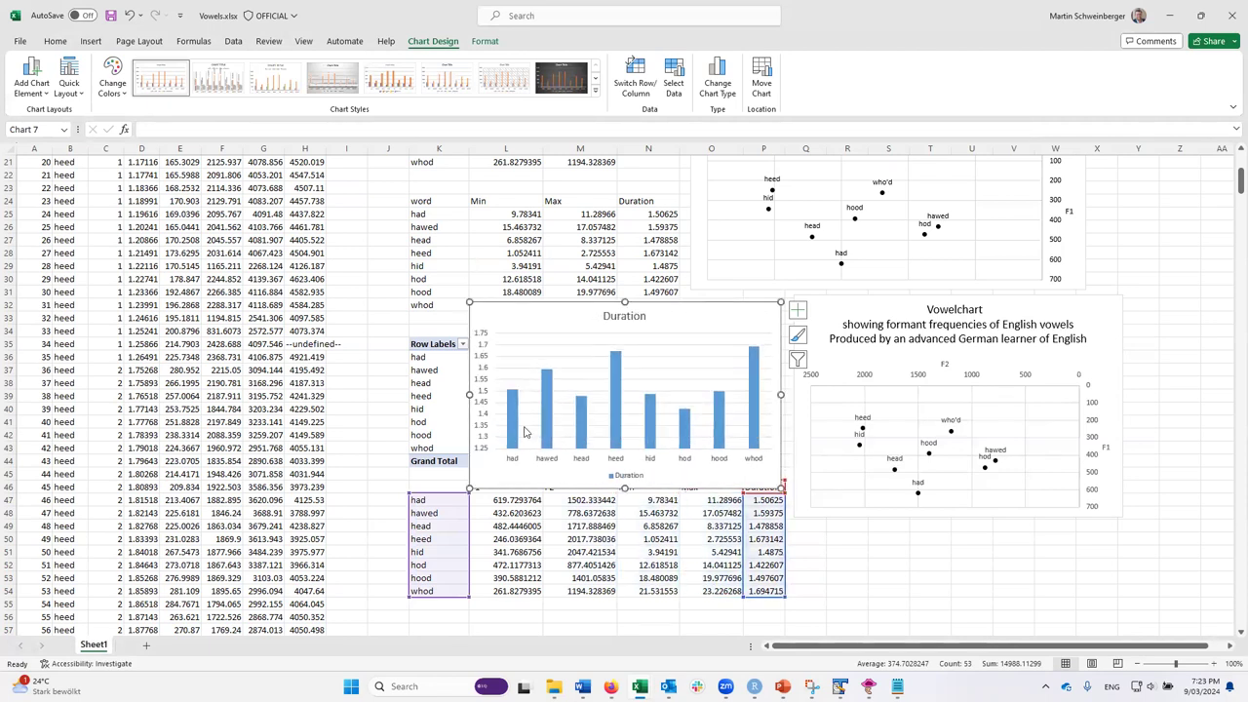
# Step: Fill the Duration columns with the standard orange and delete the chart's legend
pyautogui.click(613, 386)
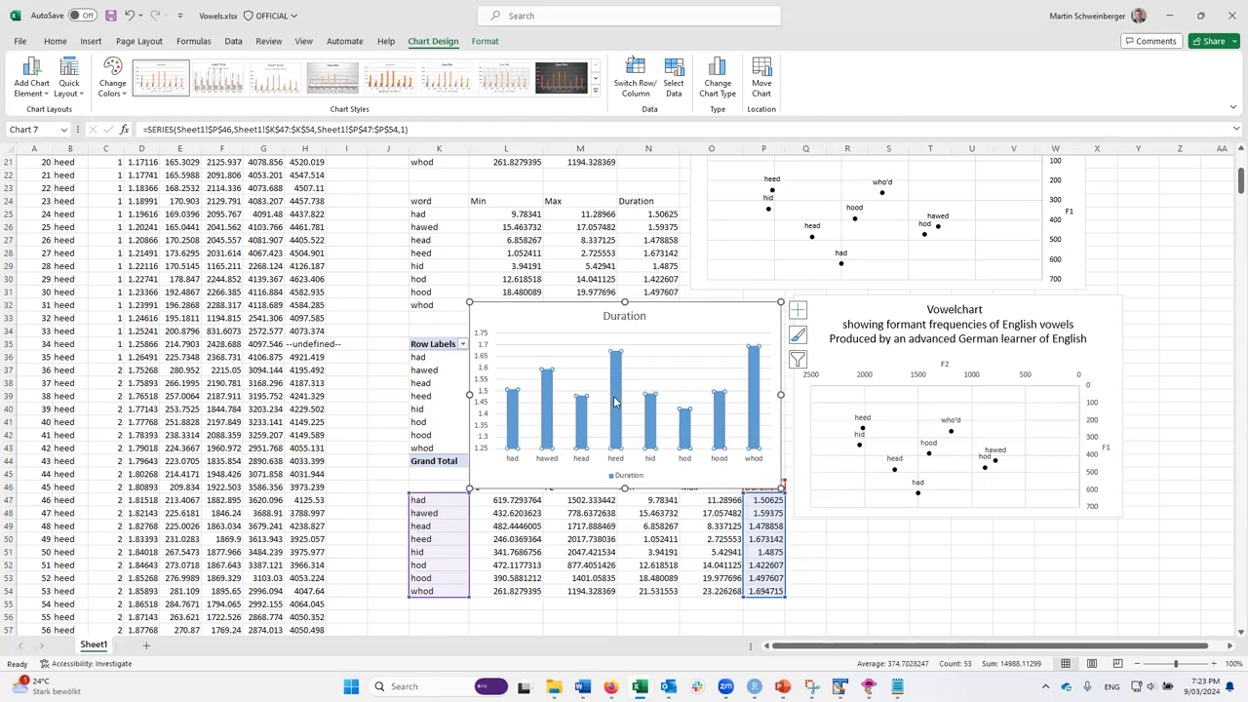
pyautogui.rightClick(615, 401)
pyautogui.click(633, 357)
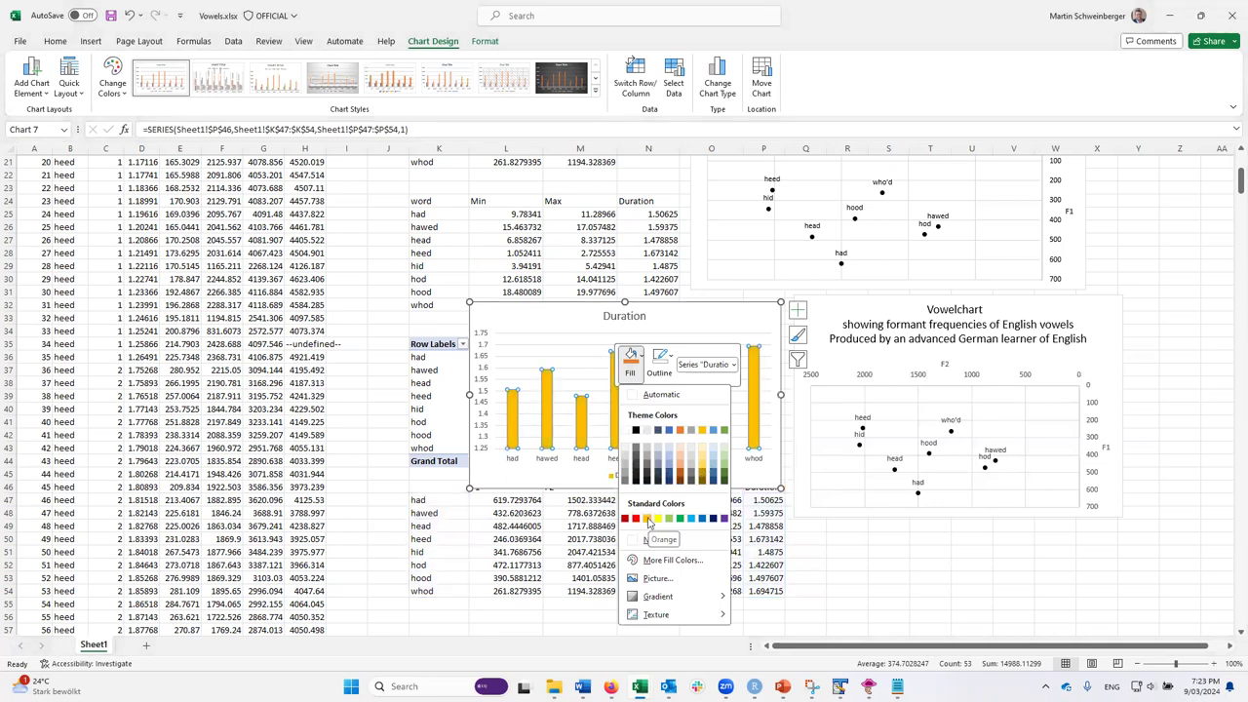
pyautogui.click(648, 519)
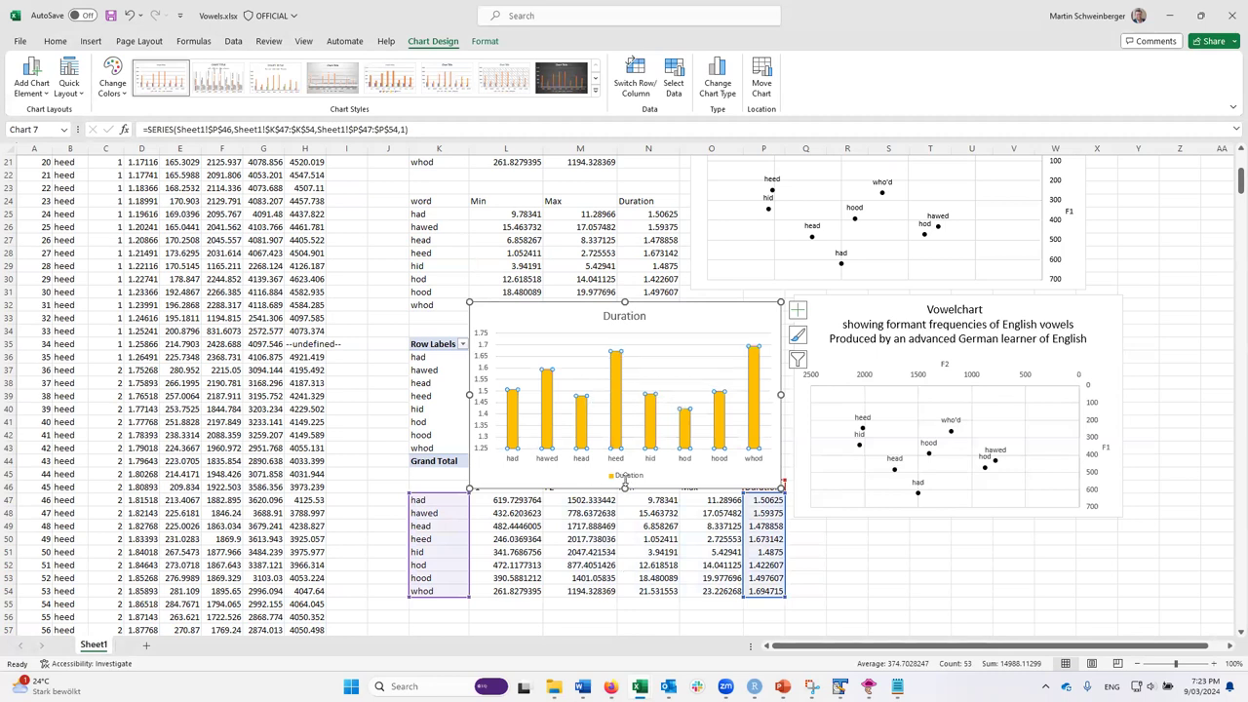
pyautogui.click(625, 478)
pyautogui.press('Delete')
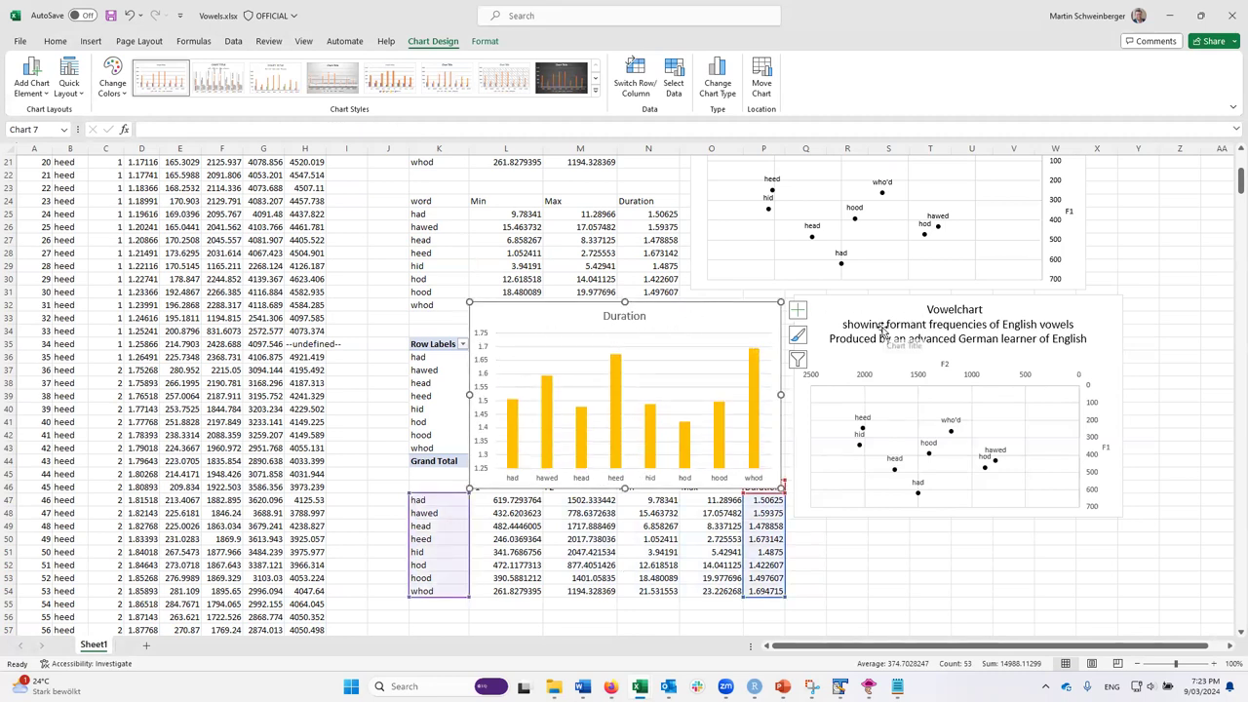
# Step: Title the column chart "Durations of English vowels produced by an advanced German learner of English", reusing text copied from the vowel chart's title
pyautogui.click(977, 318)
pyautogui.moveTo(990, 324); pyautogui.dragTo(1080, 339)
pyautogui.hotkey('ctrl', 'c')
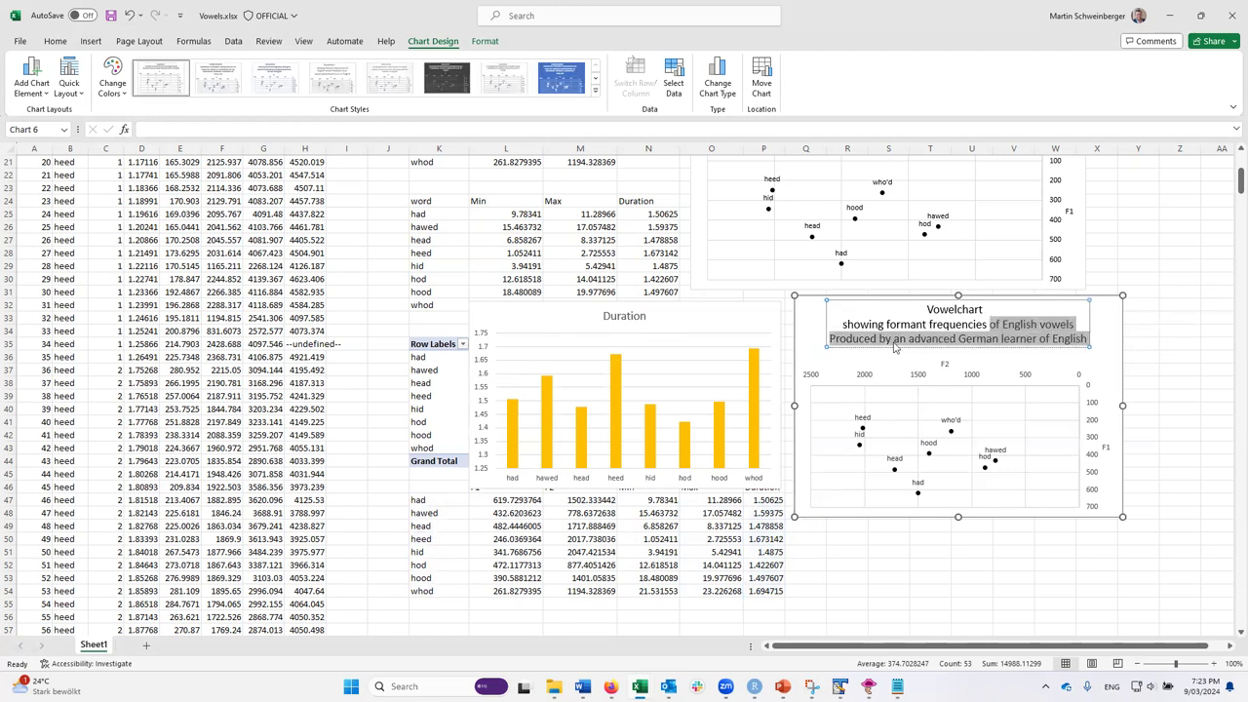
pyautogui.click(629, 316)
pyautogui.click(645, 316)
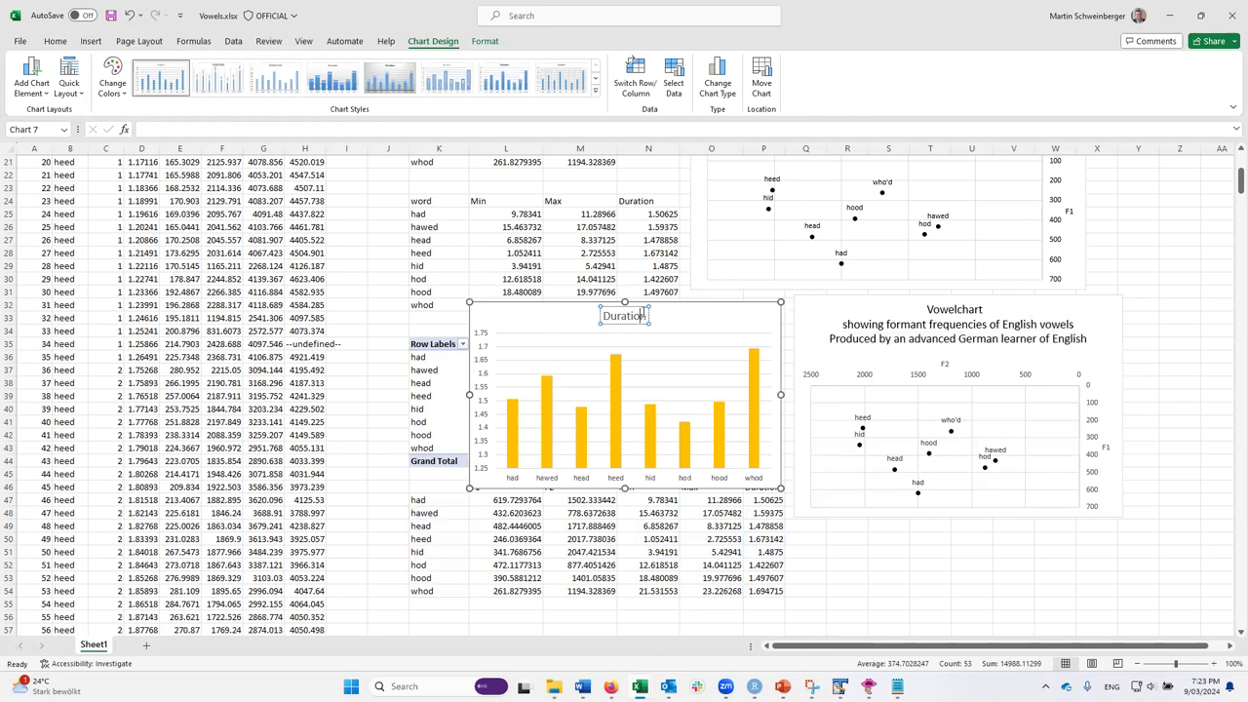
pyautogui.write('s')
pyautogui.hotkey('ctrl', 'v')
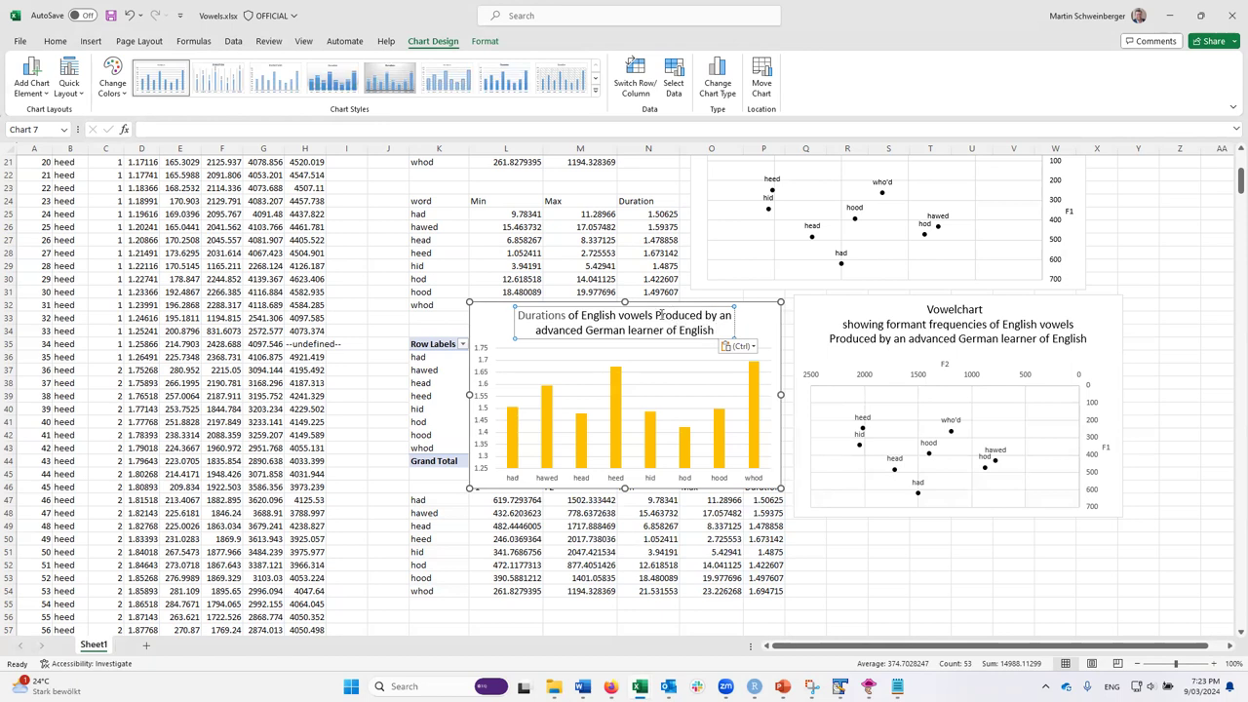
pyautogui.press('Delete')
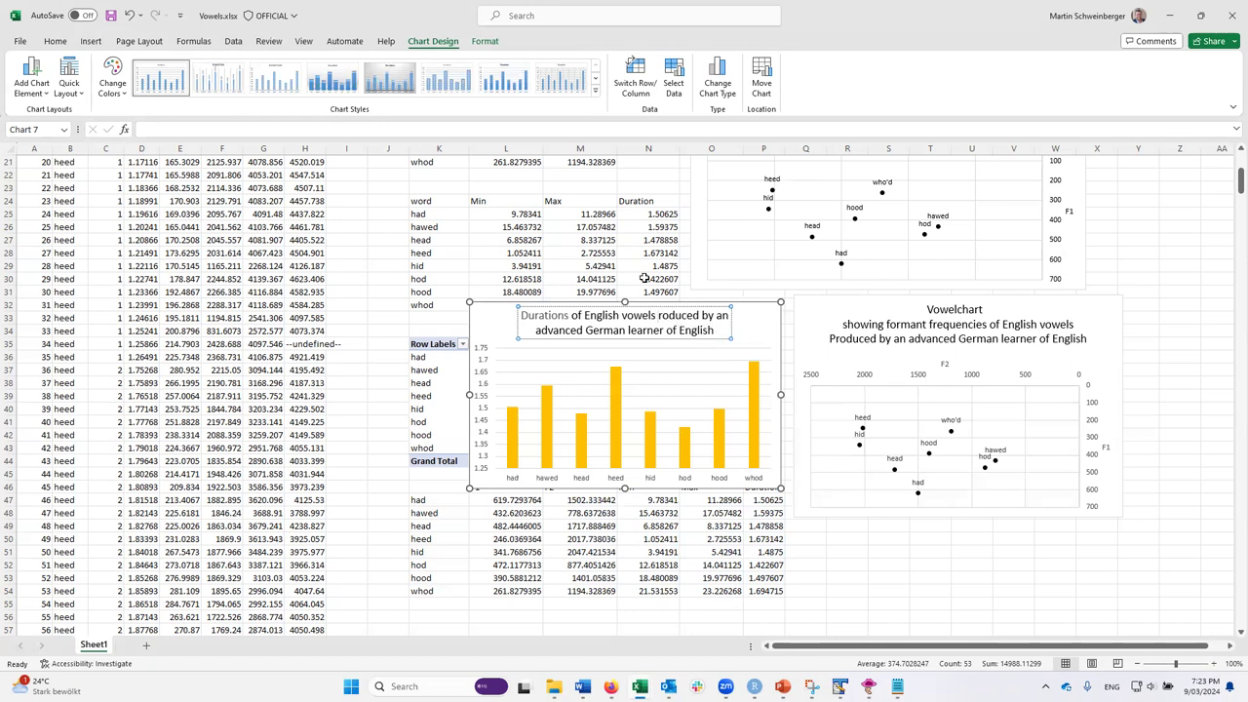
pyautogui.write('p')
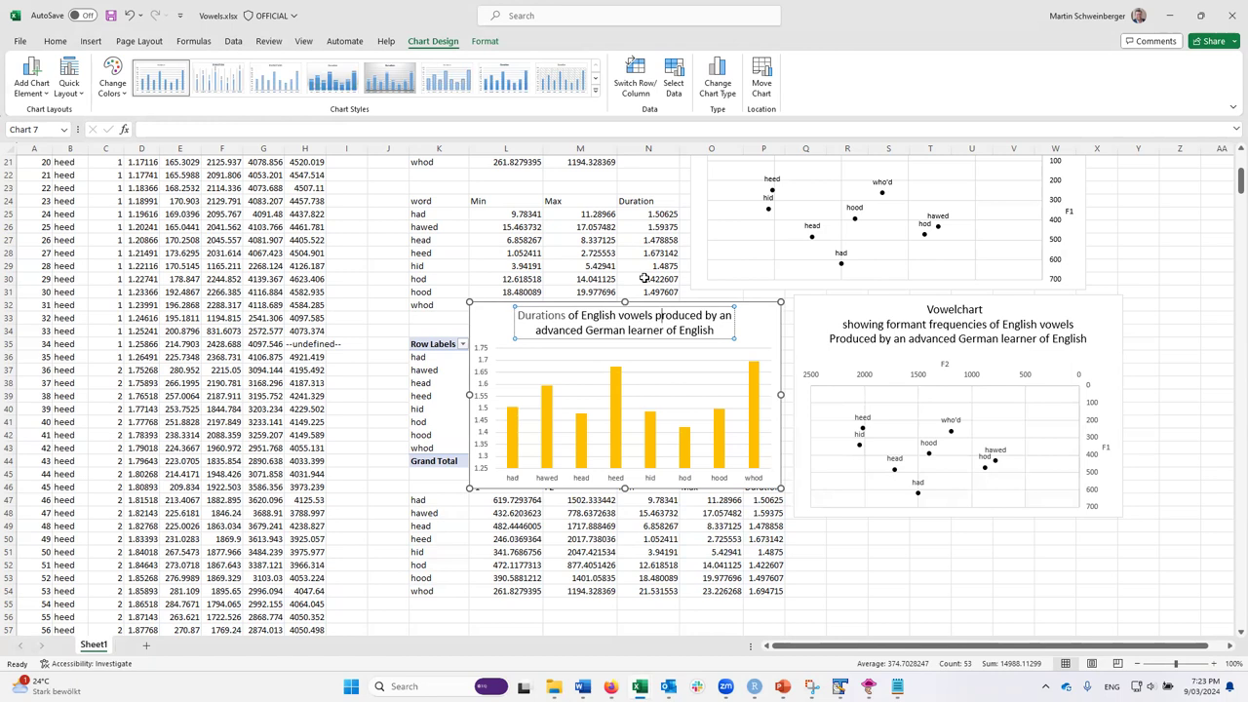
# Step: Add axis titles to the durations column chart
pyautogui.click(488, 408)
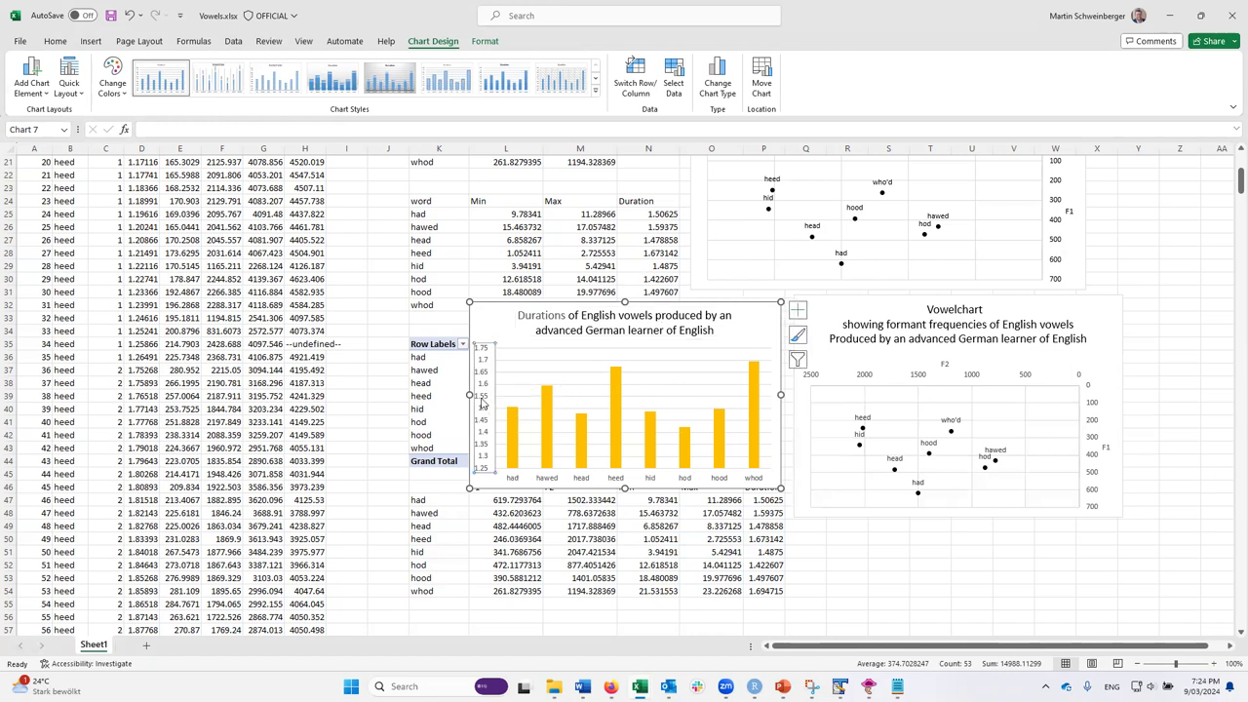
pyautogui.click(798, 310)
pyautogui.click(849, 342)
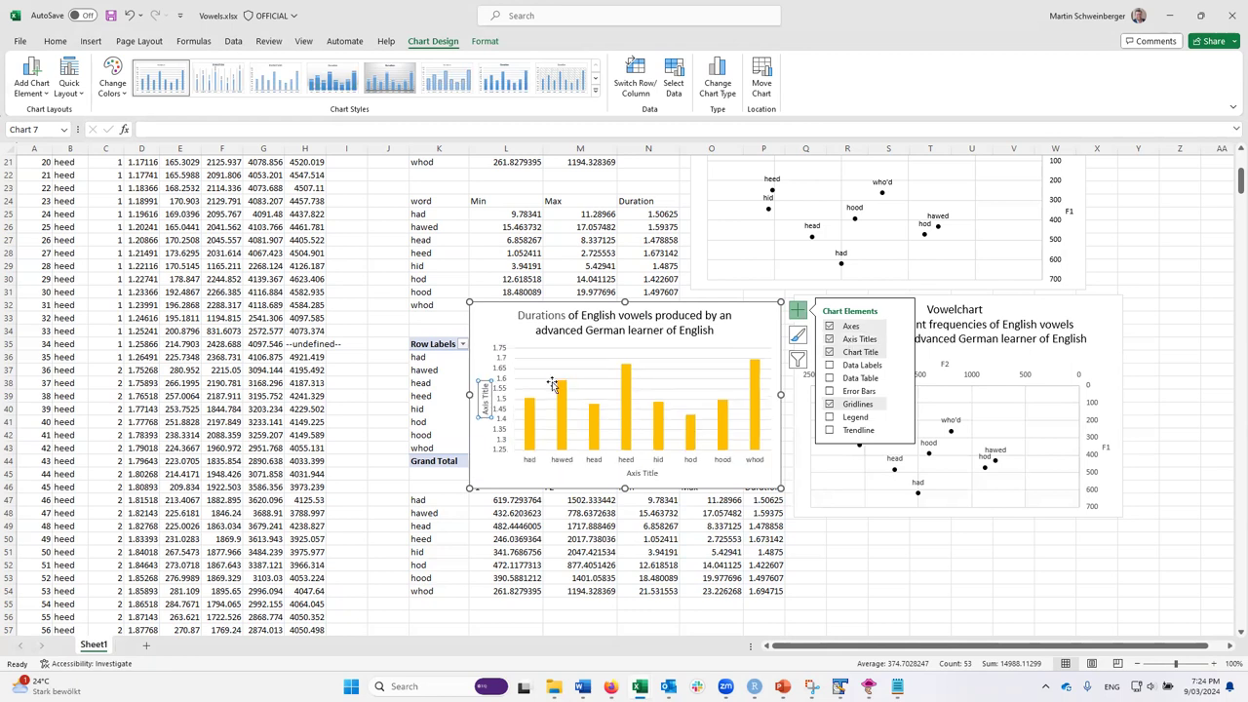
# Step: Title the durations chart's vertical axis "Duration (in seconds)", split over two lines
pyautogui.click(486, 411)
pyautogui.tripleClick(486, 404)
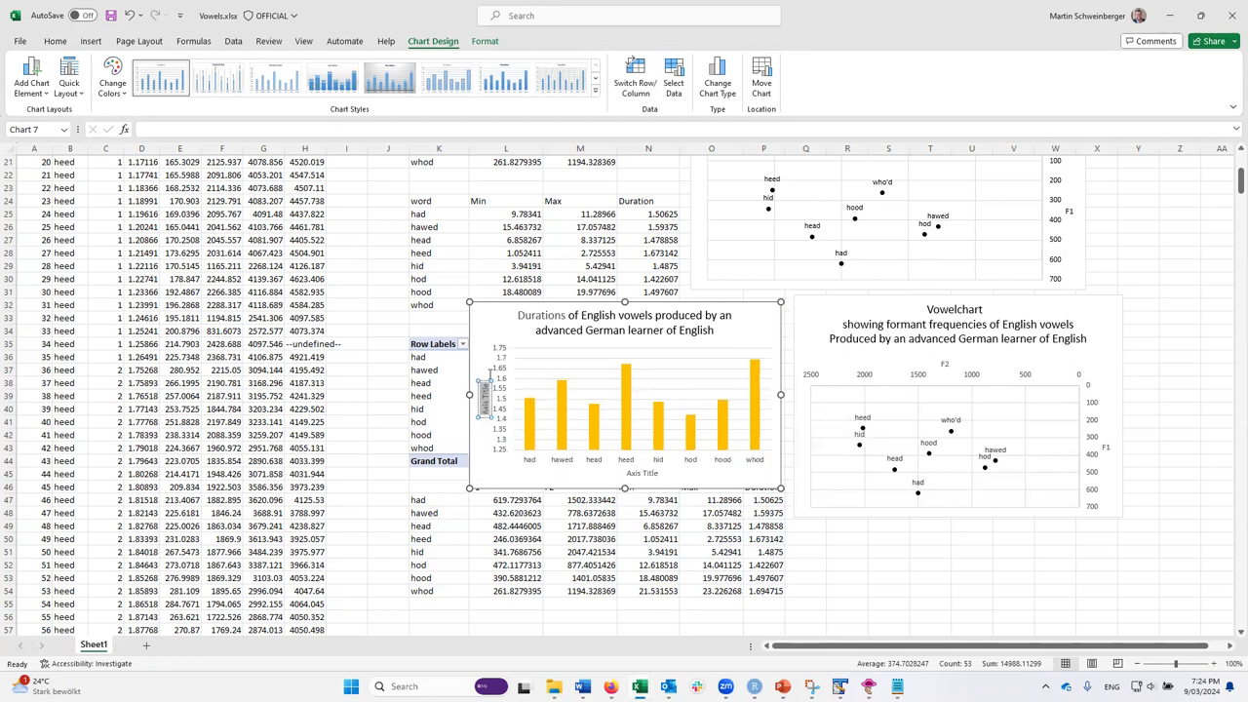
pyautogui.press('Delete')
pyautogui.write('Dura')
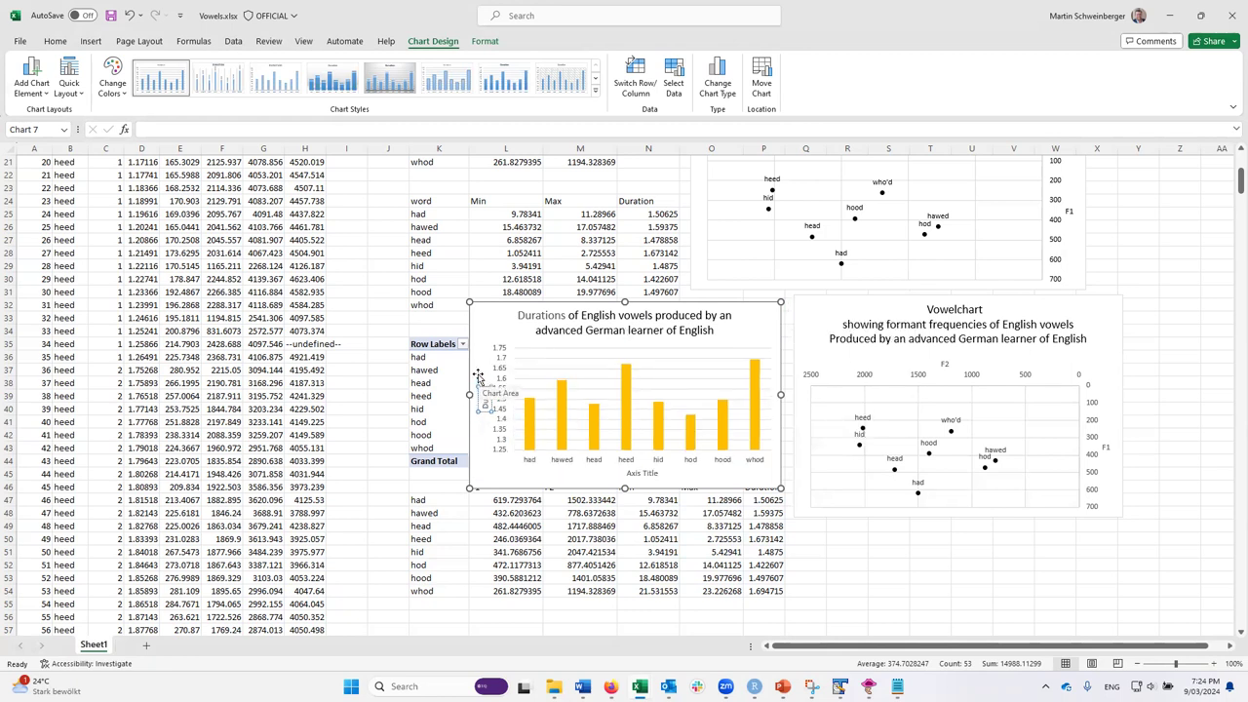
pyautogui.write('tion (in s)')
pyautogui.write('onds)')
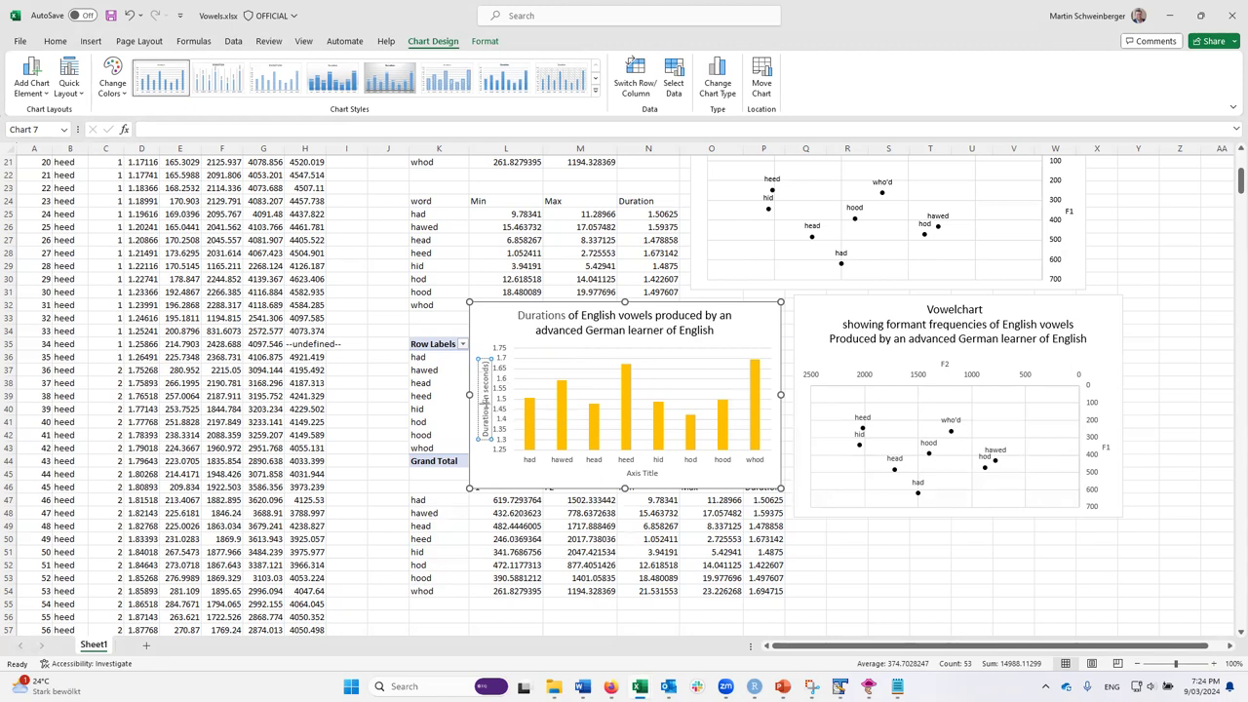
pyautogui.moveTo(474, 400); pyautogui.dragTo(471, 398)
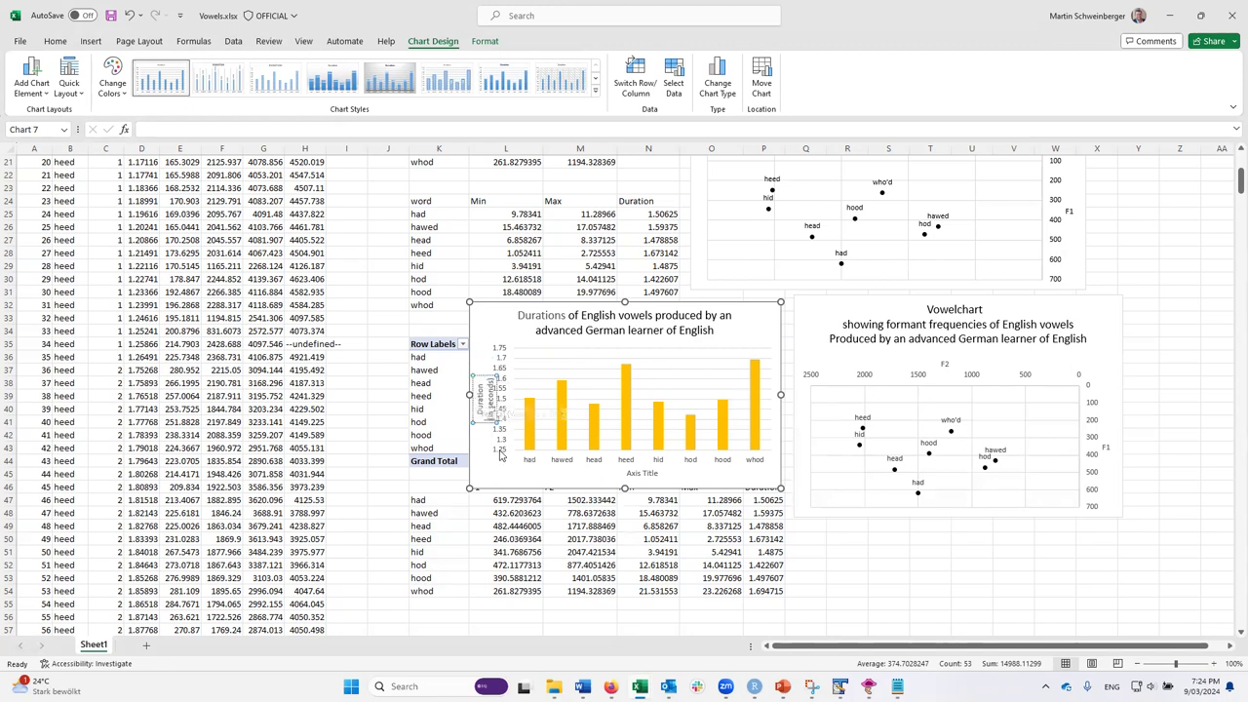
# Step: Set the durations chart's vertical axis bounds to a minimum of 0 and a maximum of 2
pyautogui.click(500, 455)
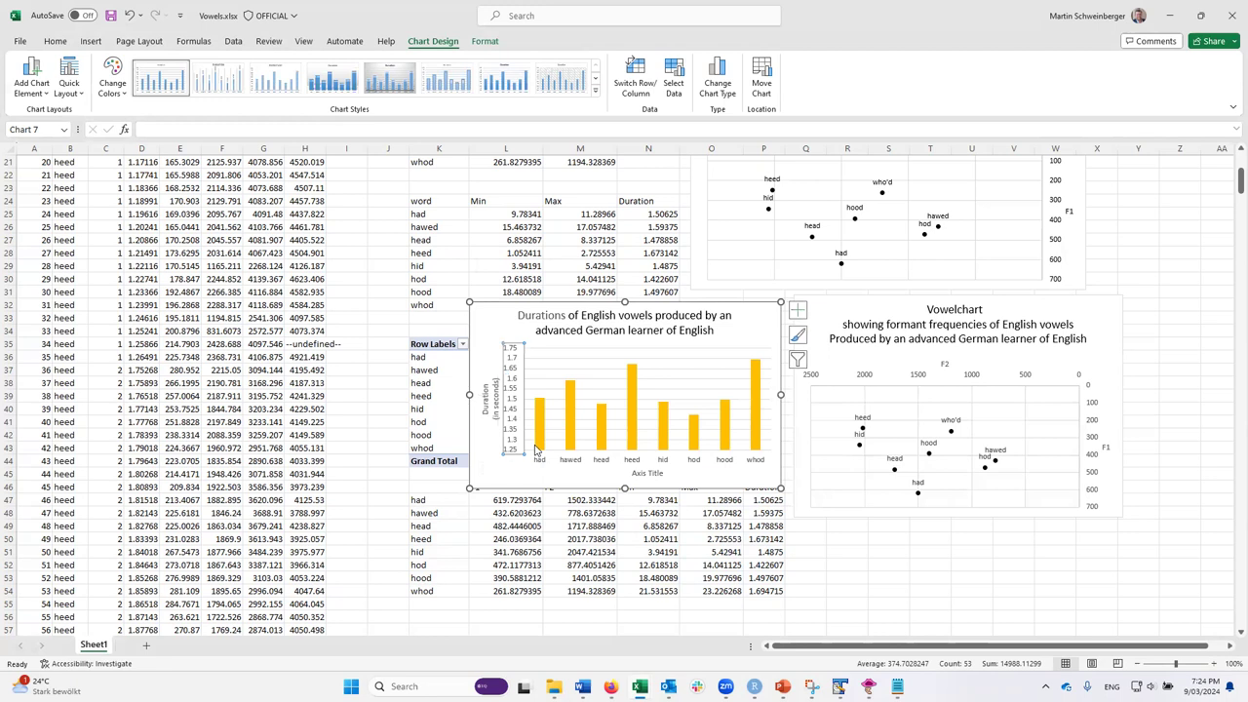
pyautogui.rightClick(510, 435)
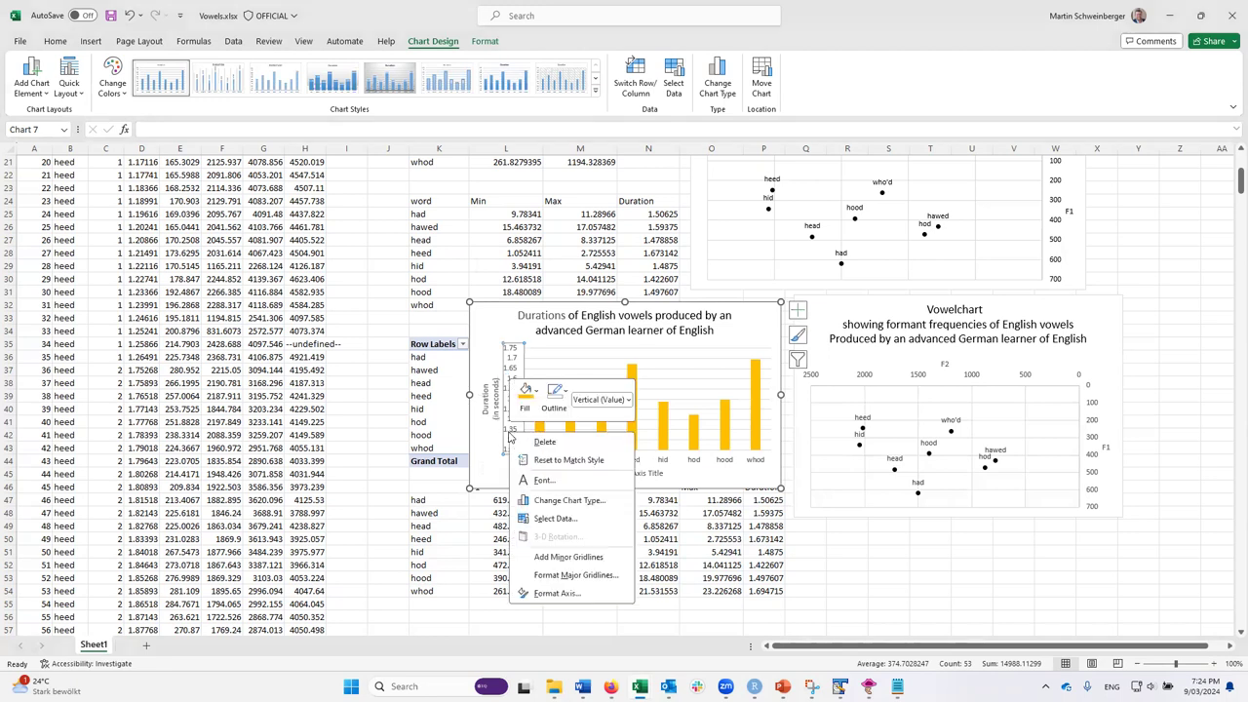
pyautogui.click(557, 593)
pyautogui.click(1118, 265)
pyautogui.write('0')
pyautogui.click(1126, 281)
pyautogui.write('2')
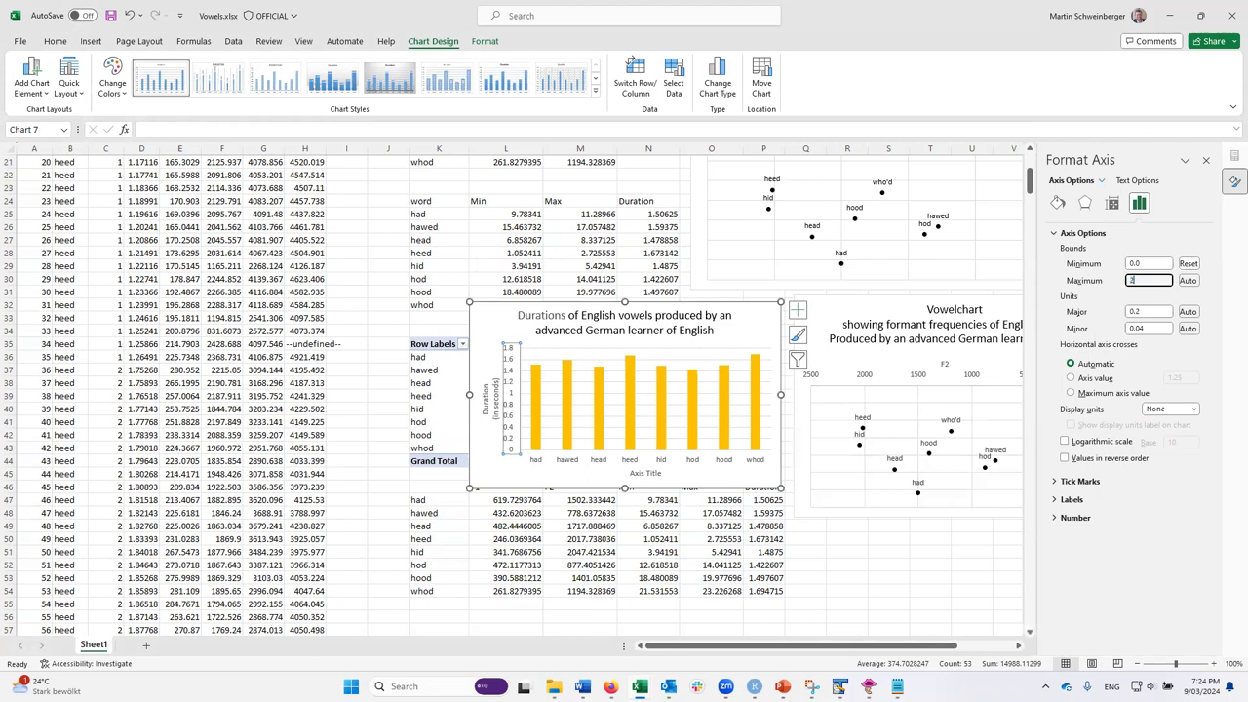
pyautogui.click(1152, 502)
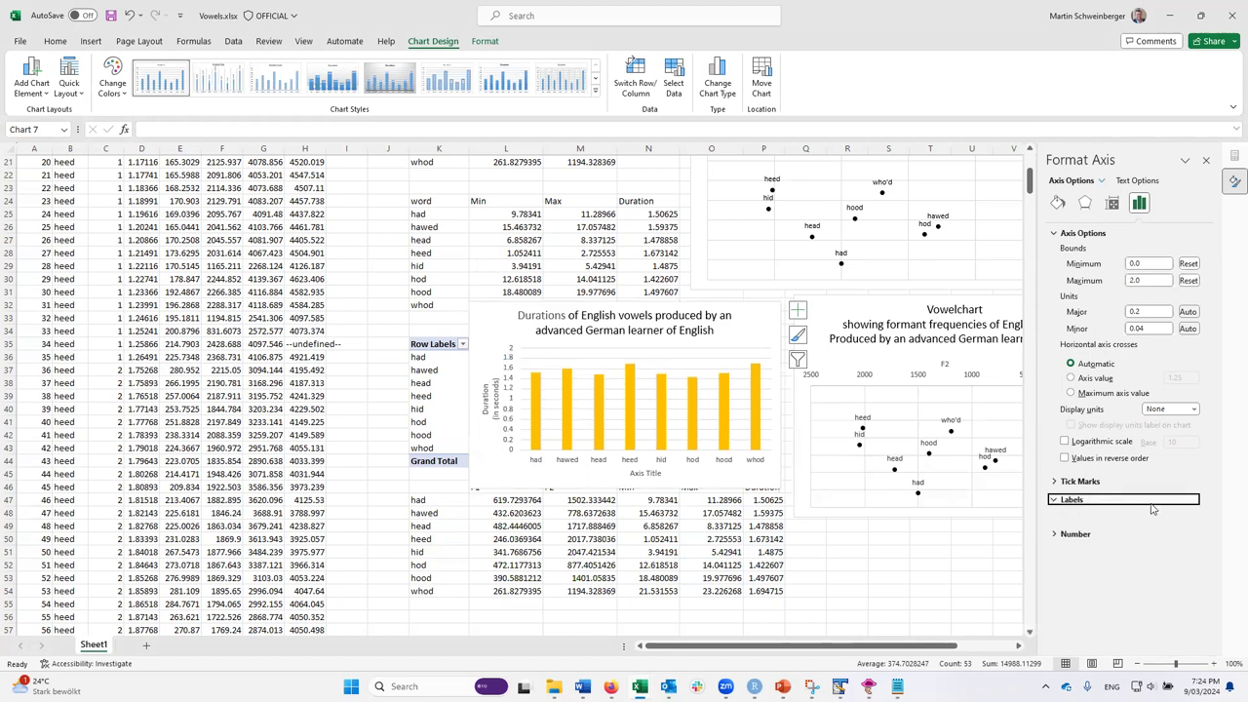
# Step: Move the durations chart clear of the summary tables' word labels and delete its horizontal axis title
pyautogui.click(490, 343)
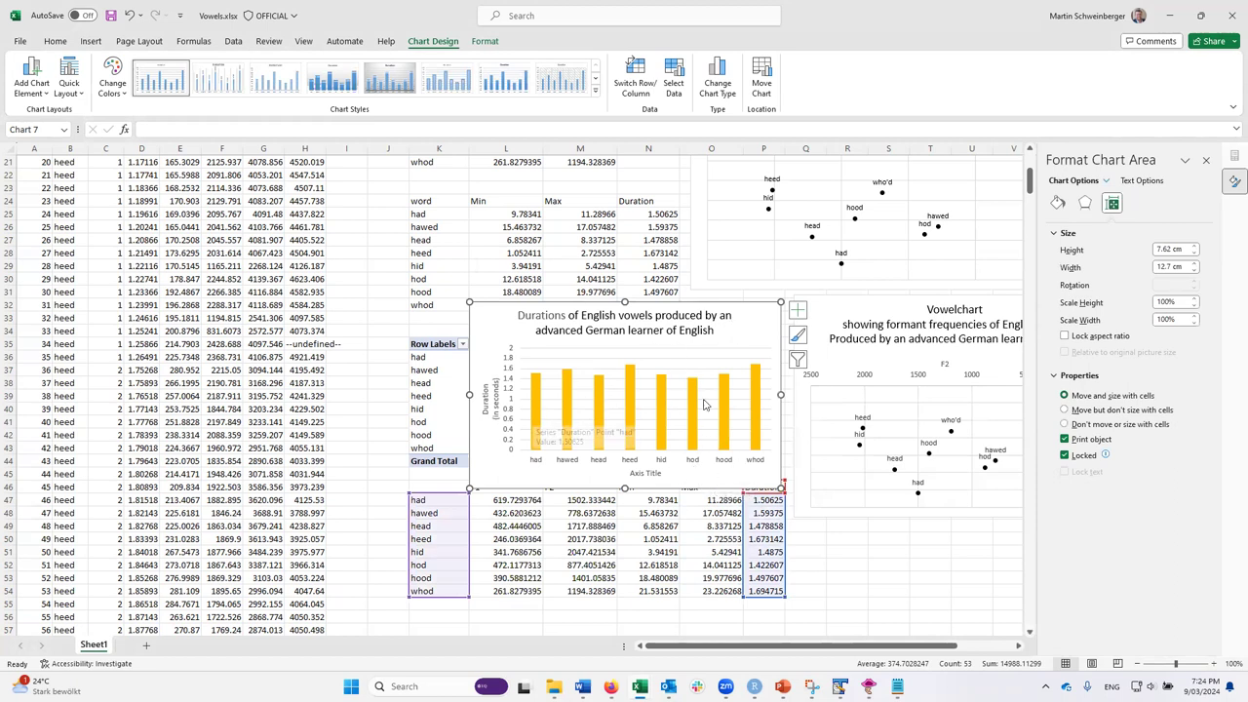
pyautogui.moveTo(748, 328); pyautogui.dragTo(988, 471)
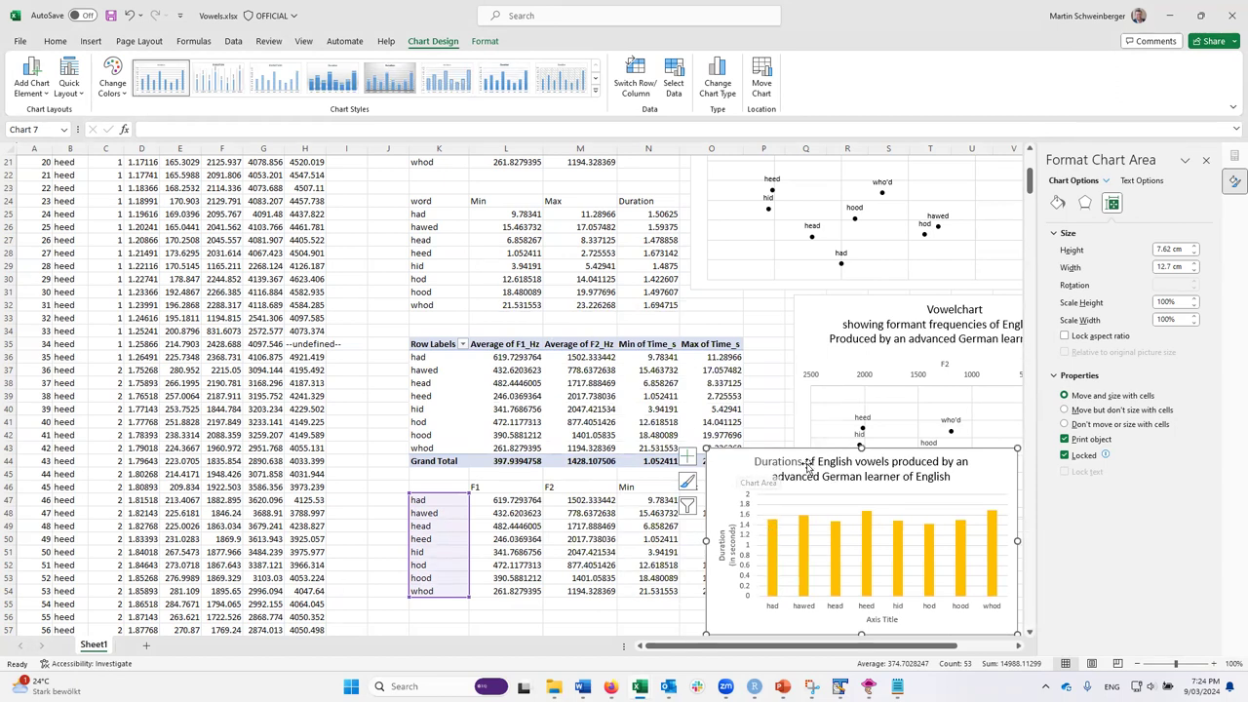
pyautogui.click(883, 619)
pyautogui.press('Delete')
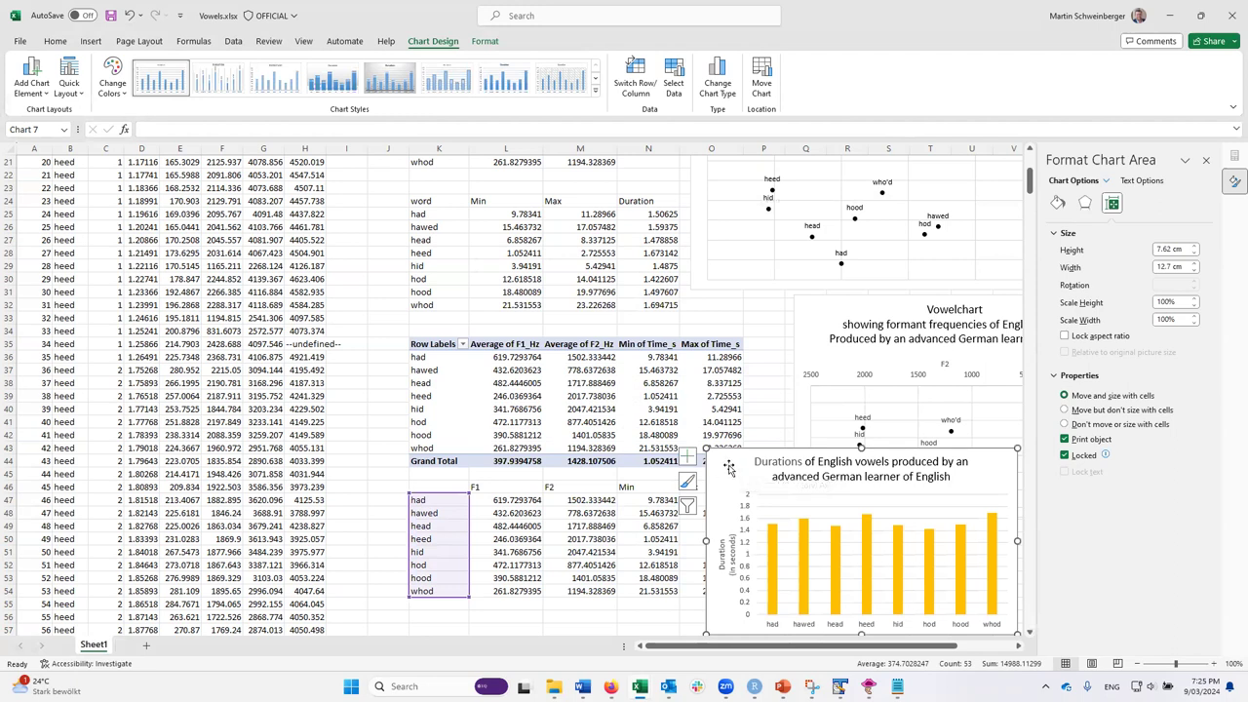
# Step: Close the chart formatting options and move the durations chart beside the Duration column, over the lower part of the second vowel chart
pyautogui.click(1207, 158)
pyautogui.moveTo(1008, 473); pyautogui.dragTo(1084, 499)
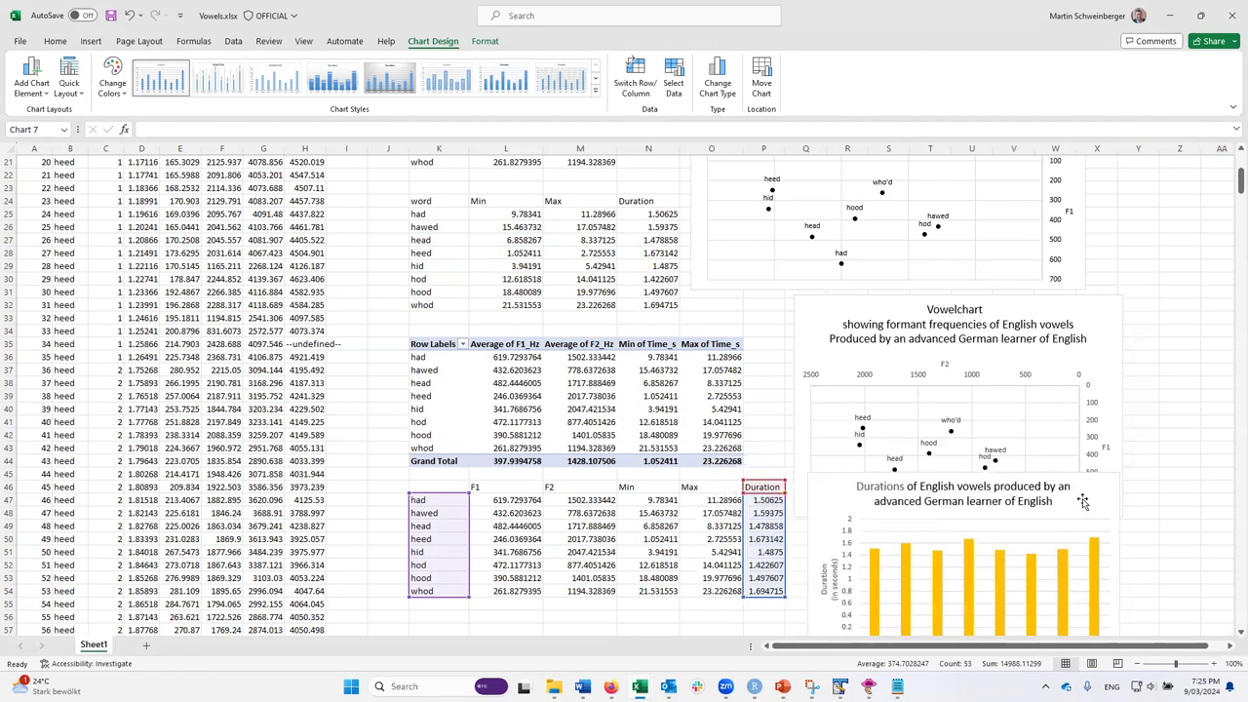
pyautogui.scroll(7, 851, 360)
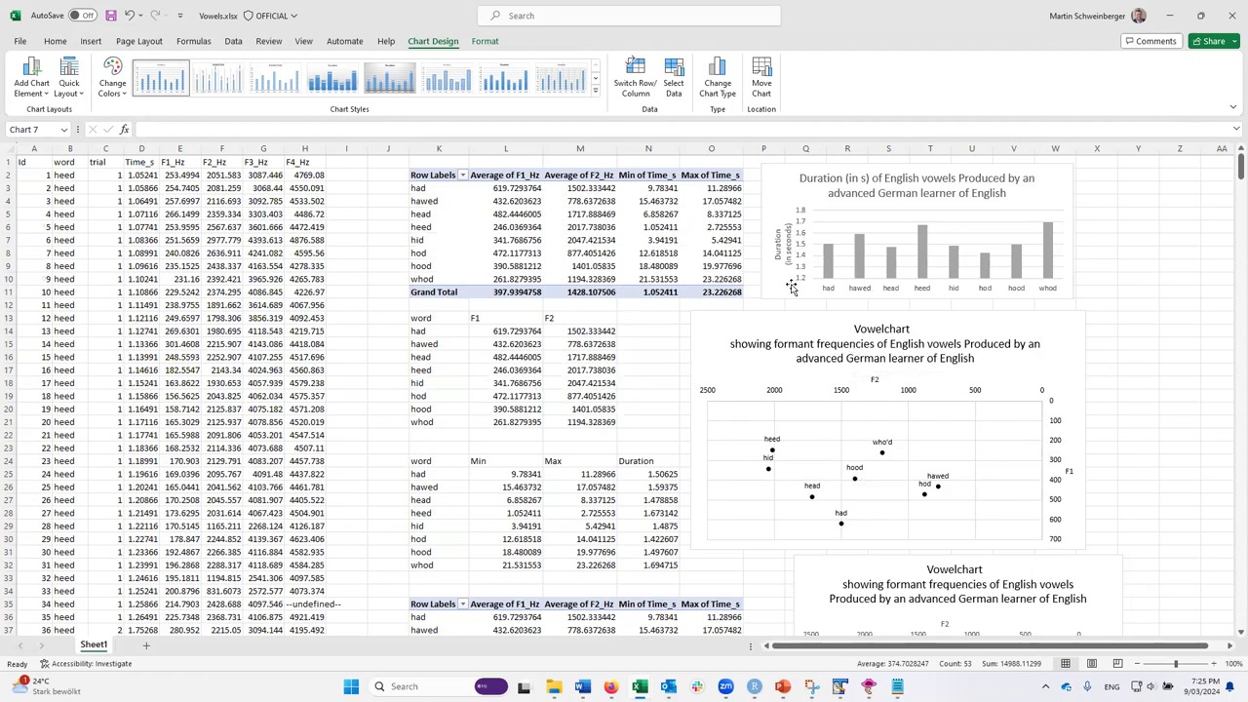
pyautogui.scroll(-1, 792, 287)
pyautogui.scroll(-9, 790, 295)
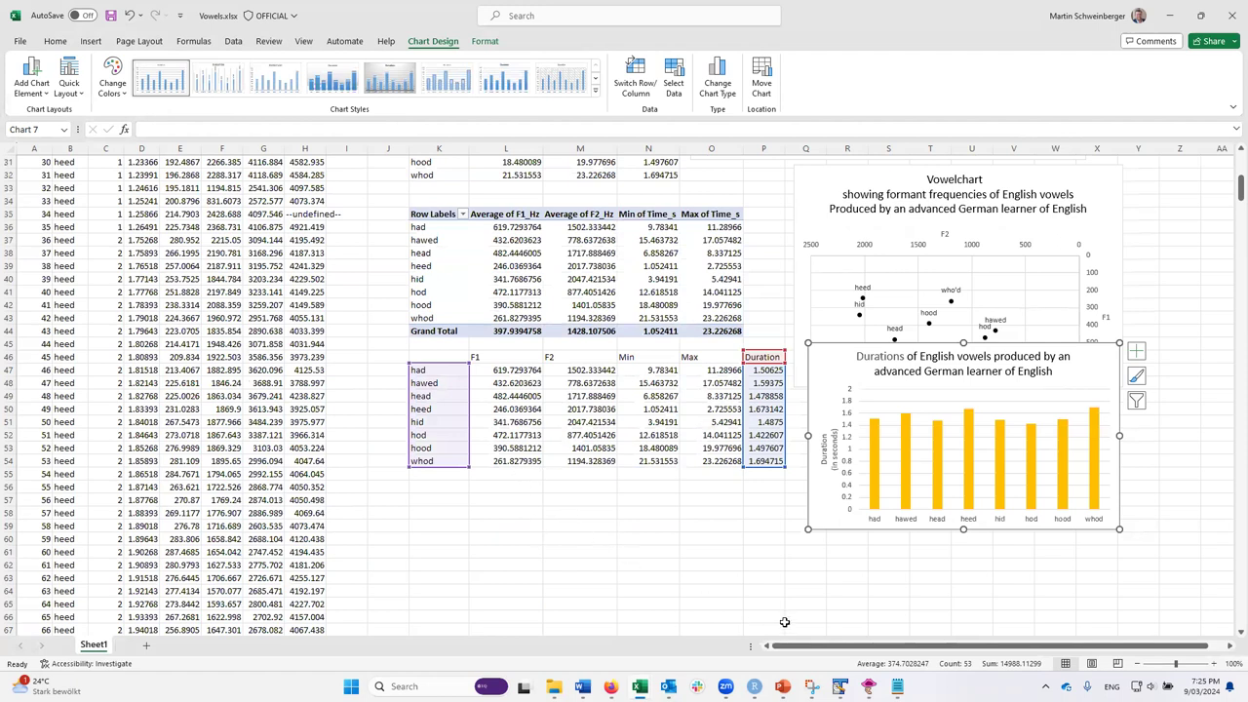
# Step: Switch to the PowerPoint slide show and advance from the "Today's task" slide to the closing slide
pyautogui.moveTo(838, 686)
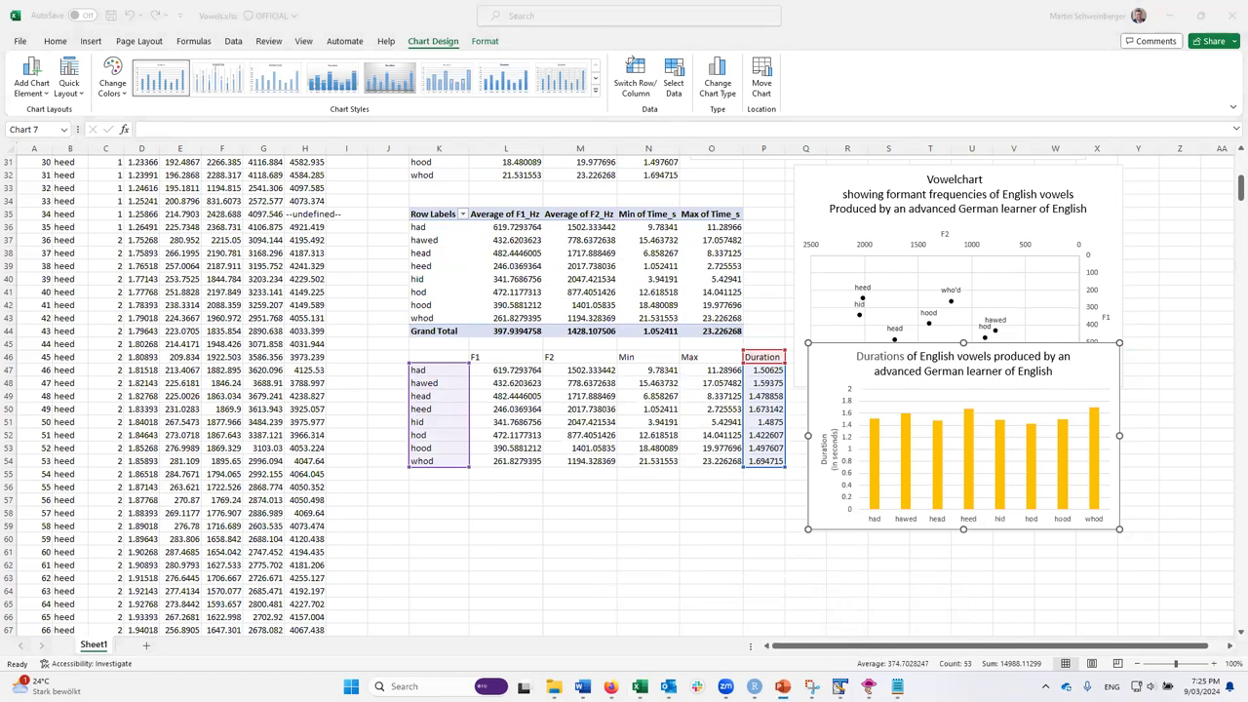
pyautogui.click(766, 641)
pyautogui.click(673, 429)
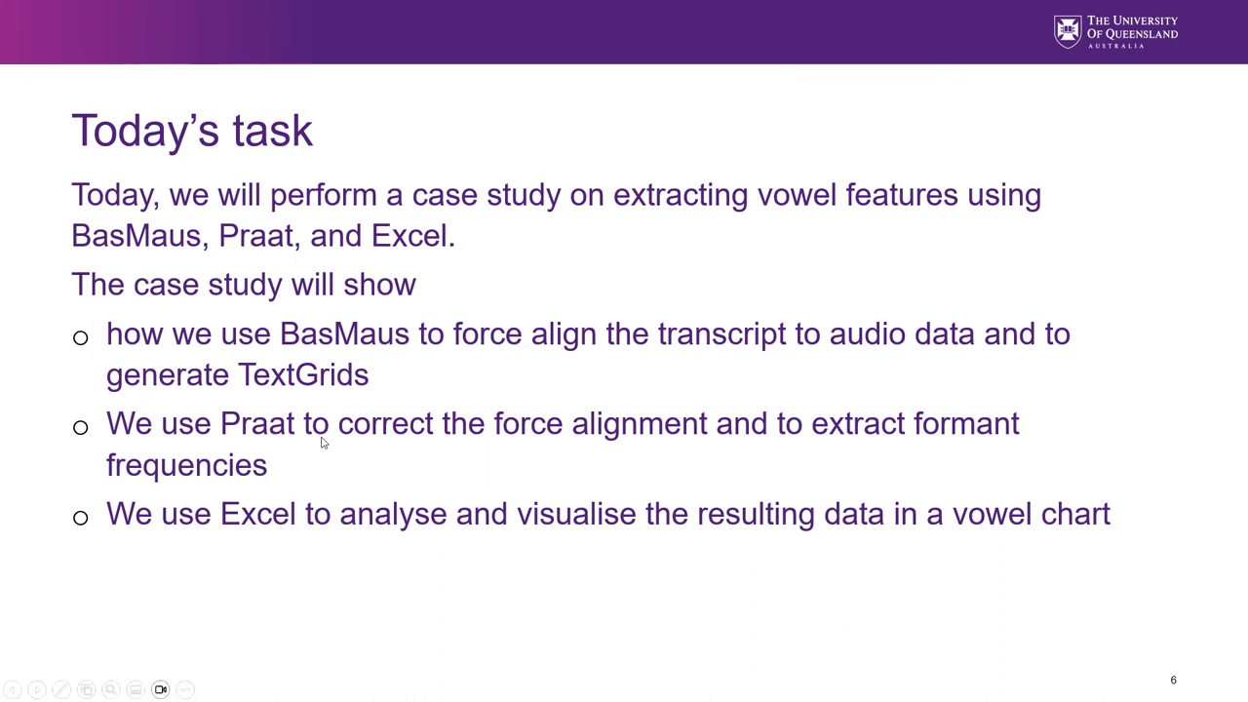
pyautogui.click(791, 591)
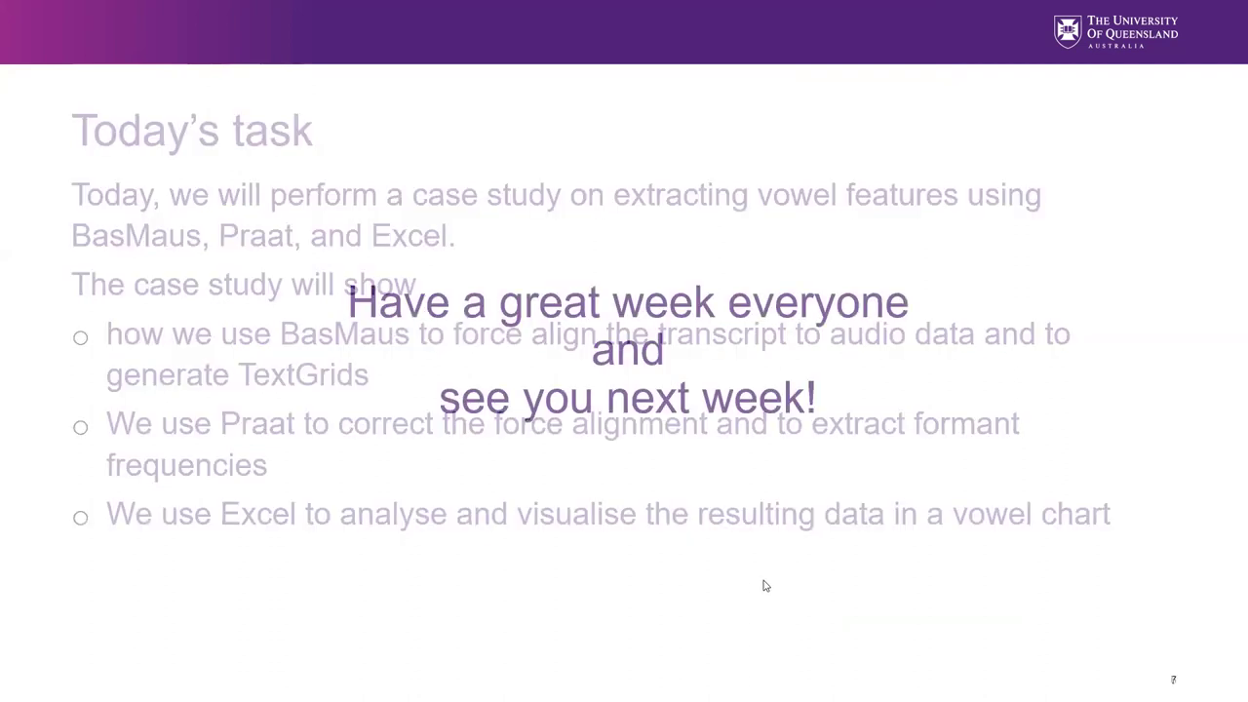